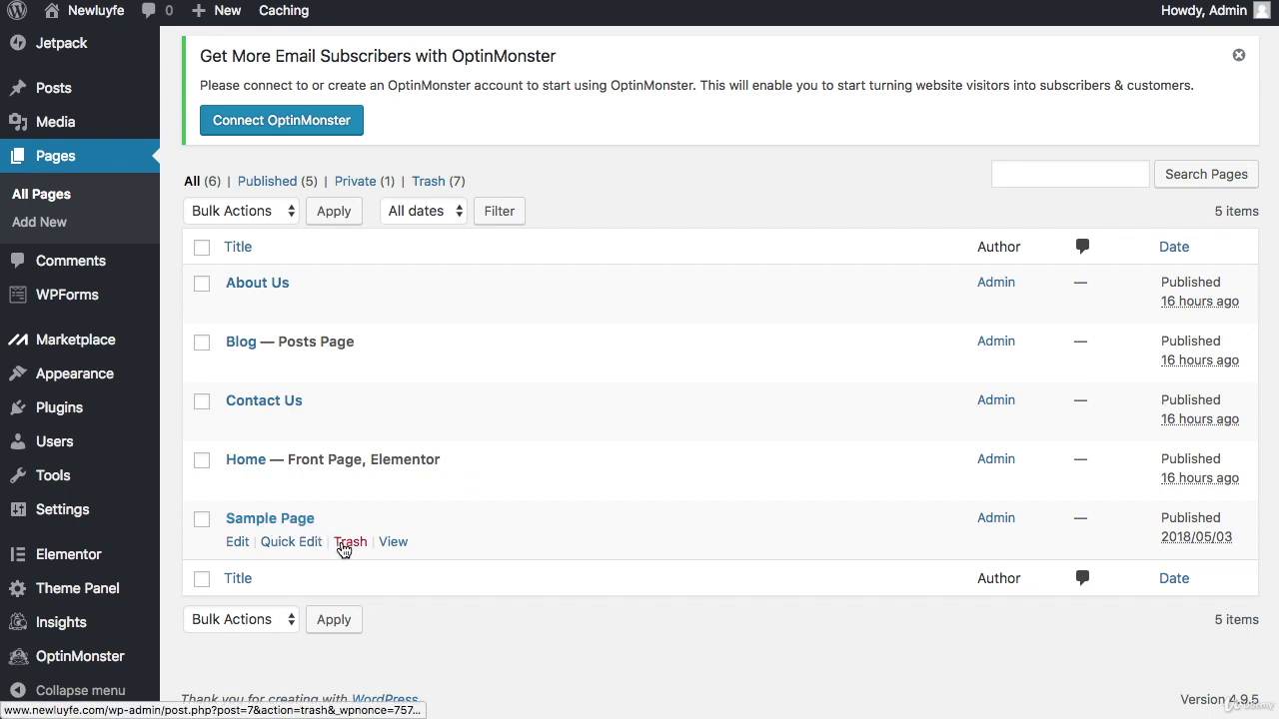
- Move Sample Page to the trash
left_click(348, 543)
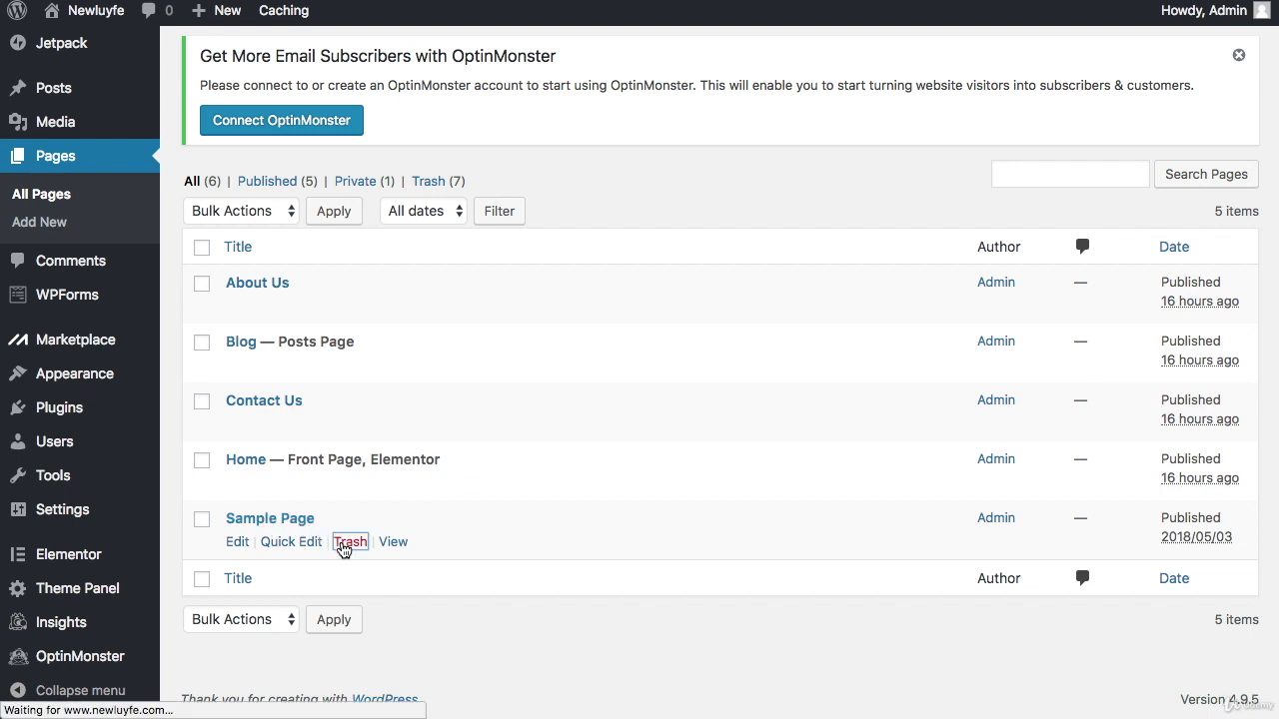
scroll(341, 548, "down", 2)
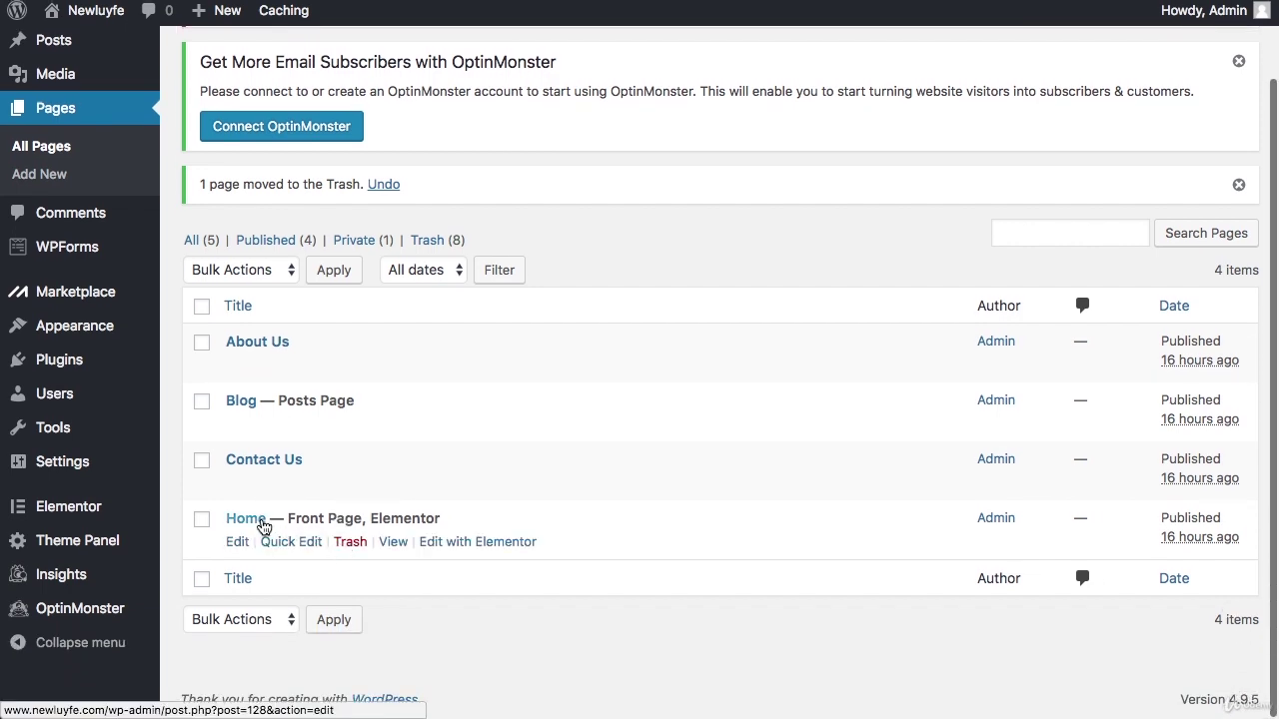
- Open the Home page for editing with Elementor
left_click(244, 544)
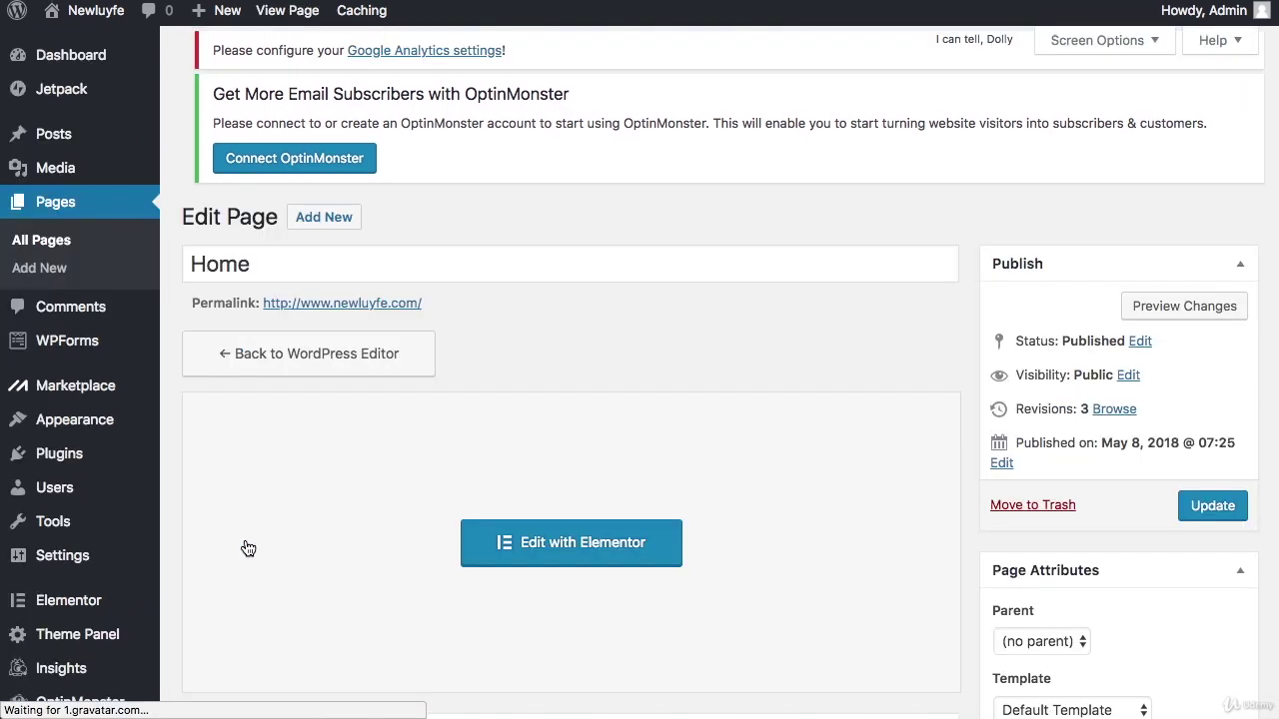
scroll(248, 548, "down", 1)
scroll(248, 549, "down", 3)
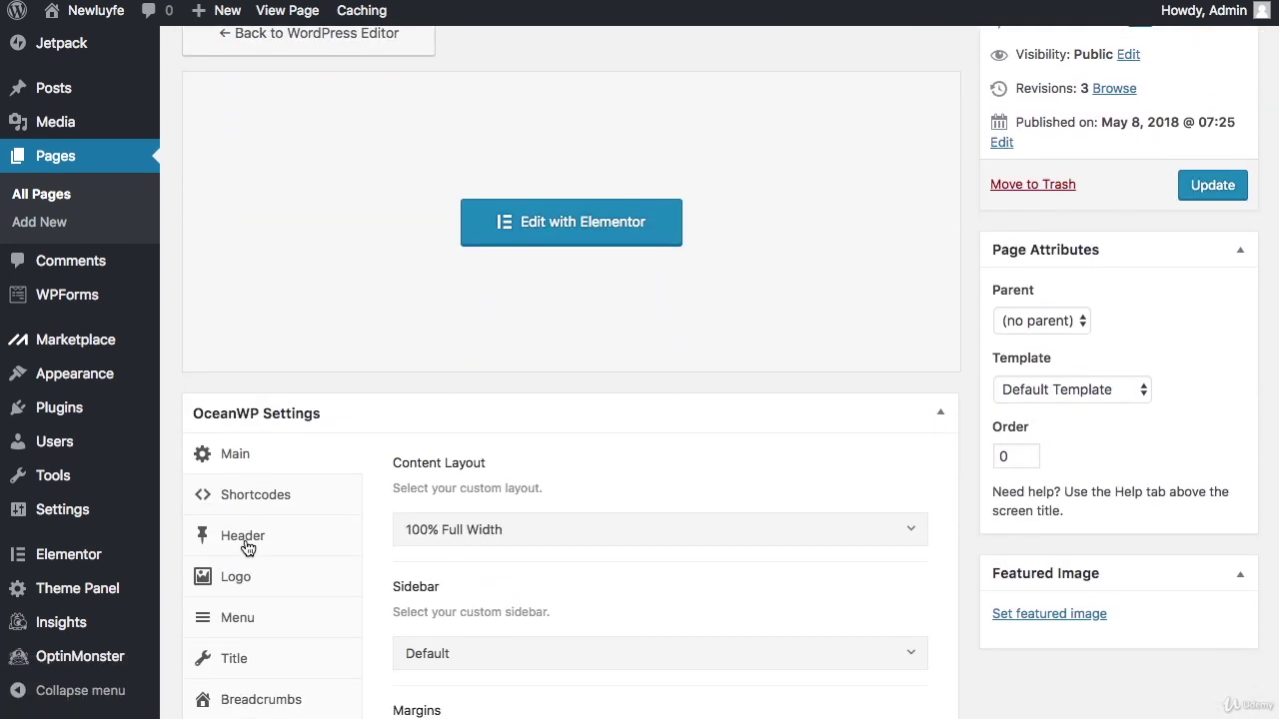
left_click(530, 250)
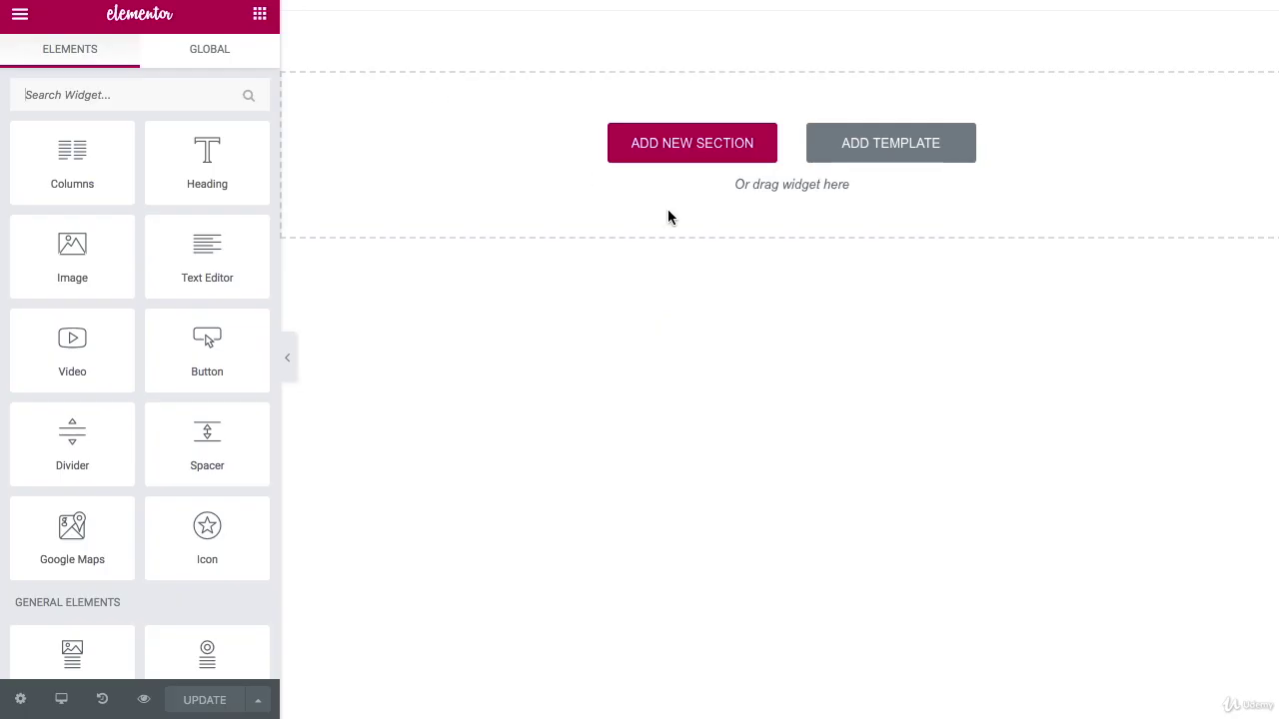
- Add a new single-column section and place a Heading widget in it
left_click(731, 148)
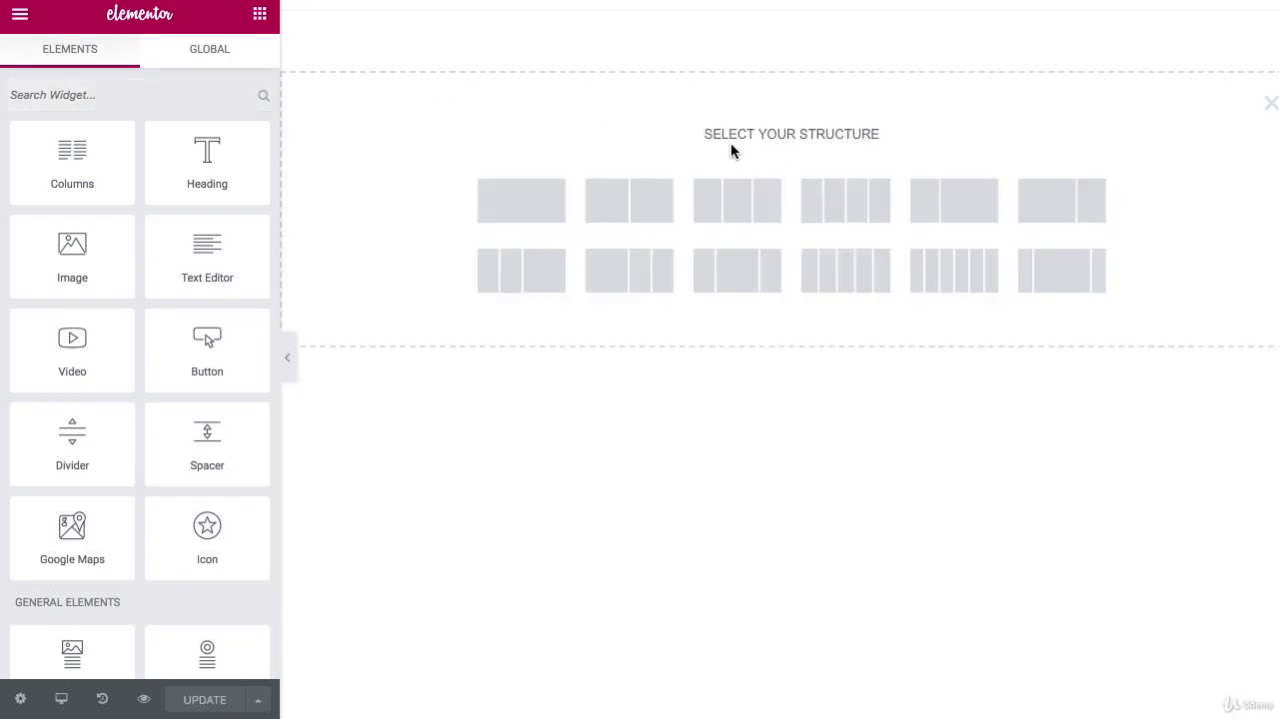
left_click(536, 206)
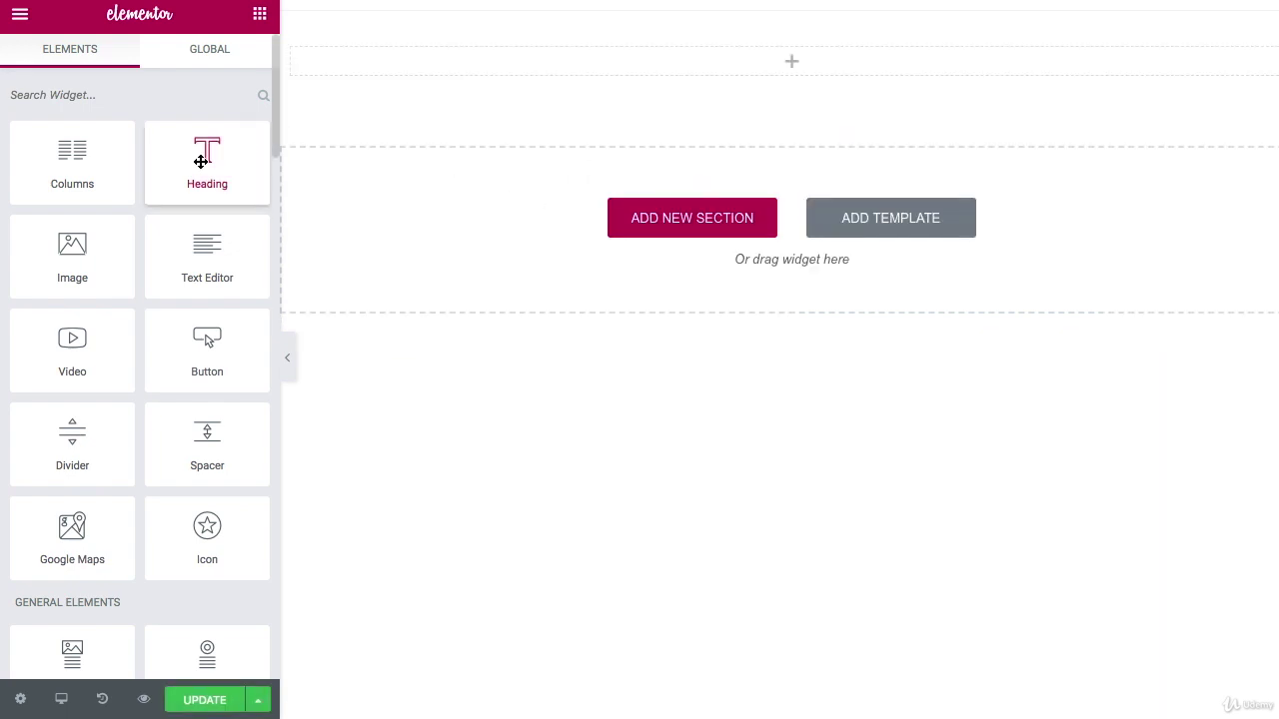
left_click_drag(201, 161, 730, 60)
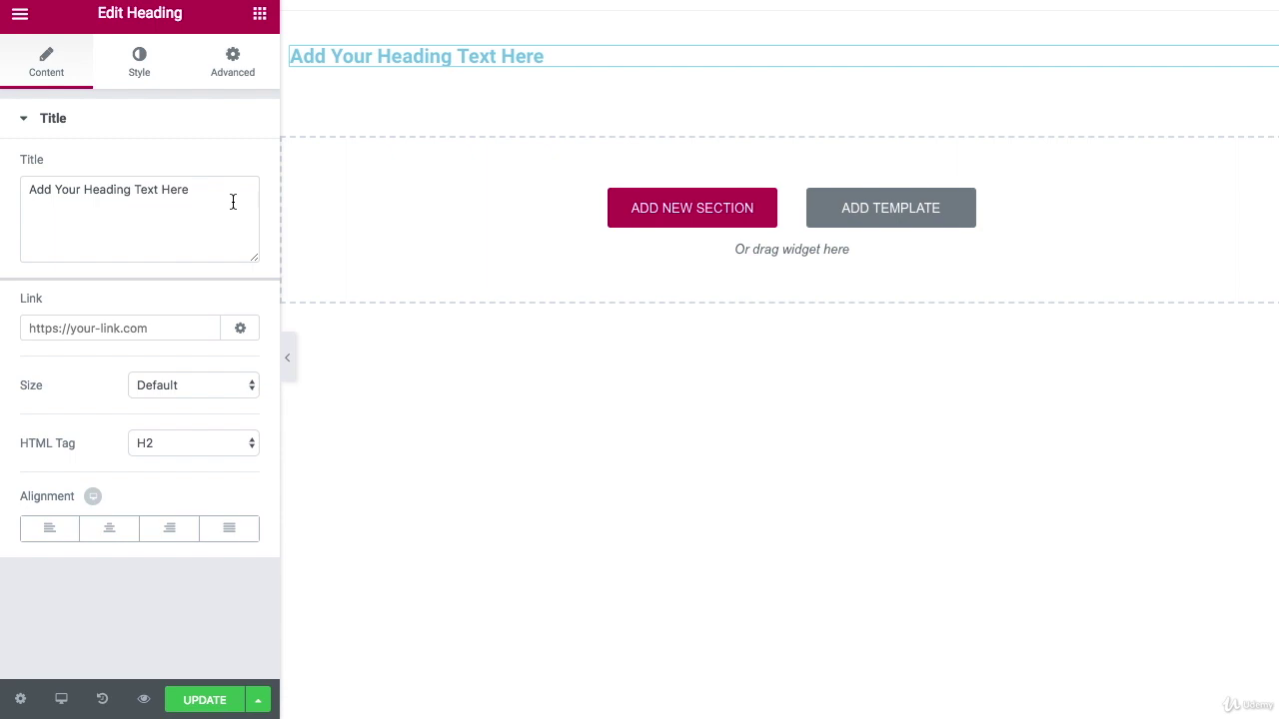
- Change the heading text to "Startup Your Business Like a Pro!" and centre-align it
triple_click(239, 186)
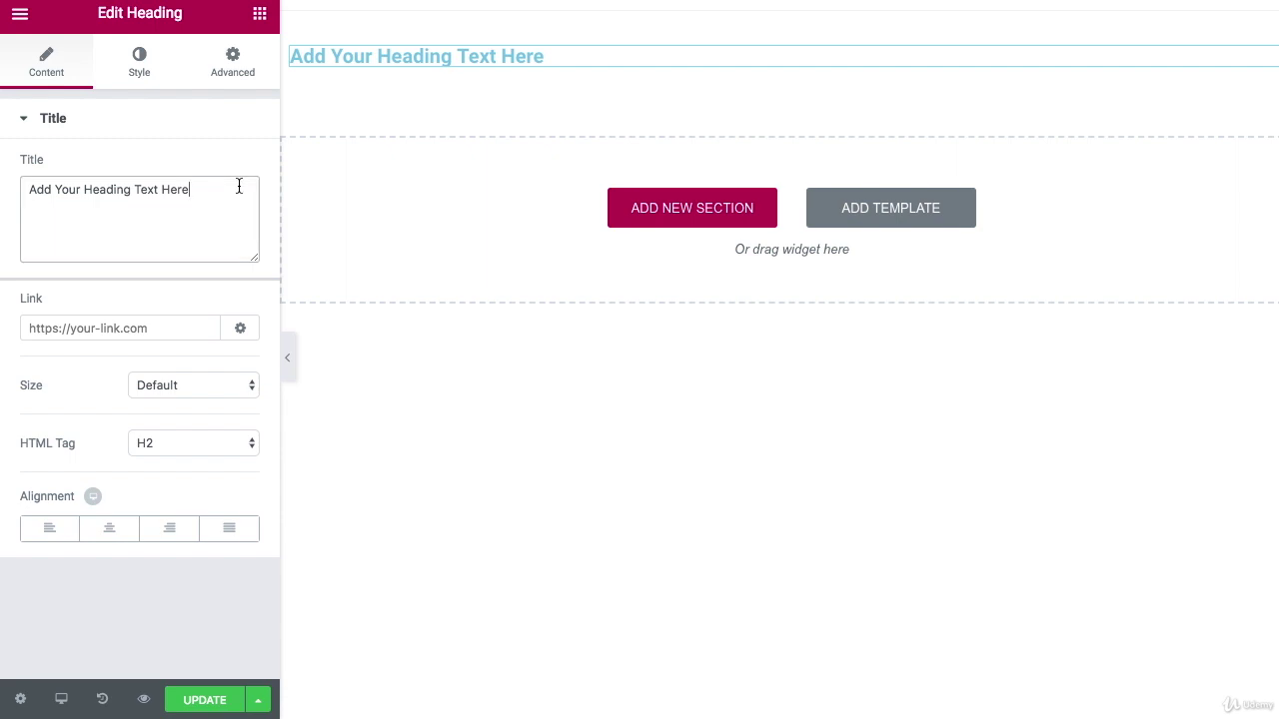
type("Startu")
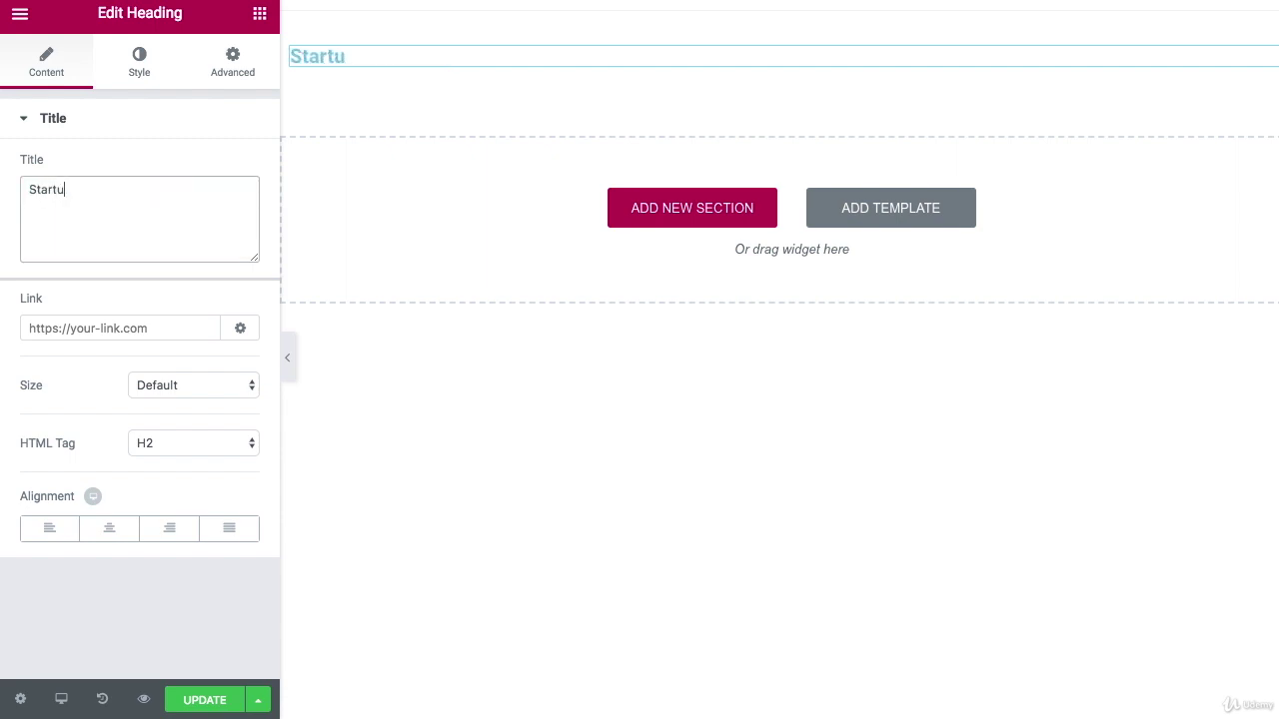
type("p Your Business Like ")
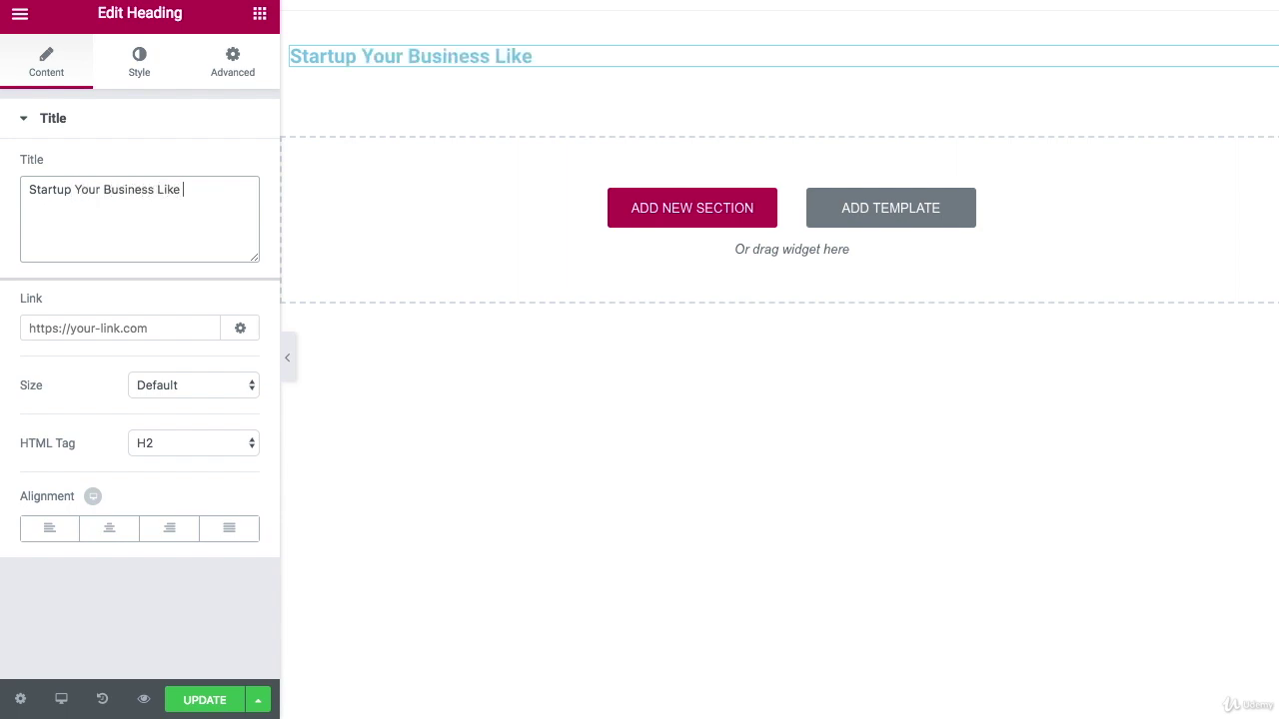
type("a Pro!")
left_click(117, 530)
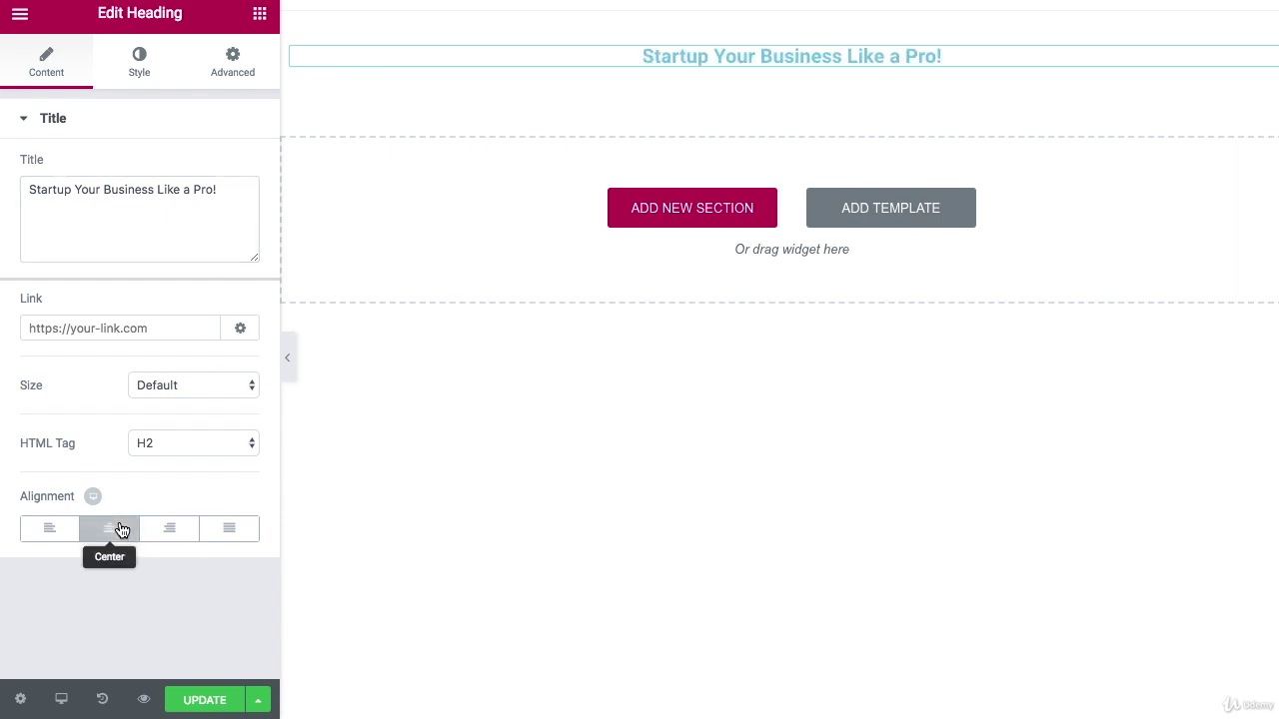
- Turn on Stretch Section for the heading's section and set its content width to Full Width
left_click(148, 76)
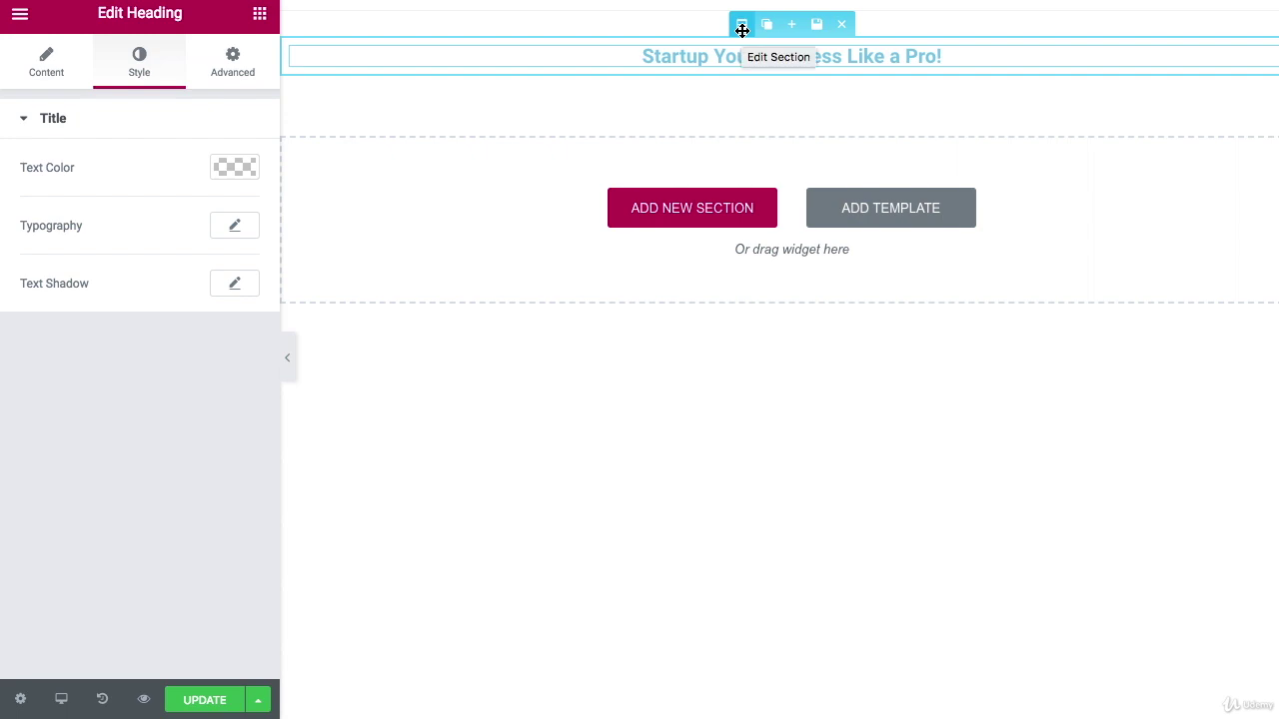
left_click(743, 30)
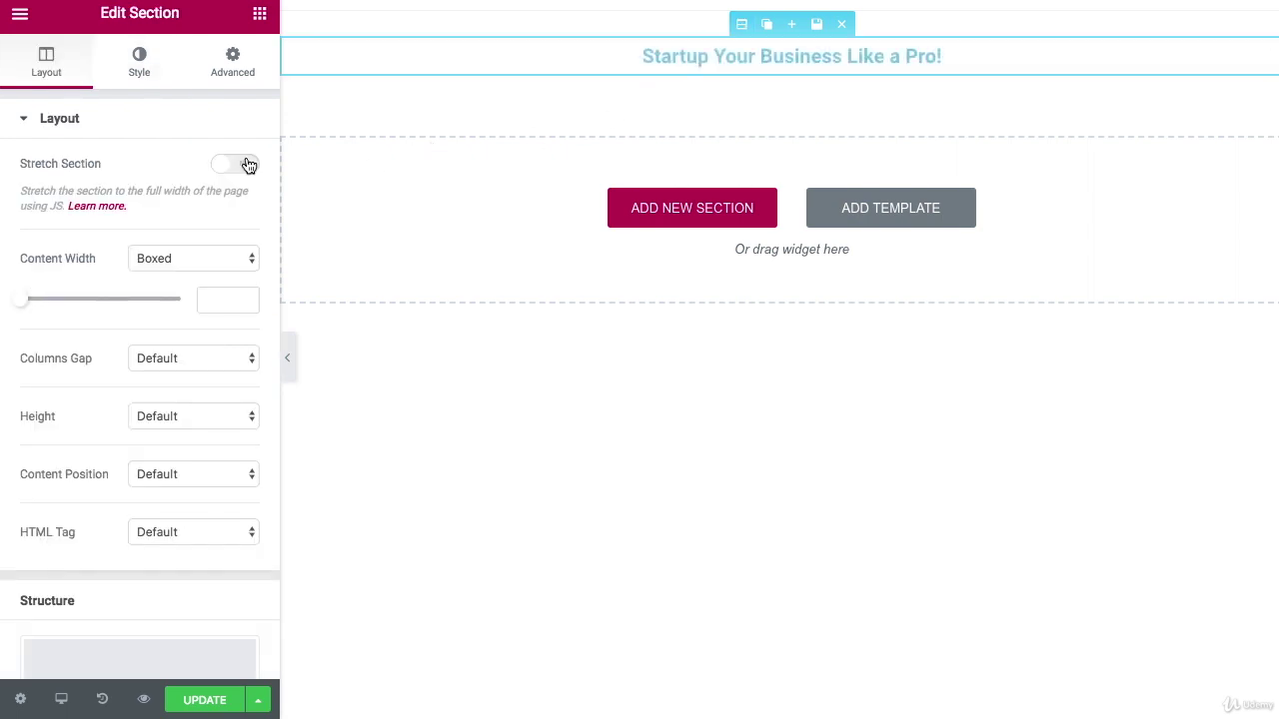
left_click(289, 361)
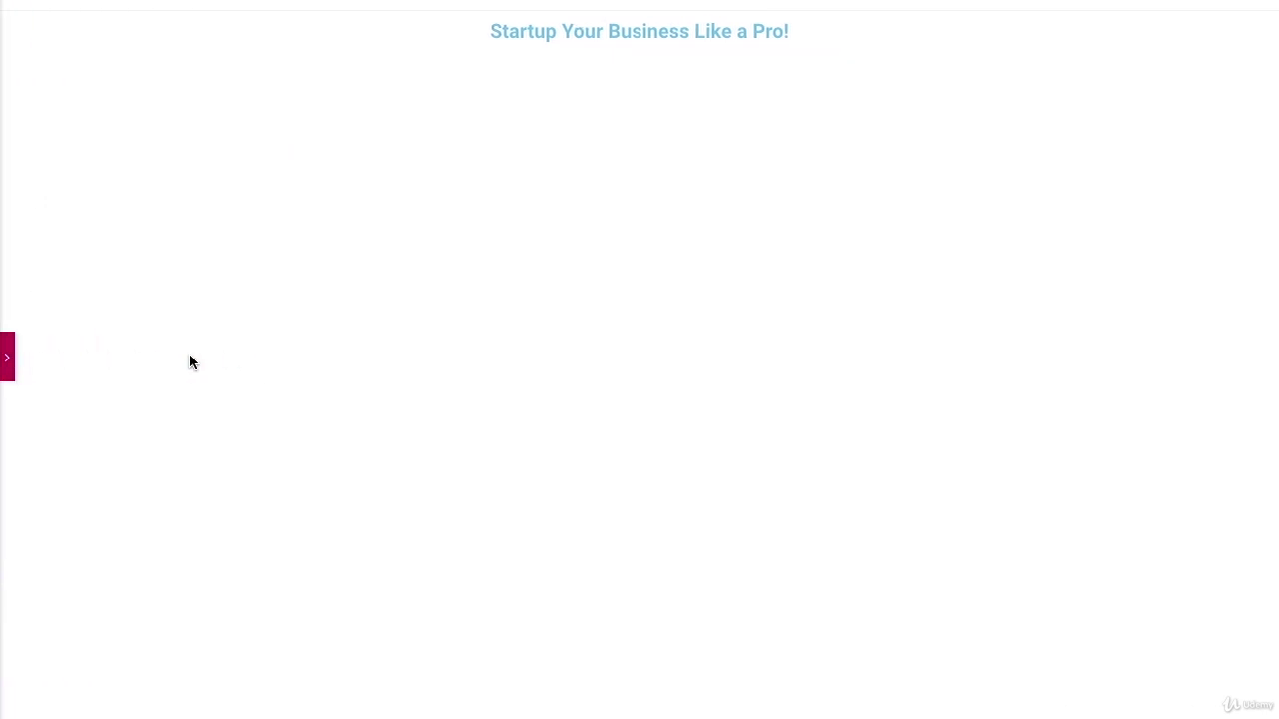
left_click(5, 350)
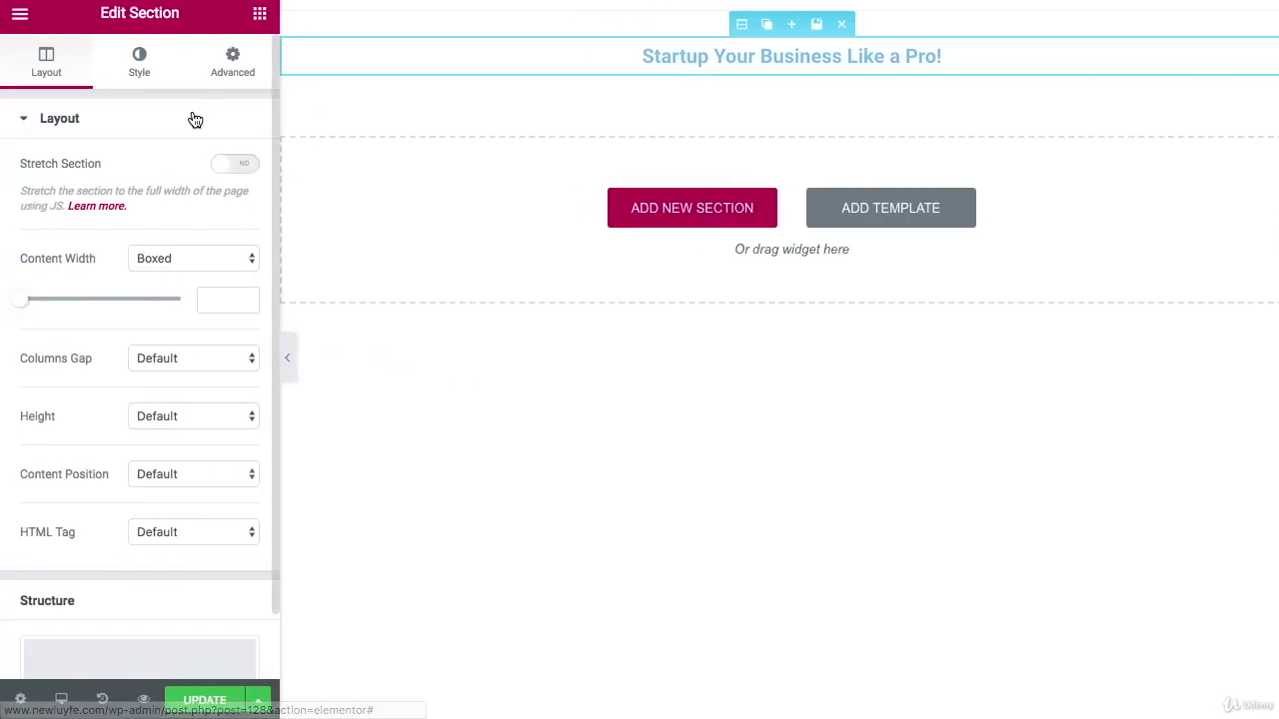
left_click(292, 362)
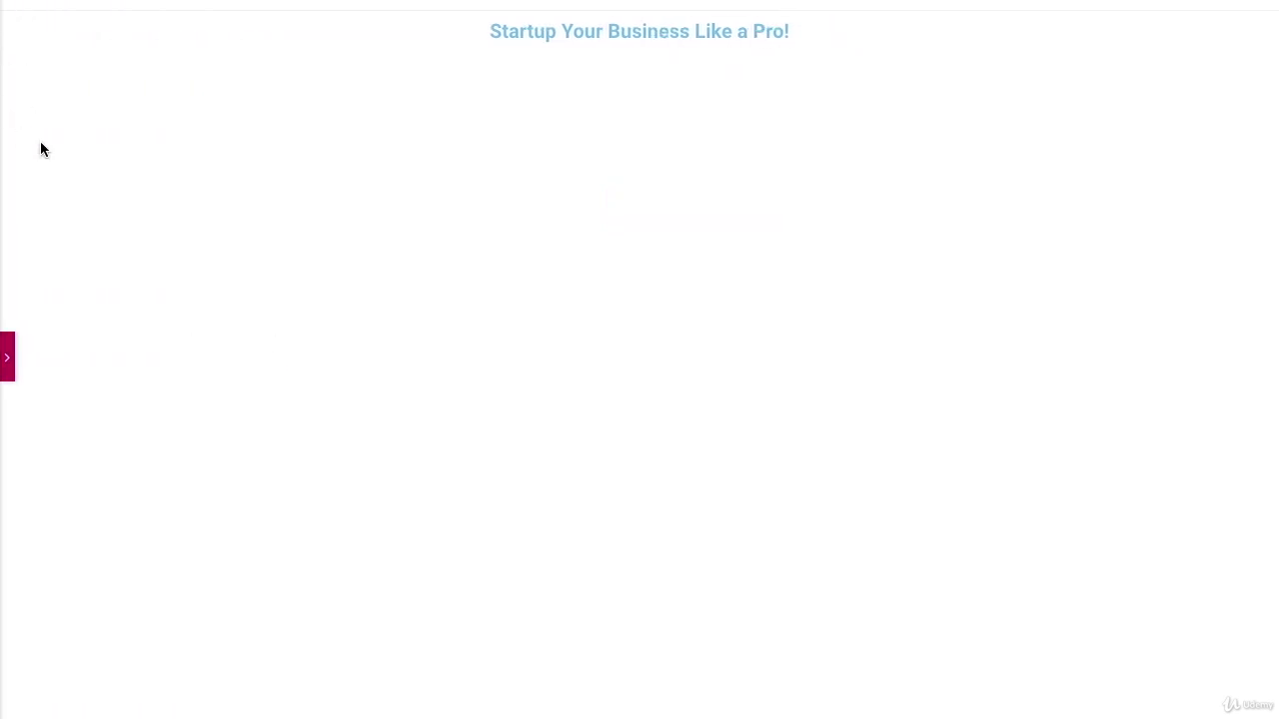
left_click(12, 376)
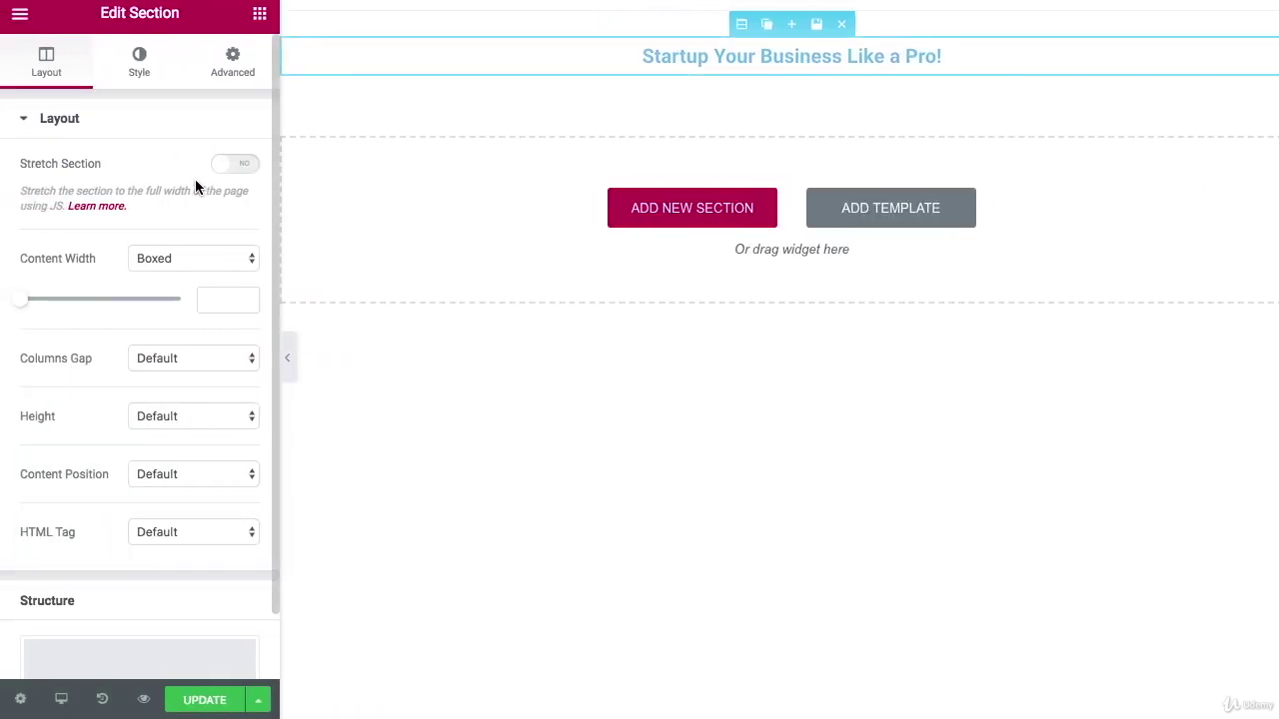
left_click(225, 168)
left_click(186, 260)
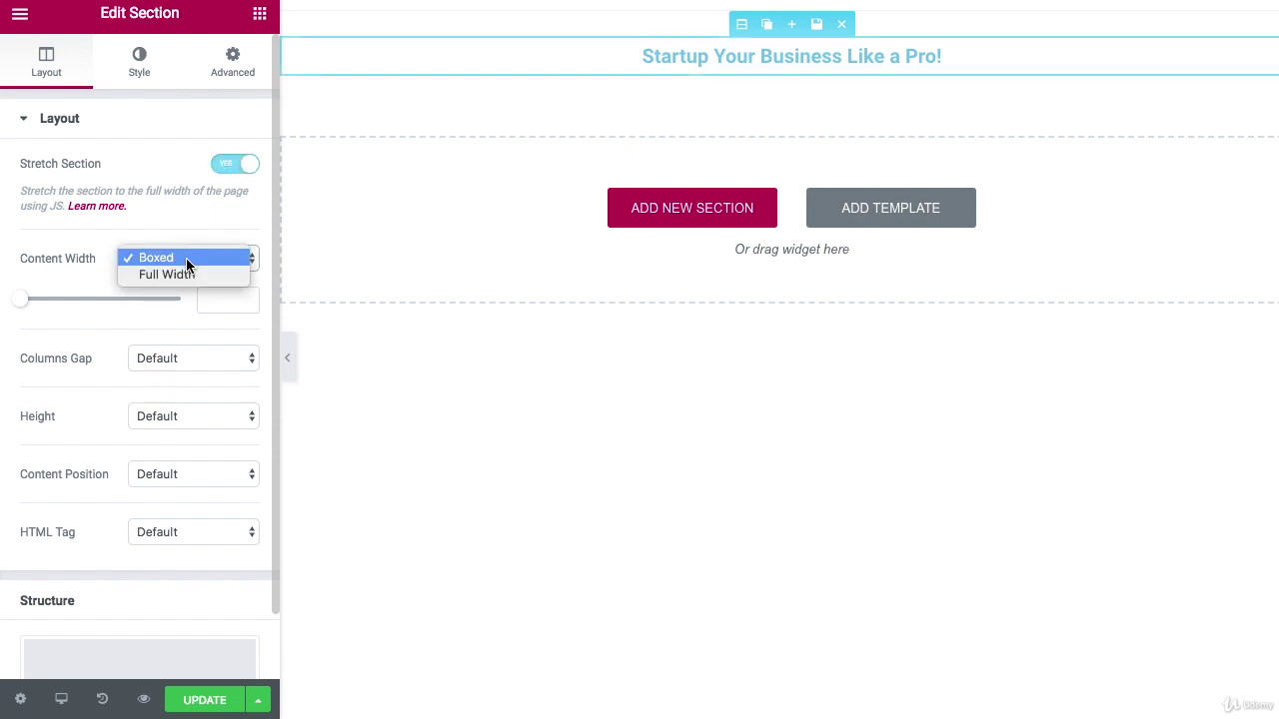
left_click(186, 275)
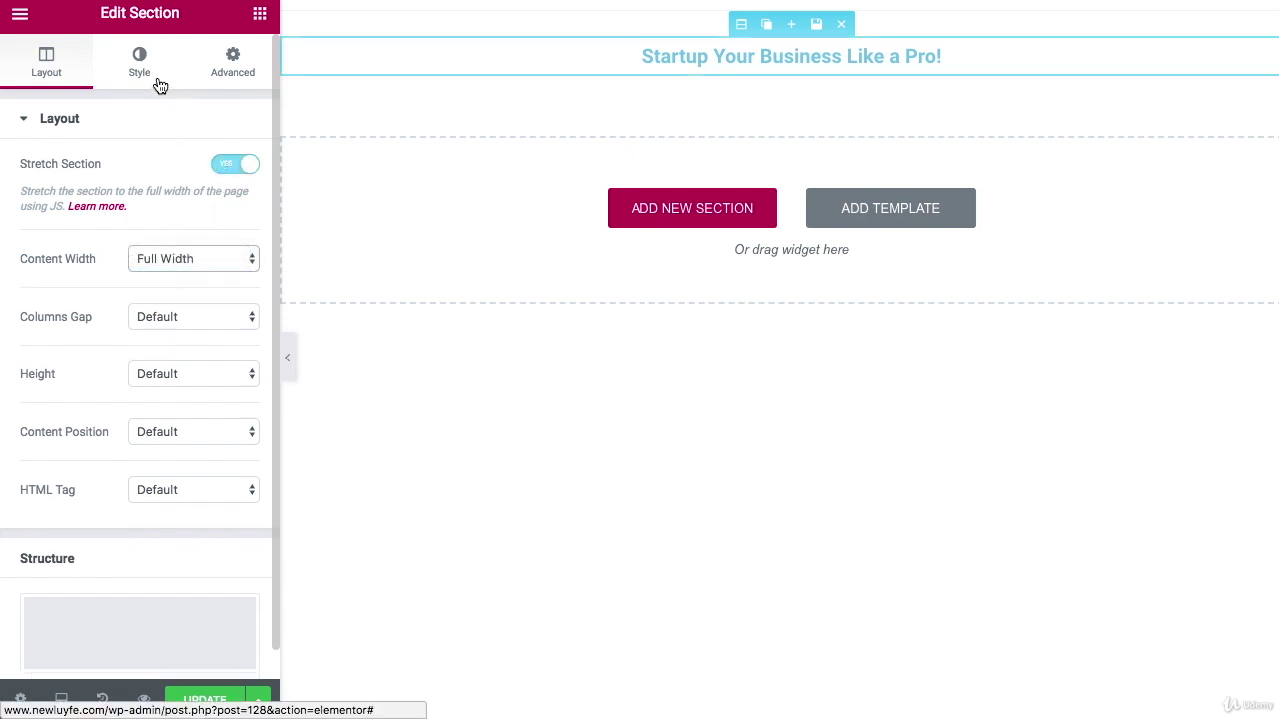
- Give the section a Classic background using the image city-3325216_1920.jpg from the media library
left_click(157, 83)
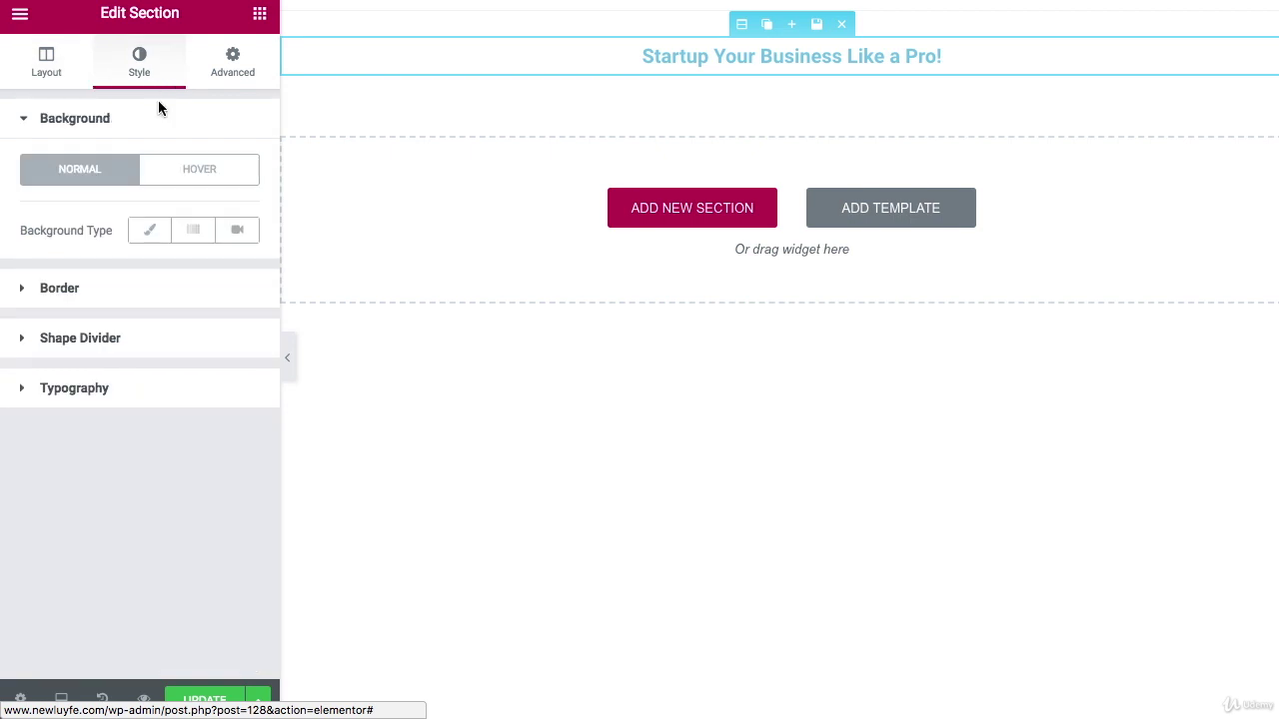
left_click(147, 232)
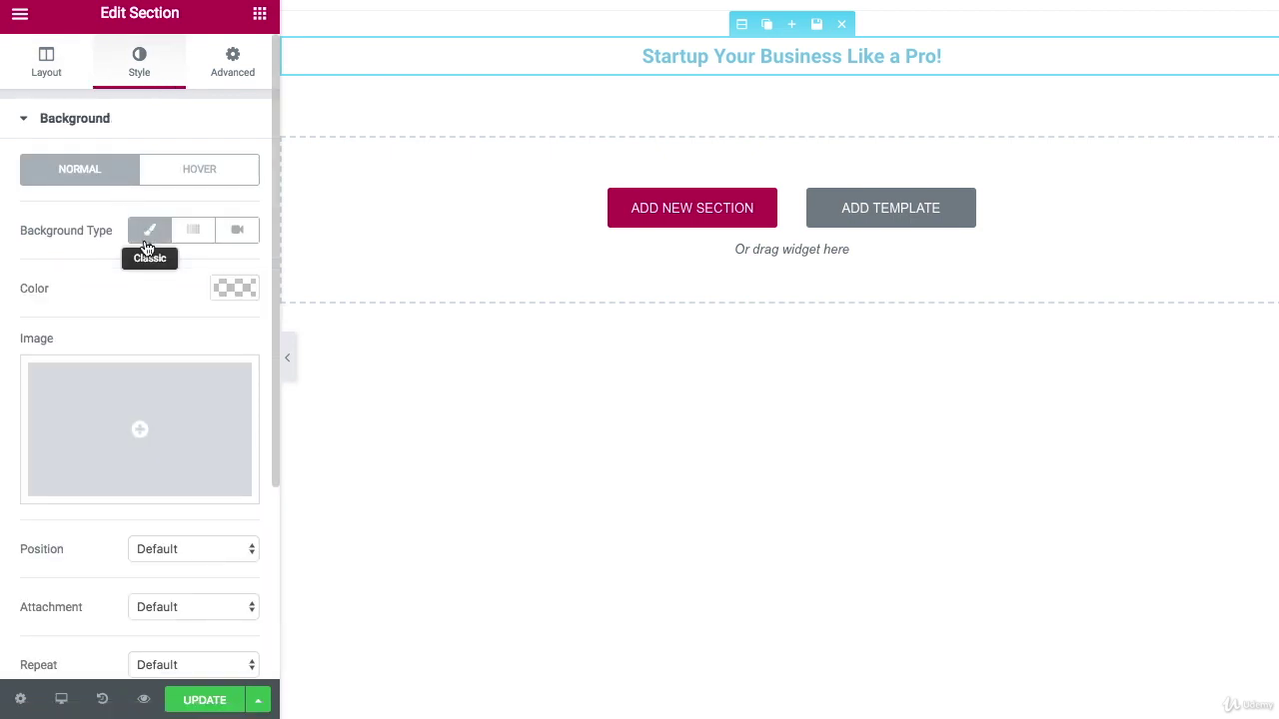
left_click(155, 377)
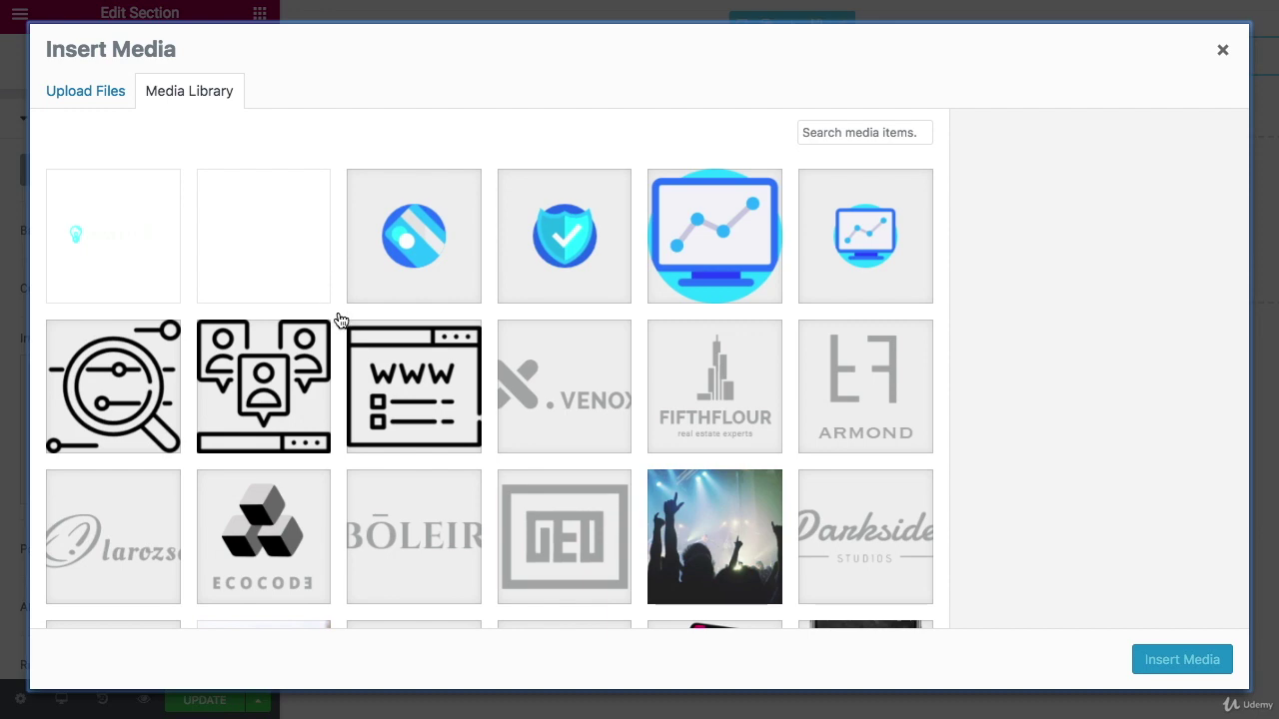
scroll(337, 424, "down", 10)
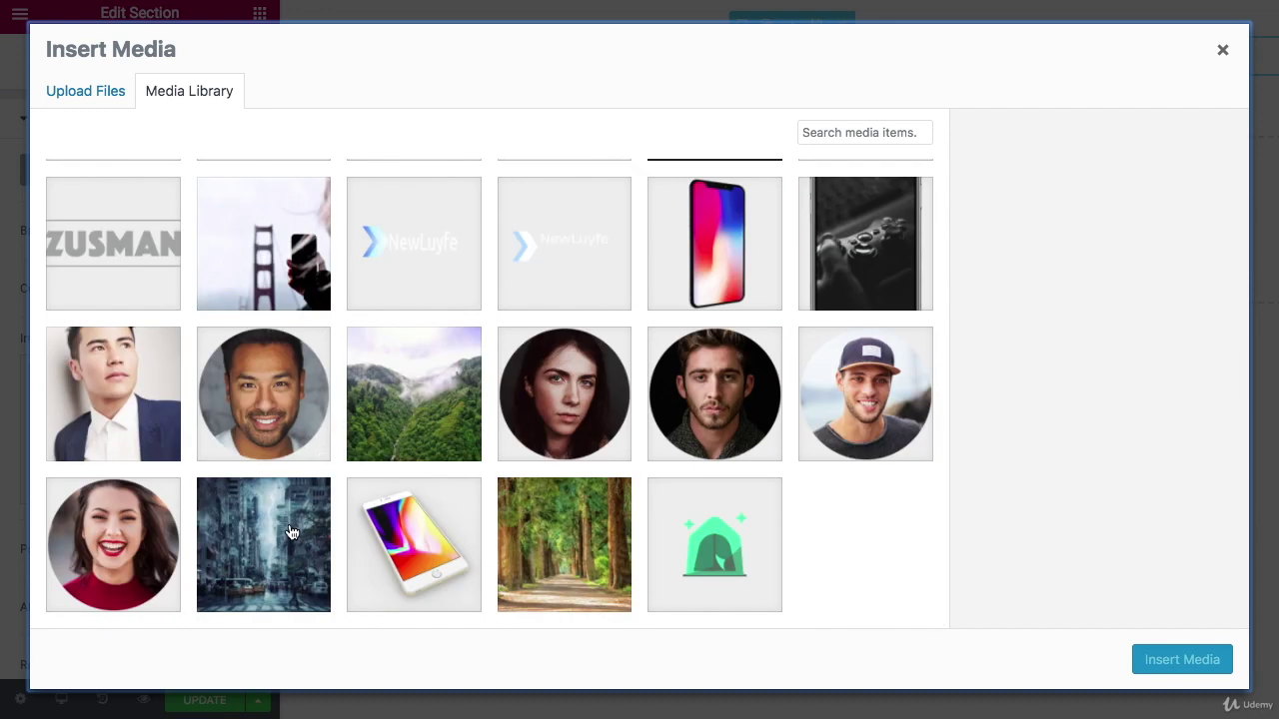
left_click(291, 532)
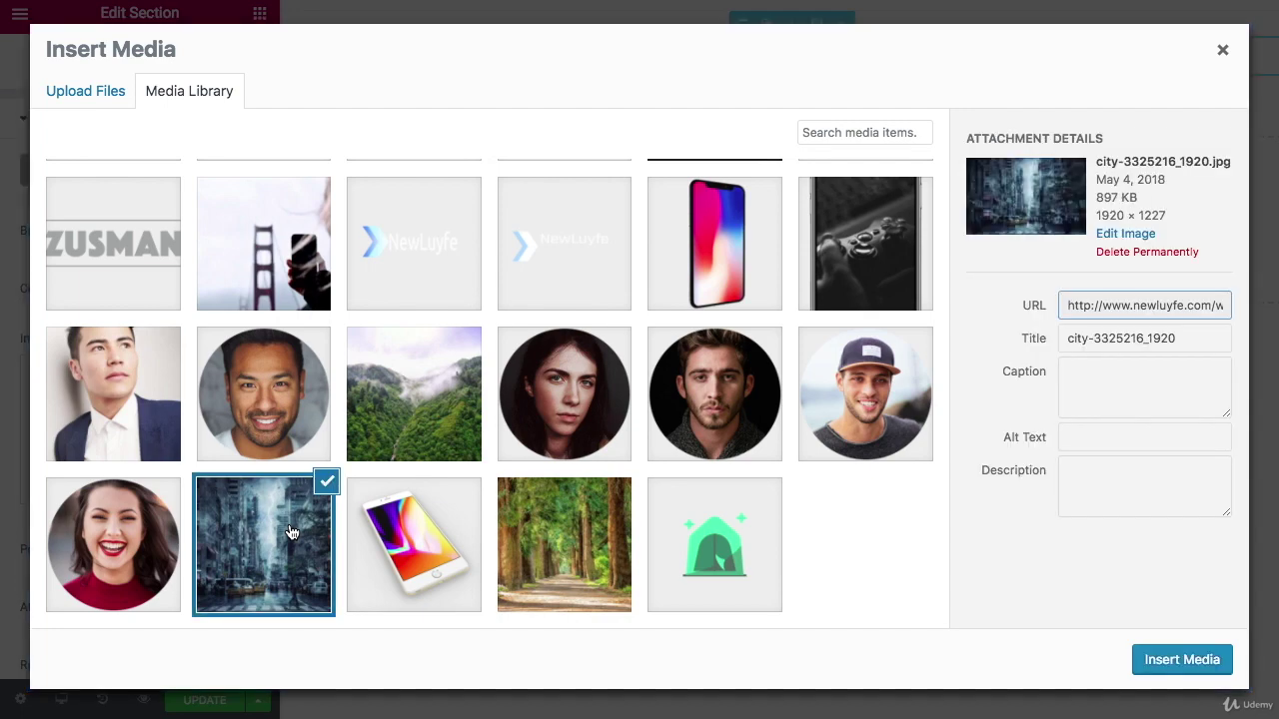
left_click(1170, 664)
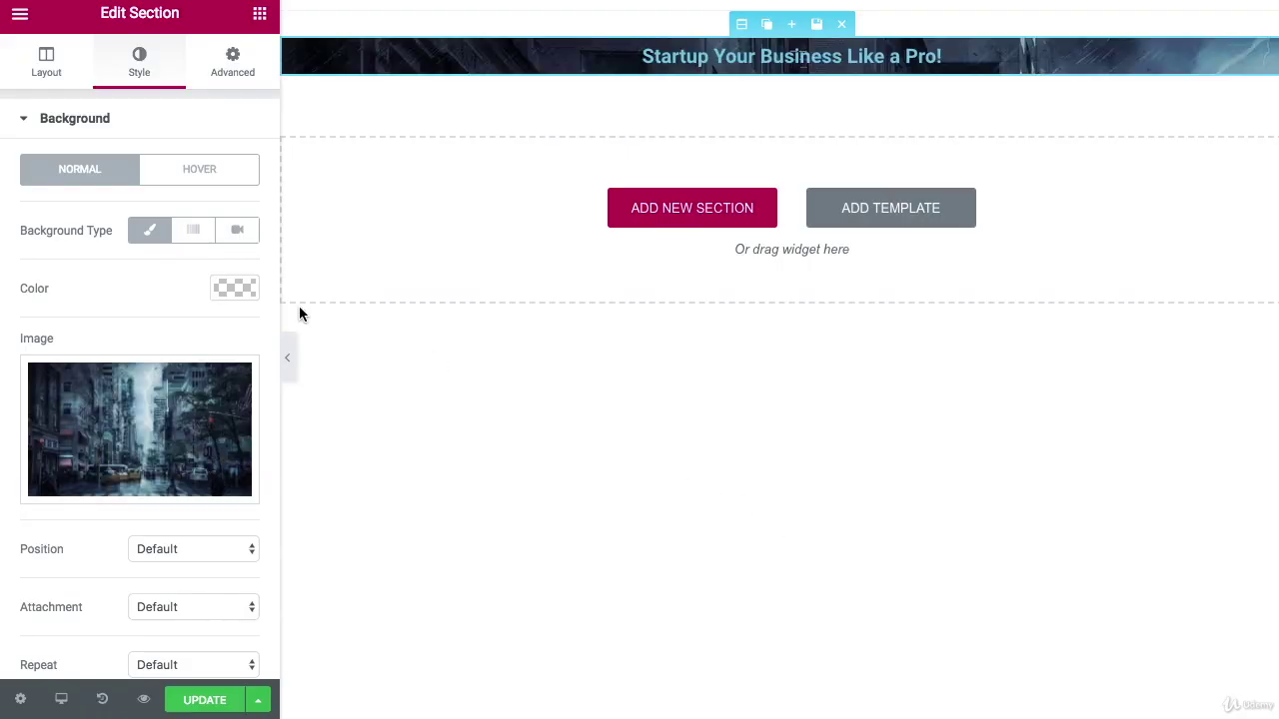
- Set the background image's position to Top Center and its size to Auto
scroll(160, 335, "down", 5)
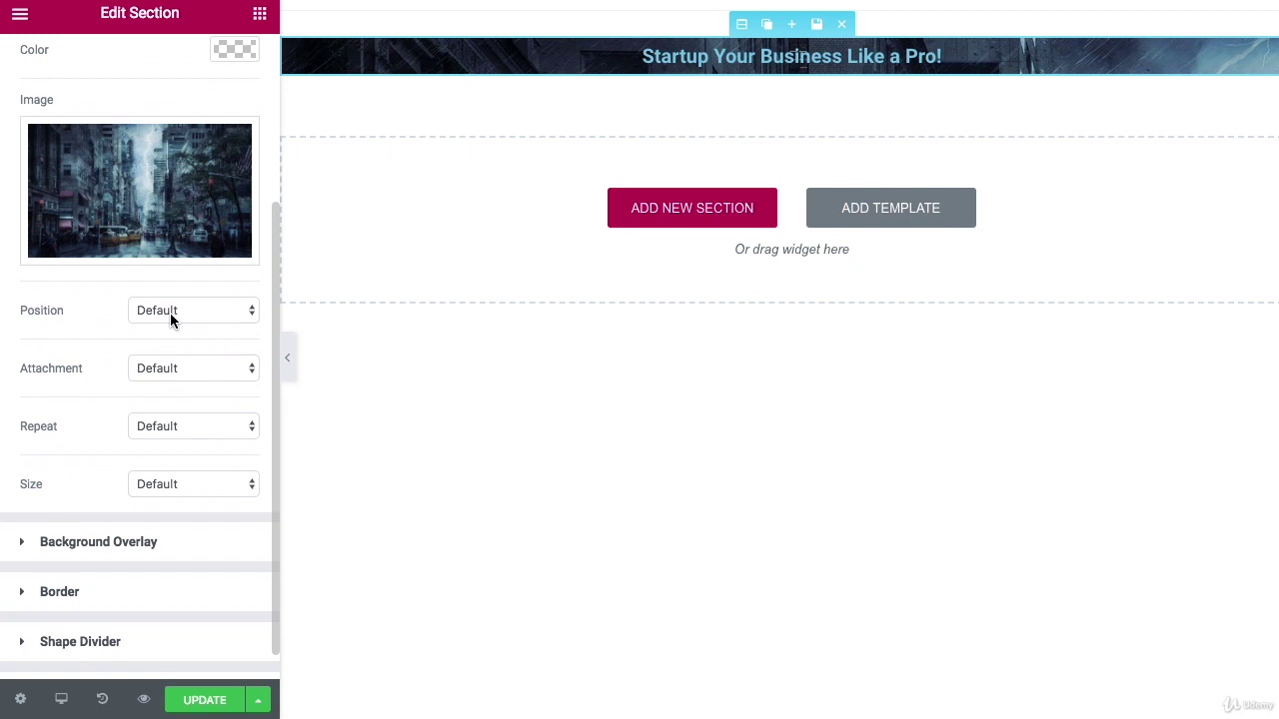
left_click(170, 313)
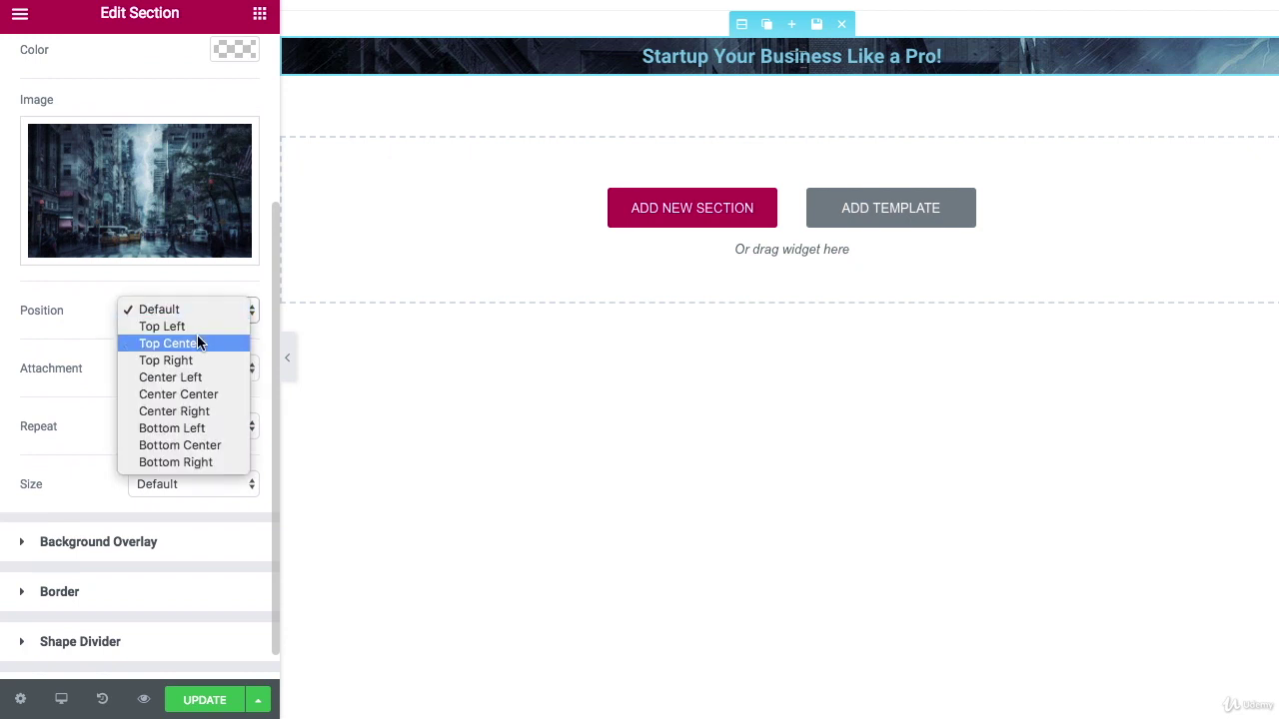
left_click(198, 342)
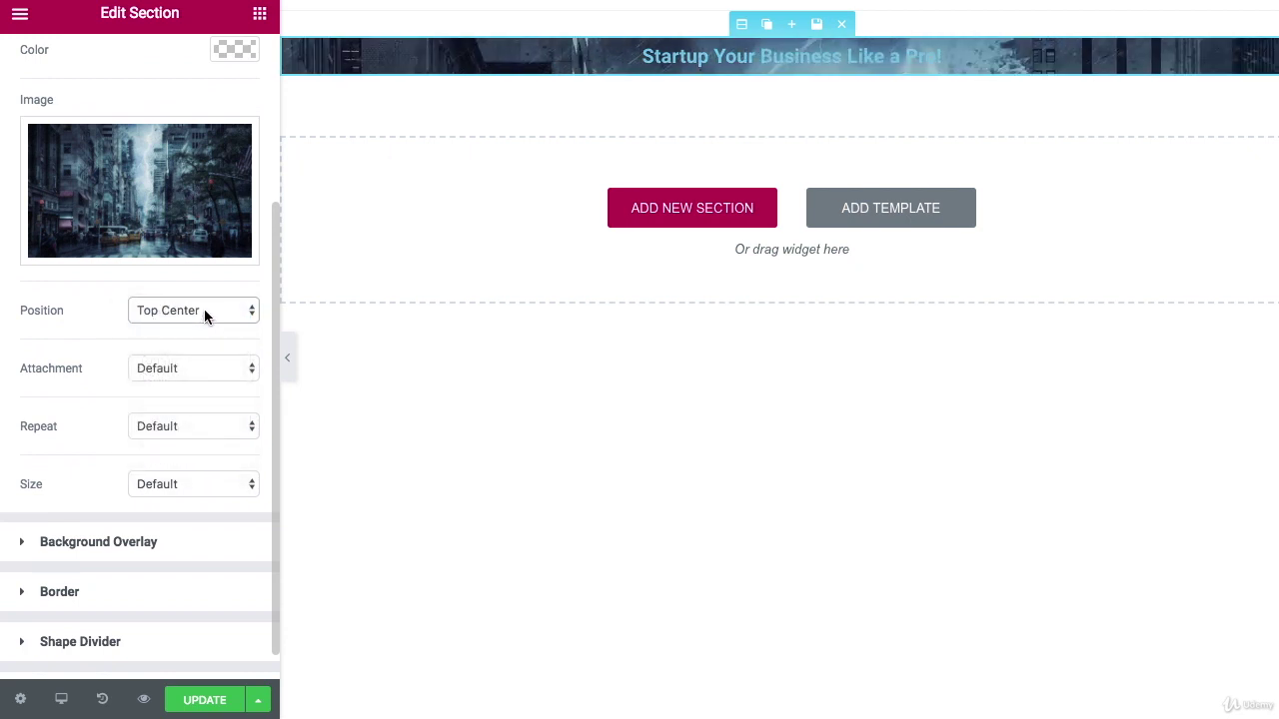
left_click(195, 476)
left_click(190, 497)
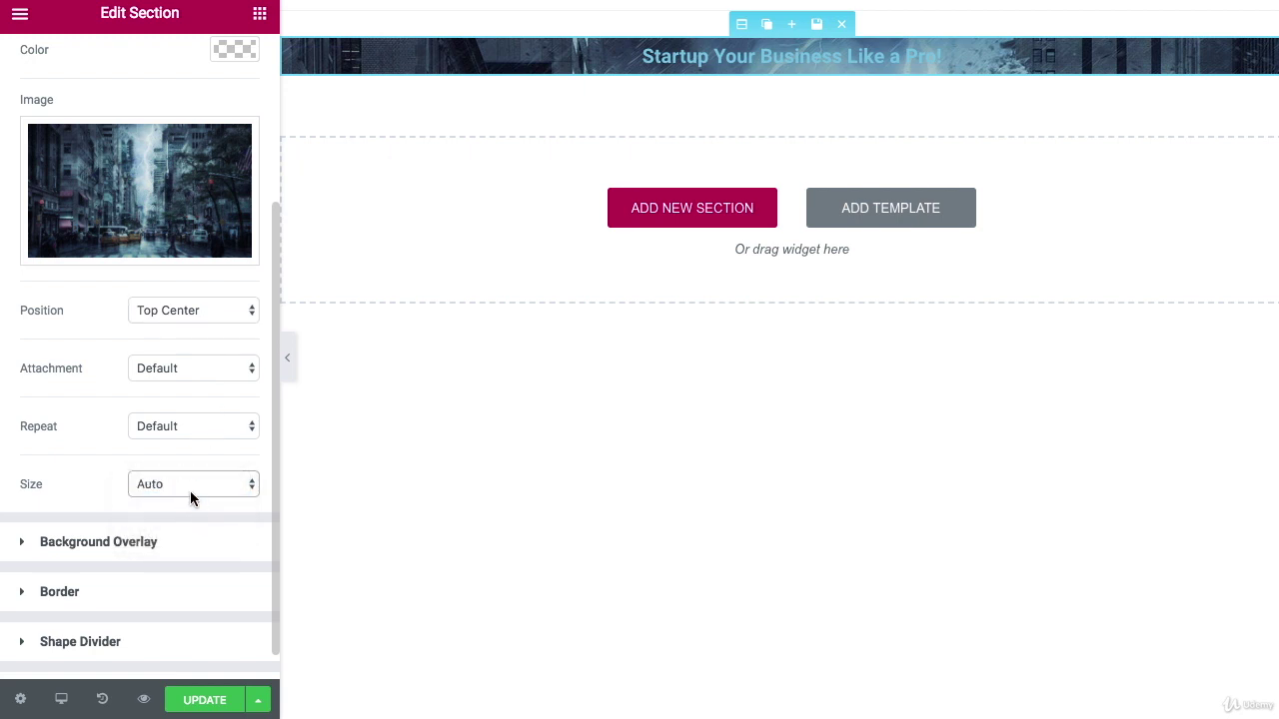
- Set the hero section's height to Min Height with a minimum height of 500 px
scroll(137, 306, "up", 5)
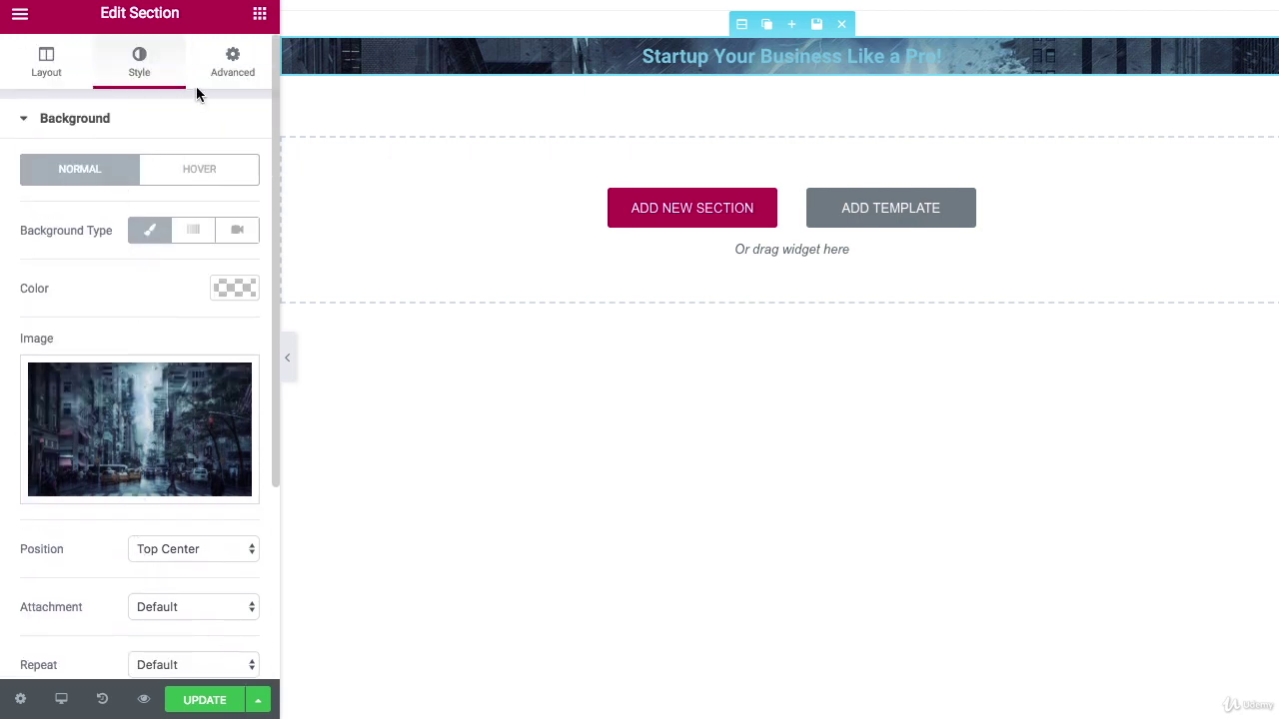
left_click(60, 66)
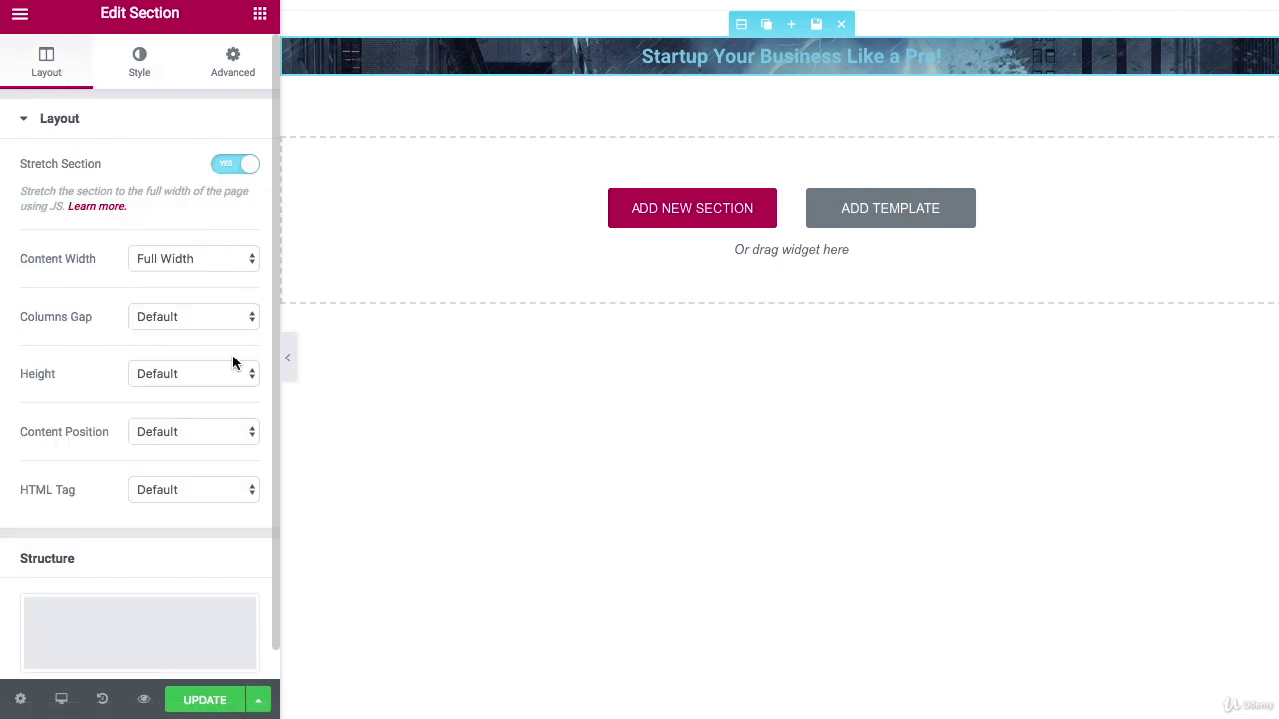
left_click(207, 376)
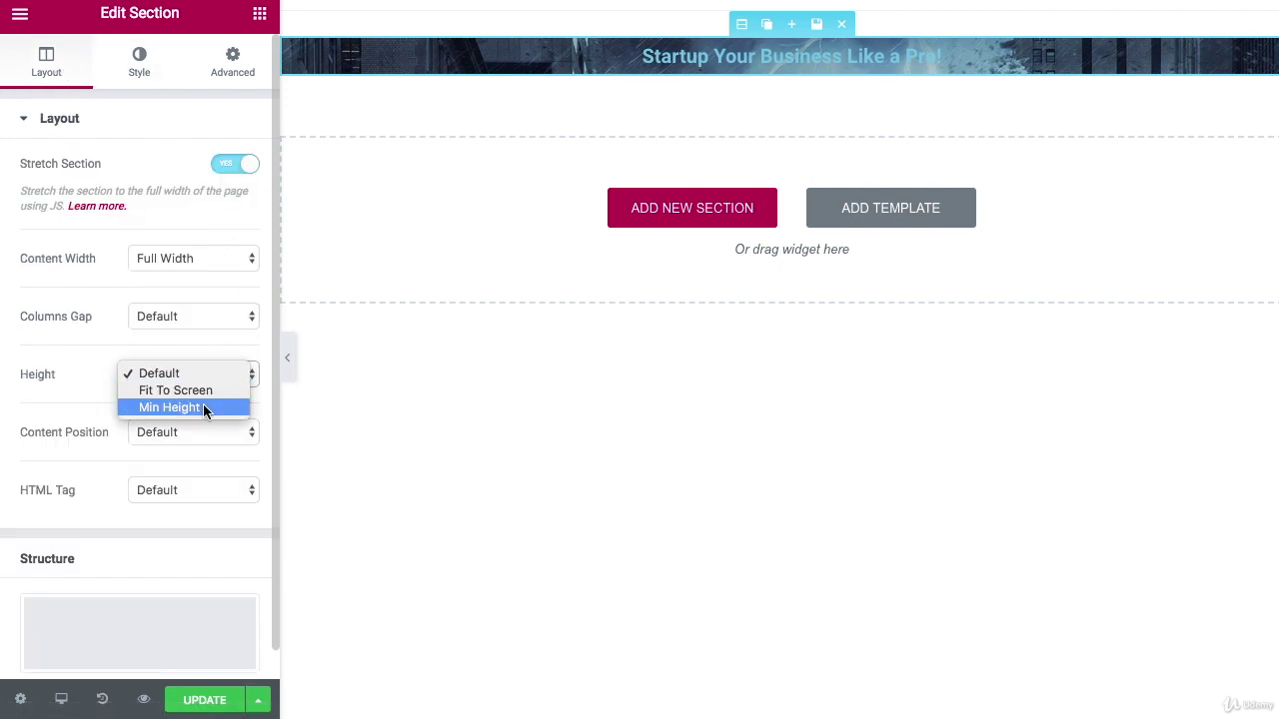
left_click(203, 407)
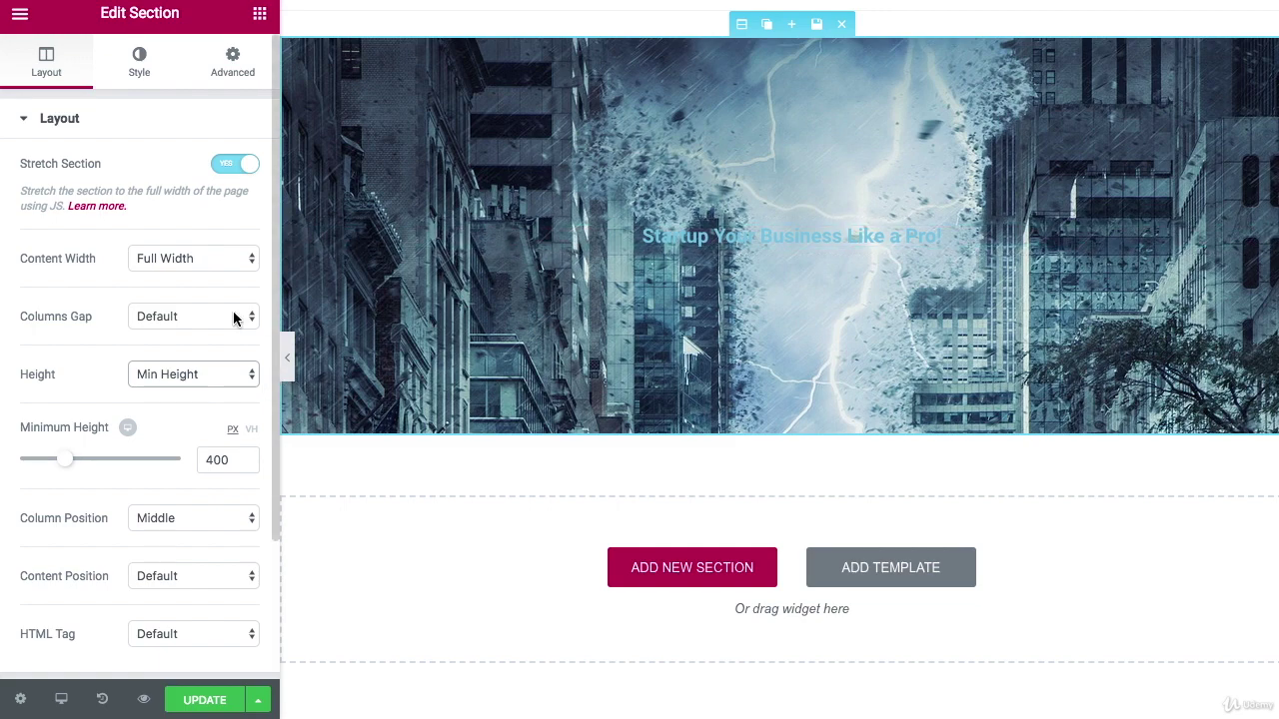
left_click_drag(68, 460, 81, 465)
left_click(231, 459)
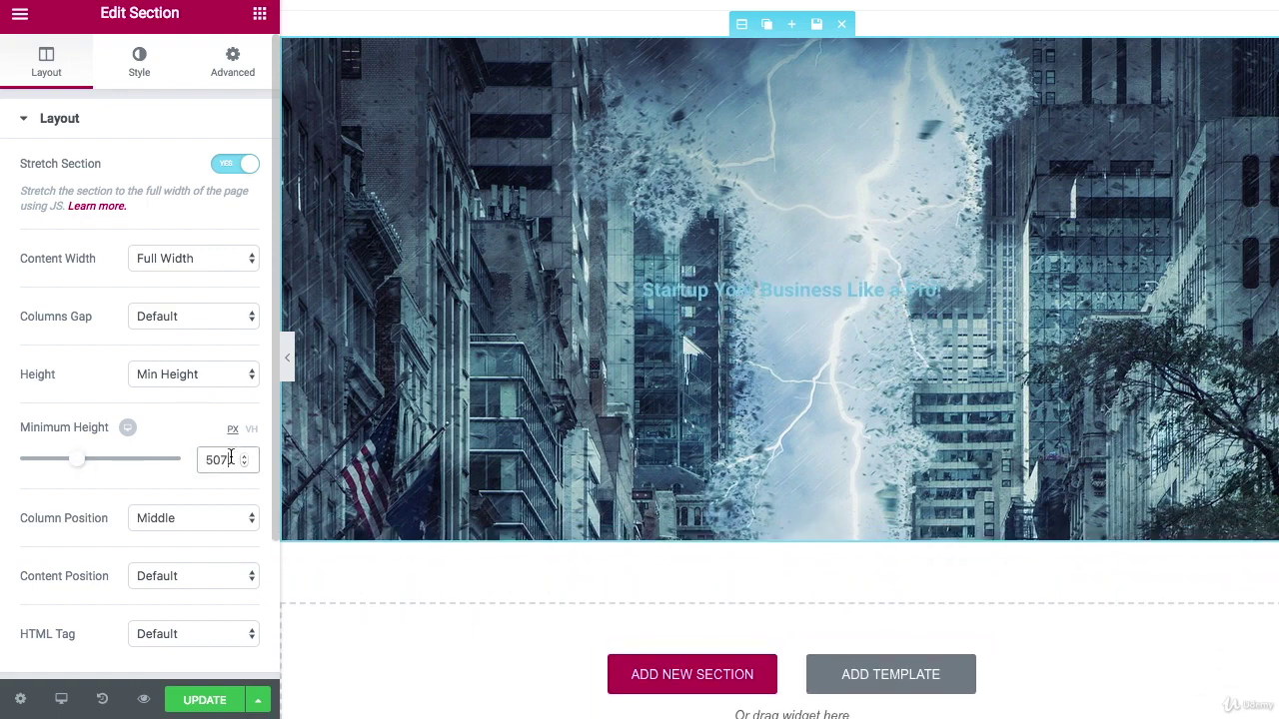
key("BackSpace")
type("0")
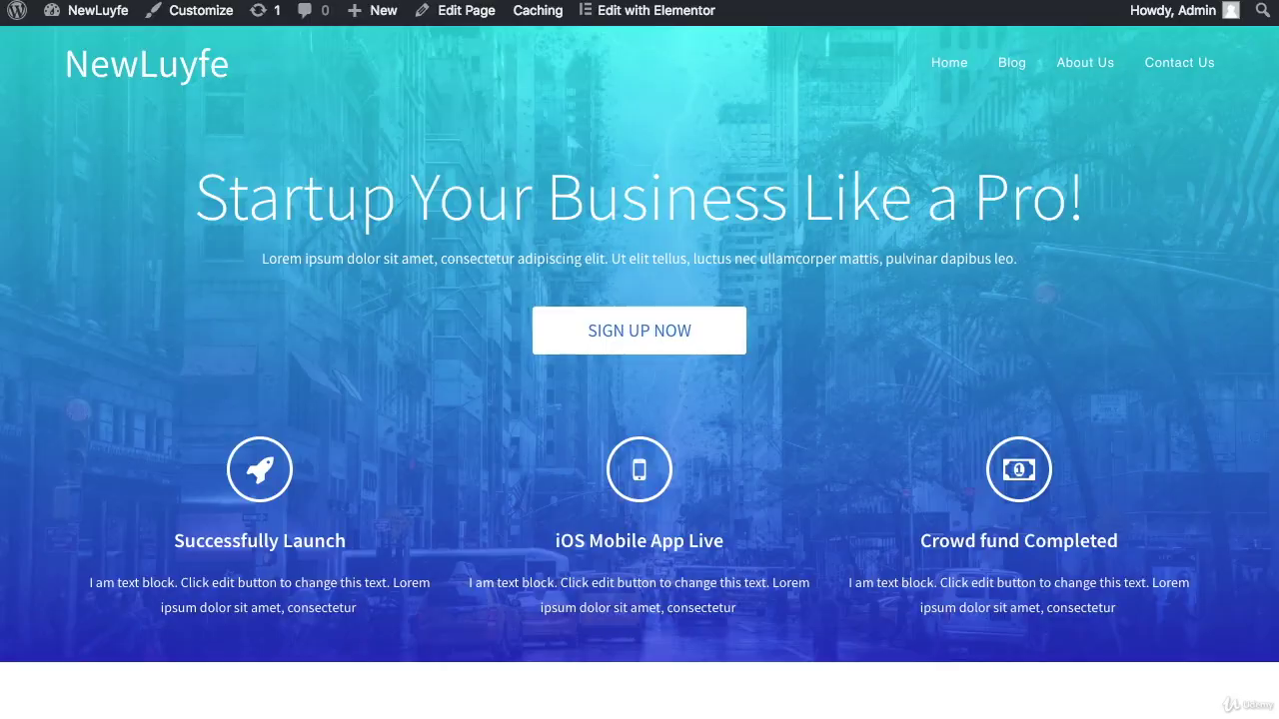
scroll(281, 237, "down", 3)
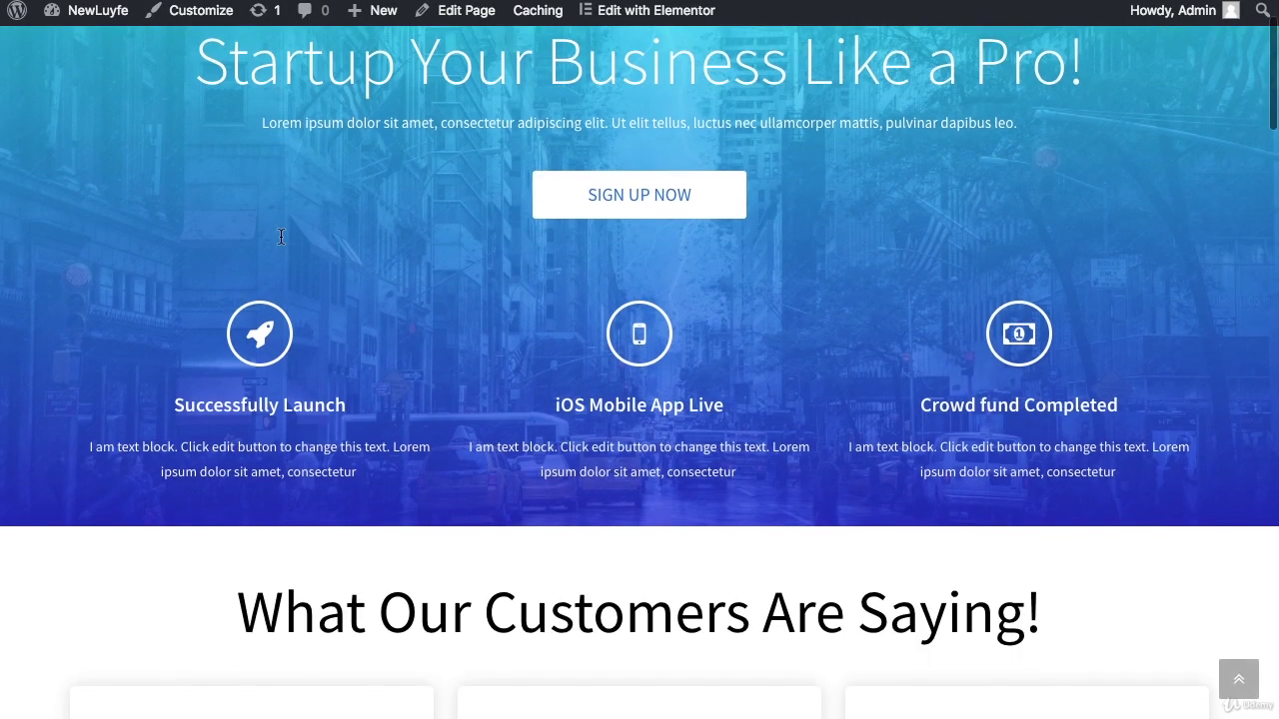
scroll(281, 237, "up", 3)
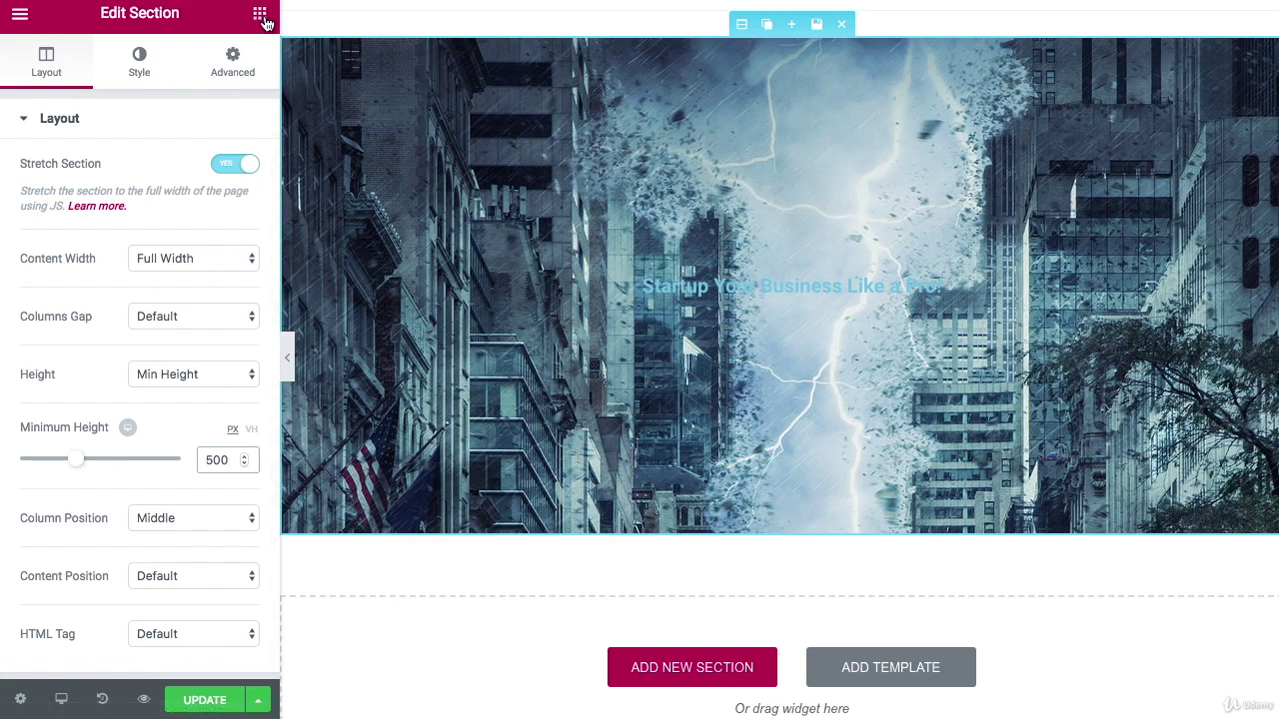
- Add a Text Editor widget directly below the heading and set its text colour to white
left_click(263, 18)
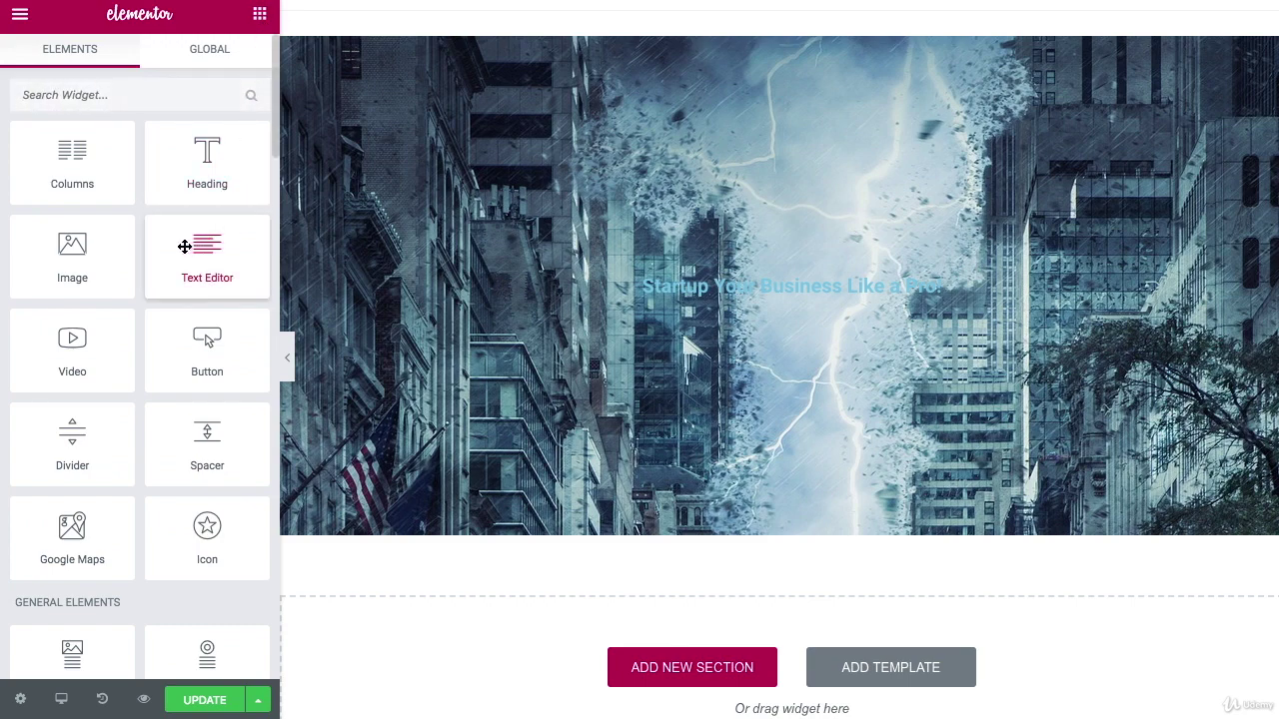
left_click_drag(184, 247, 746, 287)
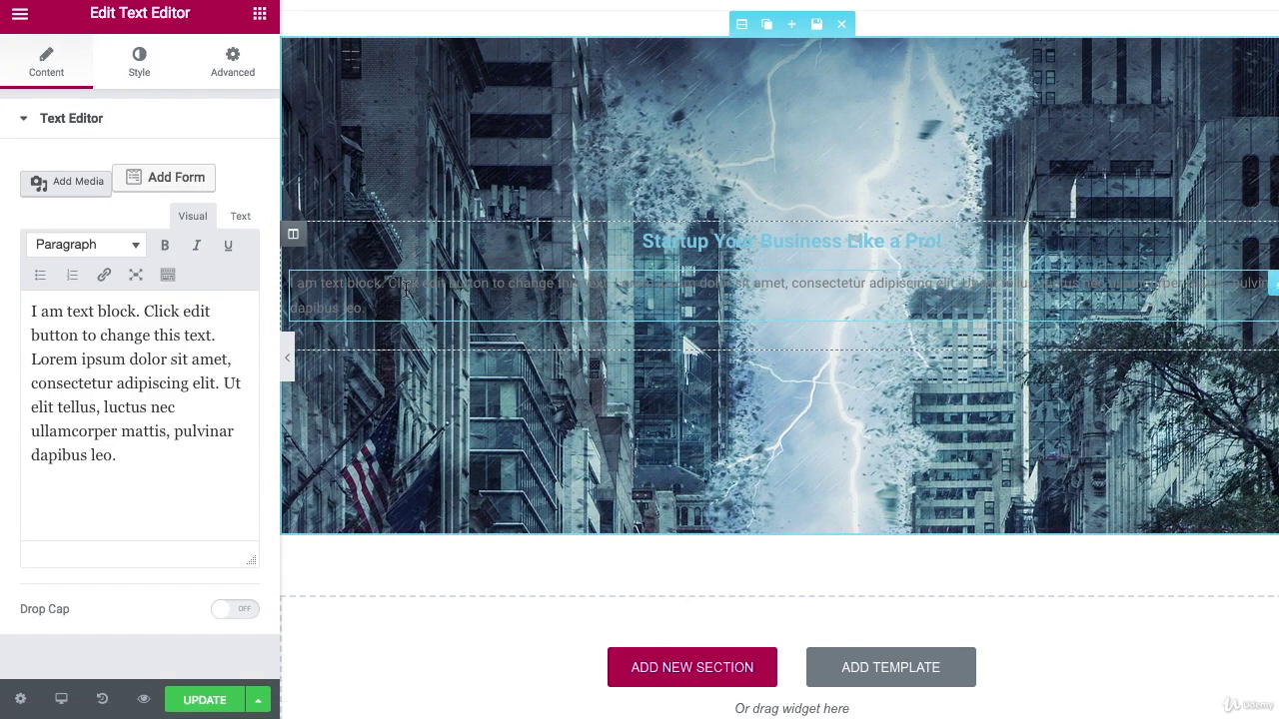
left_click(138, 78)
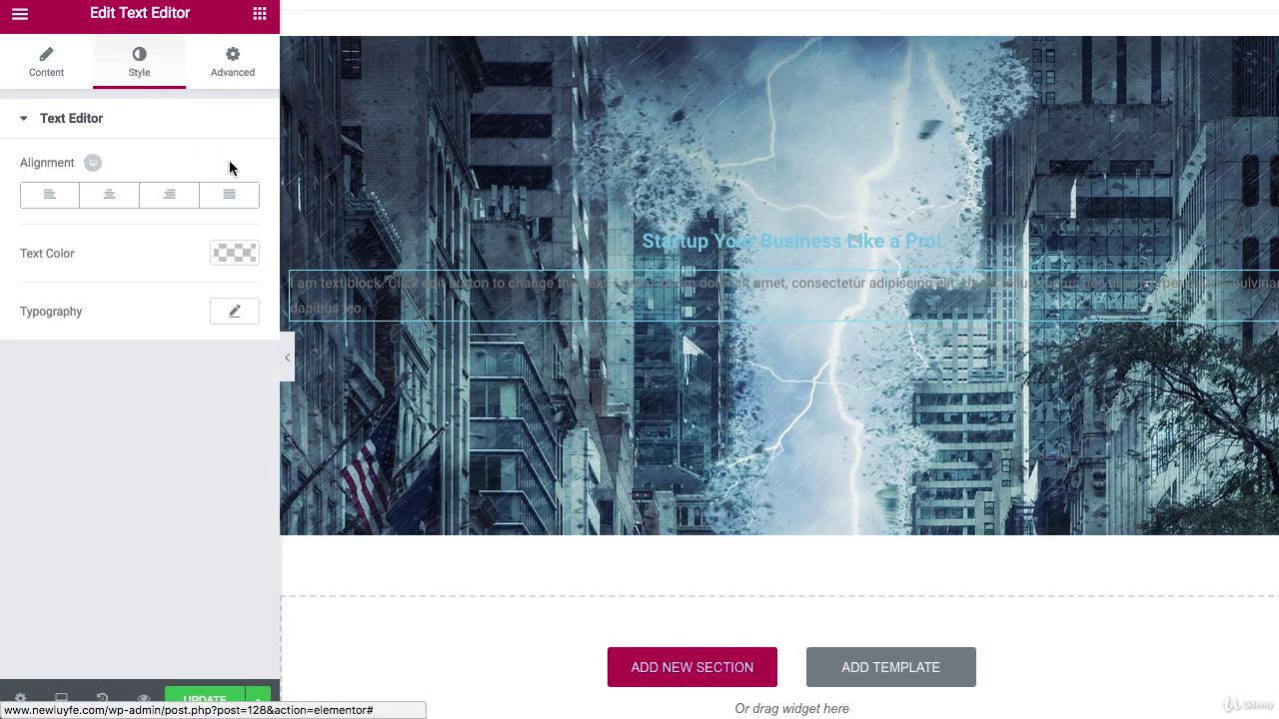
left_click(249, 255)
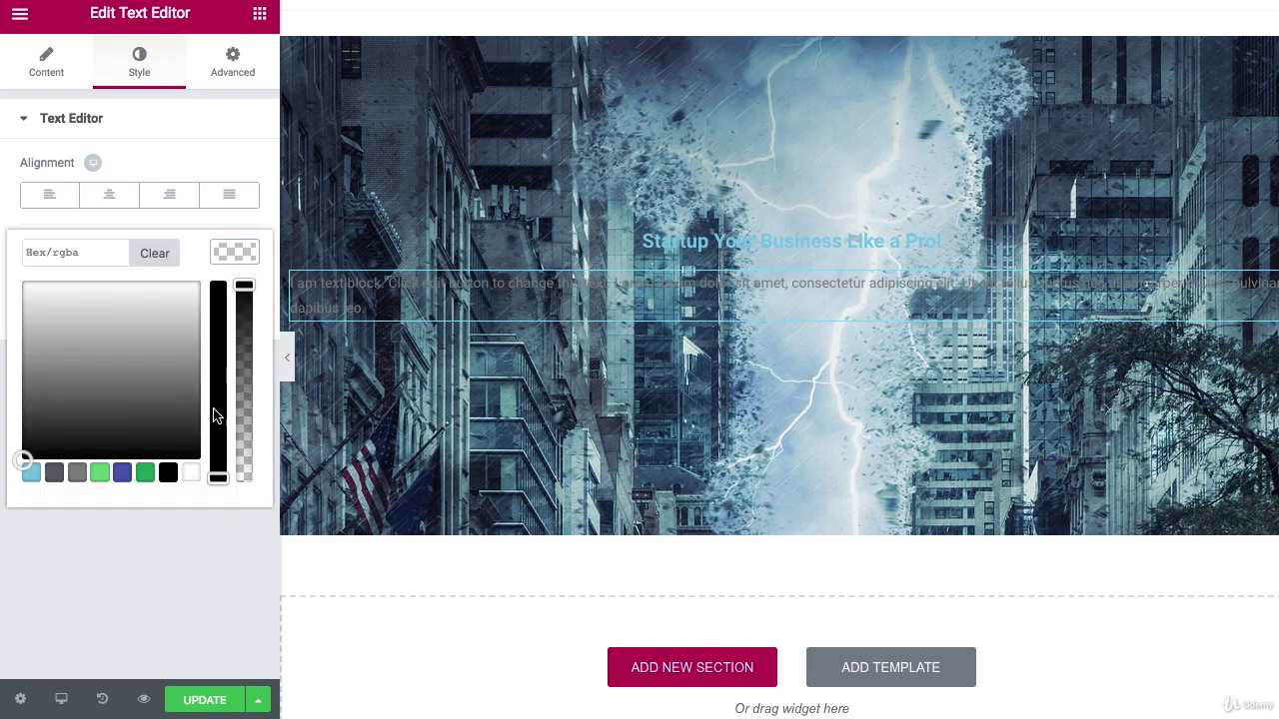
left_click(193, 475)
left_click(166, 542)
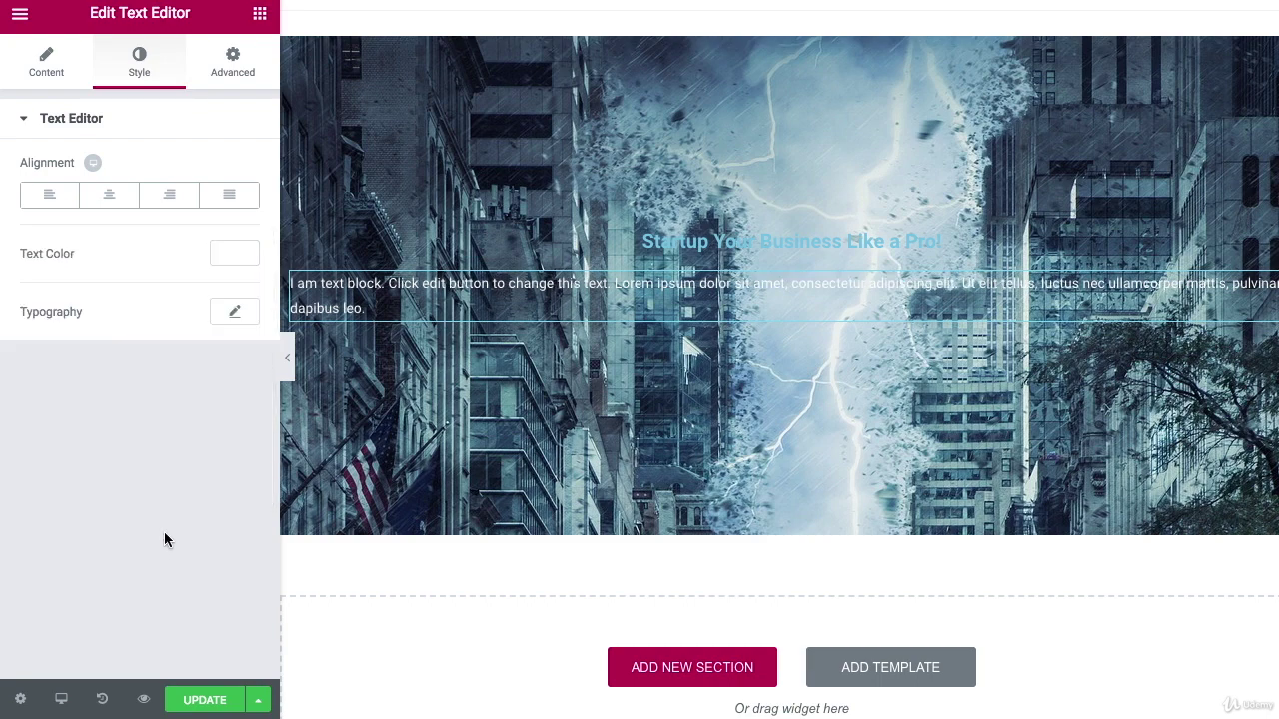
- Set the text block's typography to Source Sans Pro with letter spacing -0.2, and centre-align the text
left_click(235, 315)
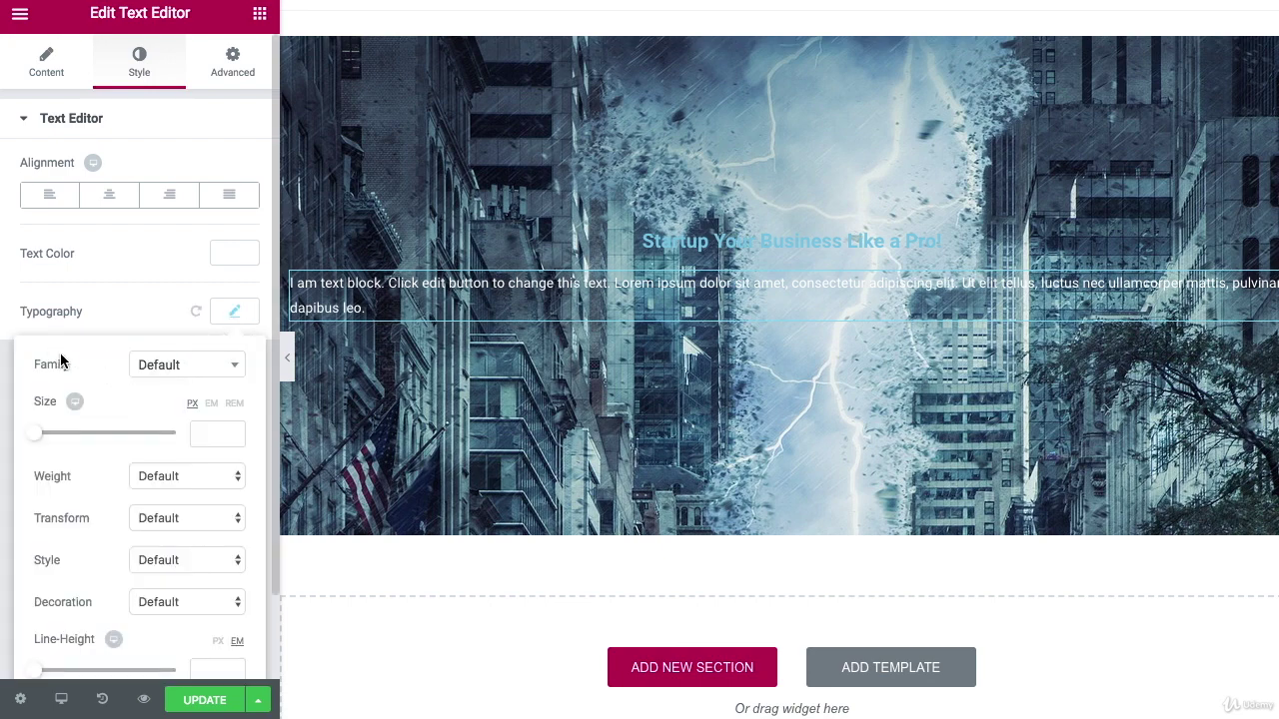
left_click(157, 366)
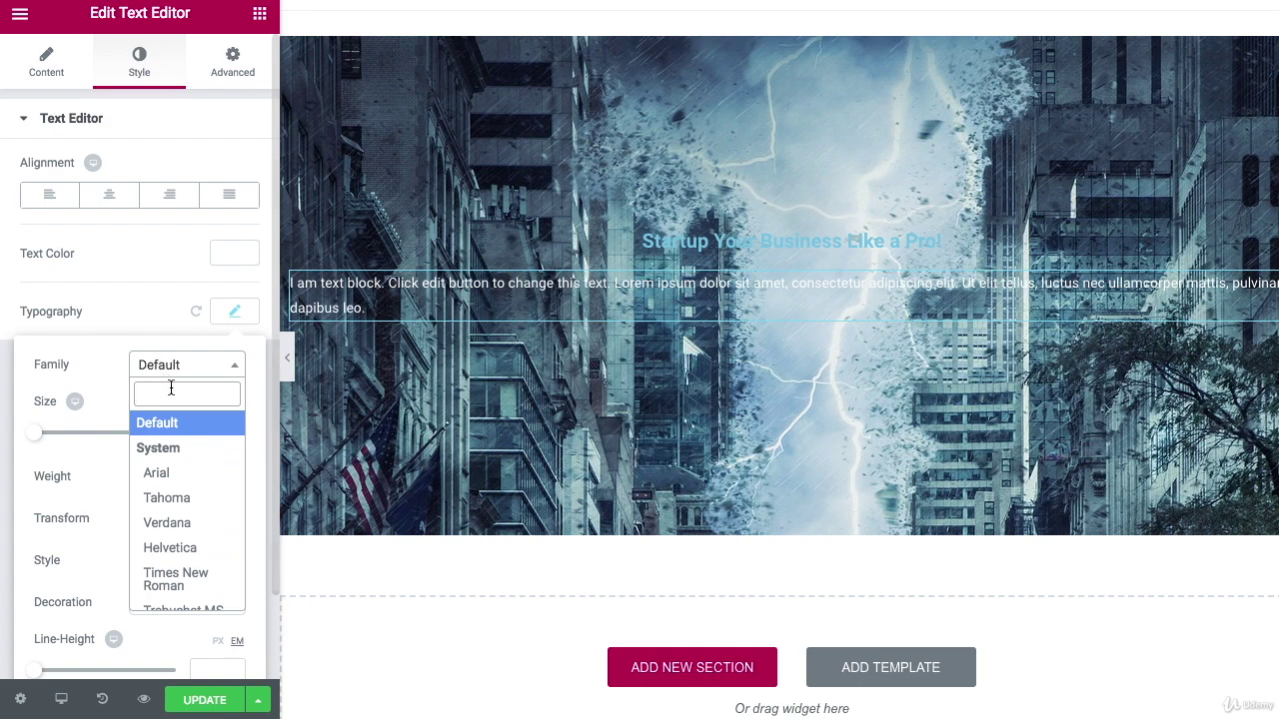
type("sour")
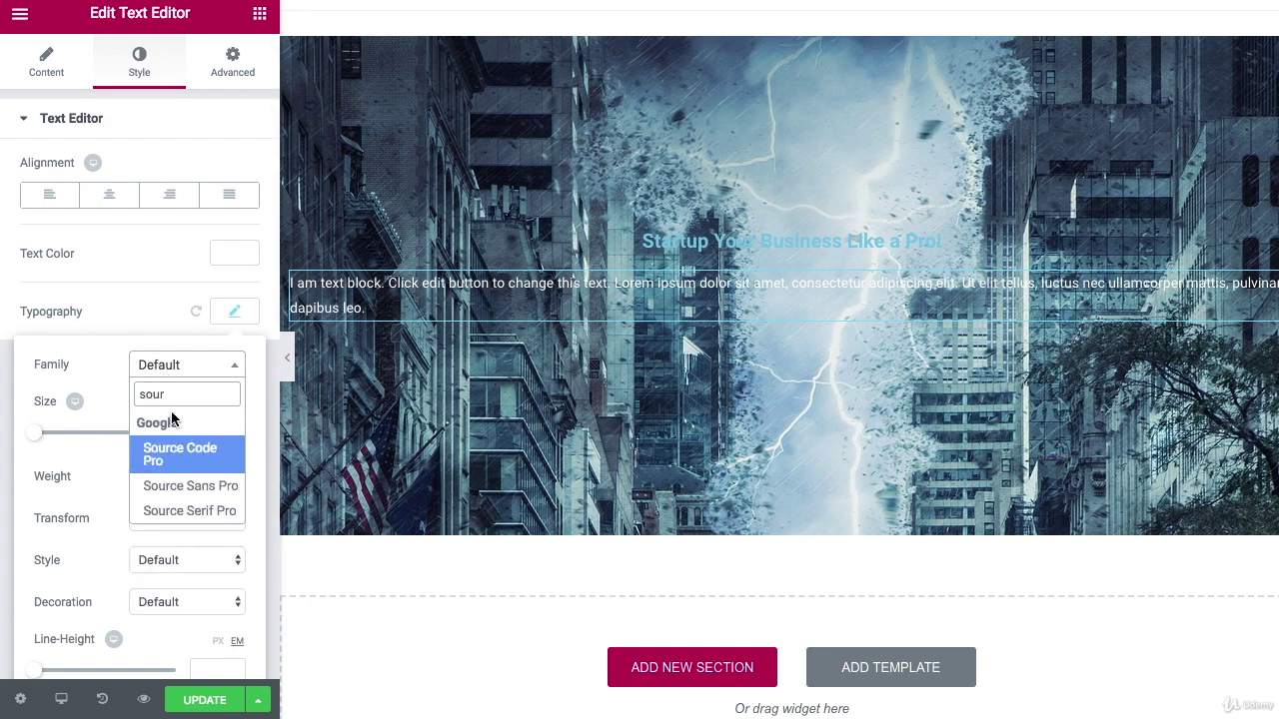
left_click(191, 479)
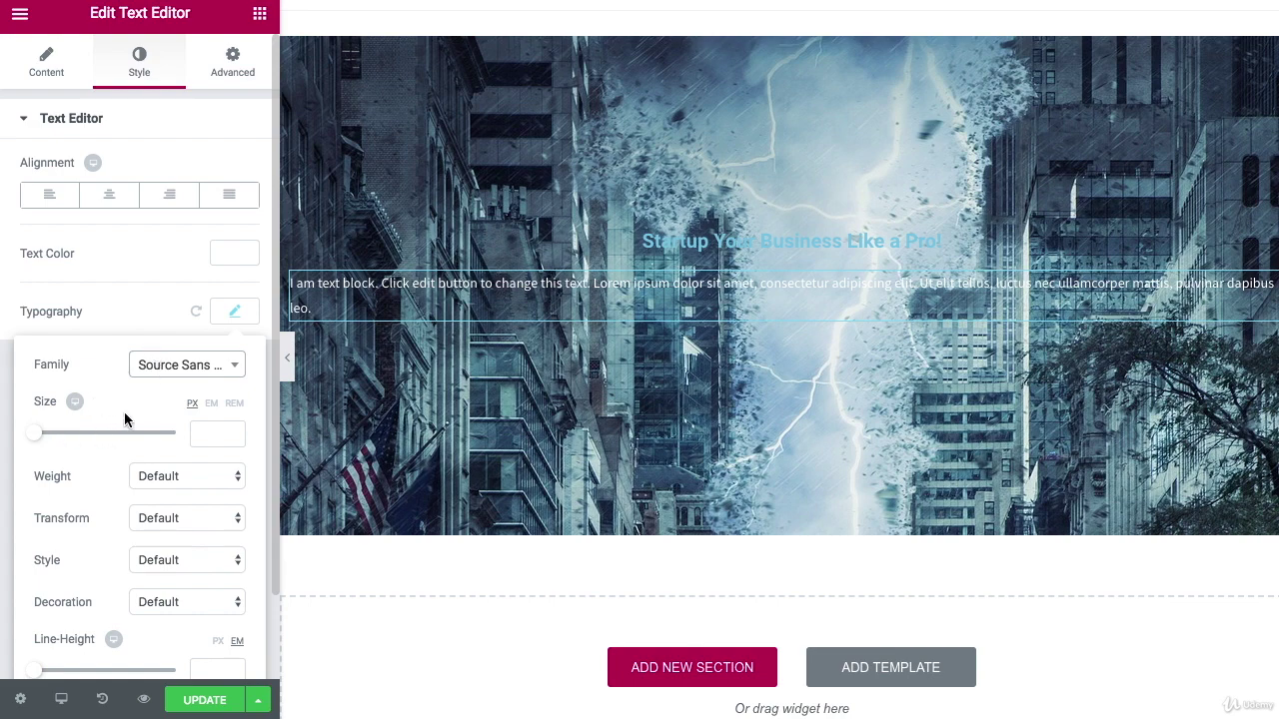
scroll(125, 413, "down", 1)
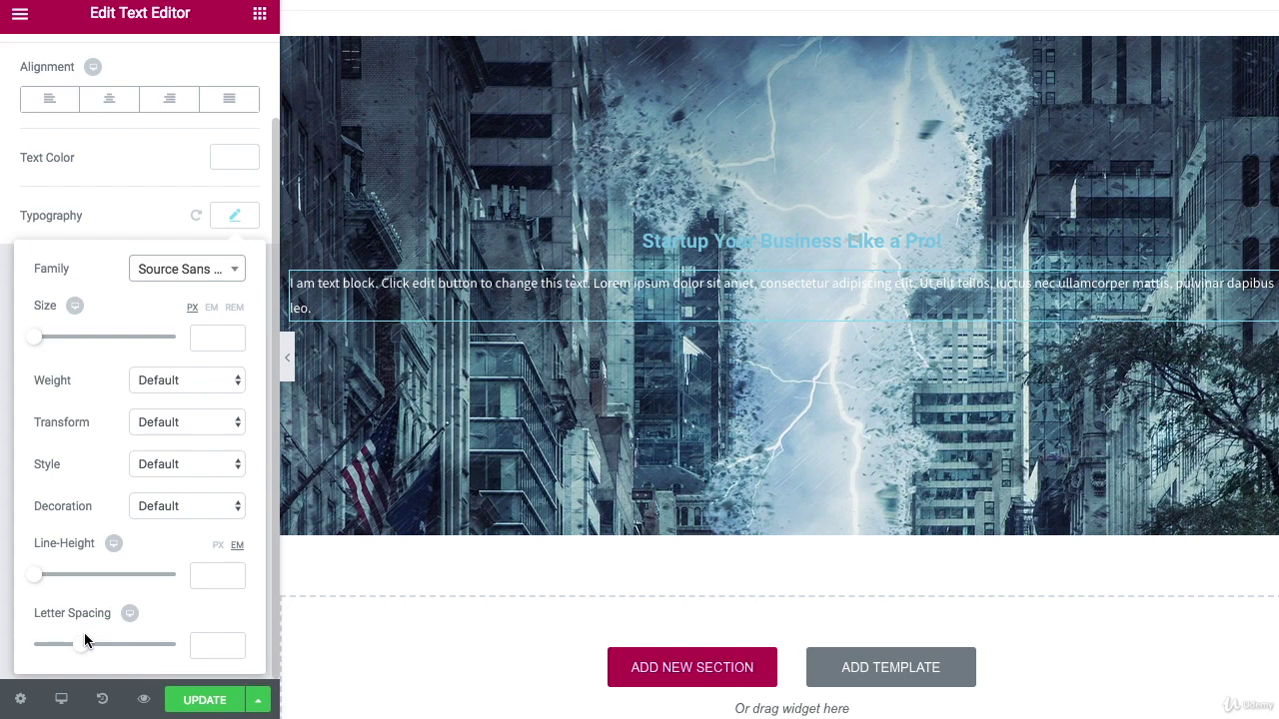
left_click_drag(84, 644, 82, 645)
left_click_drag(83, 649, 85, 649)
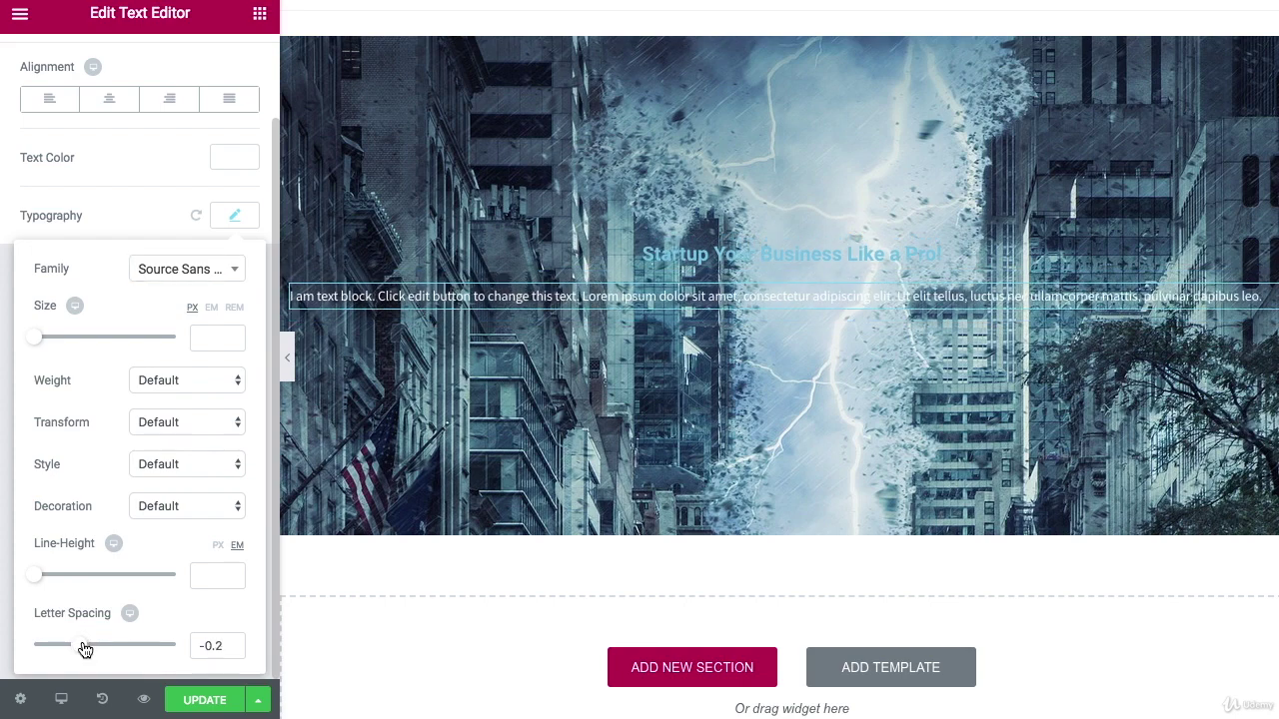
left_click(119, 233)
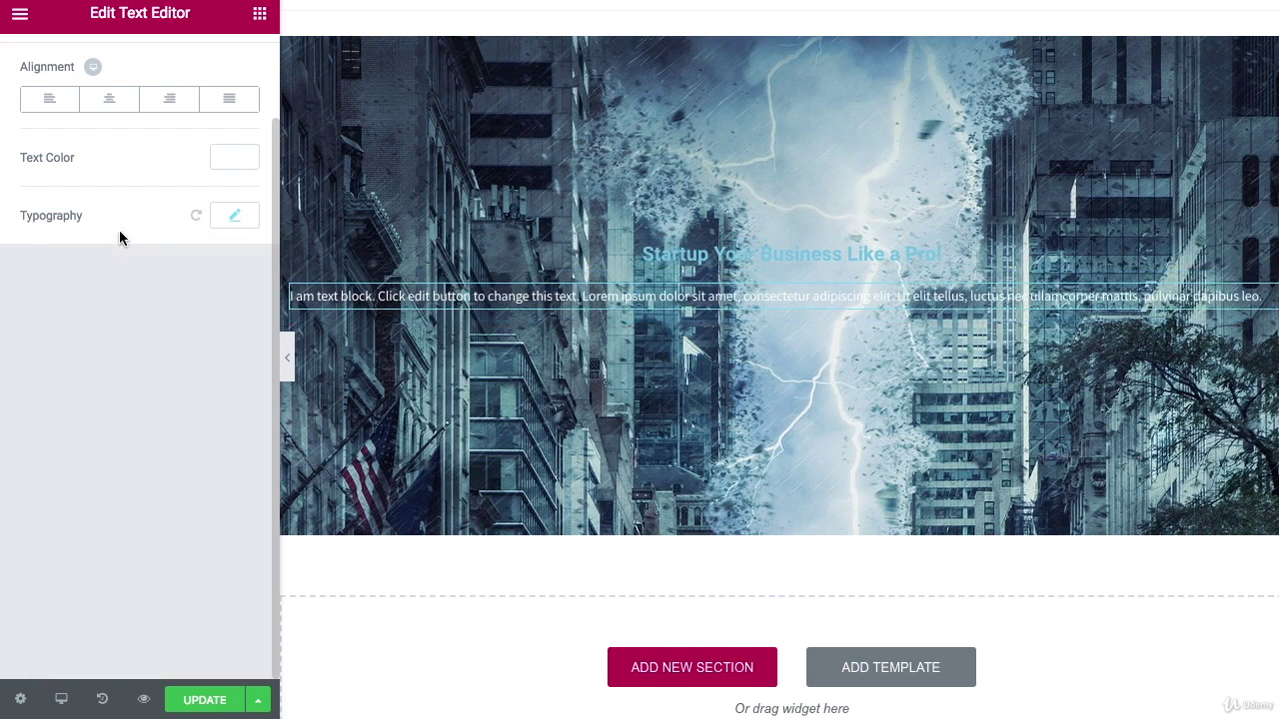
left_click(107, 110)
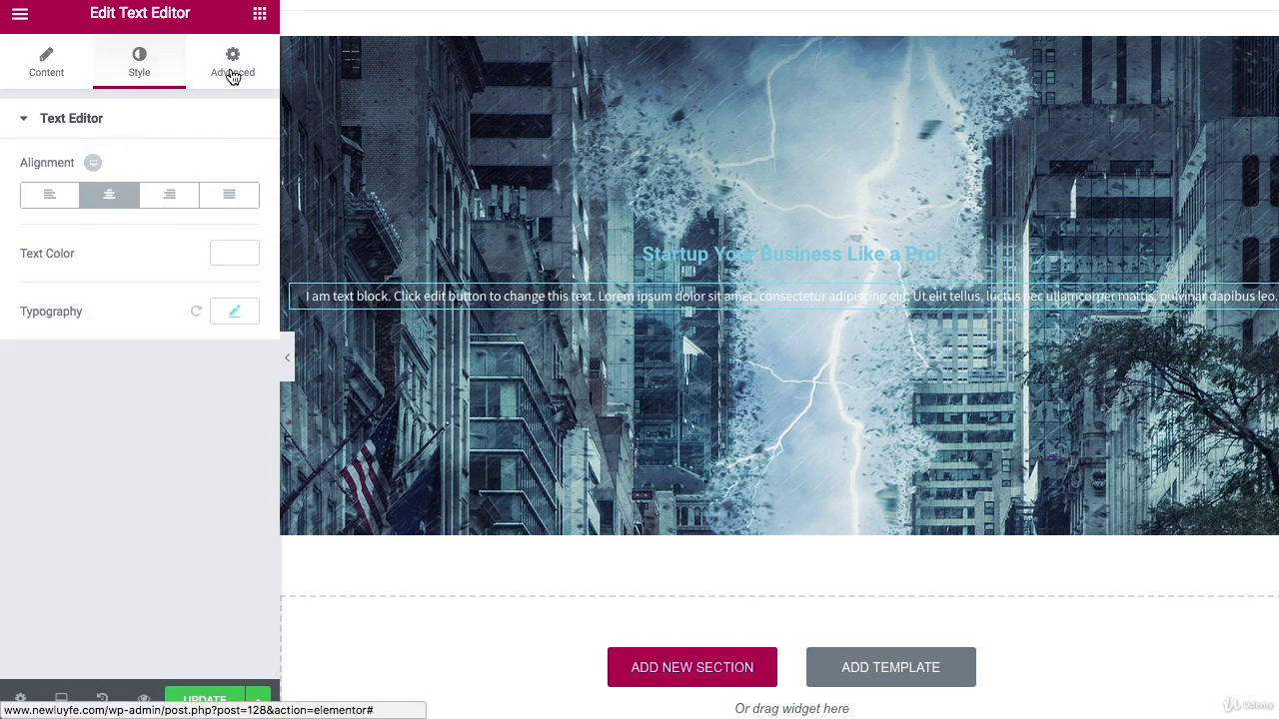
- Add a centre-aligned Button widget below the text block with the label "SIGN UP NOW"
left_click(260, 14)
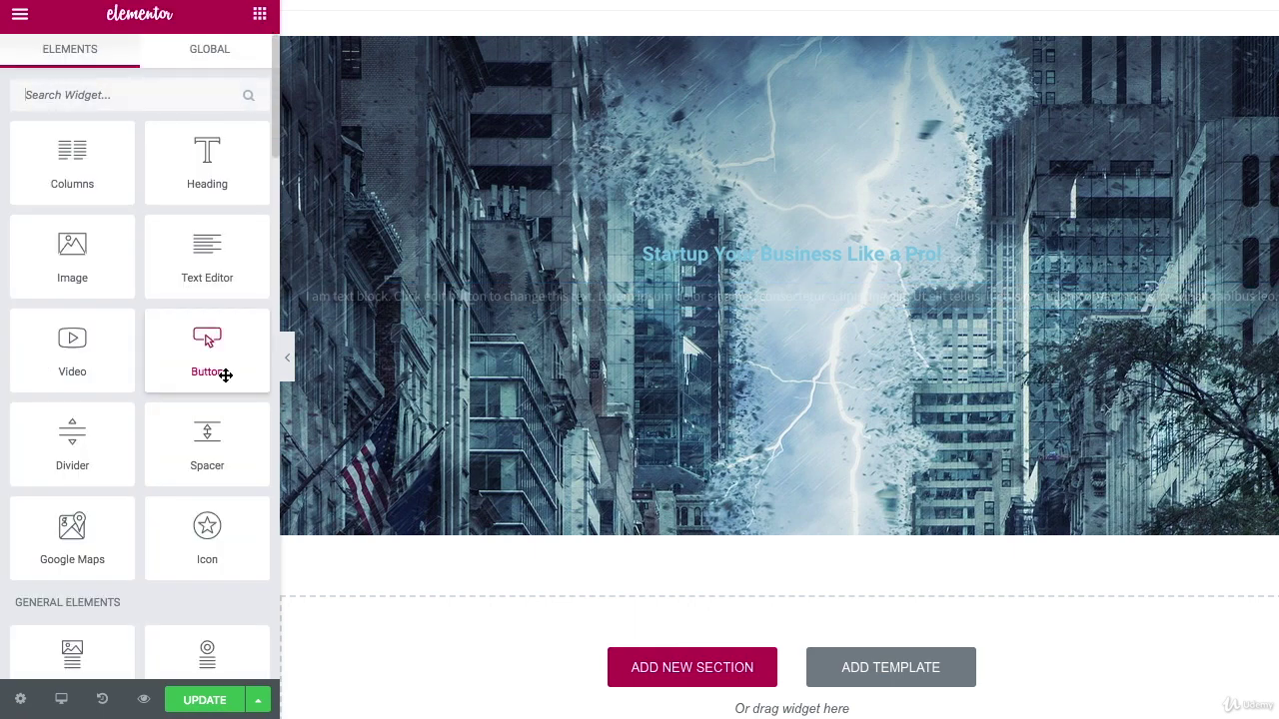
left_click_drag(197, 362, 756, 304)
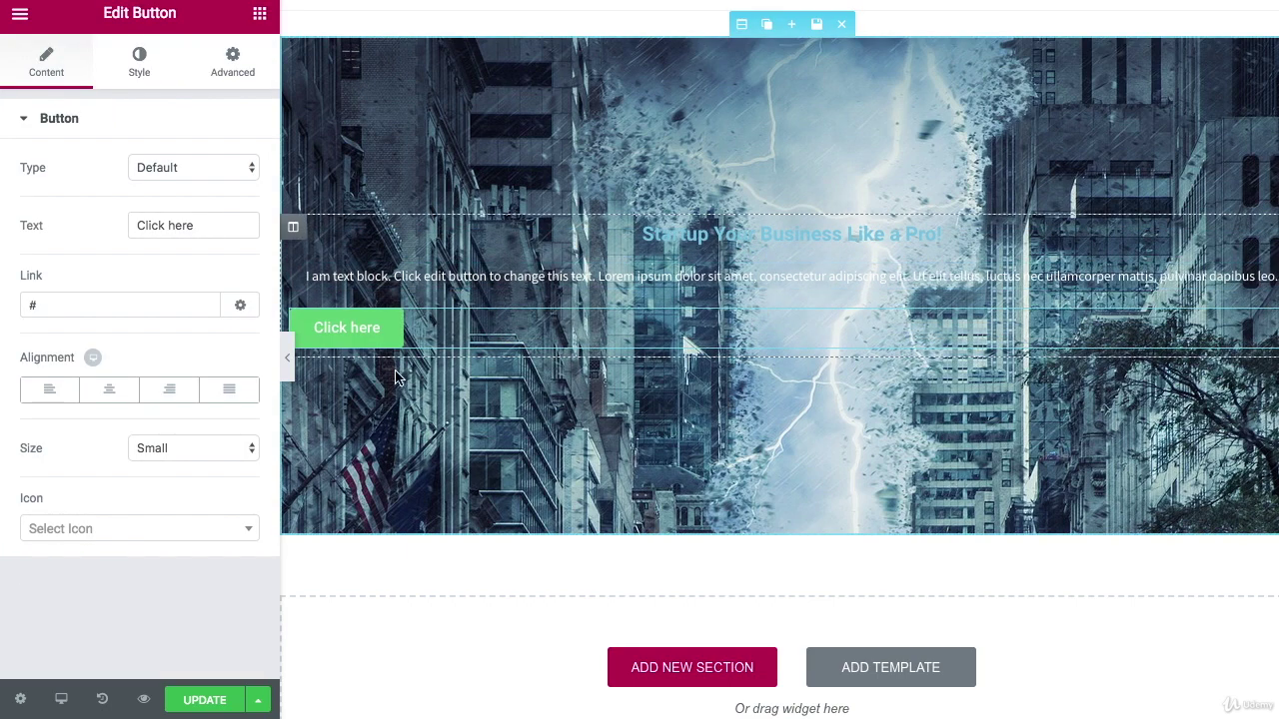
left_click(118, 396)
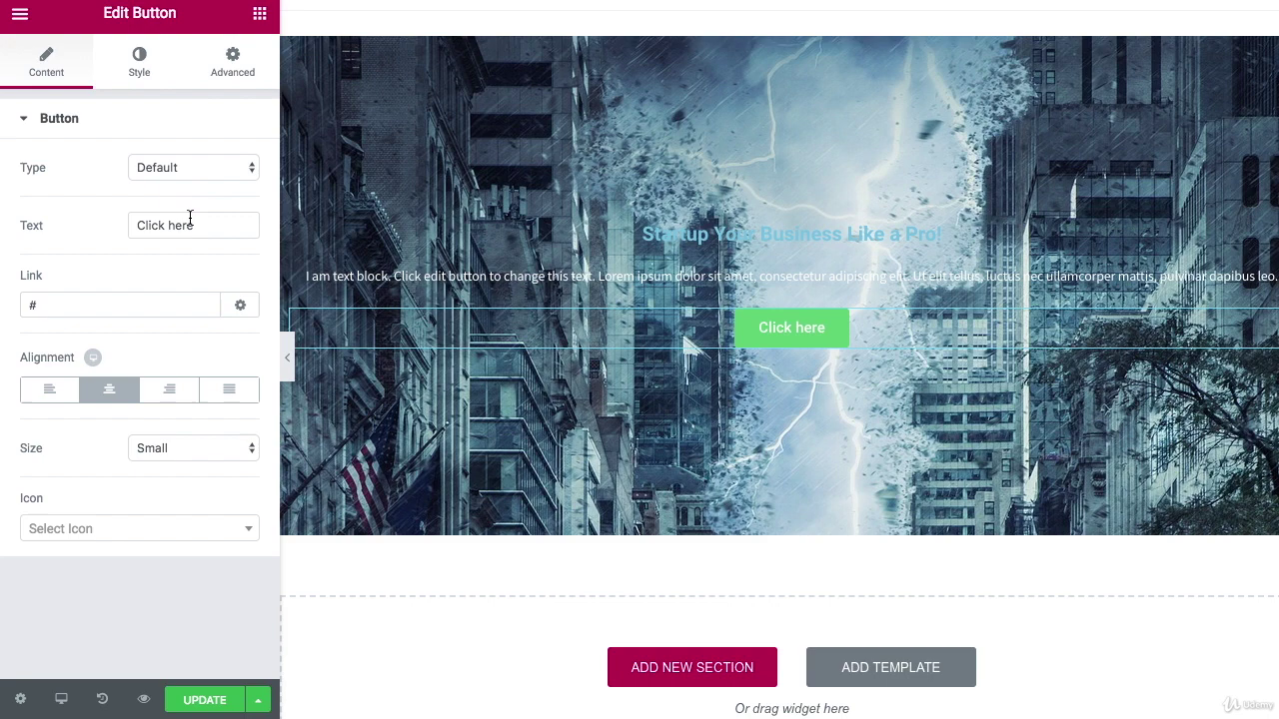
triple_click(190, 217)
type("SIGN UP NOW")
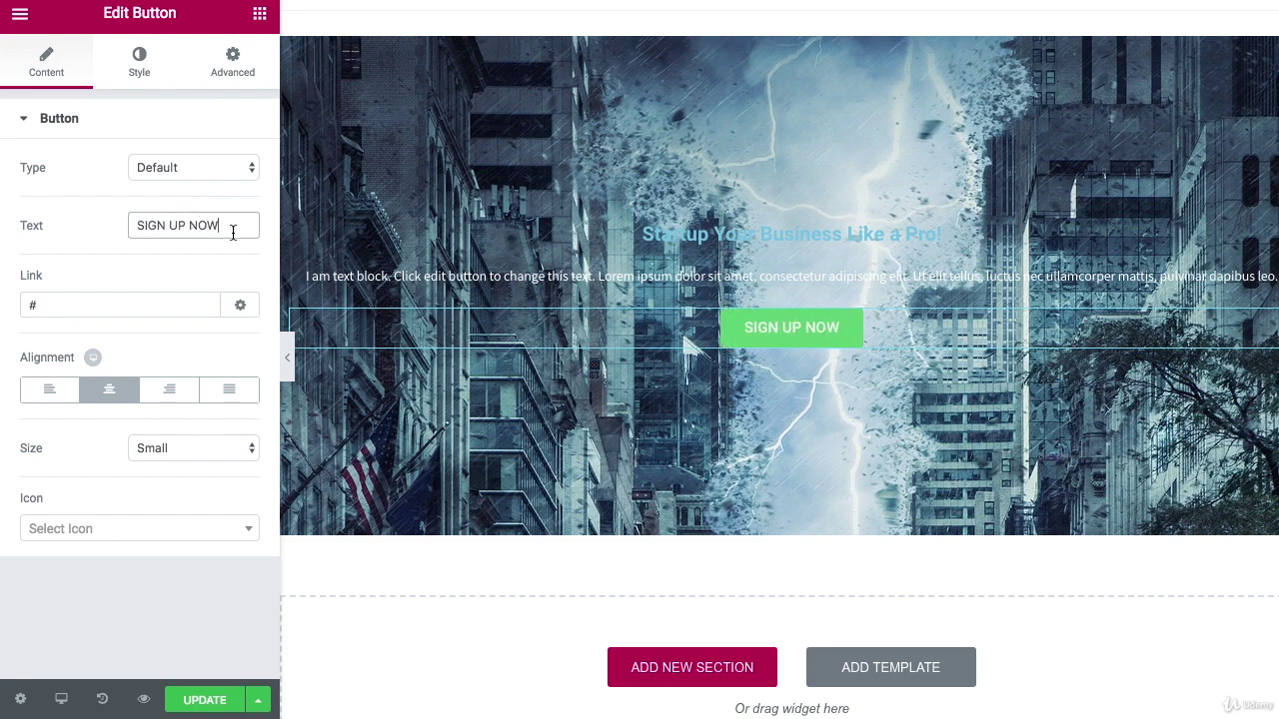
left_click(197, 300)
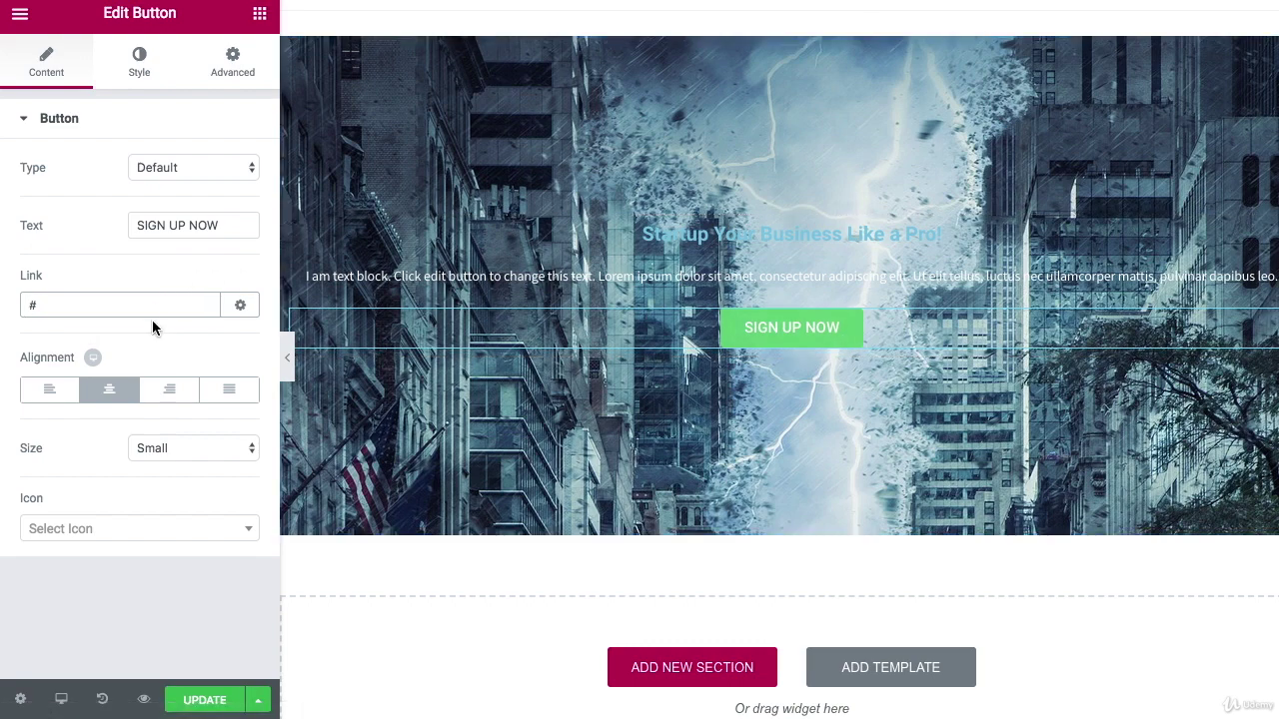
- Set the SIGN UP NOW button's normal background colour to white (#ffffff)
left_click(143, 85)
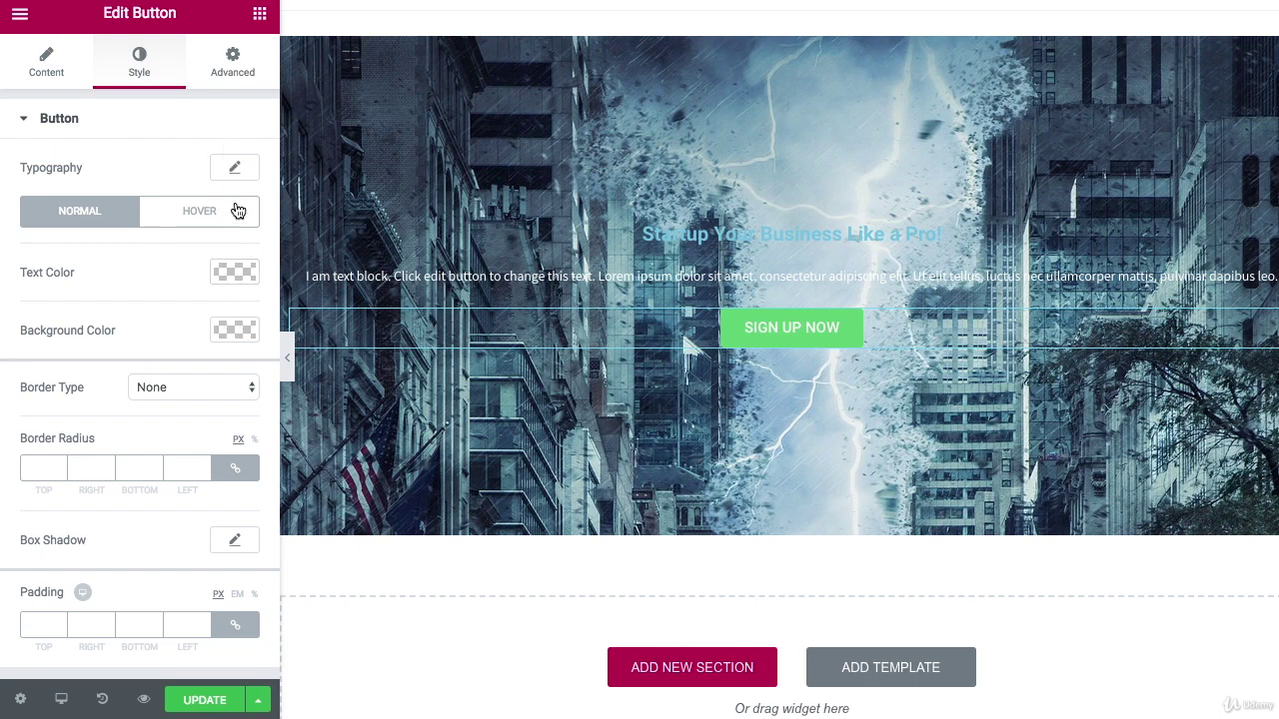
left_click(232, 330)
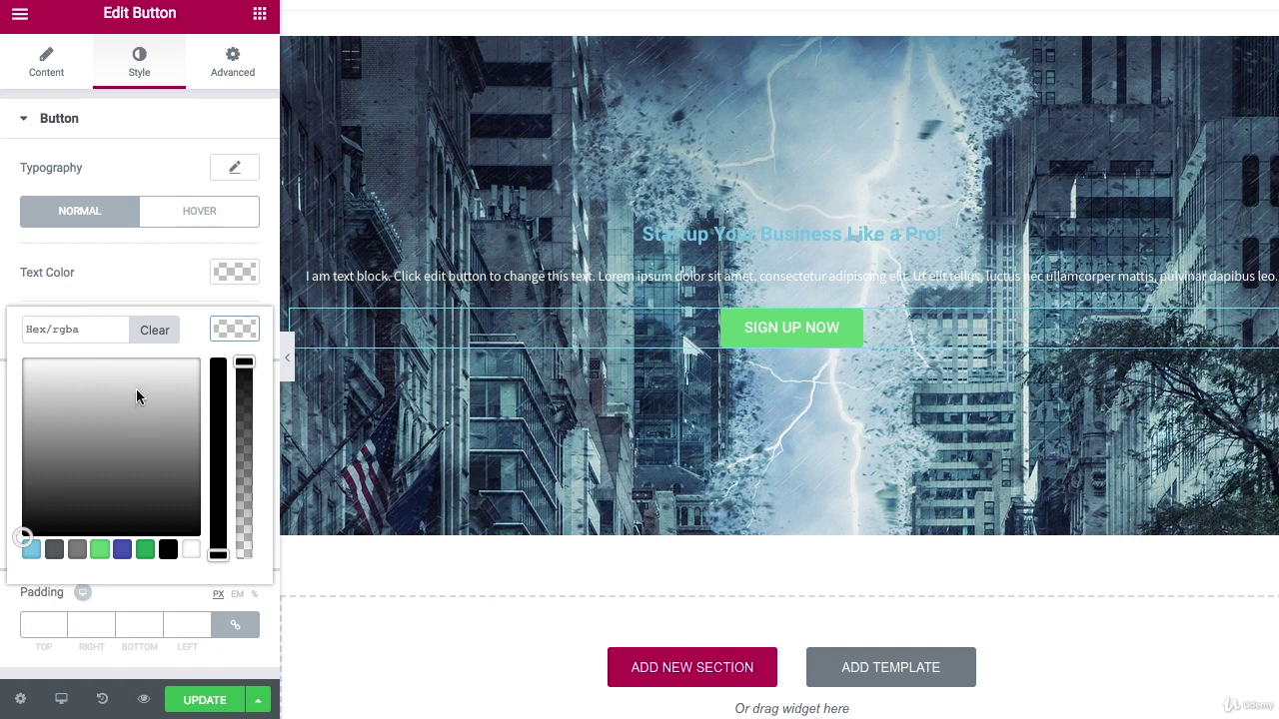
left_click(137, 360)
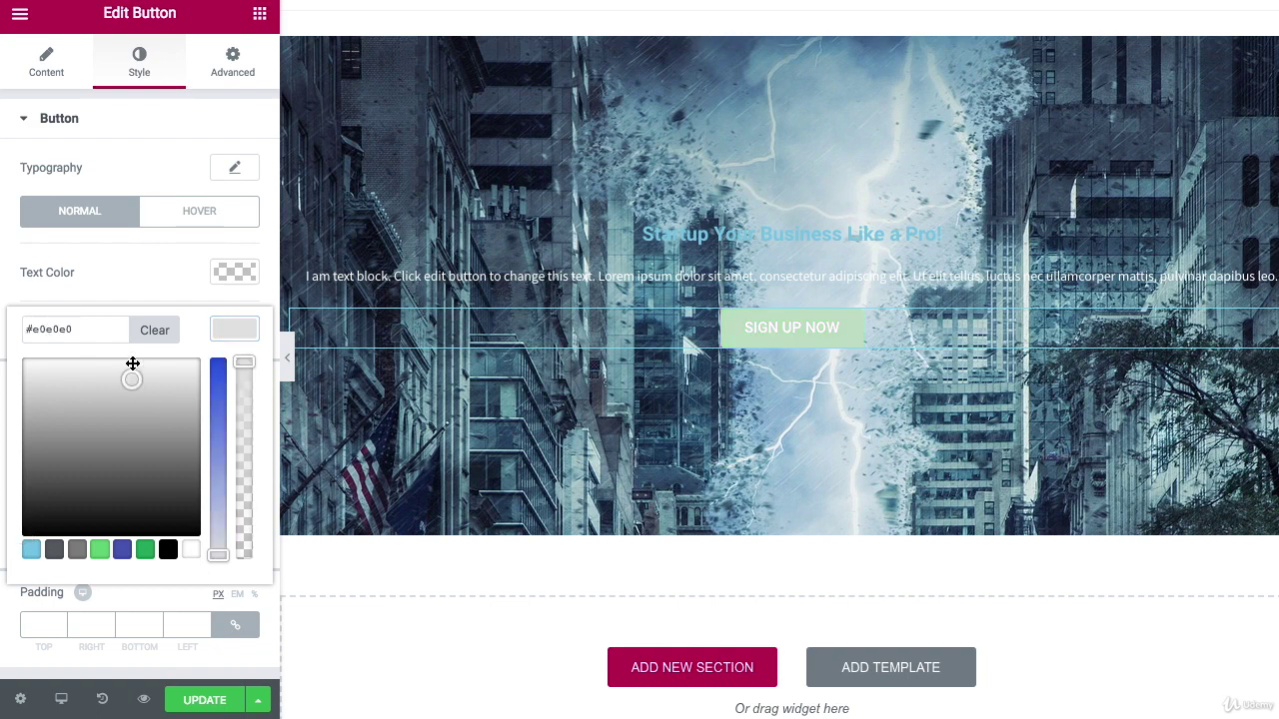
left_click(221, 365)
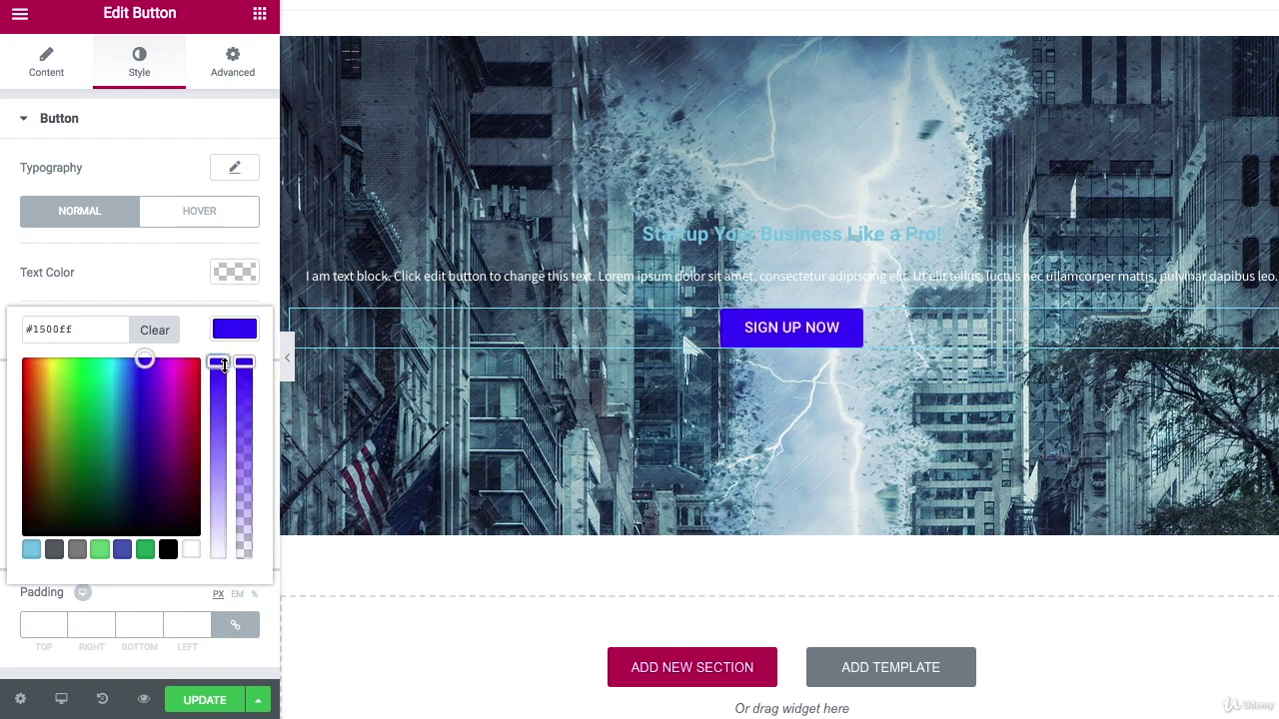
left_click(118, 364)
left_click_drag(118, 363, 113, 363)
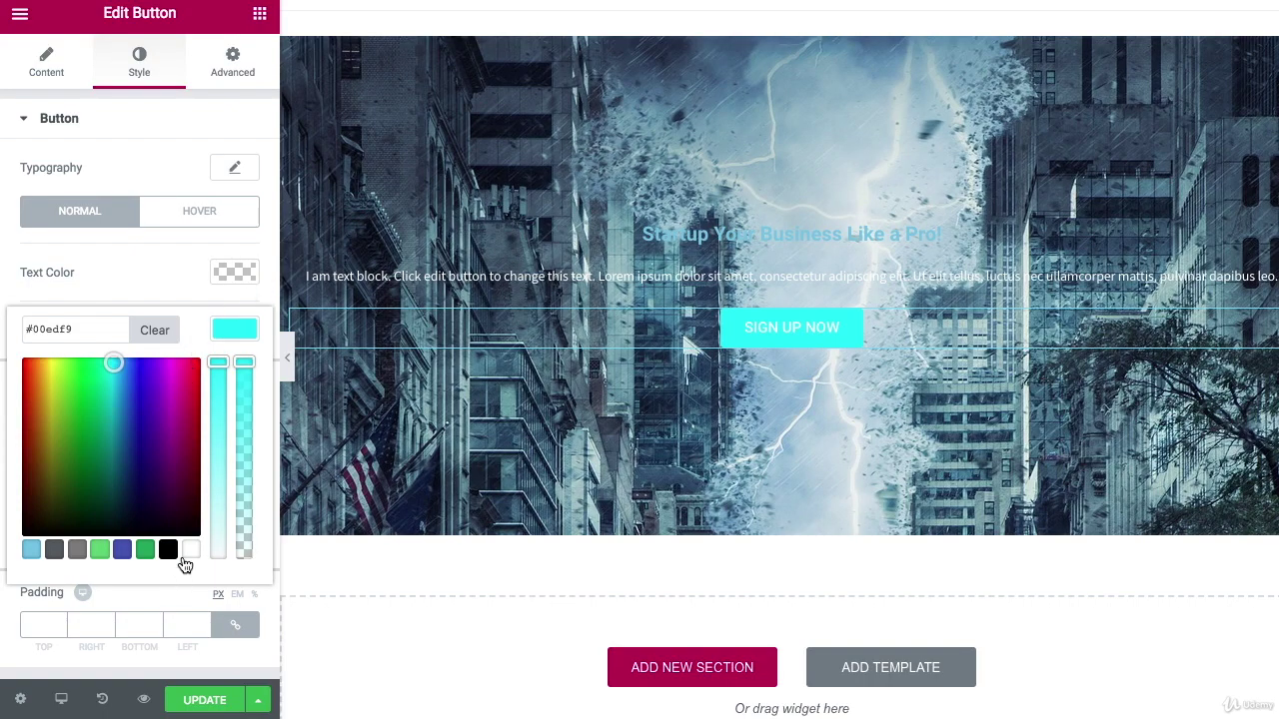
left_click(190, 550)
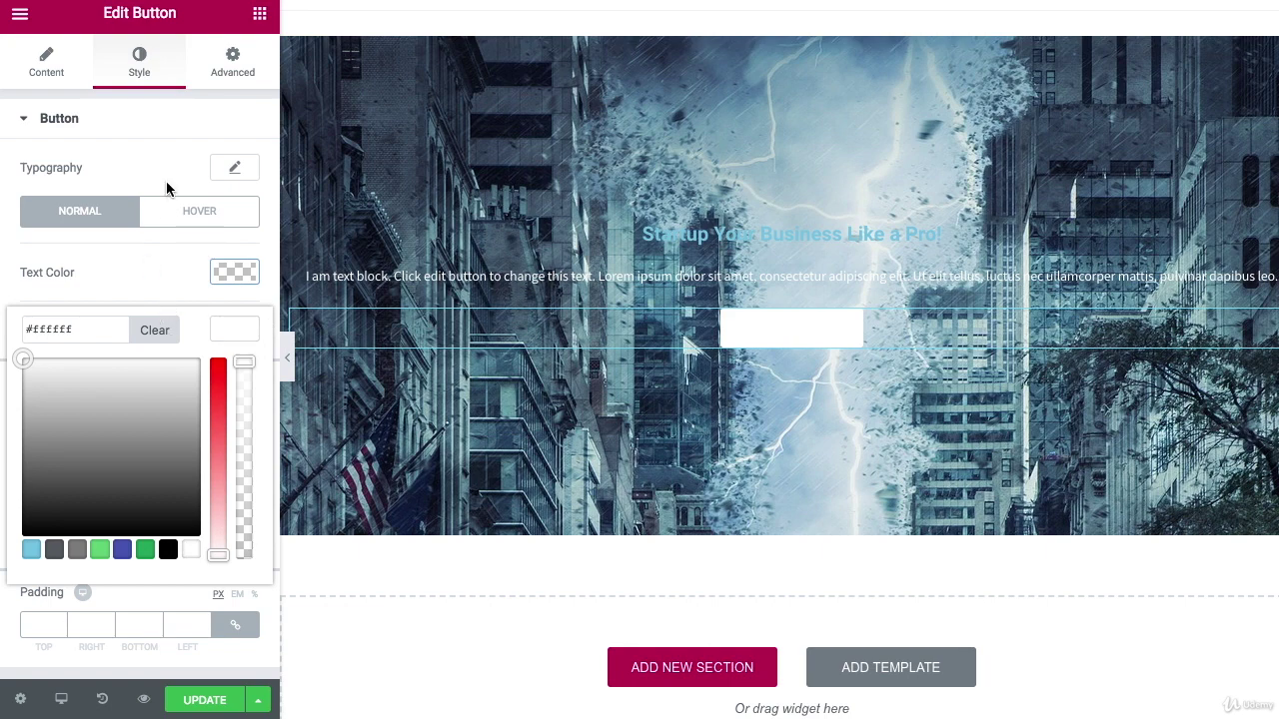
- Set the SIGN UP NOW button's normal text colour to the bright blue #0296f2
left_click(70, 77)
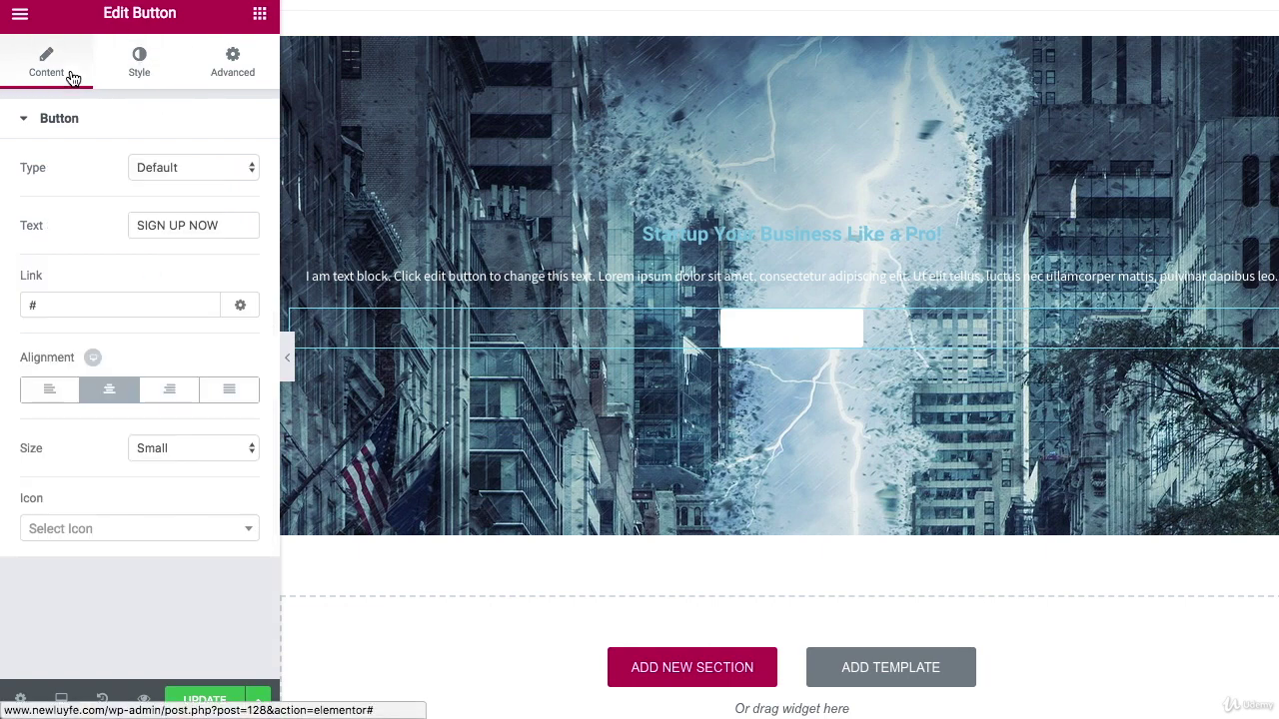
left_click(142, 72)
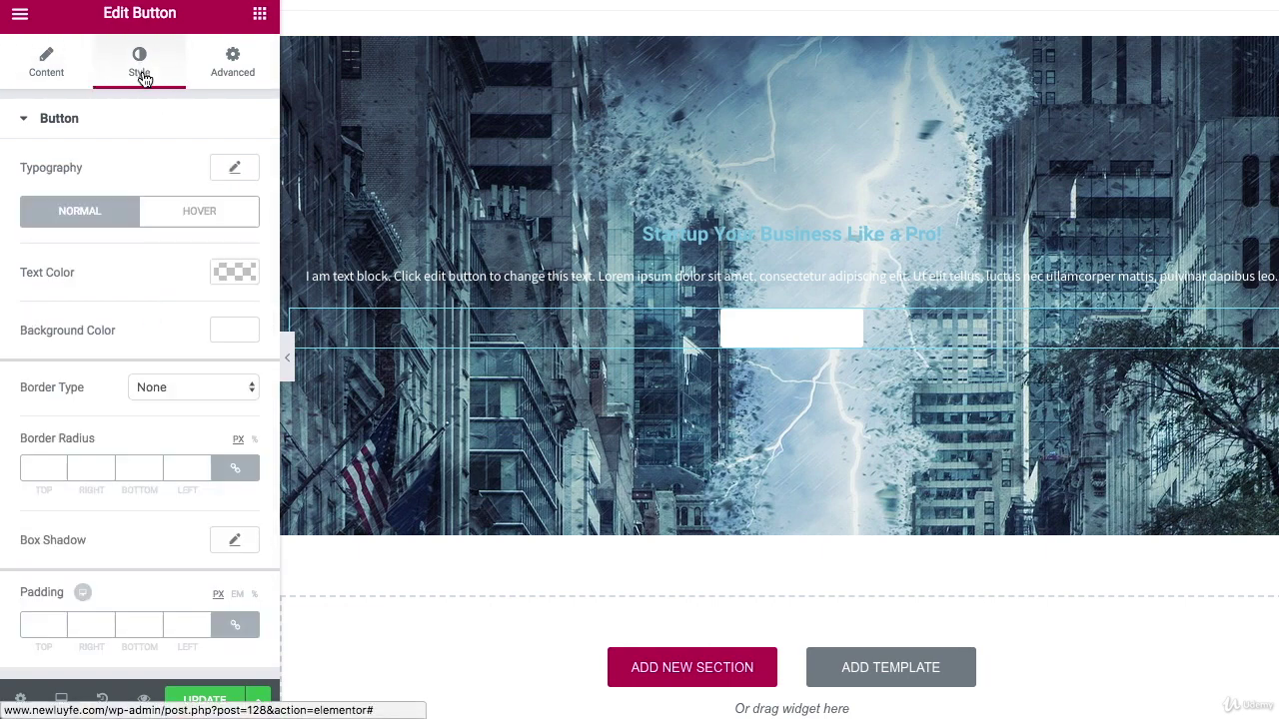
left_click(235, 270)
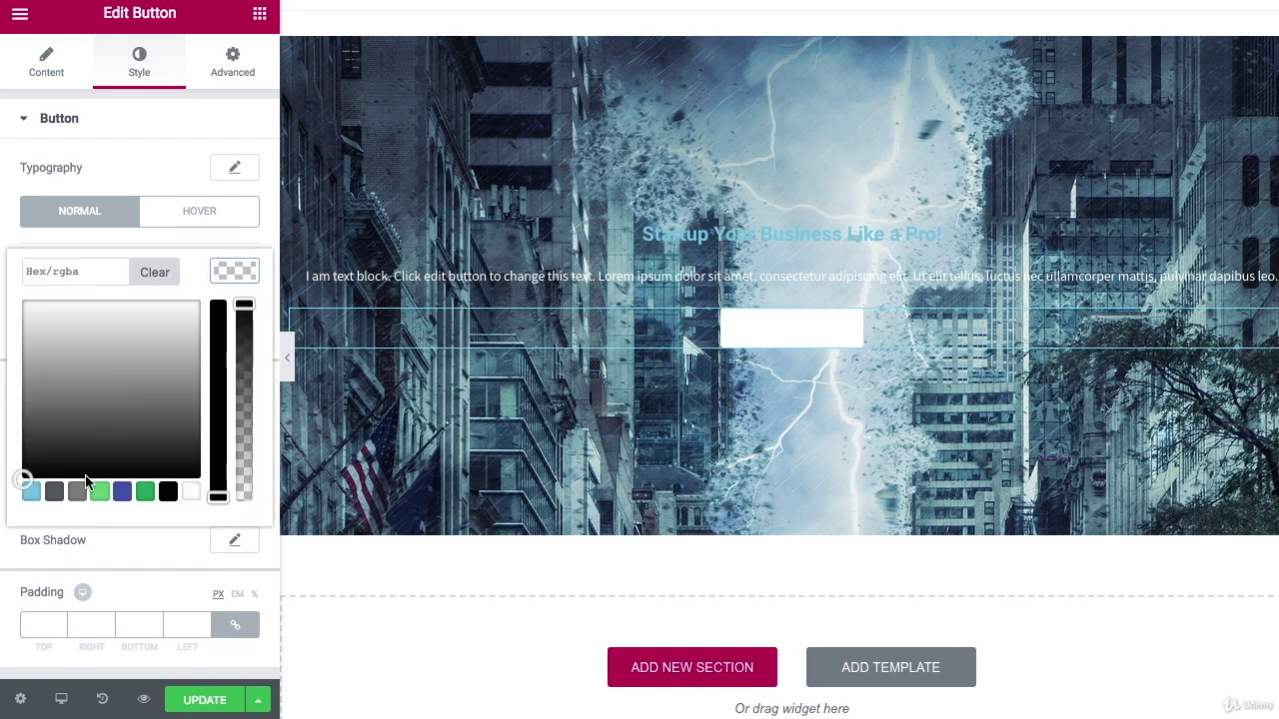
left_click(123, 493)
left_click_drag(126, 322, 123, 311)
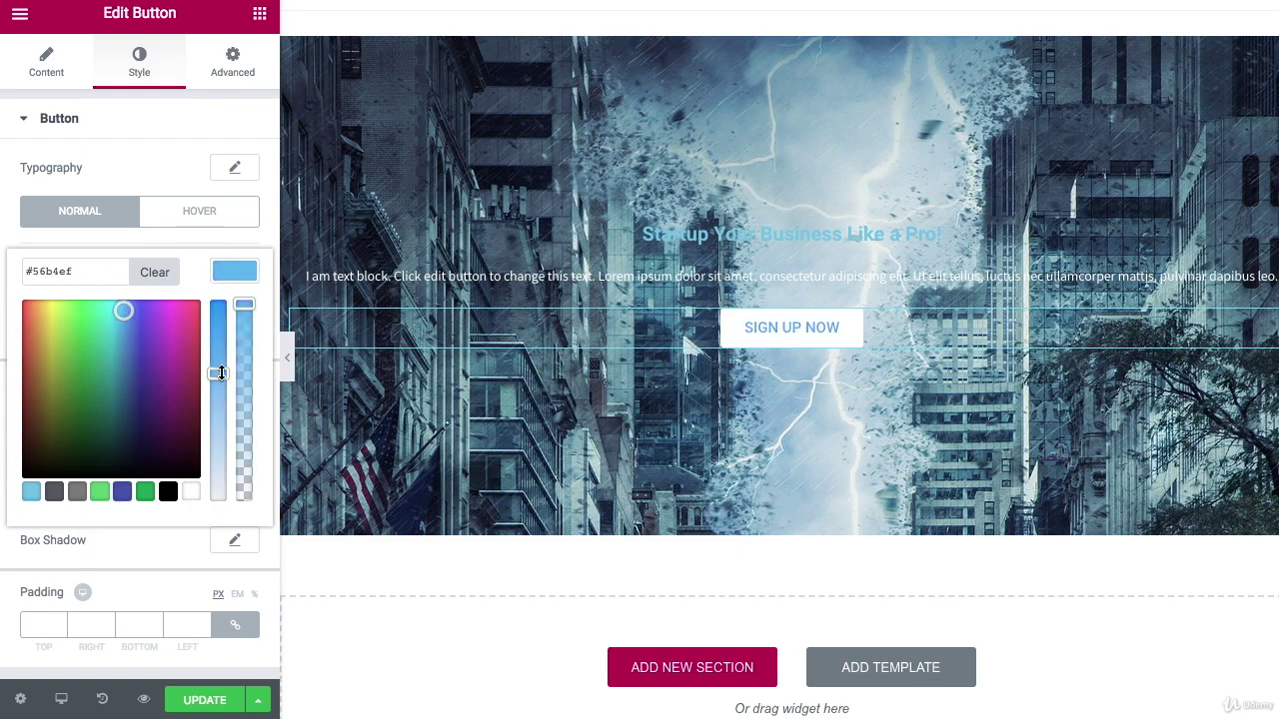
left_click_drag(222, 373, 245, 294)
left_click(233, 268)
left_click(228, 264)
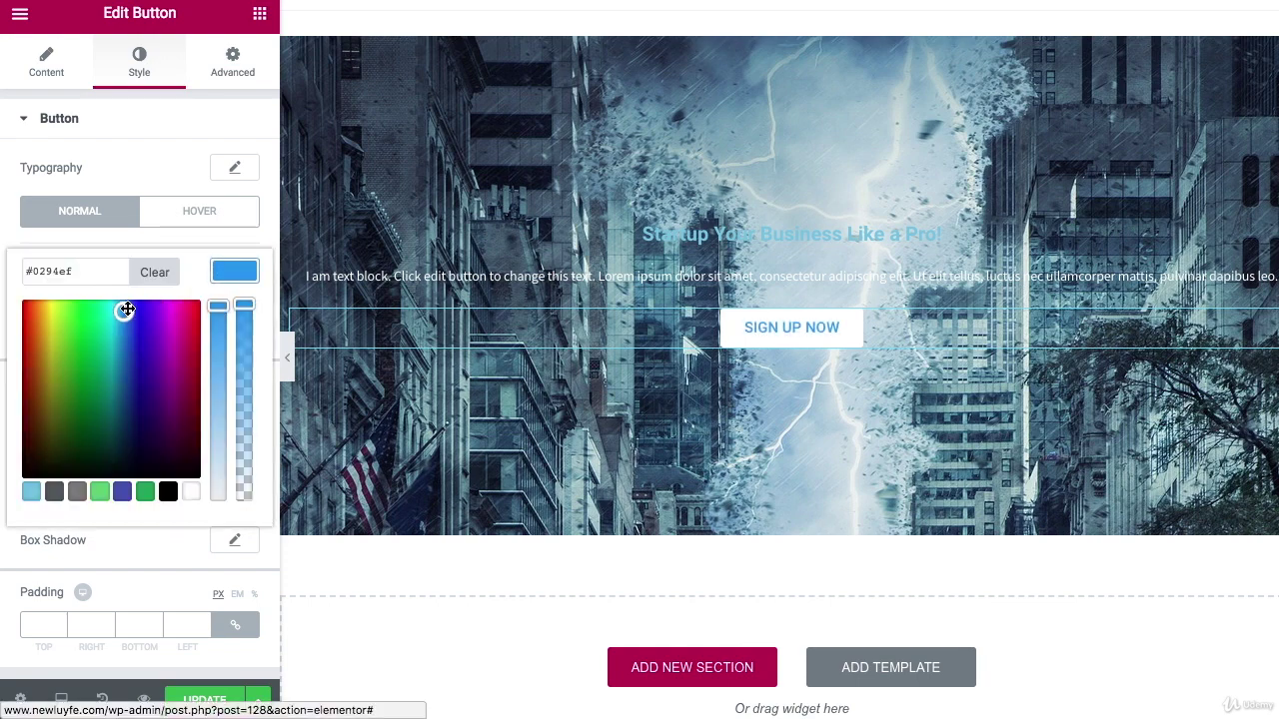
mouse_move(123, 306)
left_mouse_down()
mouse_move(123, 331)
mouse_move(132, 313)
left_mouse_up()
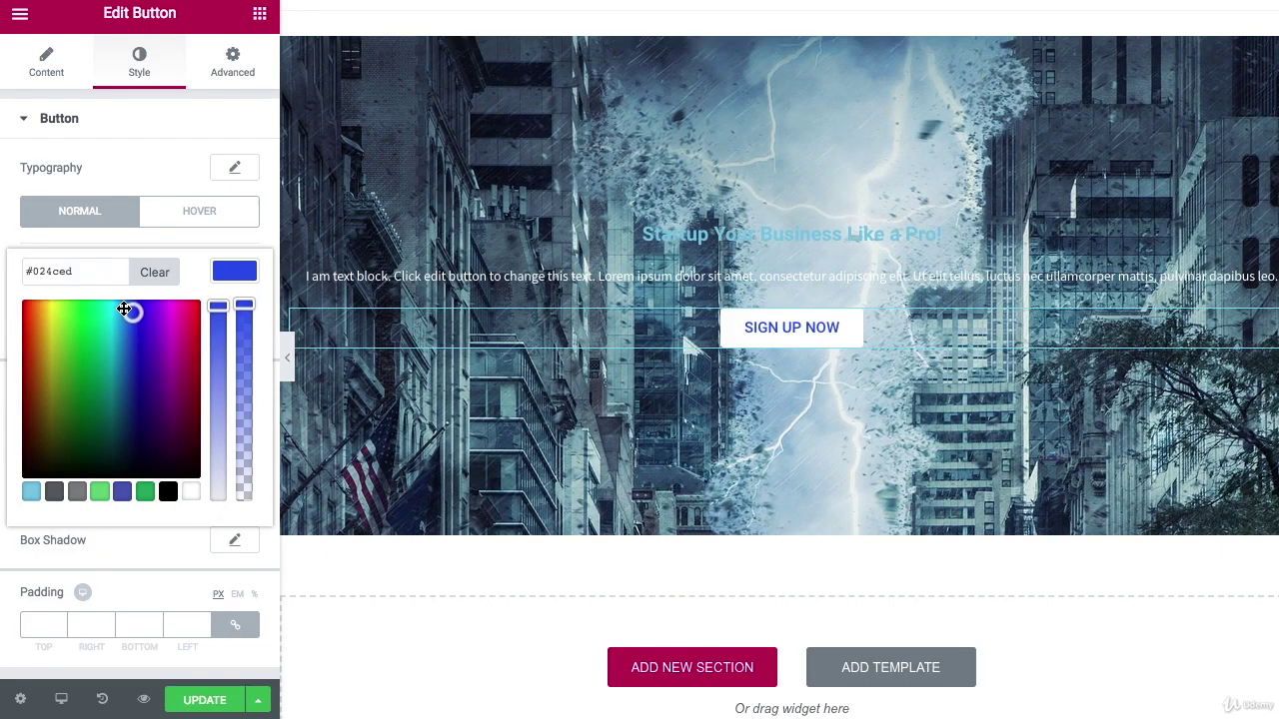
left_click_drag(128, 306, 115, 306)
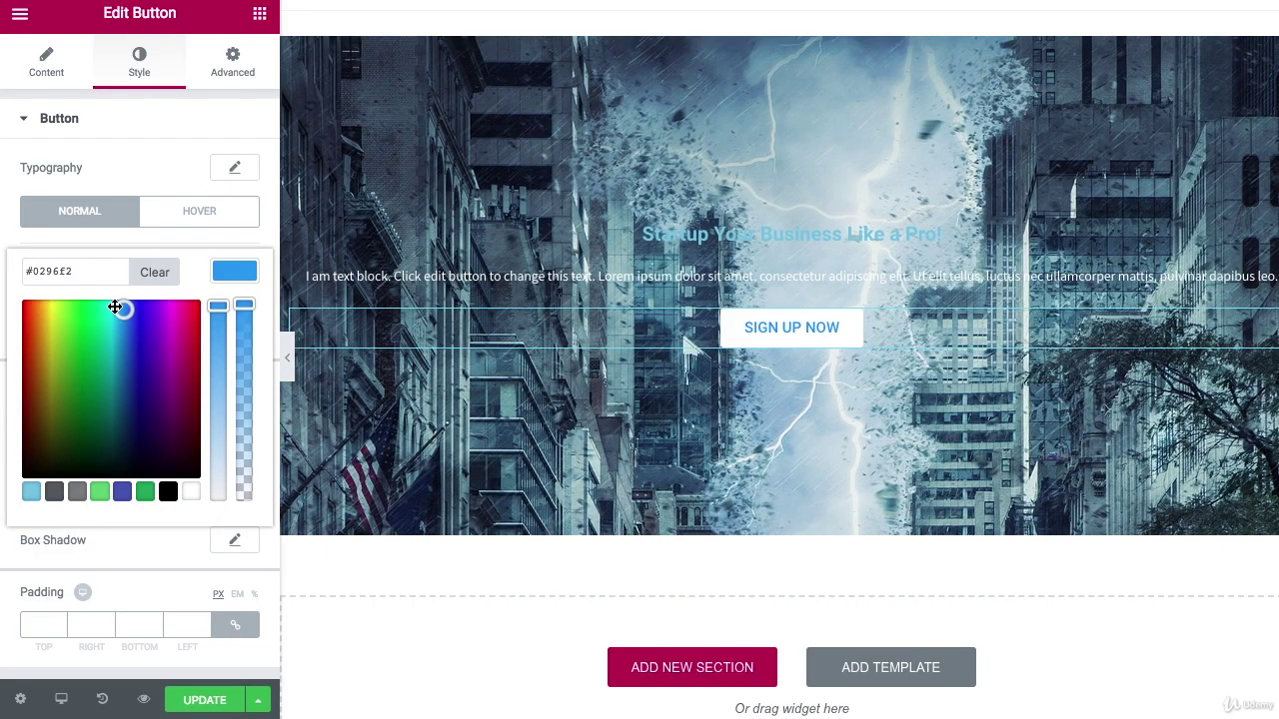
left_click(170, 229)
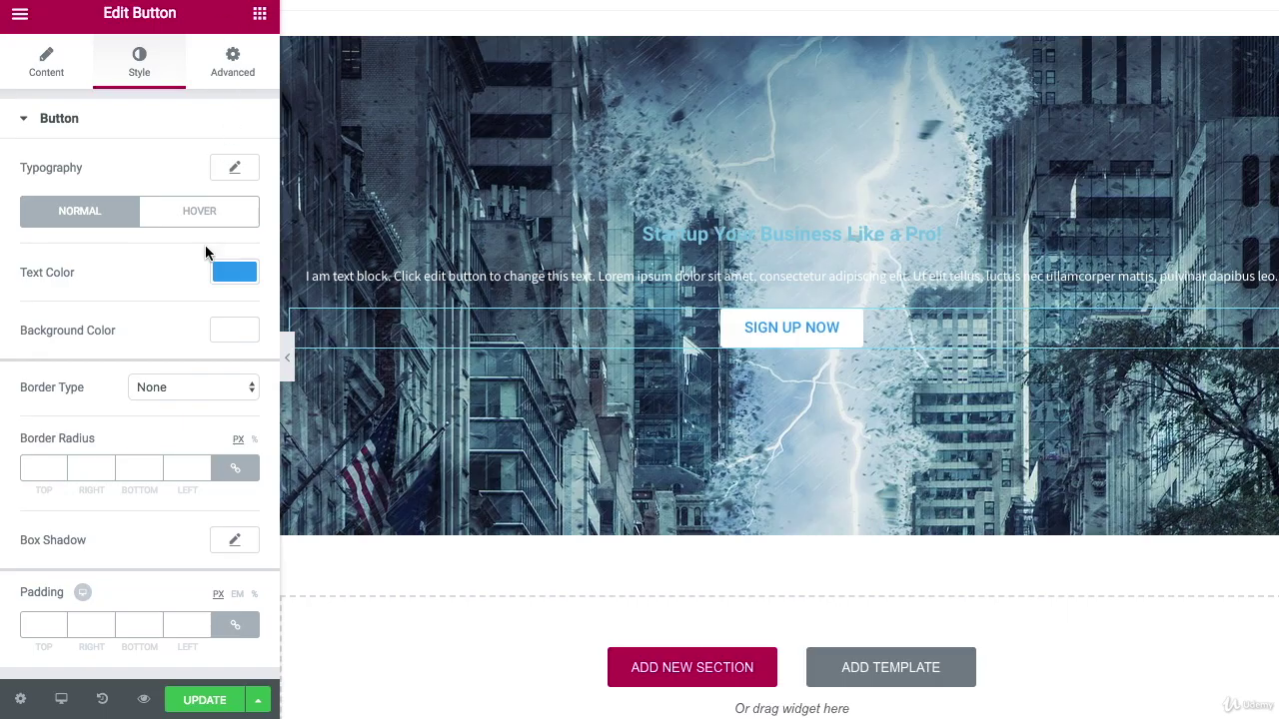
- Give the SIGN UP NOW button an outline box shadow with a blur of 10 and no offset or spread
left_click(228, 540)
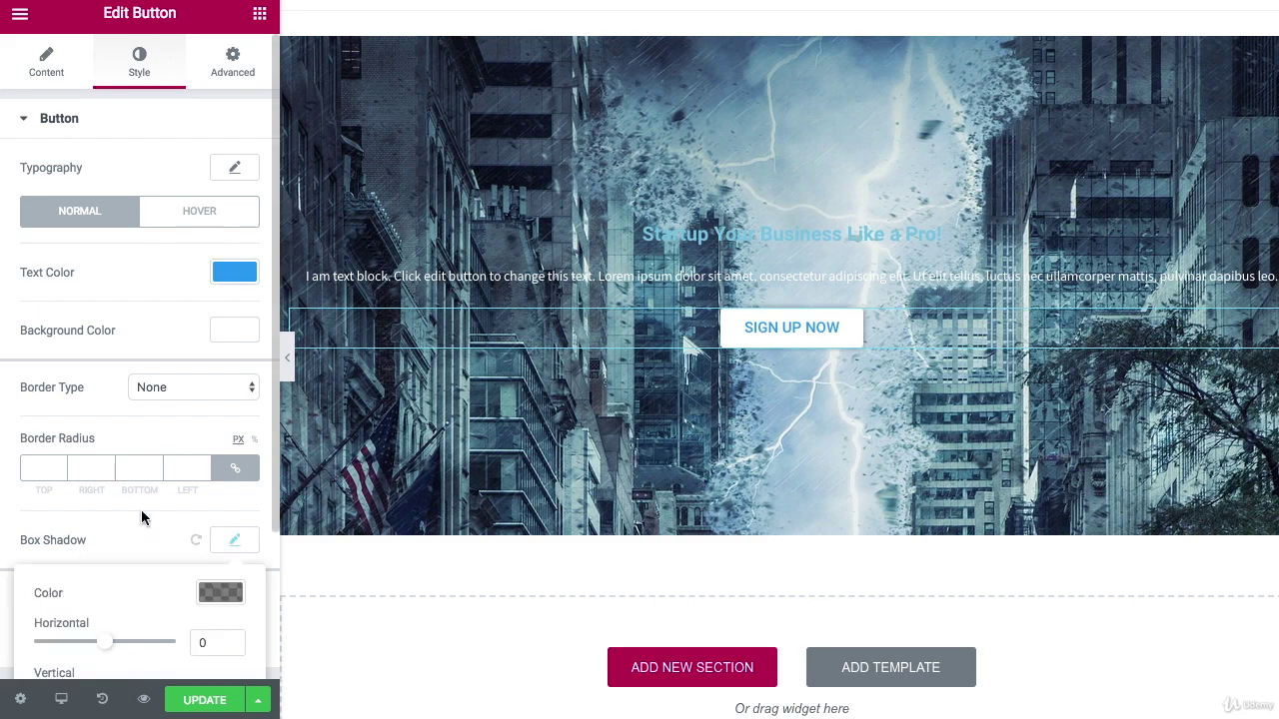
scroll(141, 510, "down", 2)
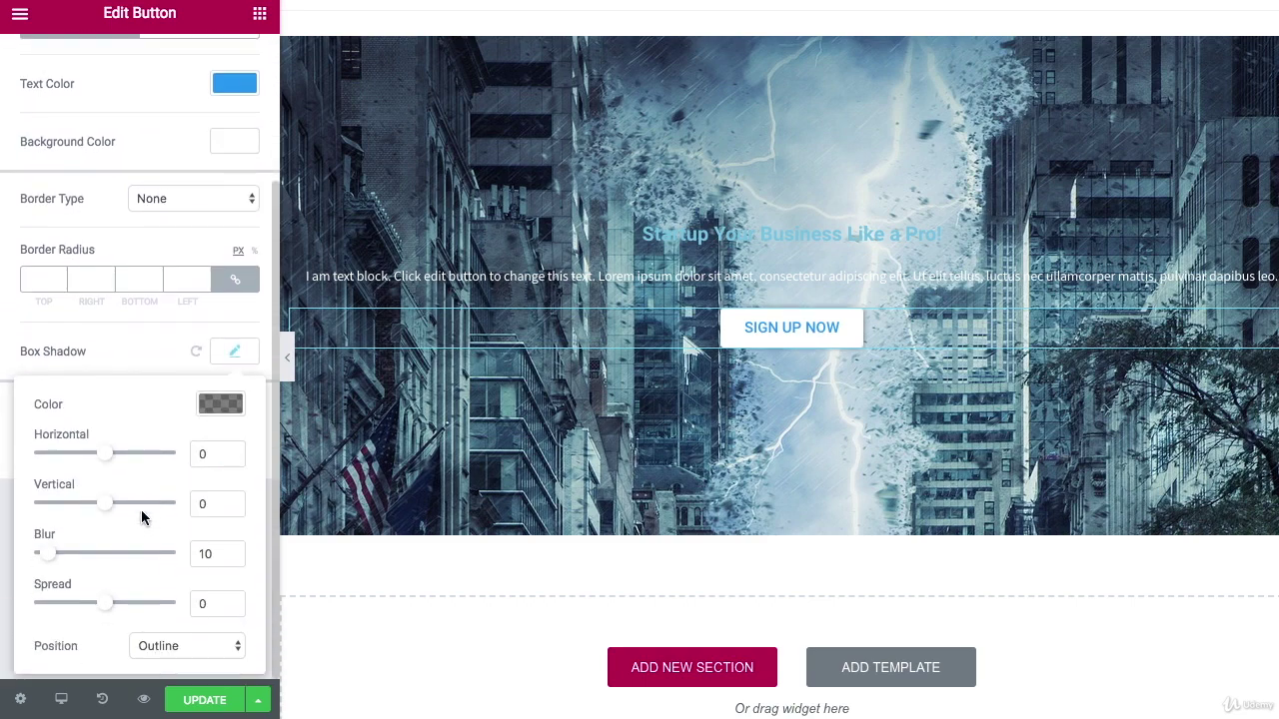
left_click(109, 191)
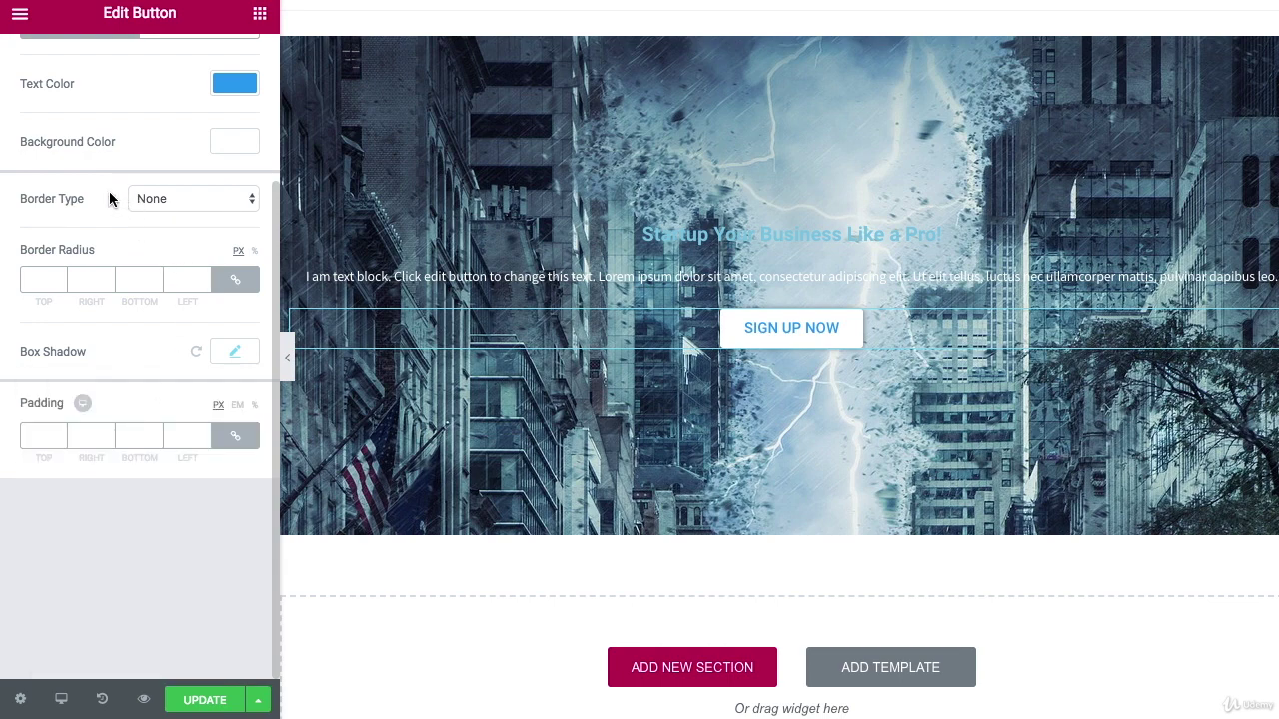
scroll(194, 342, "up", 2)
scroll(194, 337, "up", 1)
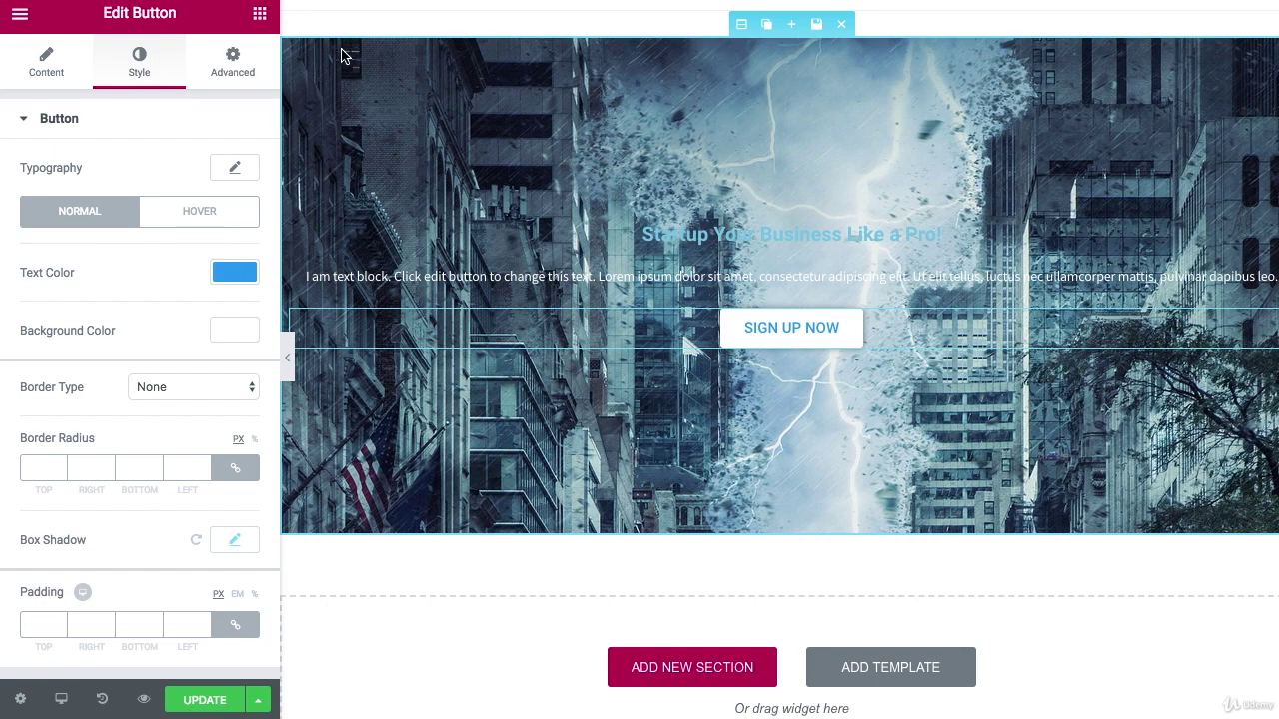
left_click(260, 14)
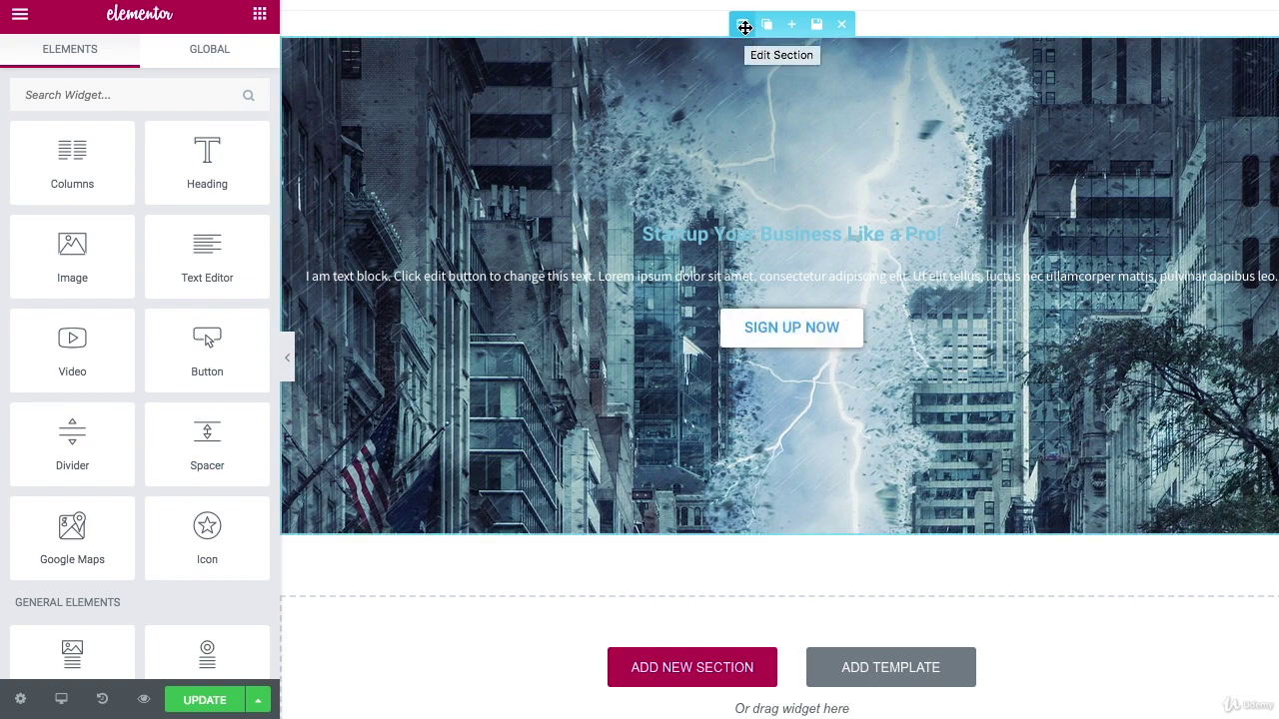
- Add a gradient background overlay to the hero section with the first colour set to #00aeff
left_click(744, 27)
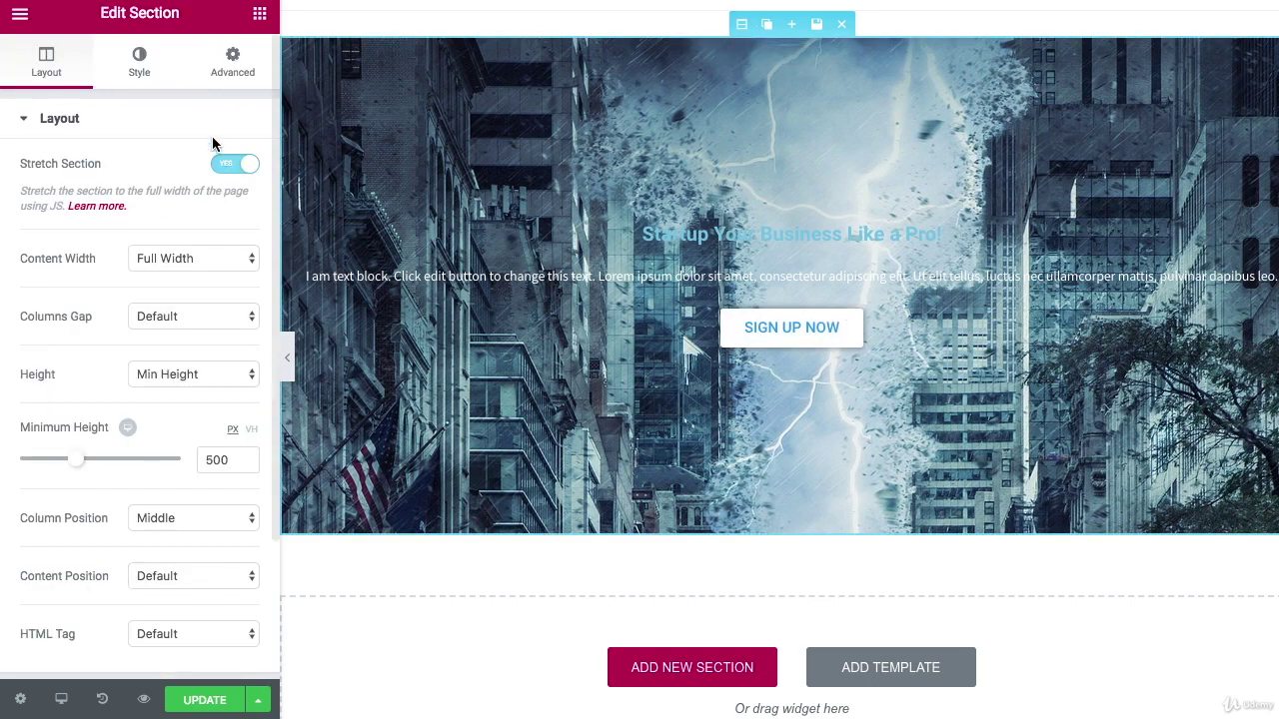
left_click(160, 70)
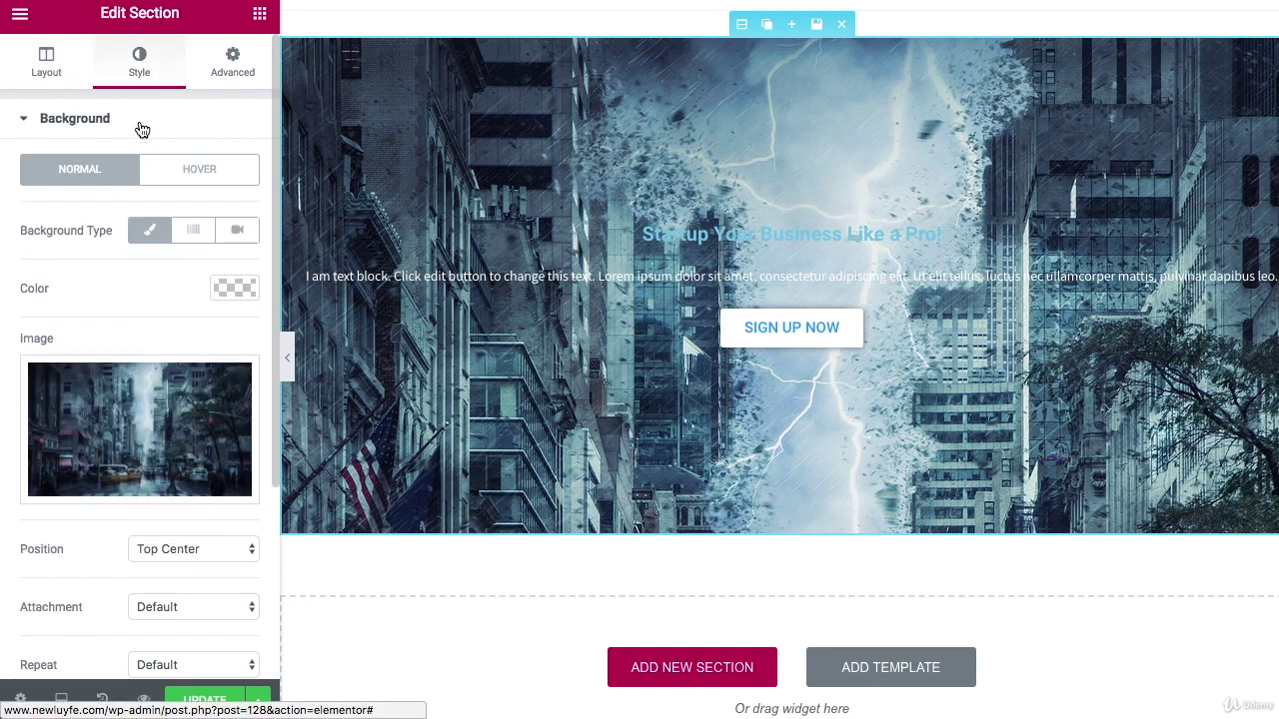
left_click(31, 124)
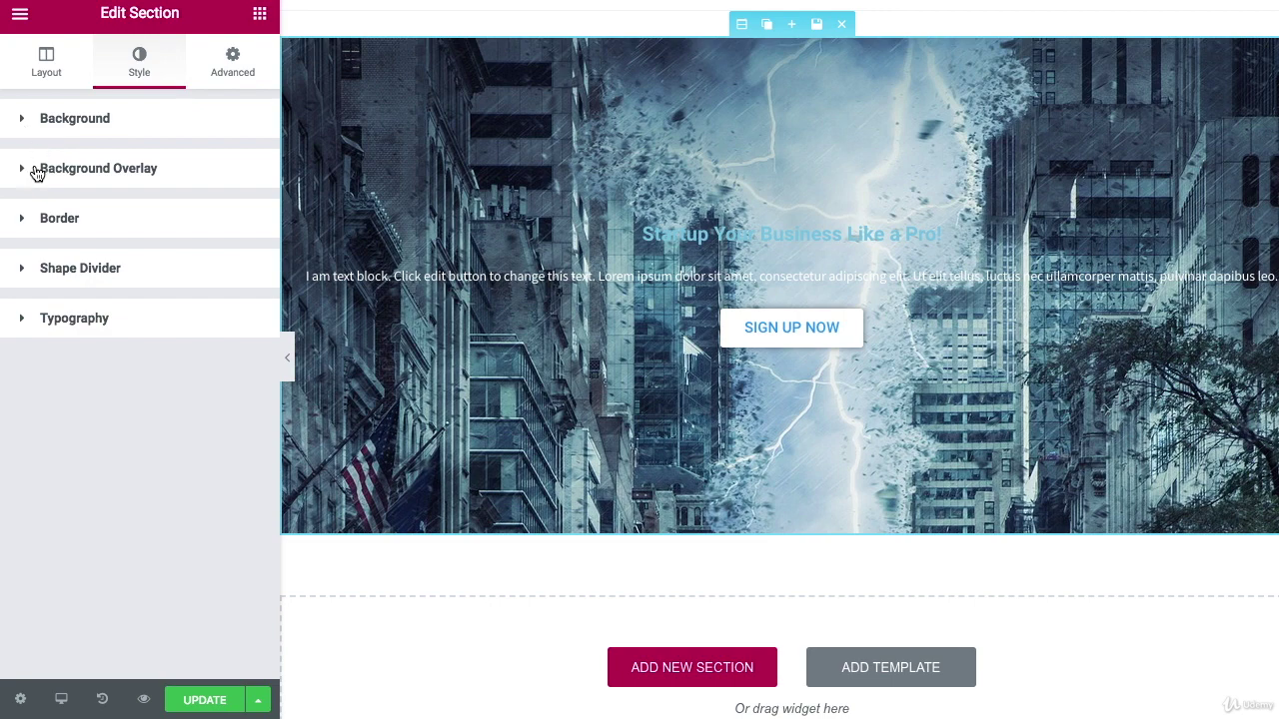
left_click(31, 172)
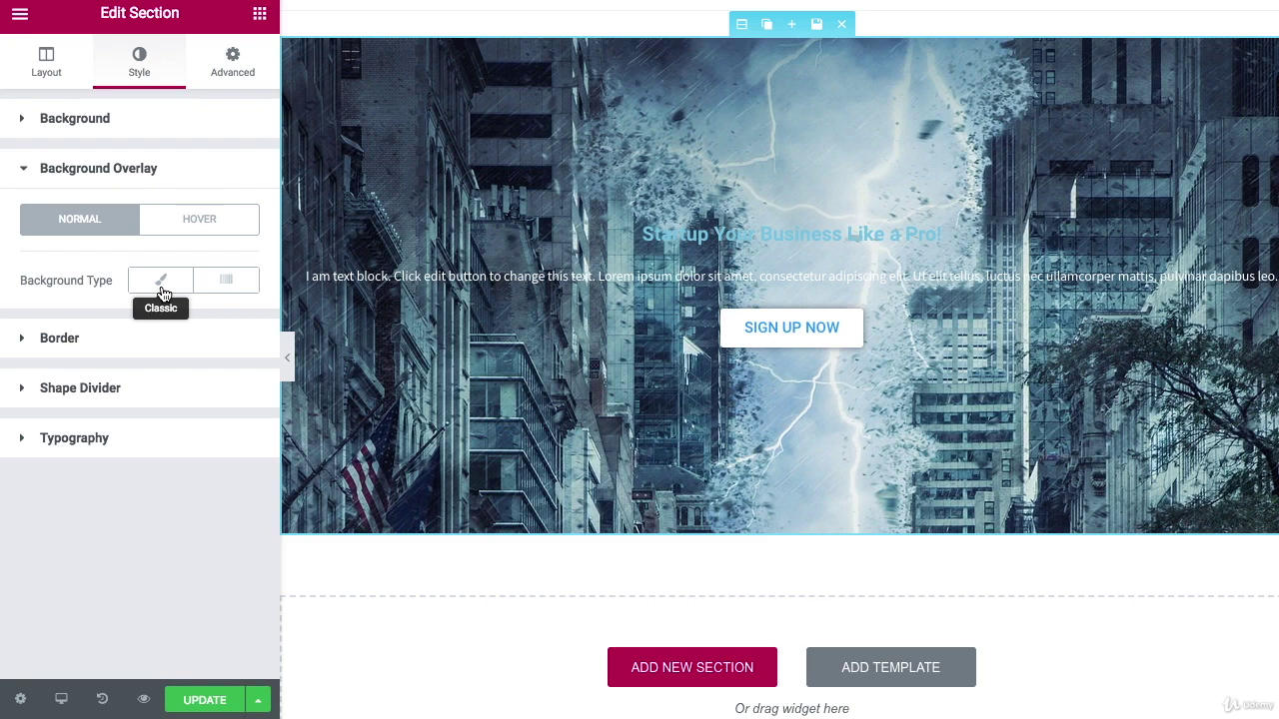
left_click(227, 286)
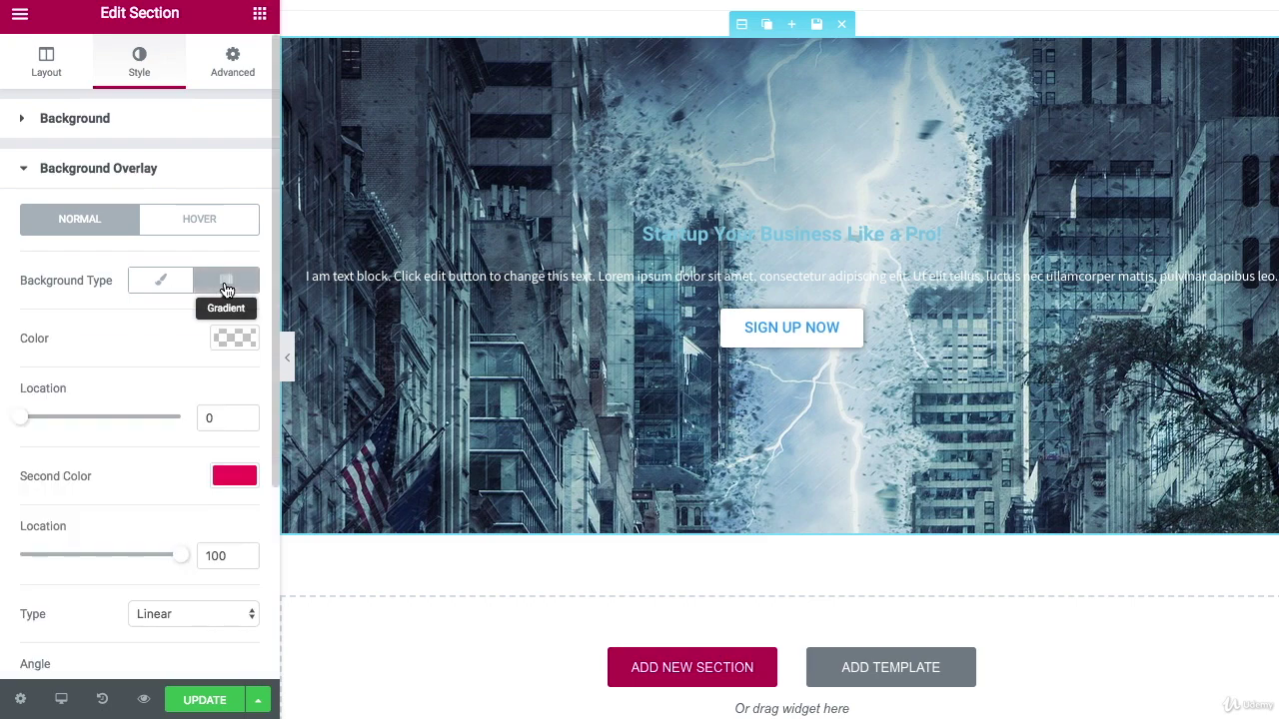
left_click(235, 339)
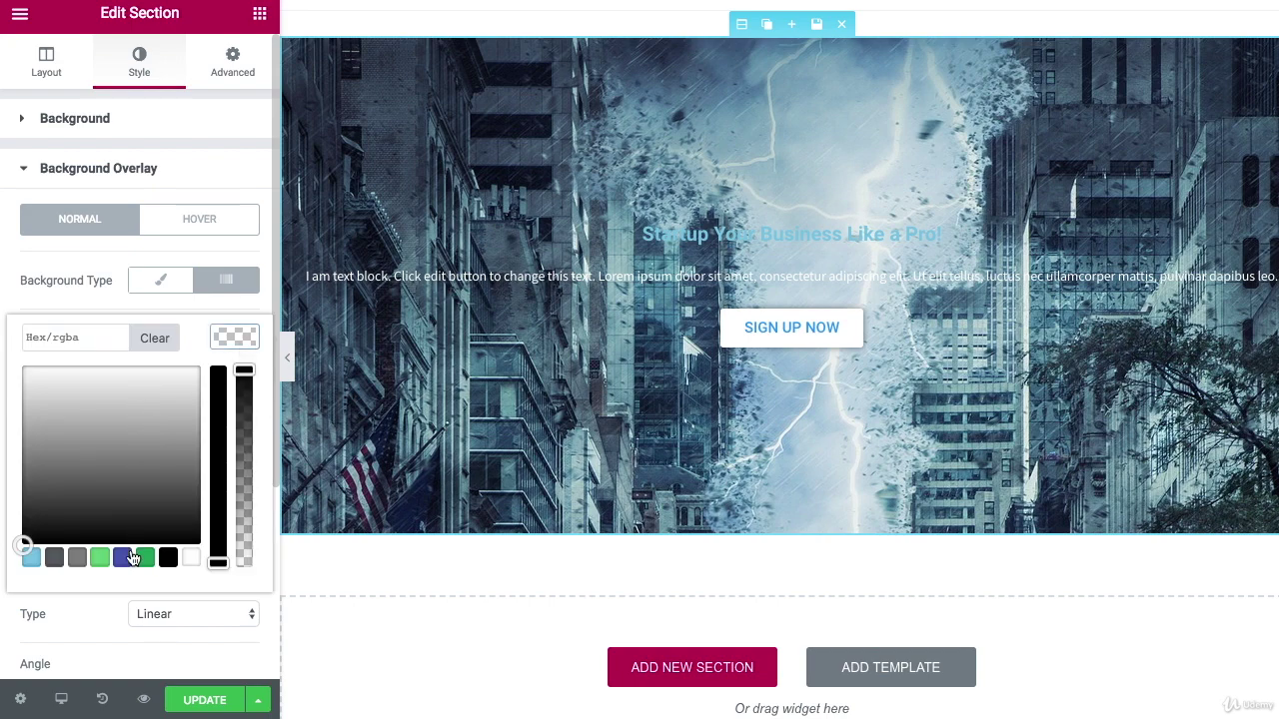
left_click(122, 557)
left_click(132, 391)
left_click_drag(132, 391, 120, 367)
left_click_drag(213, 403, 218, 370)
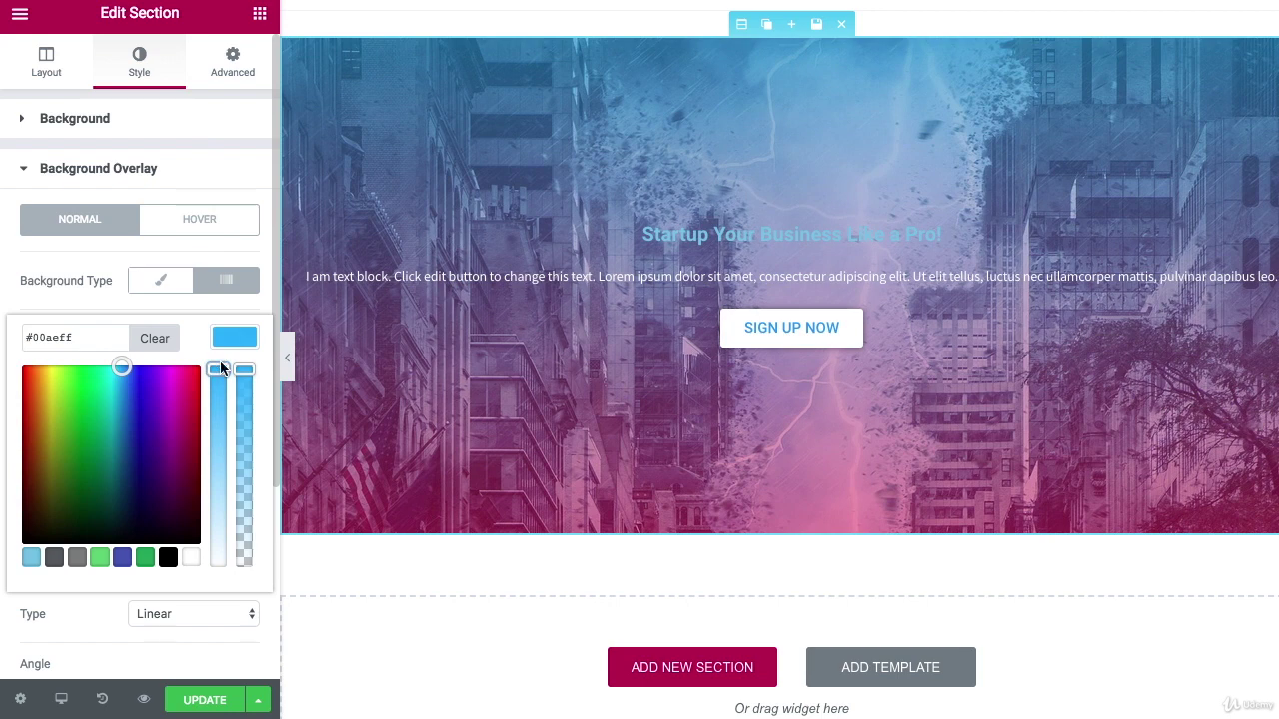
left_click(157, 297)
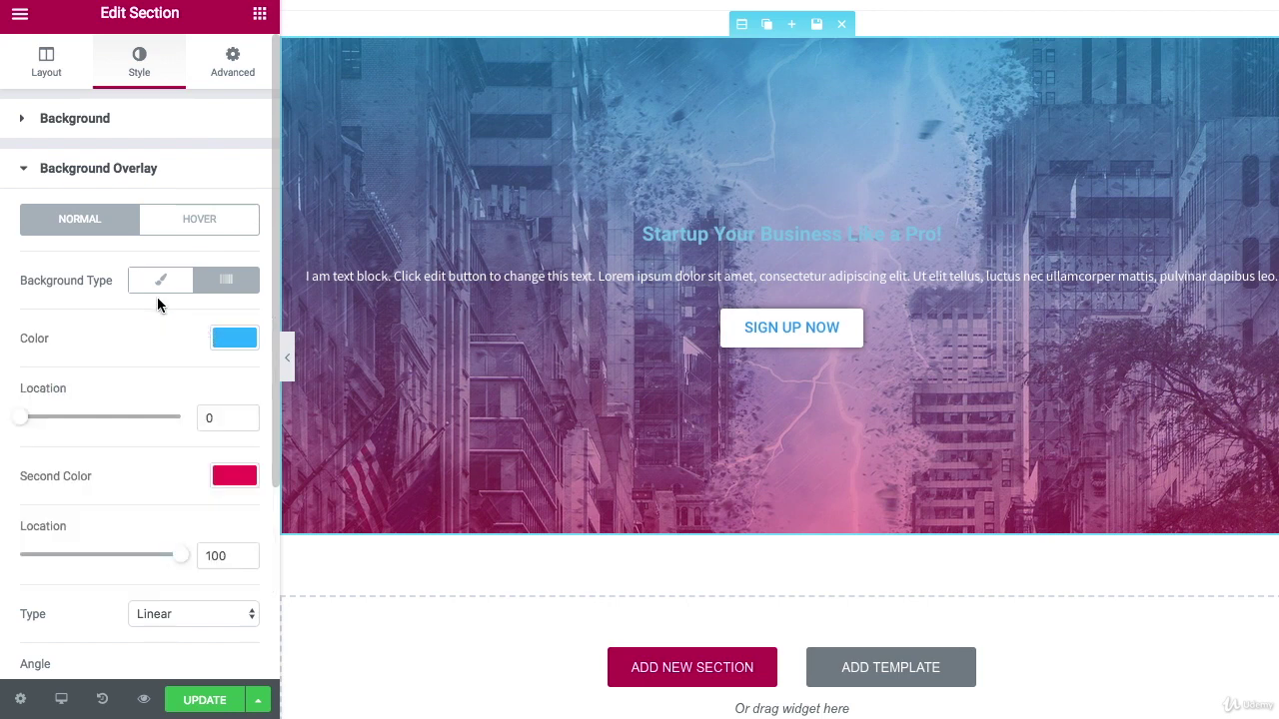
- Set the second colour of the hero section's gradient overlay to deep blue #0420f2
left_click(234, 476)
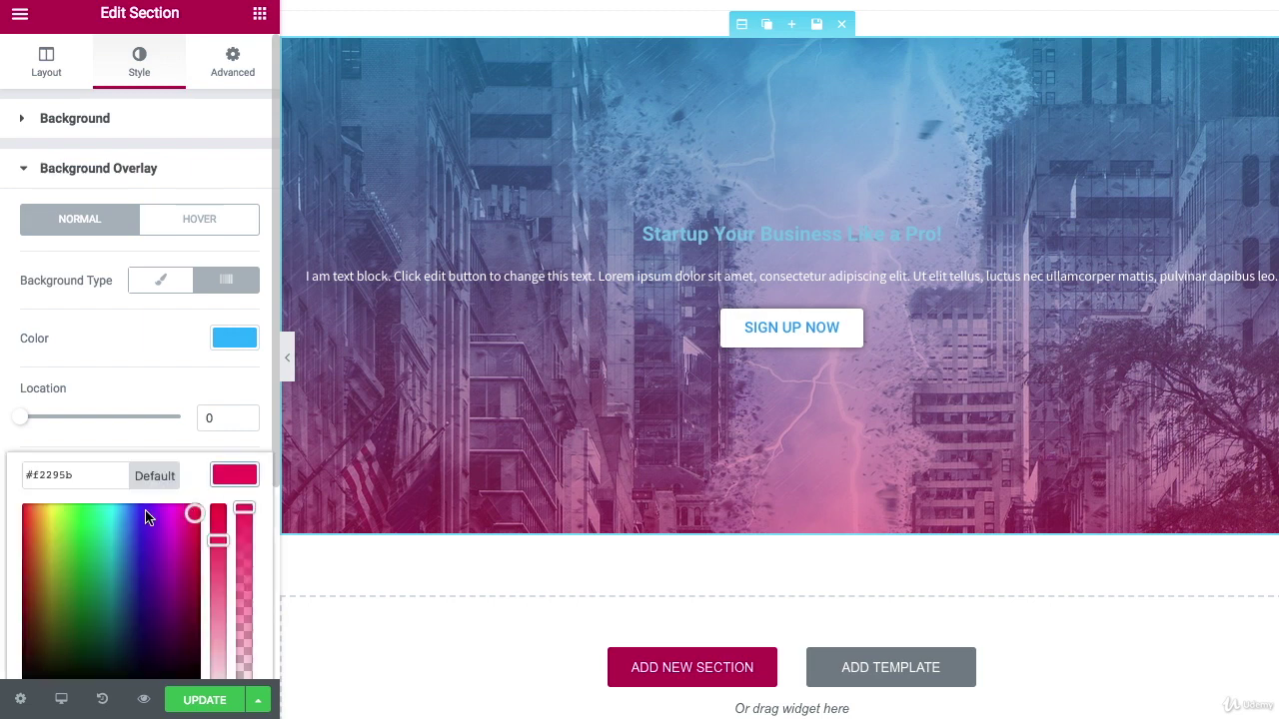
left_click_drag(147, 516, 139, 513)
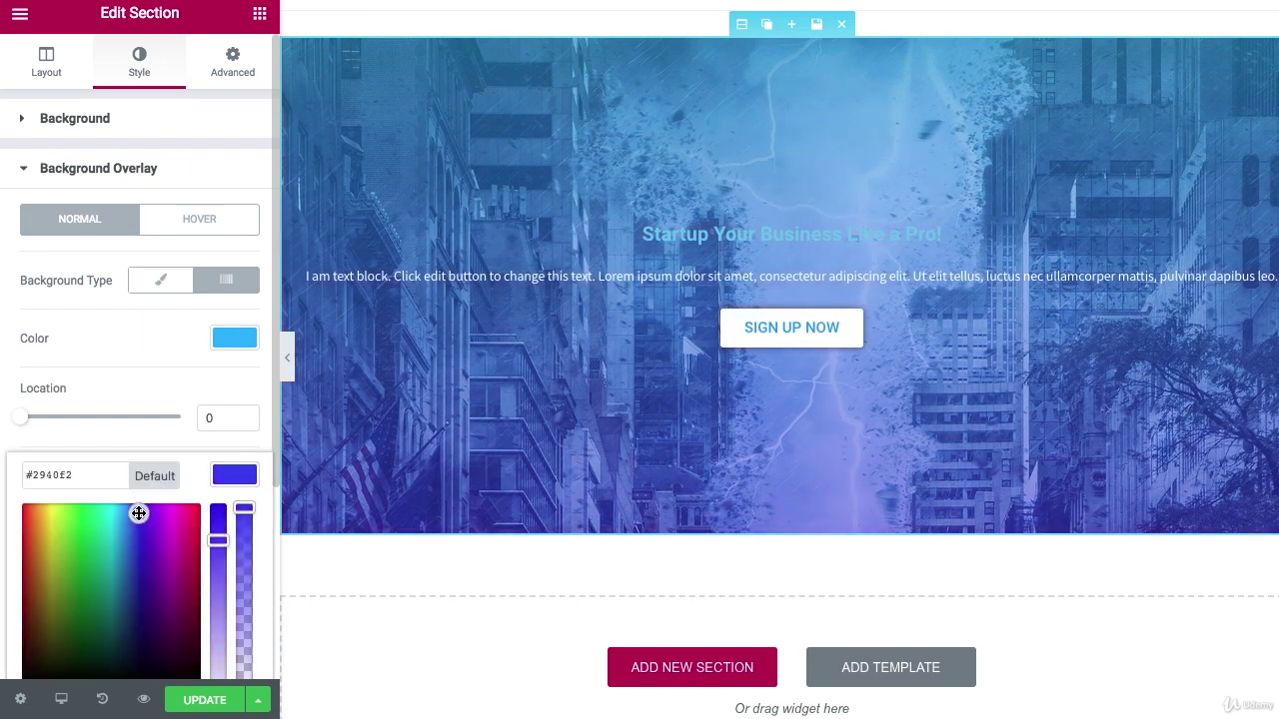
left_click(219, 513)
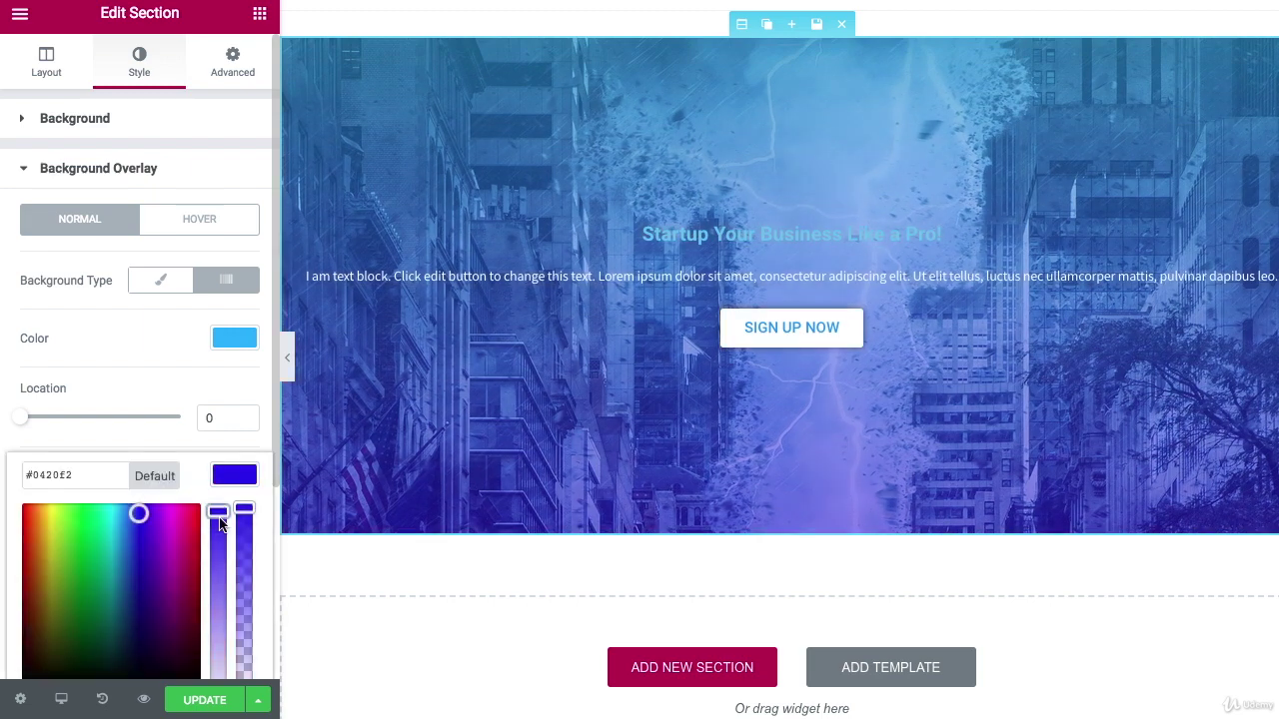
left_click(168, 437)
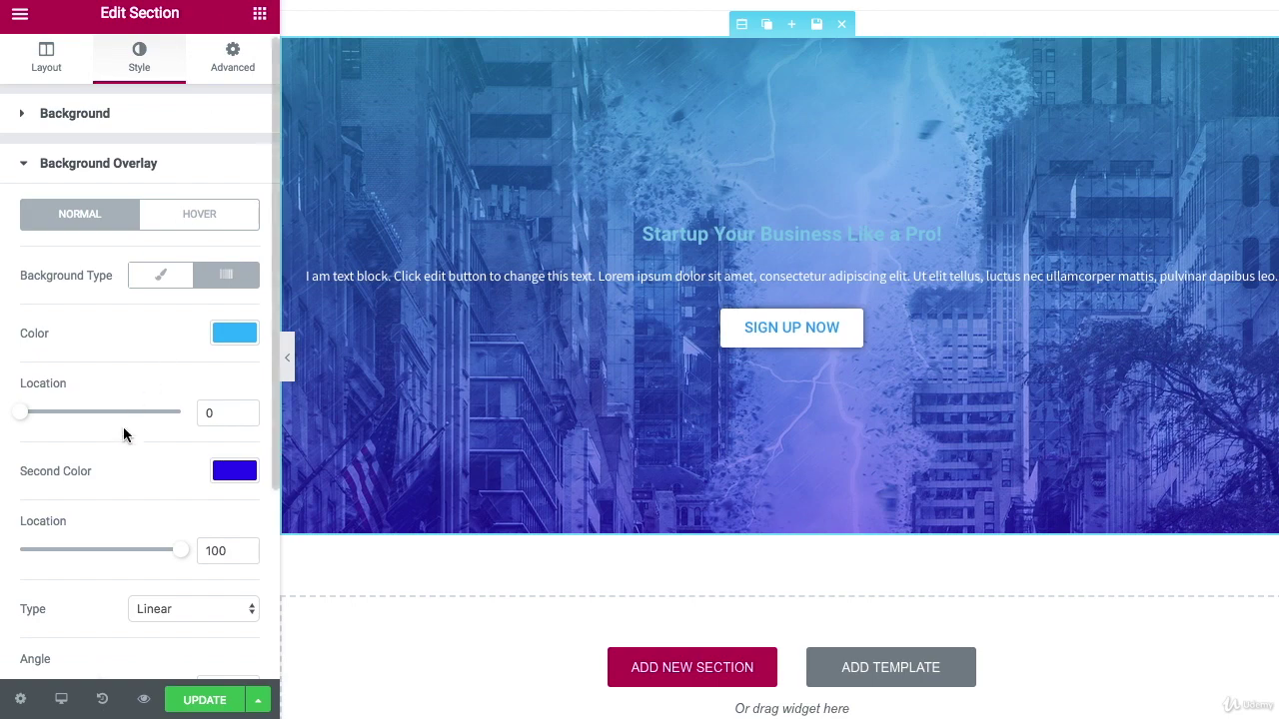
- Raise the opacity of the hero section's gradient overlay to 0.81
scroll(122, 426, "down", 3)
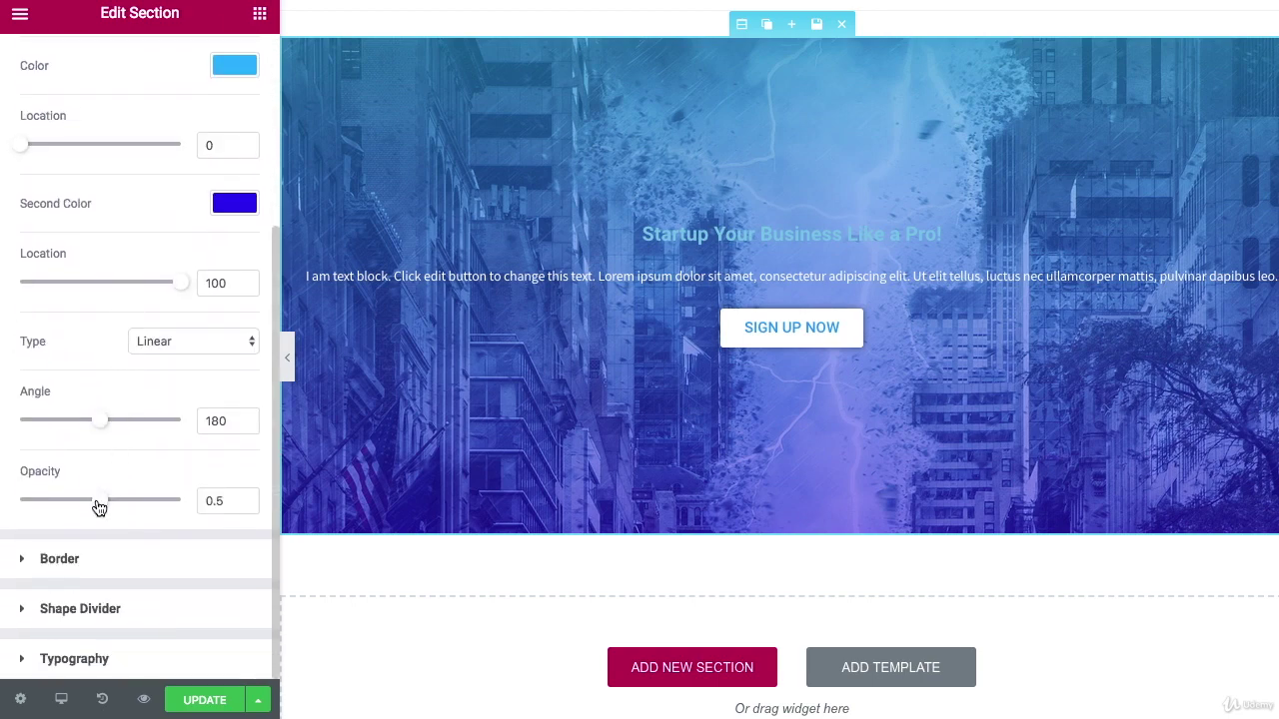
left_click_drag(99, 508, 150, 508)
left_click_drag(146, 510, 150, 510)
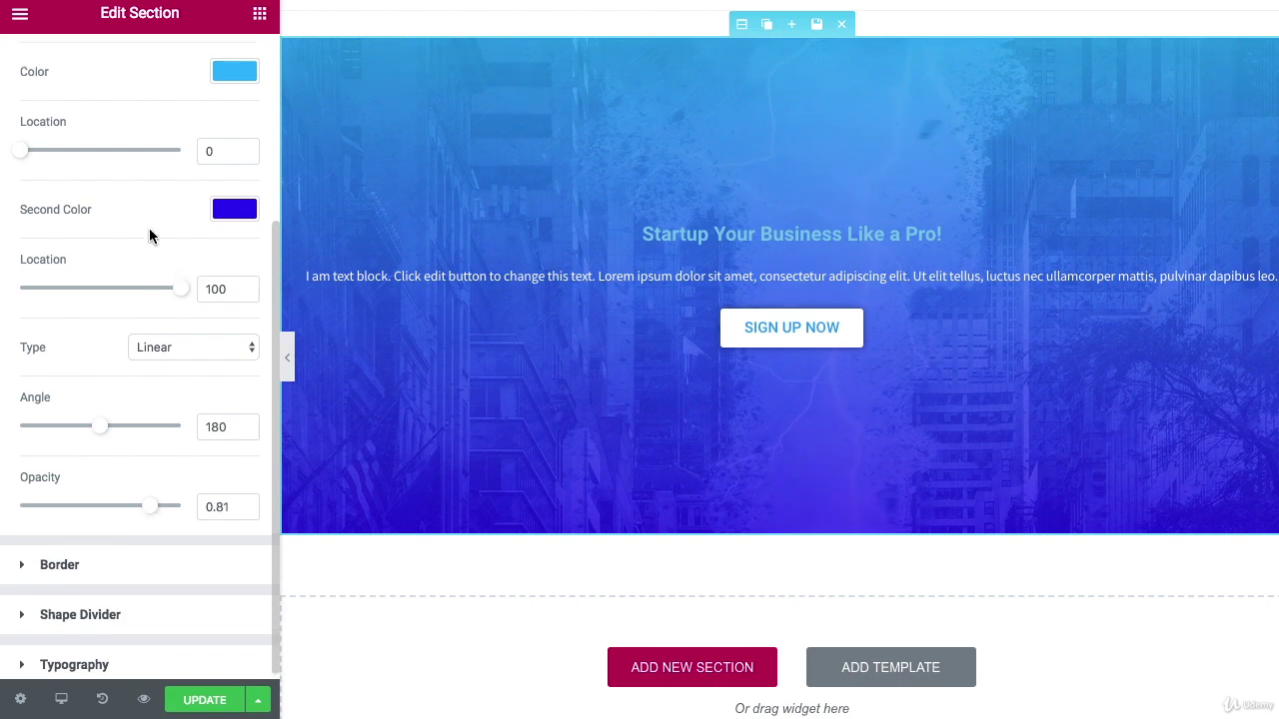
- Change the first colour of the hero section's gradient overlay to the lighter cyan #00d0ff
scroll(148, 233, "up", 1)
left_click(230, 146)
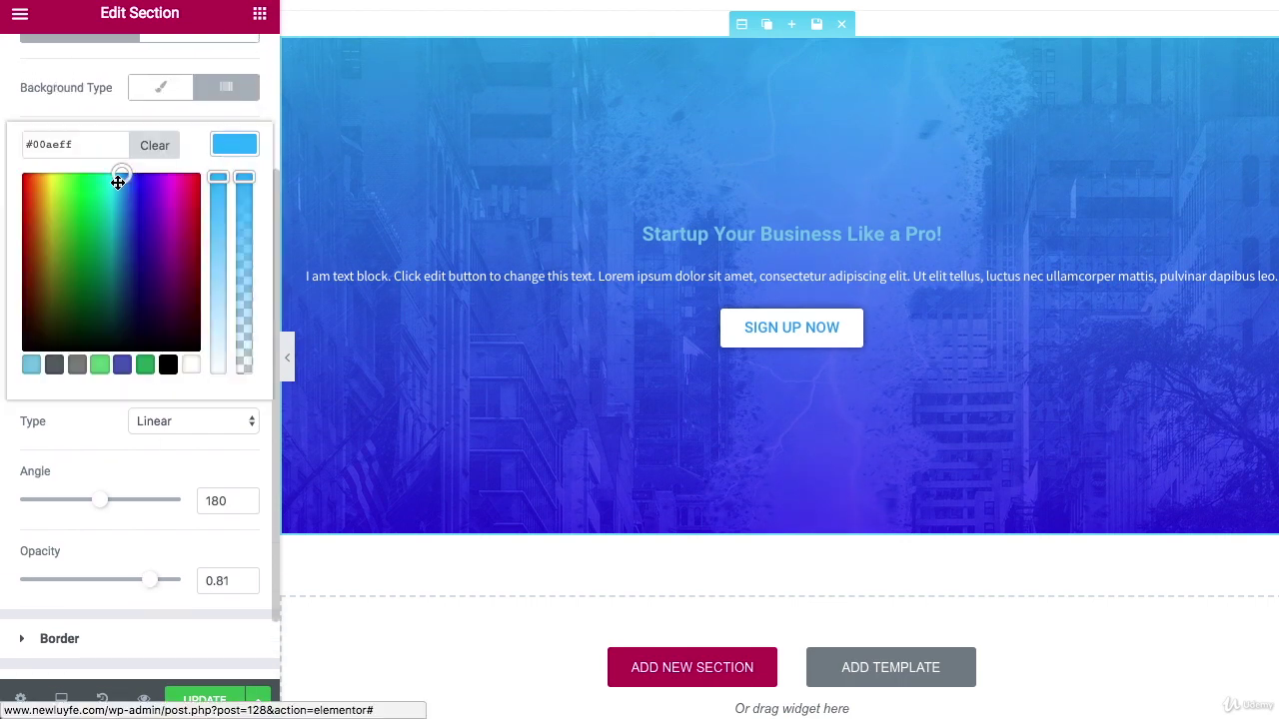
left_click_drag(120, 177, 114, 178)
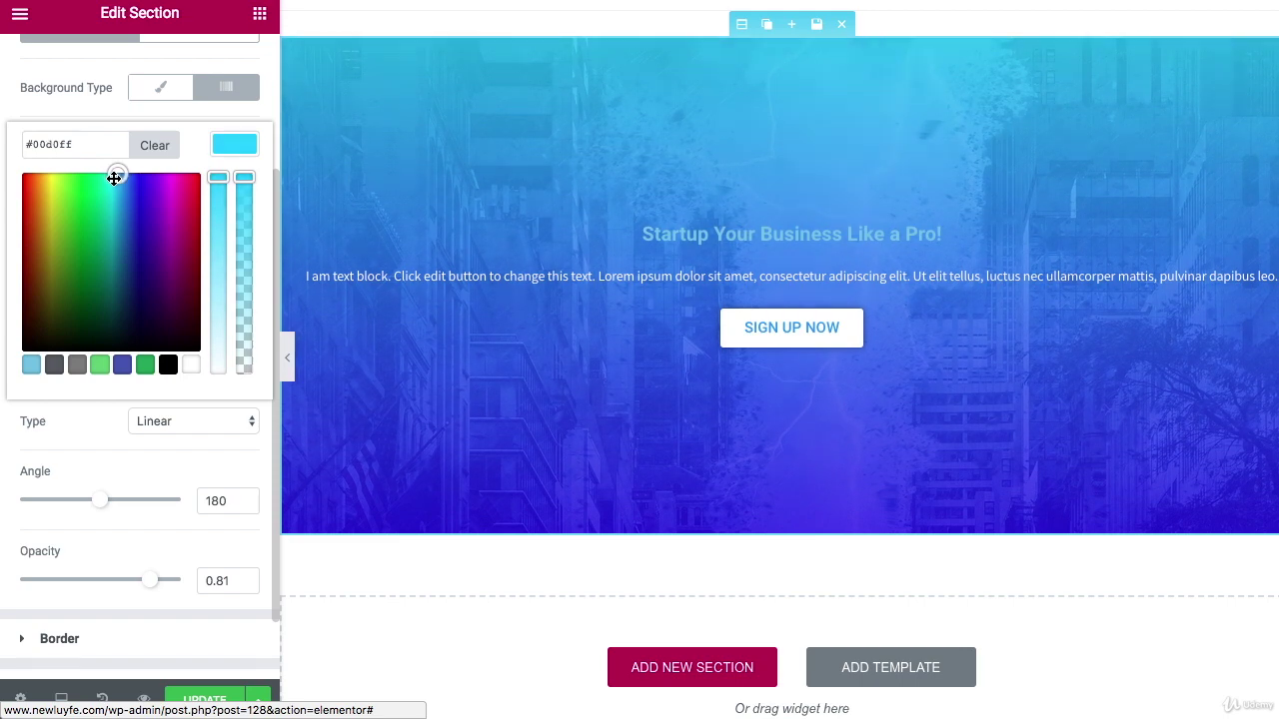
left_click(184, 111)
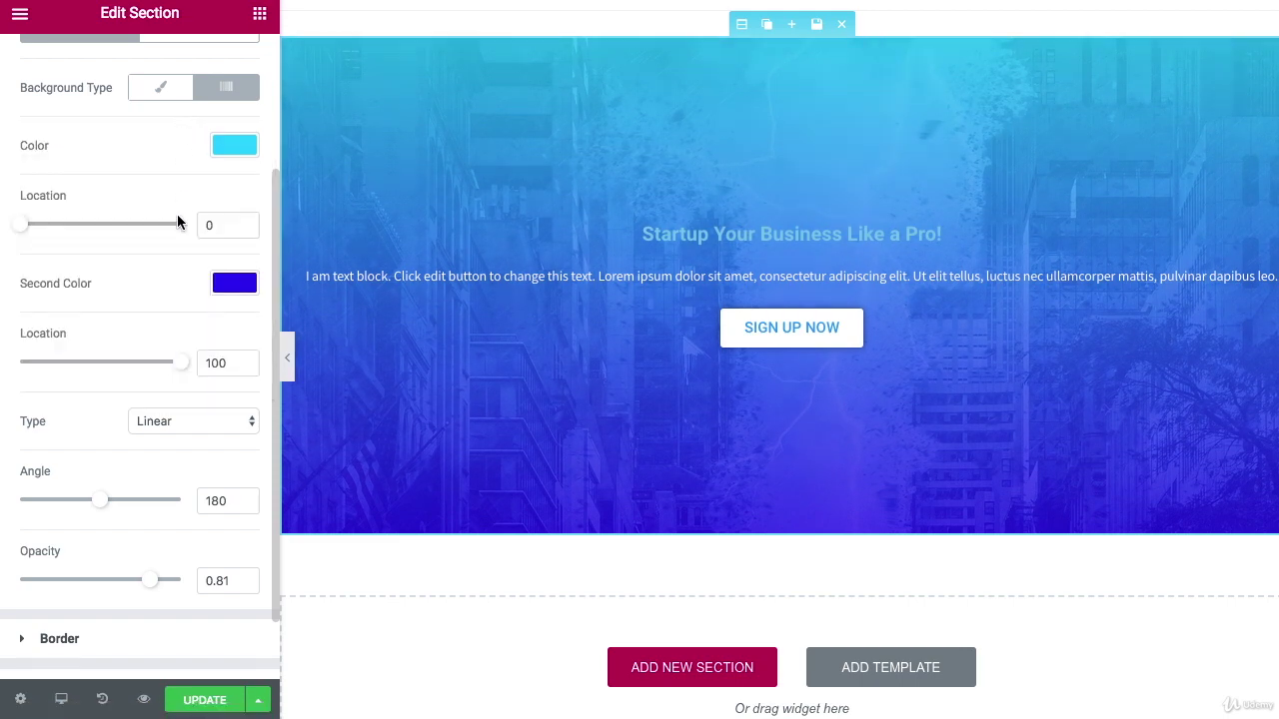
scroll(177, 222, "up", 2)
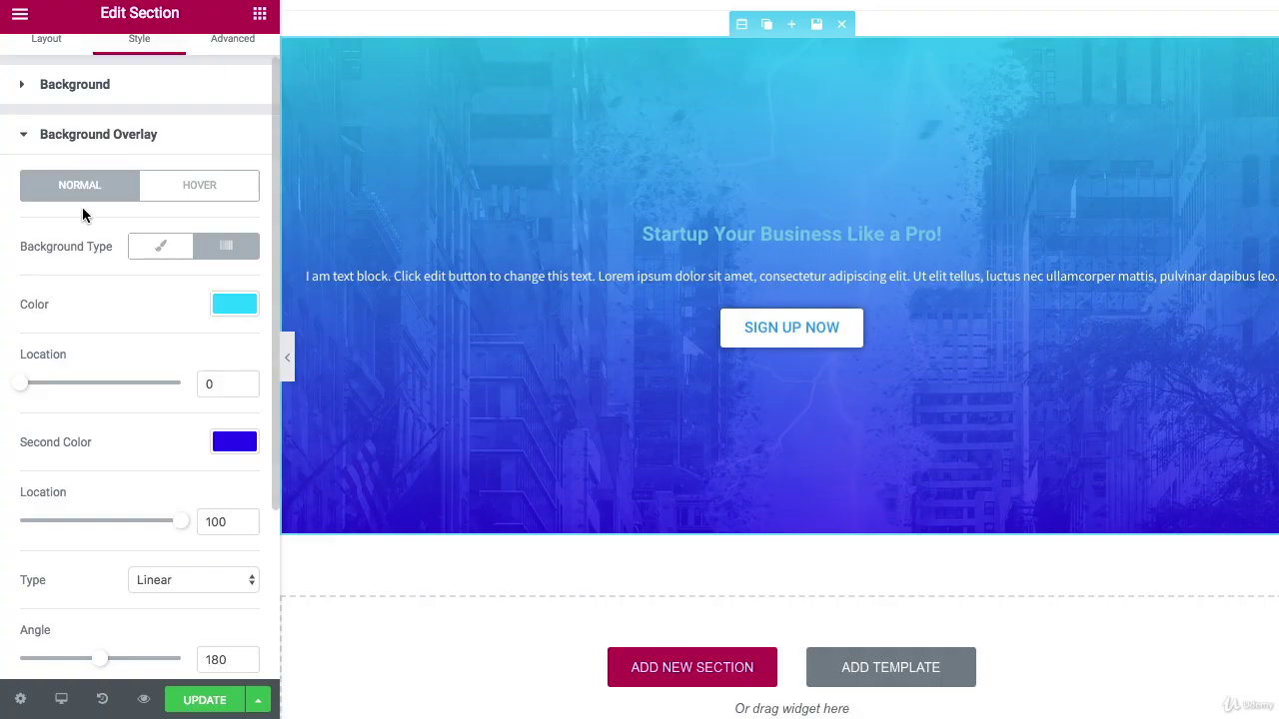
scroll(217, 107, "up", 1)
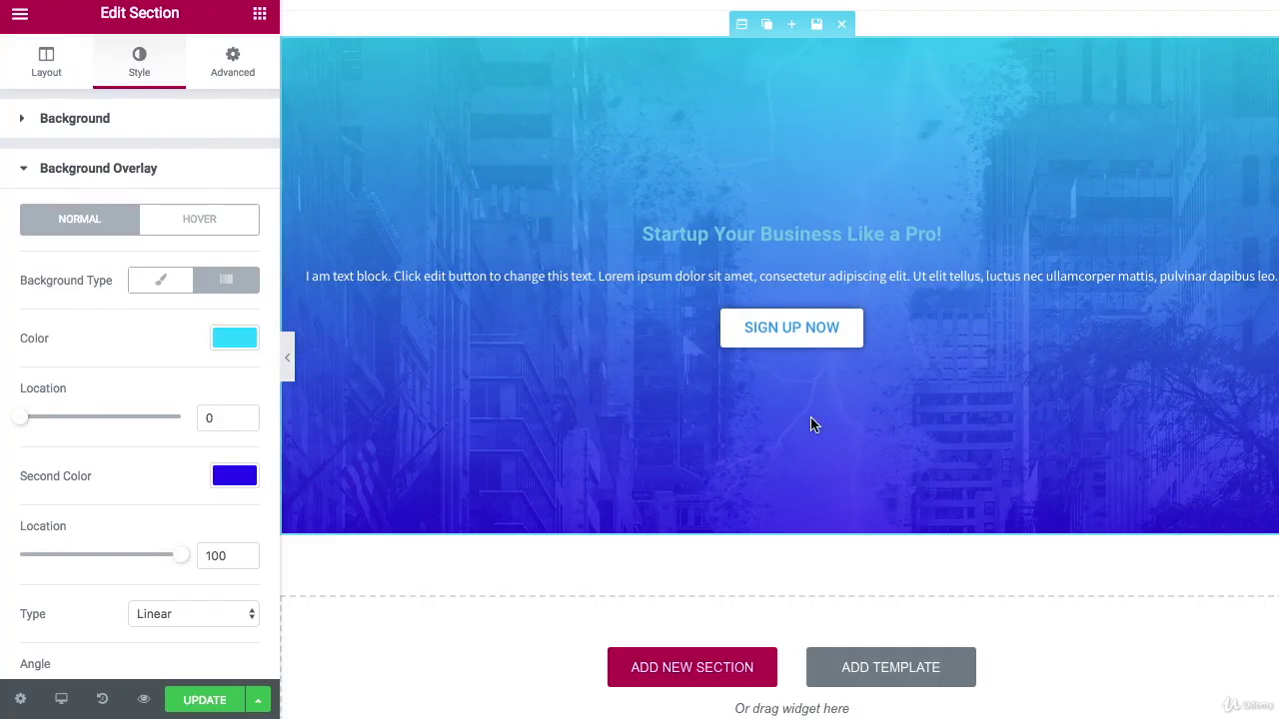
- Add a two-column Columns widget below the SIGN UP NOW button and set its content width to Full Width
left_click(260, 14)
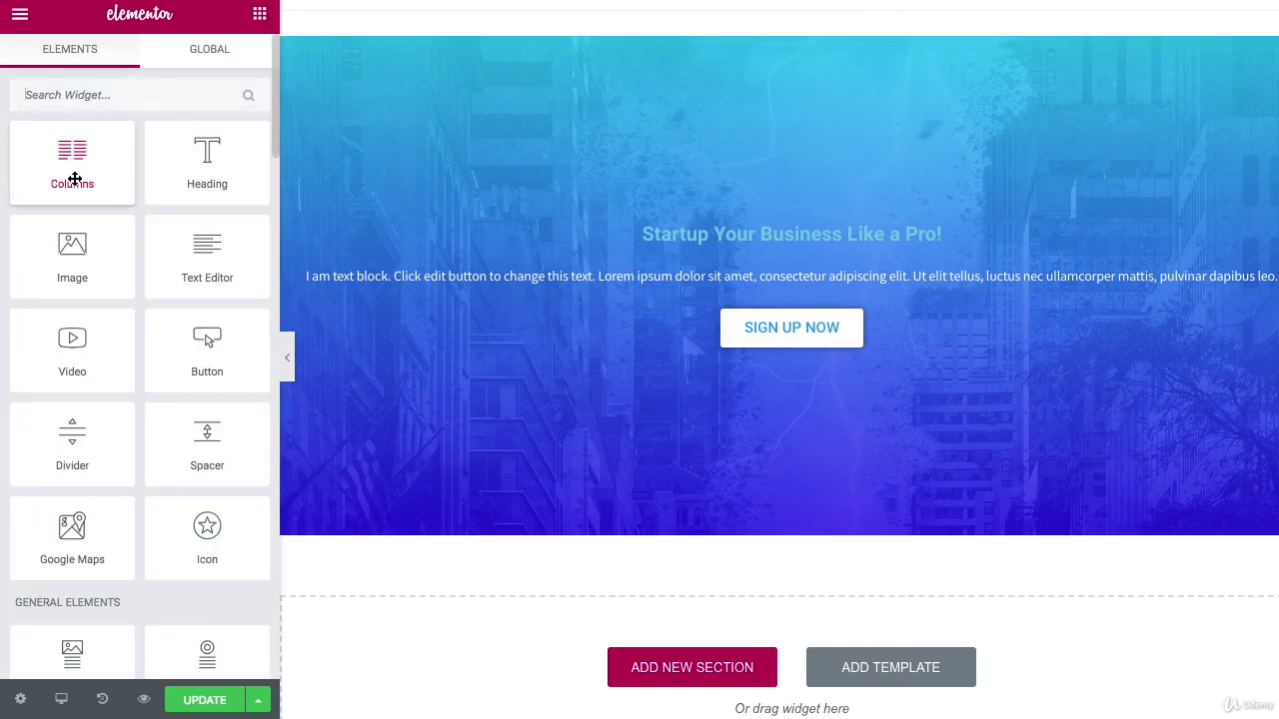
left_click_drag(74, 178, 806, 344)
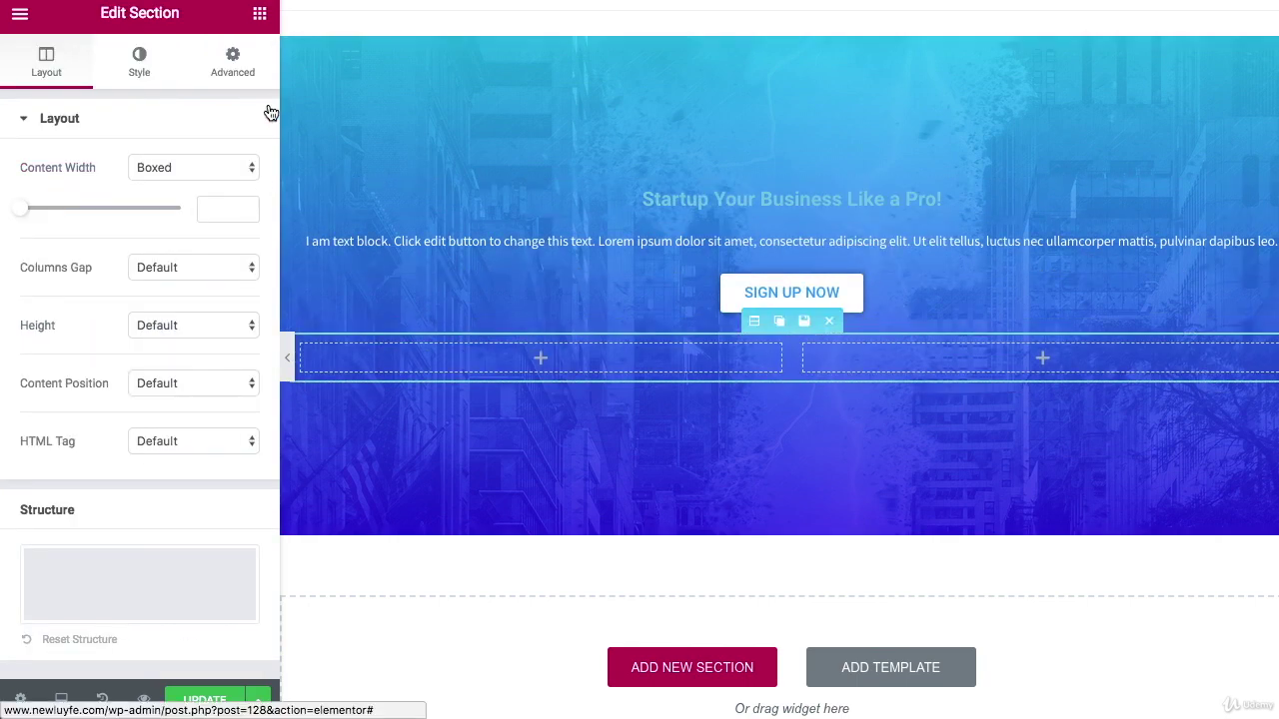
left_click(225, 167)
left_click(223, 180)
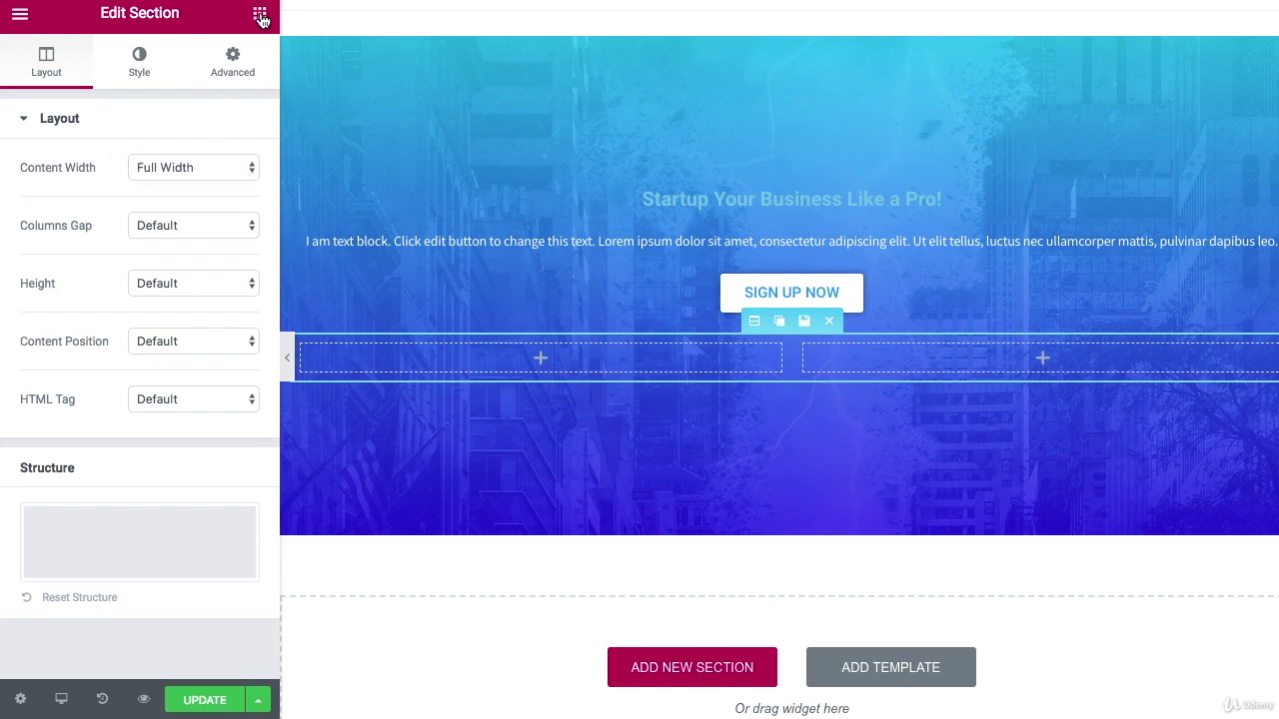
- Add an Icon Box widget to the first of the two columns below the SIGN UP NOW button and choose the rocket icon
left_click(259, 15)
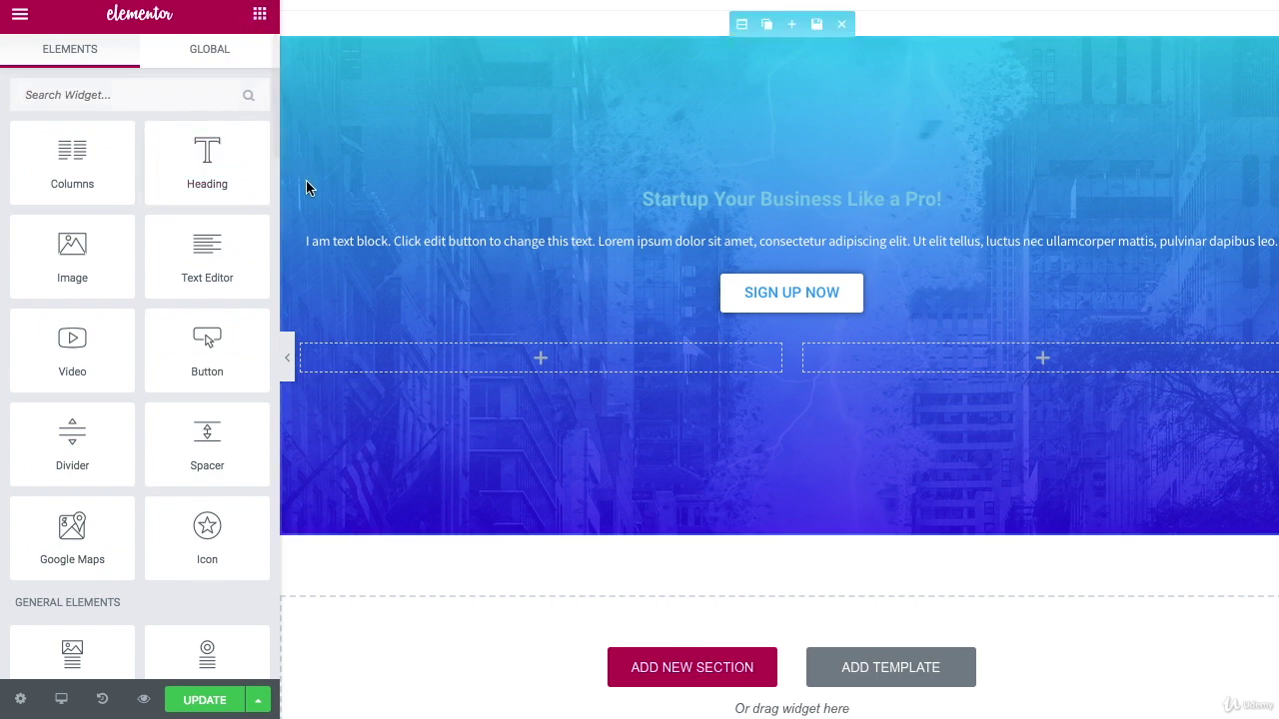
scroll(140, 318, "down", 4)
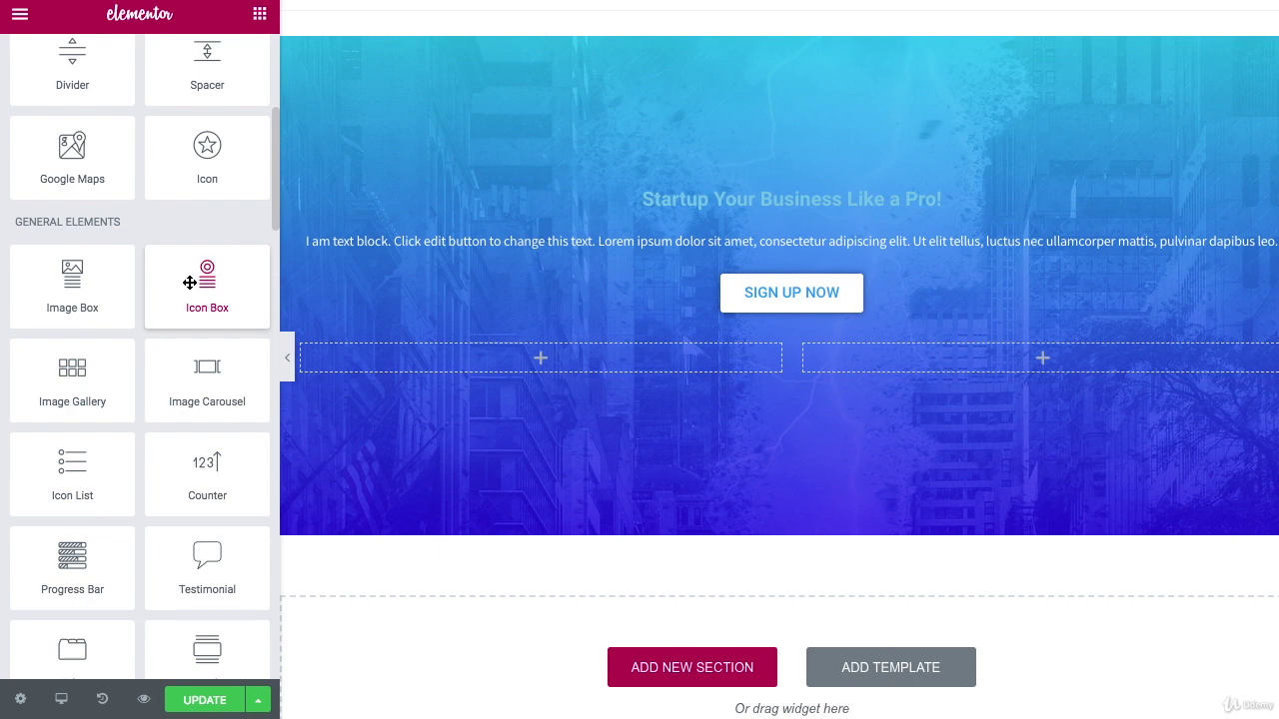
left_click_drag(189, 283, 519, 352)
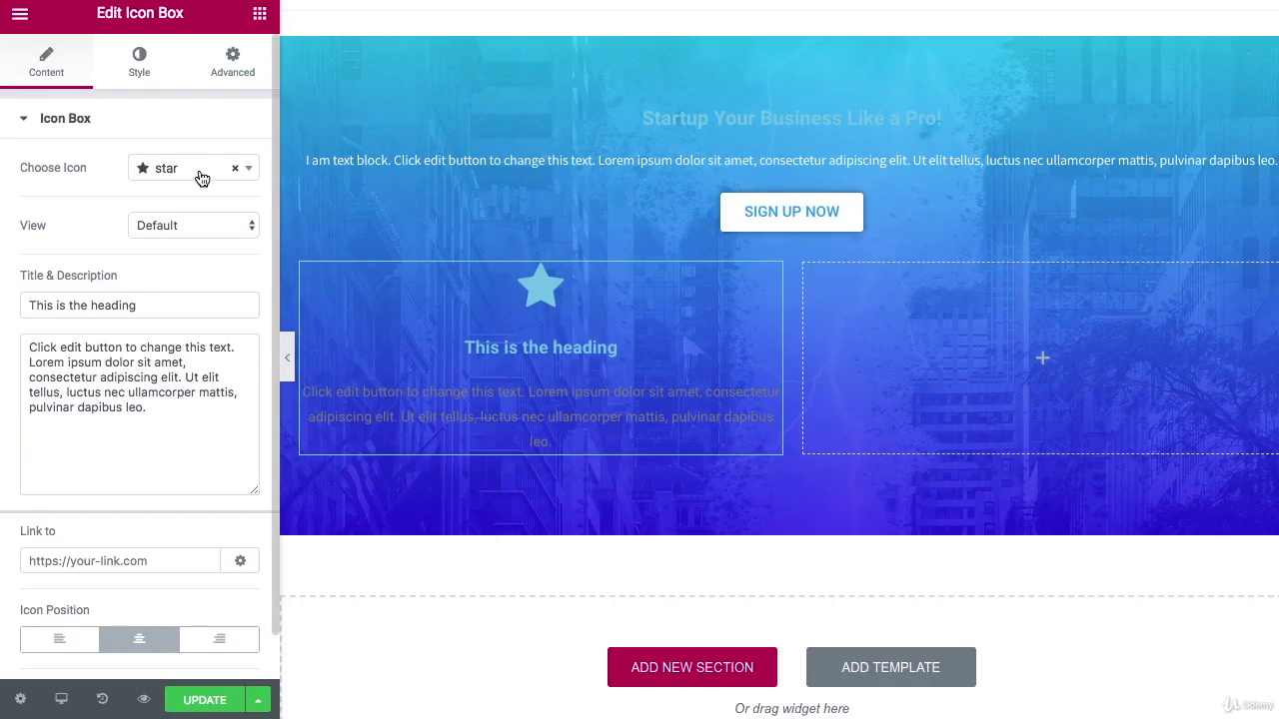
left_click(201, 172)
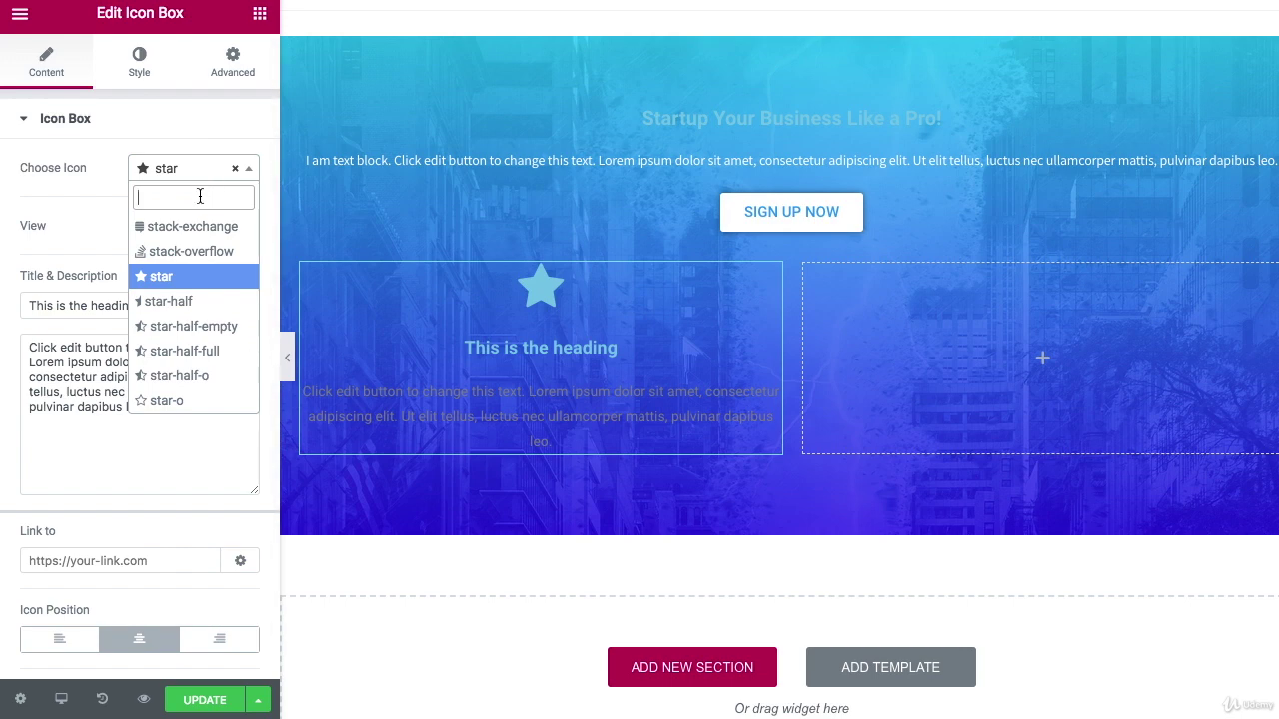
type("rock")
left_click(204, 245)
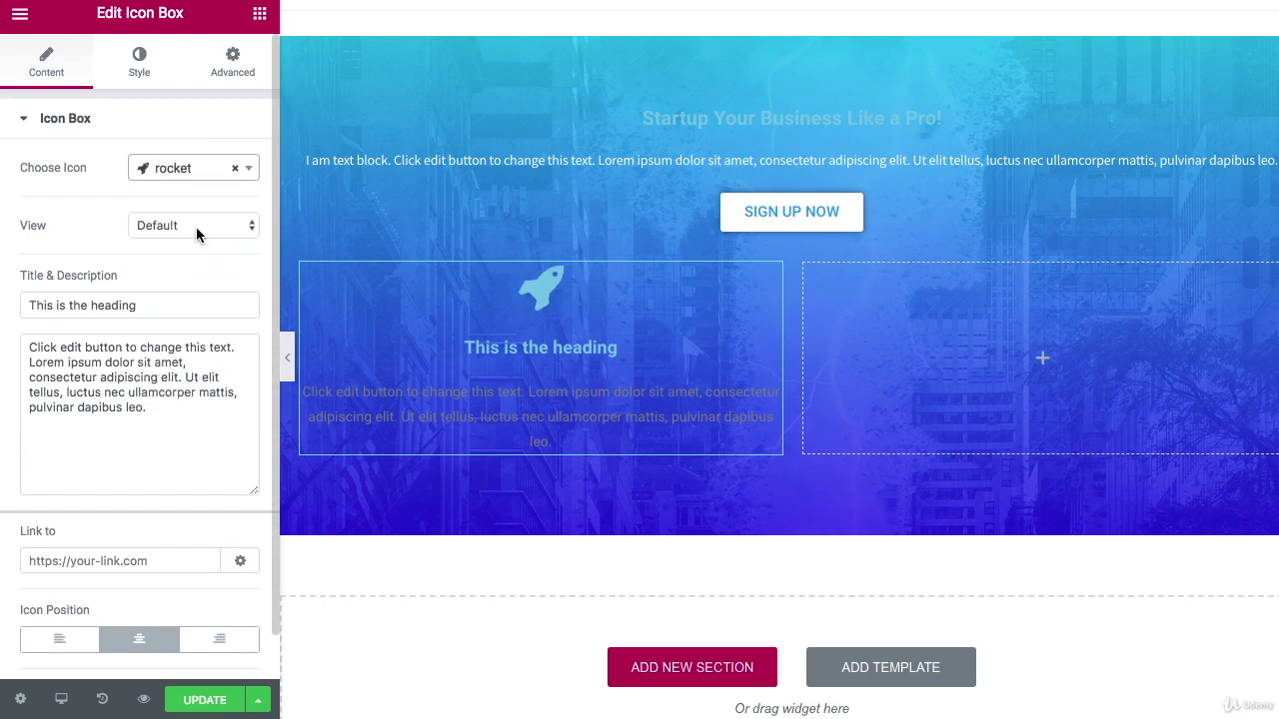
- Try the Stacked view on the rocket icon box and set its view to Framed
left_click(196, 230)
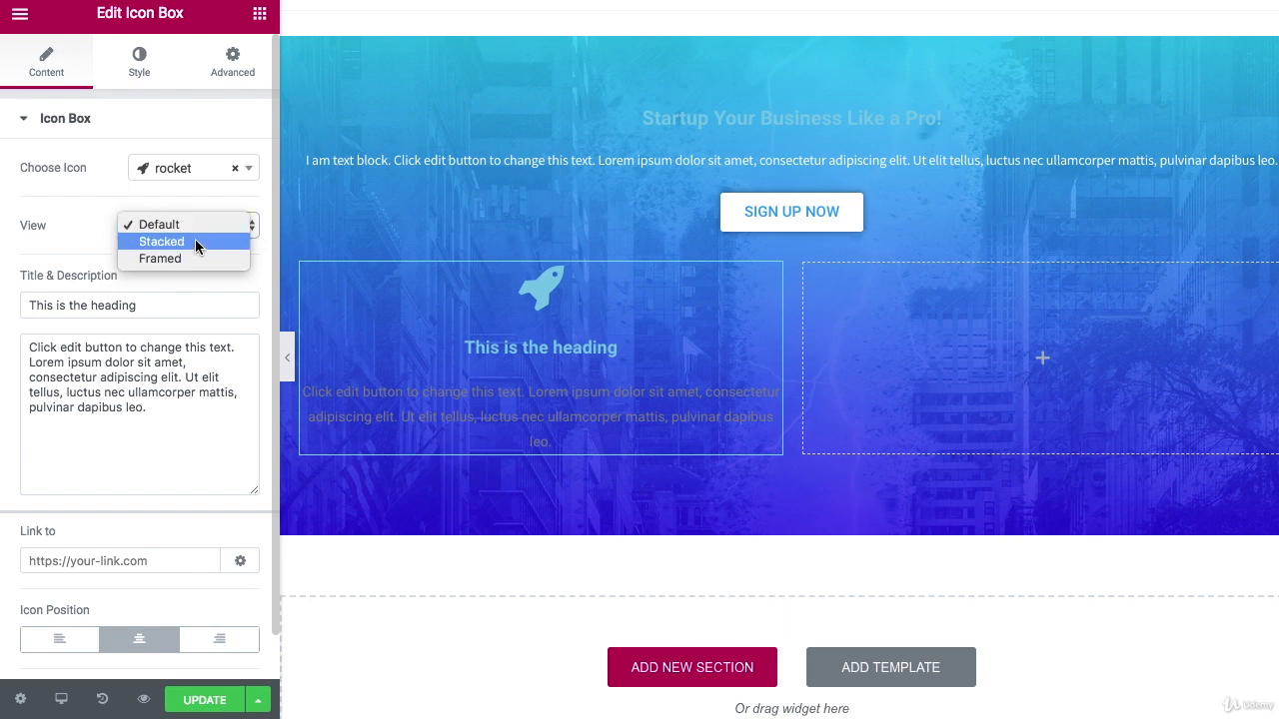
left_click(194, 241)
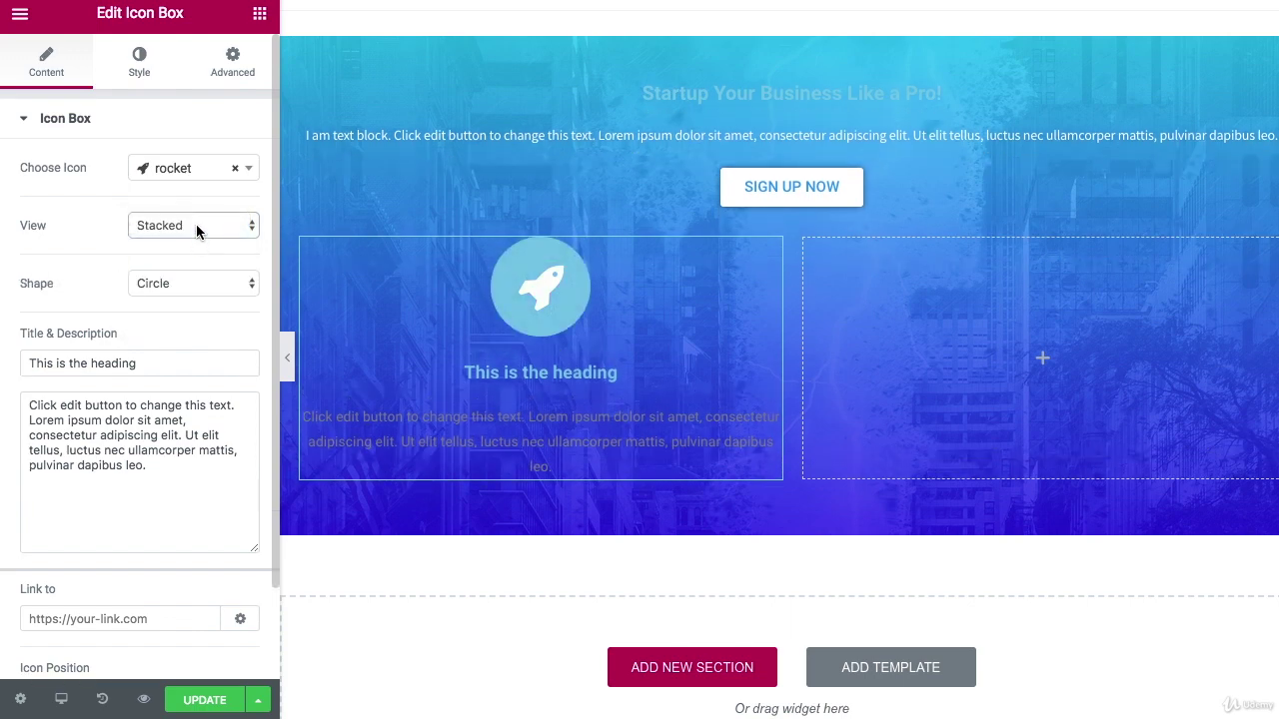
left_click(196, 227)
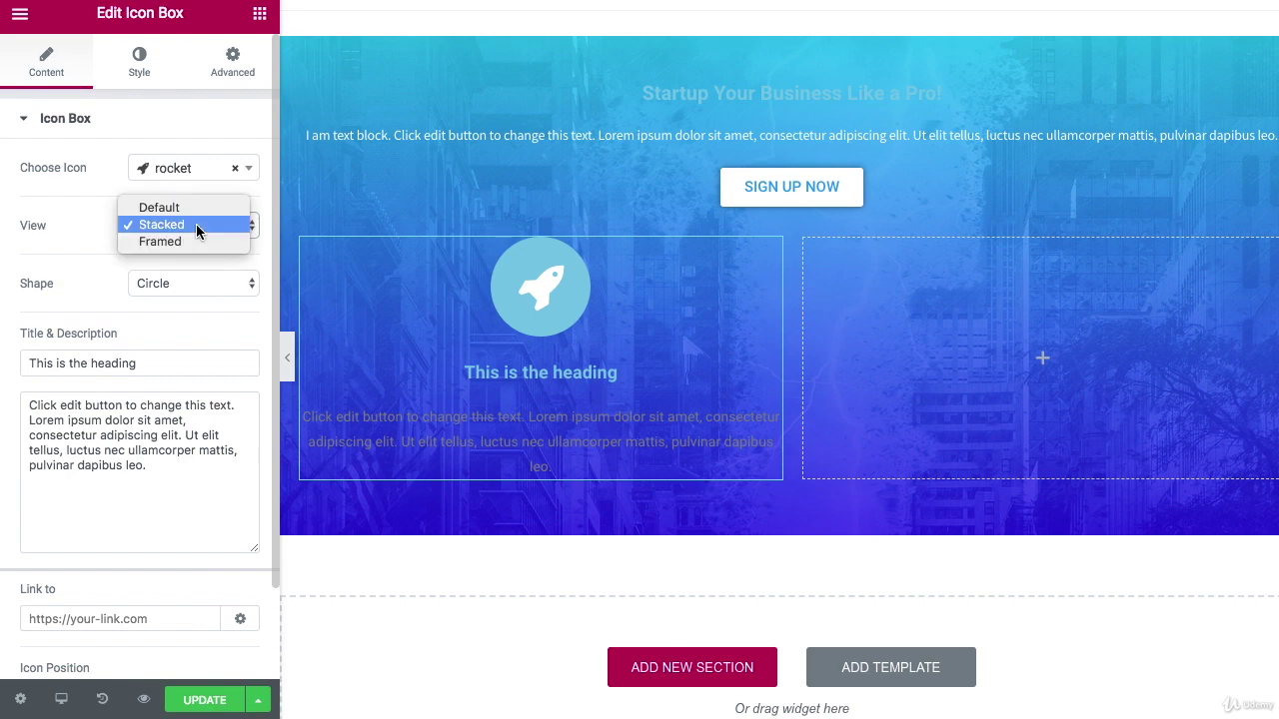
left_click(200, 242)
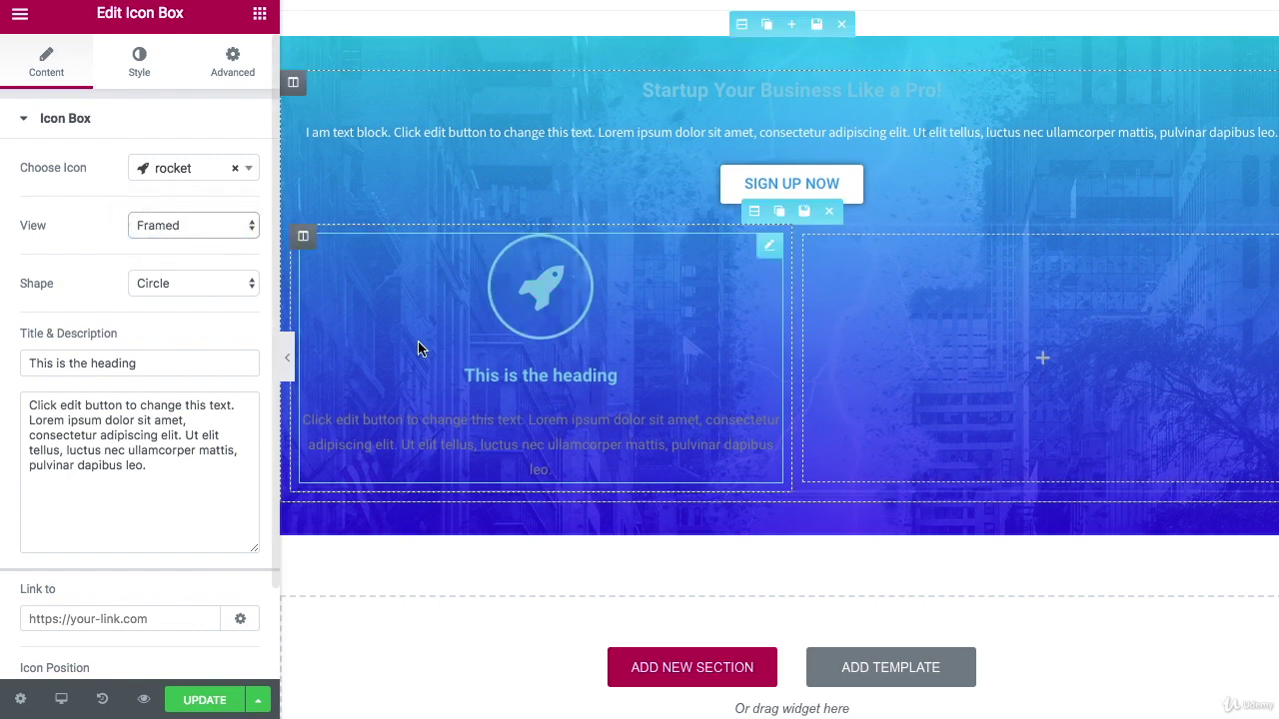
- Try the Square shape for the rocket icon's frame and return it to Circle
left_click(166, 287)
left_click(163, 299)
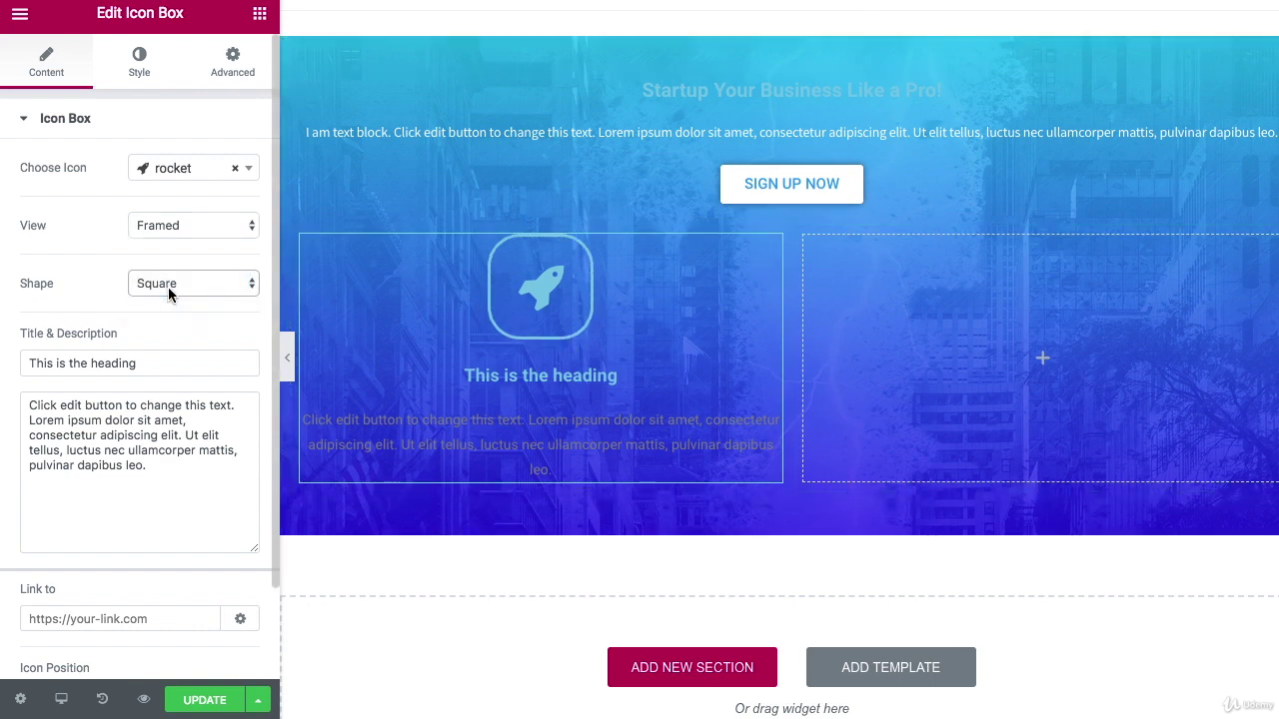
left_click(165, 288)
left_click(177, 267)
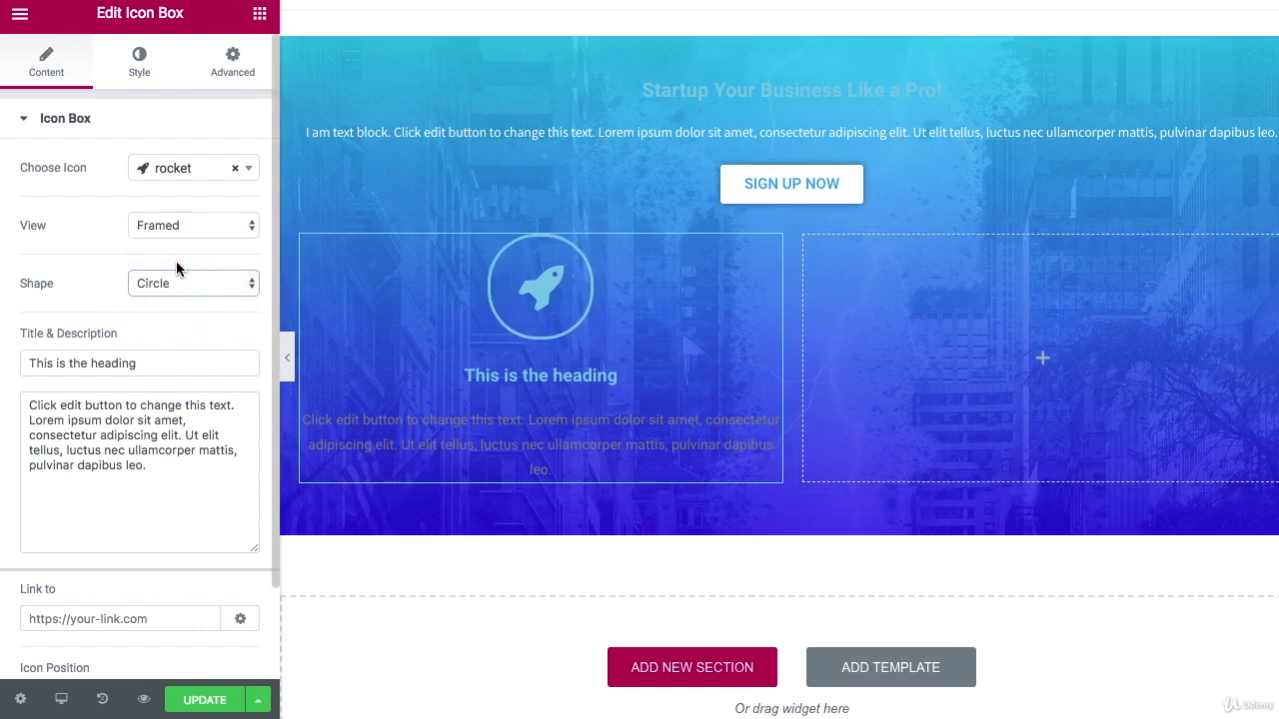
- Set the primary colour of the rocket icon to white #ffffff in the icon box's style settings
scroll(184, 354, "down", 2)
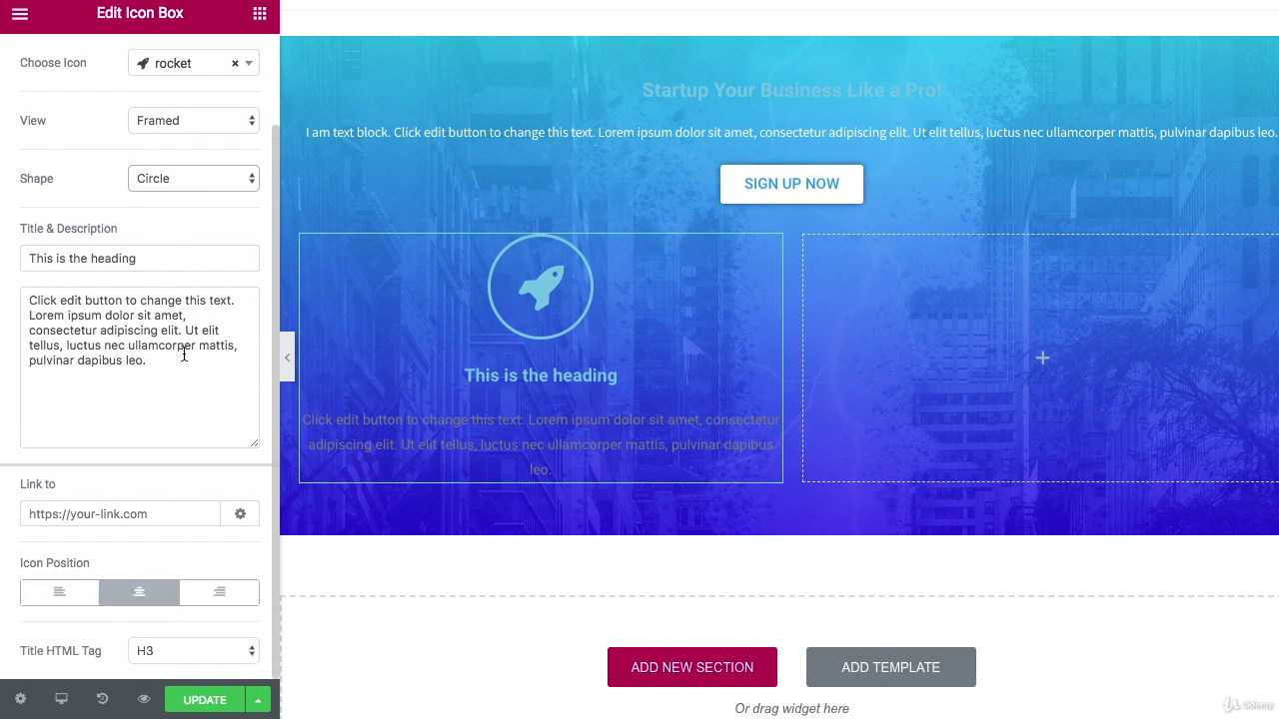
scroll(186, 346, "up", 1)
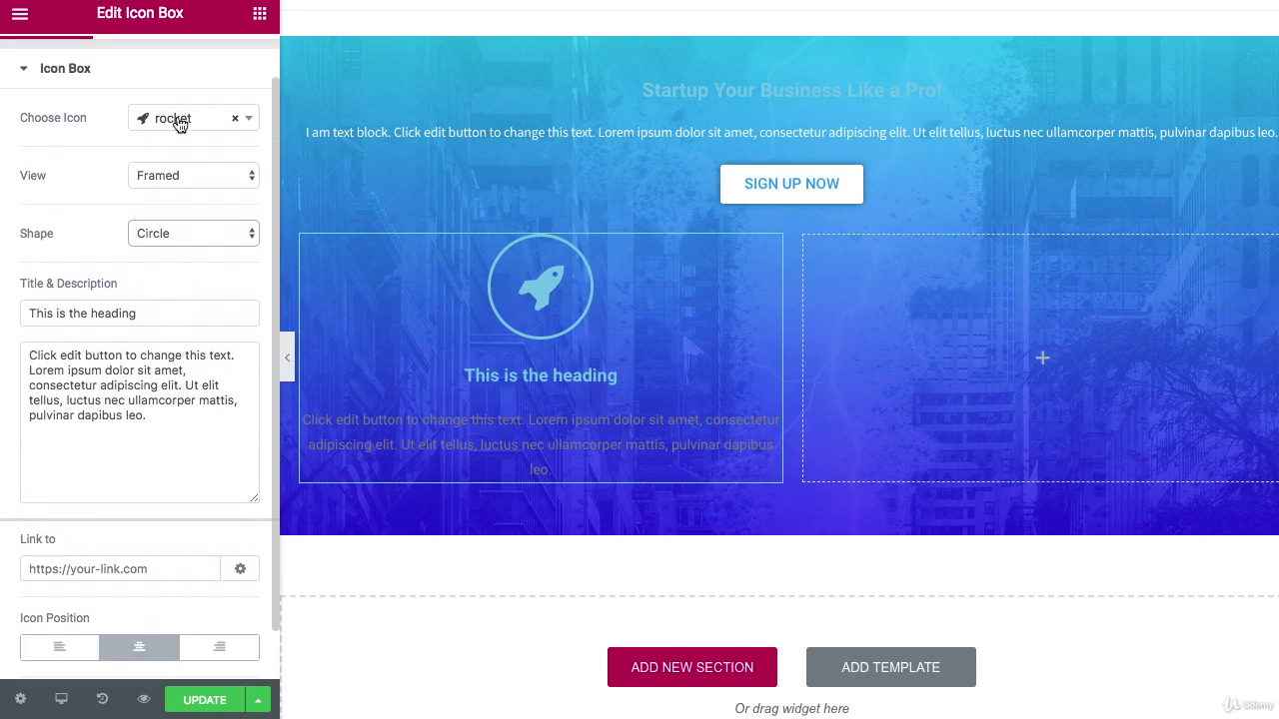
scroll(186, 122, "up", 1)
left_click(147, 80)
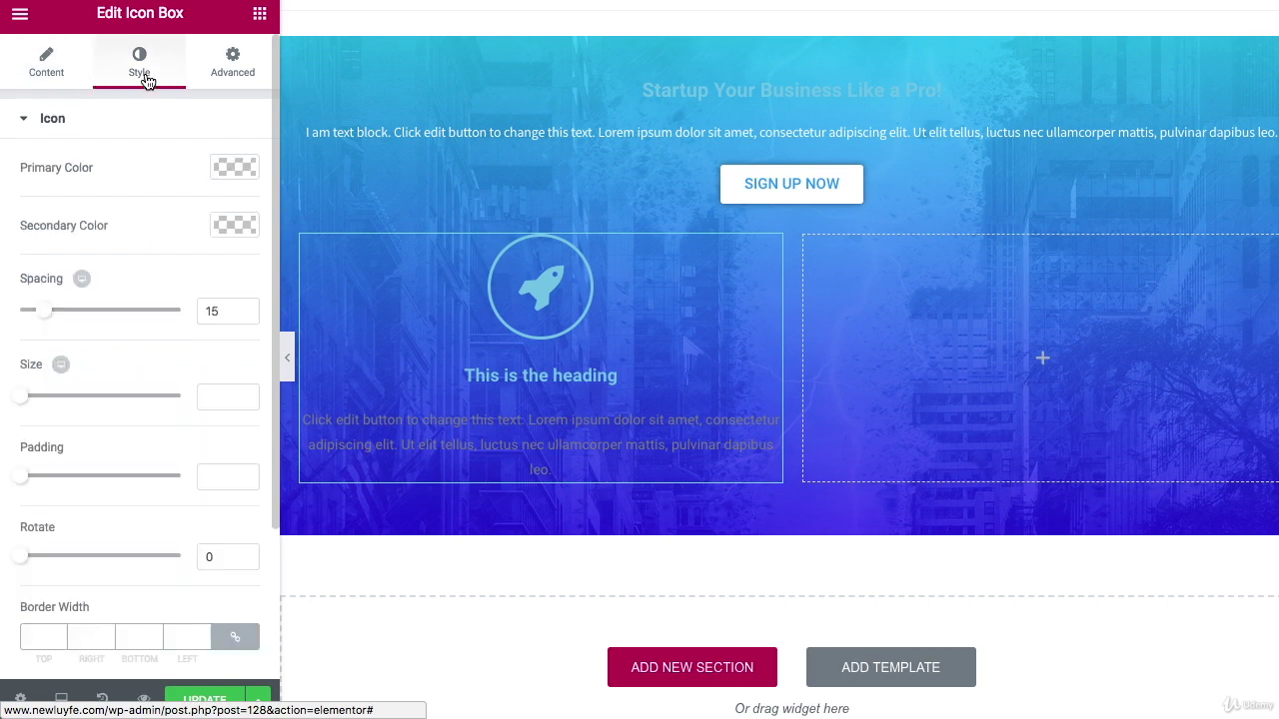
left_click(248, 177)
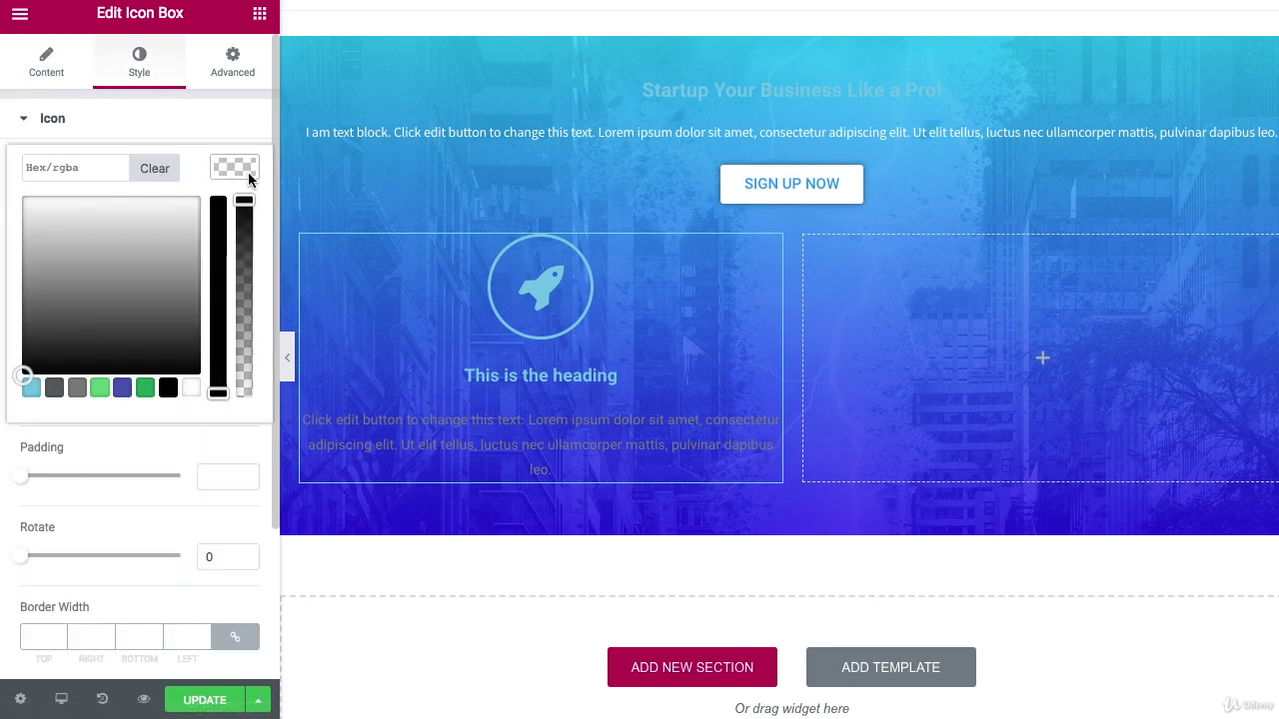
left_click(191, 389)
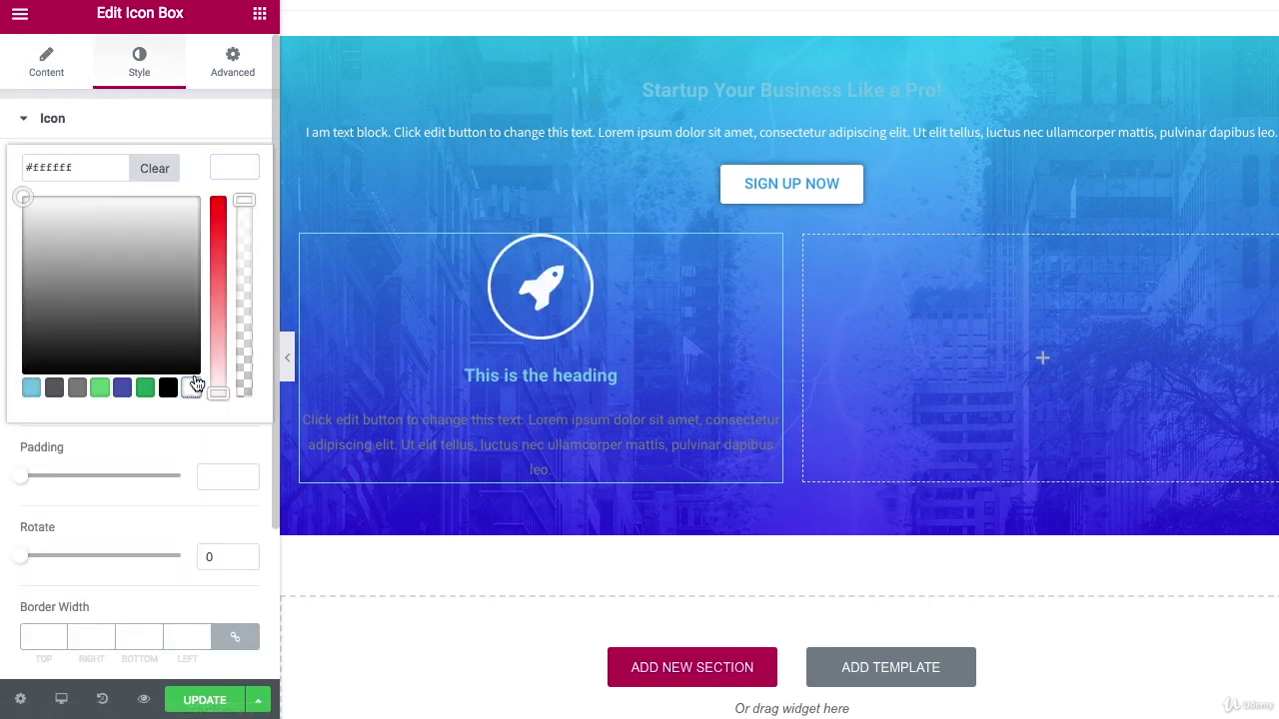
left_click(197, 124)
left_click(198, 124)
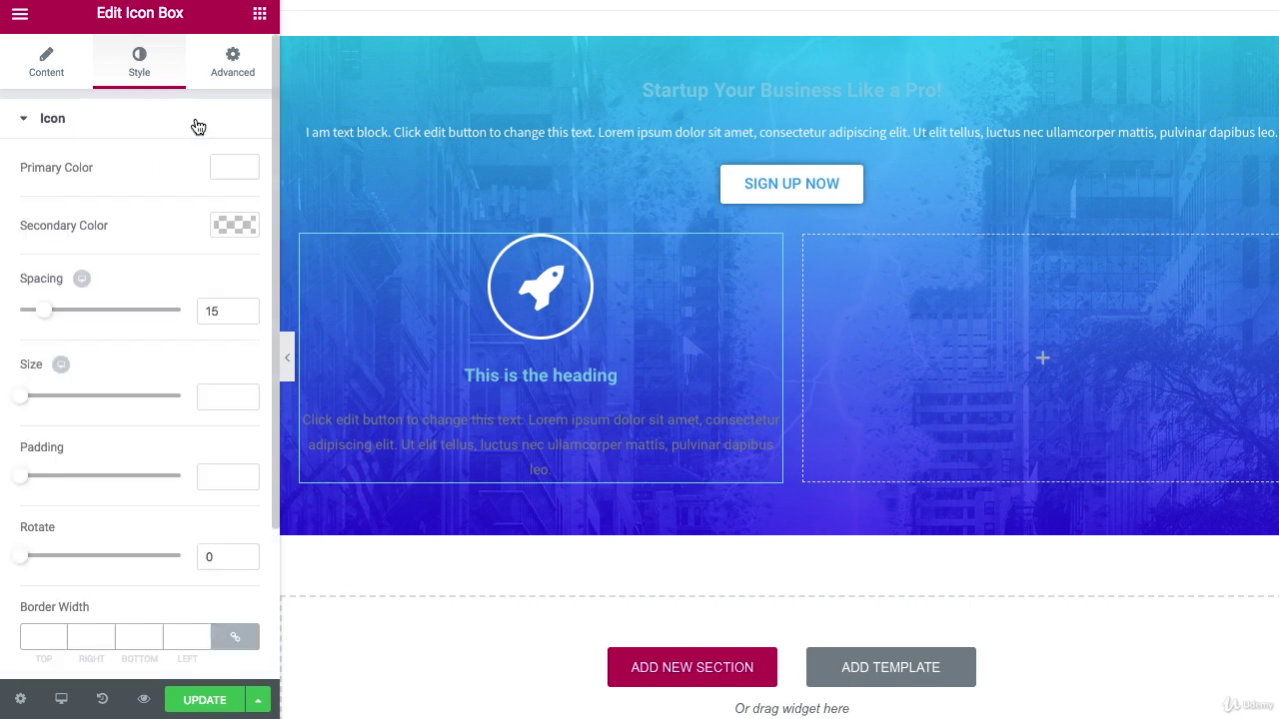
- Set the rocket icon's size to 35
scroll(182, 317, "down", 2)
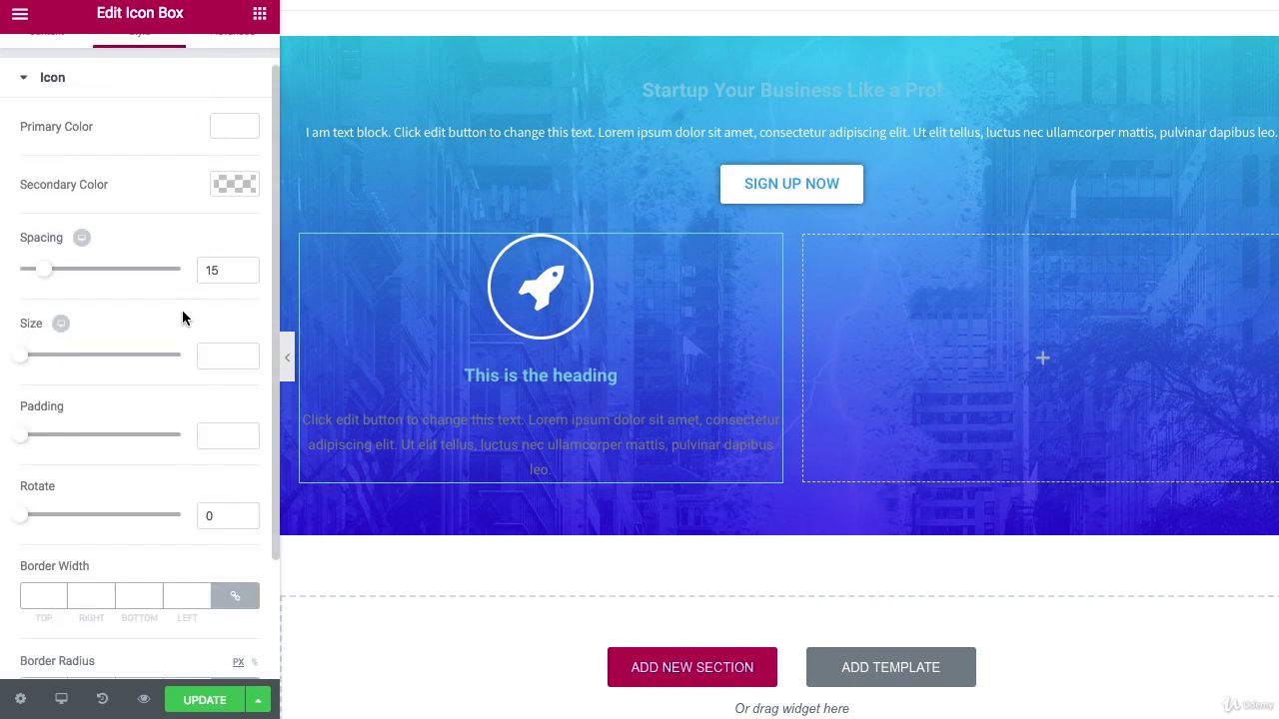
scroll(183, 317, "up", 2)
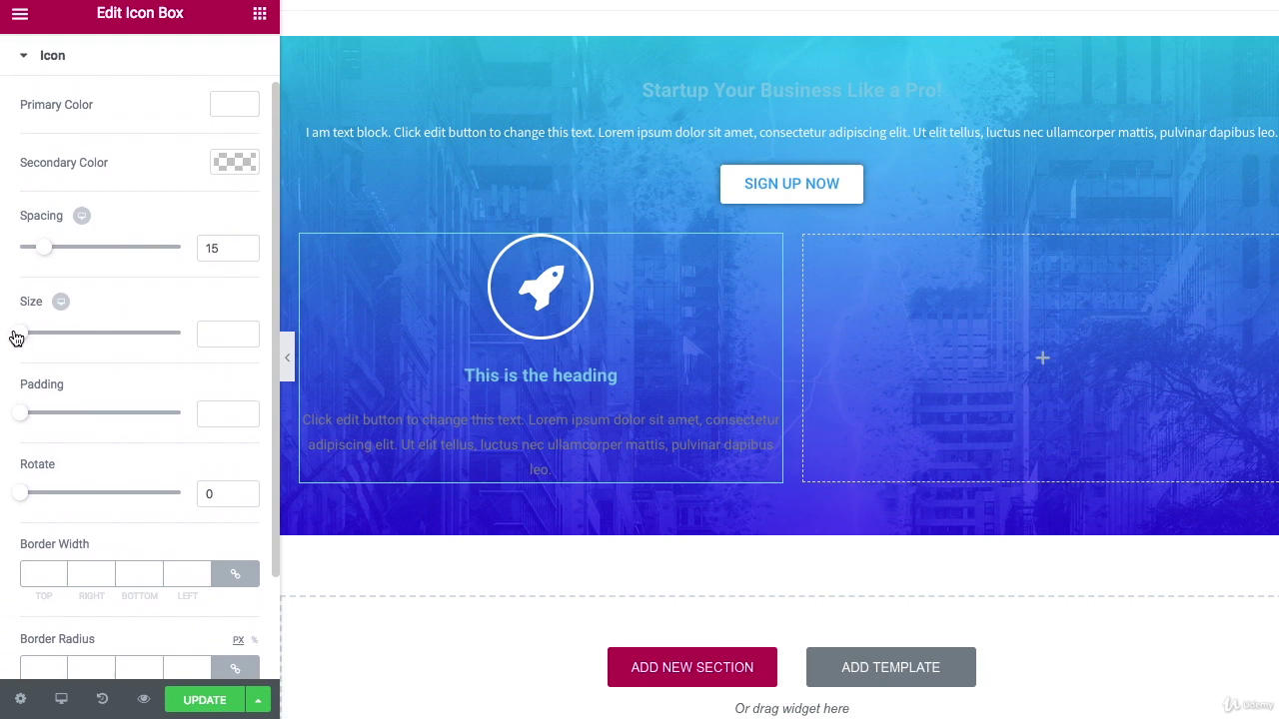
left_click_drag(18, 338, 14, 336)
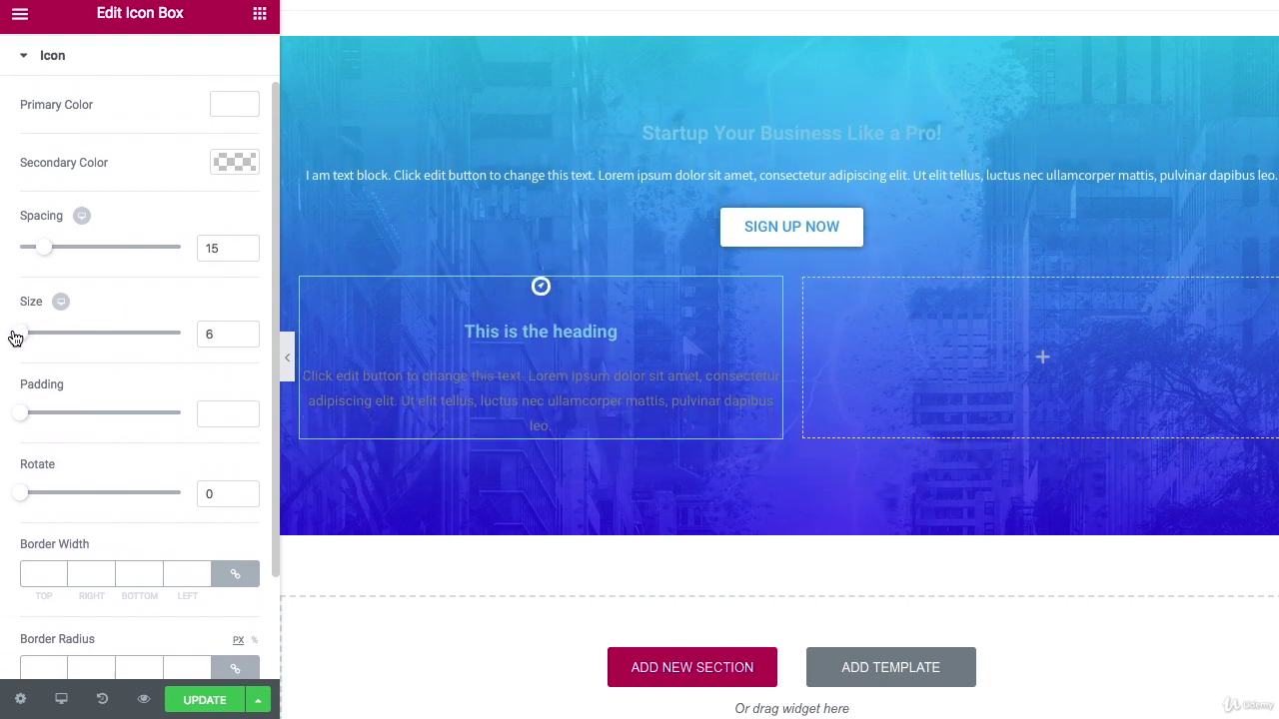
left_click(246, 341)
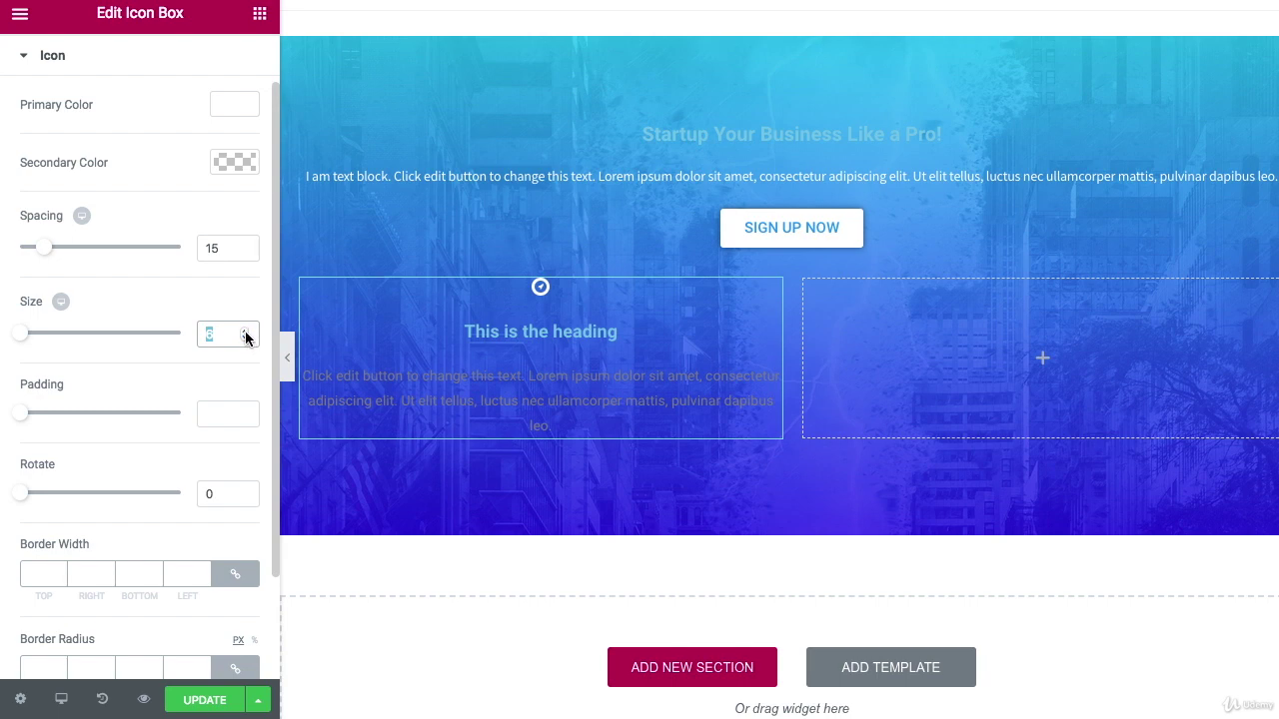
left_click_drag(246, 336, 246, 338)
left_click(246, 341)
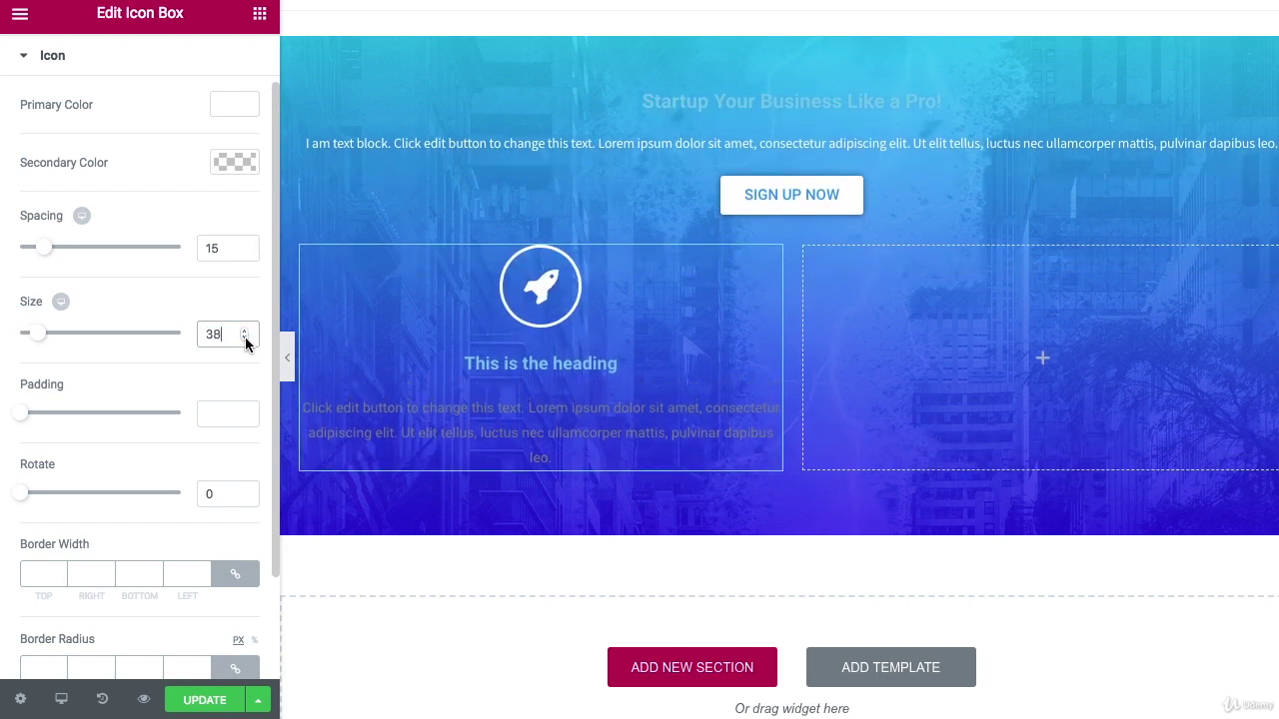
left_click(246, 341)
left_click(246, 341)
left_click(246, 341)
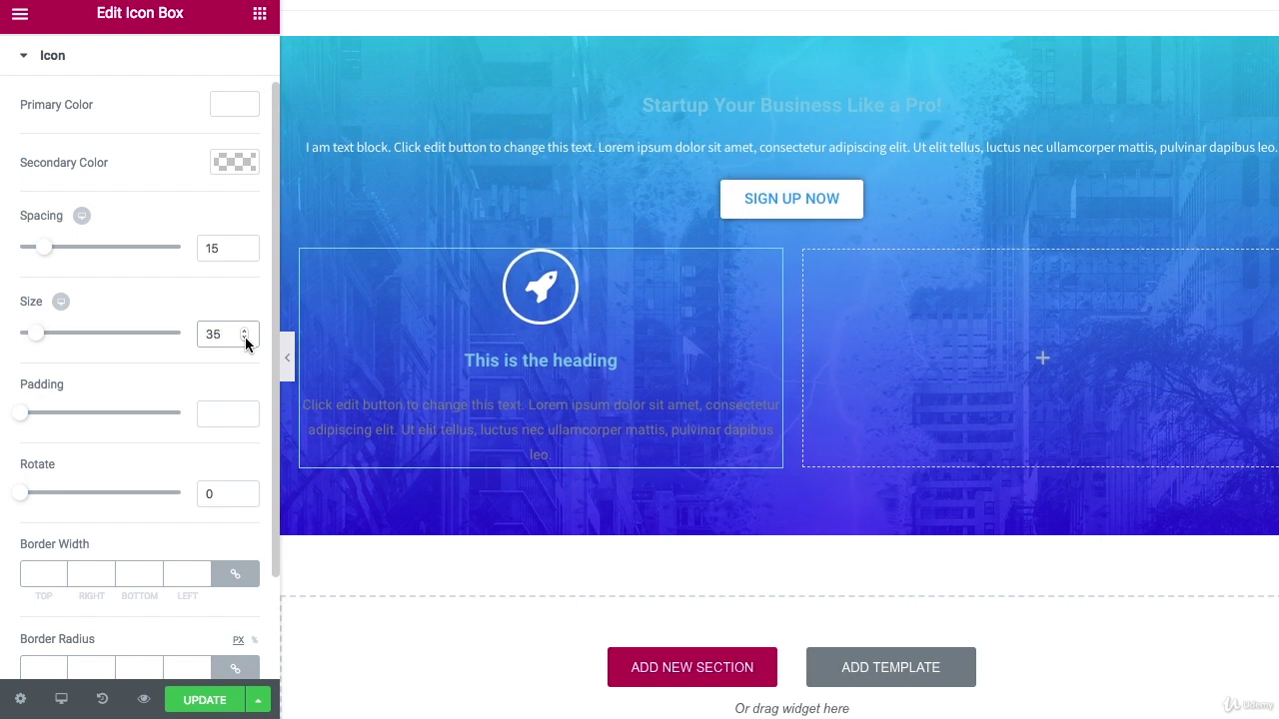
- Try green and black as the rocket icon's primary hover colour and settle on indigo #4054b2
scroll(51, 281, "up", 1)
scroll(51, 281, "down", 3)
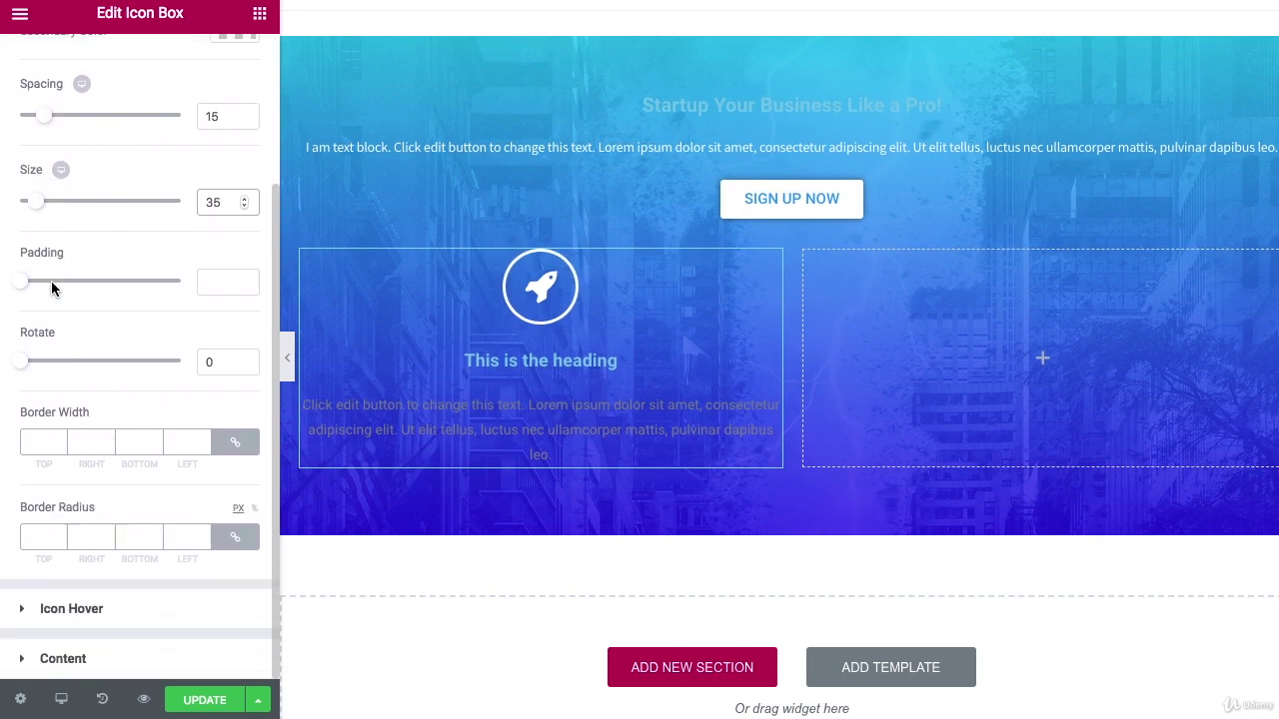
scroll(51, 281, "up", 4)
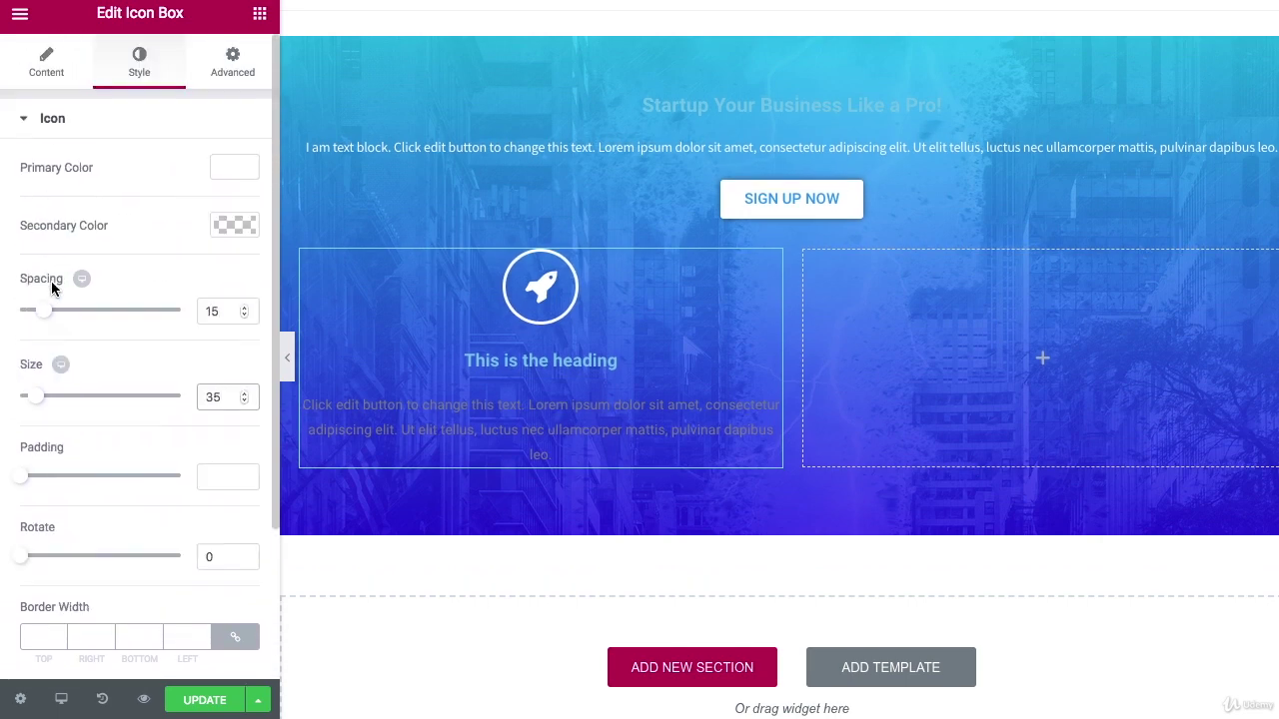
left_click(26, 120)
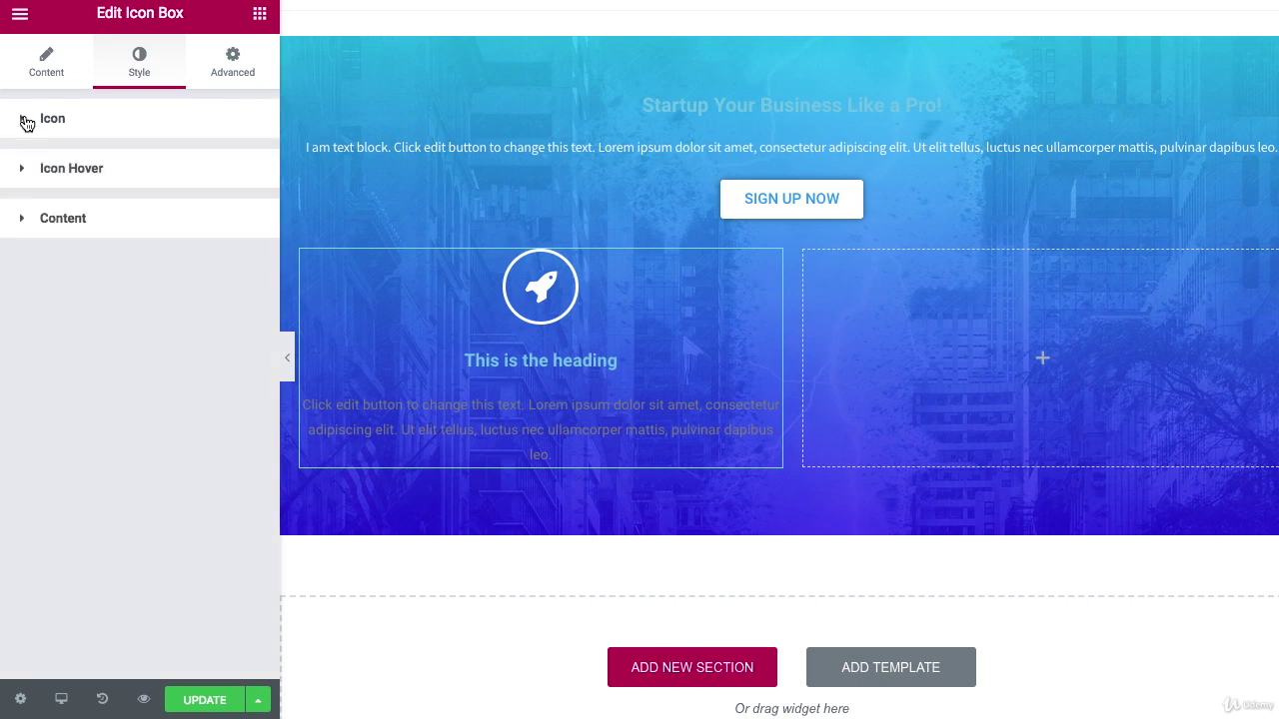
left_click(28, 172)
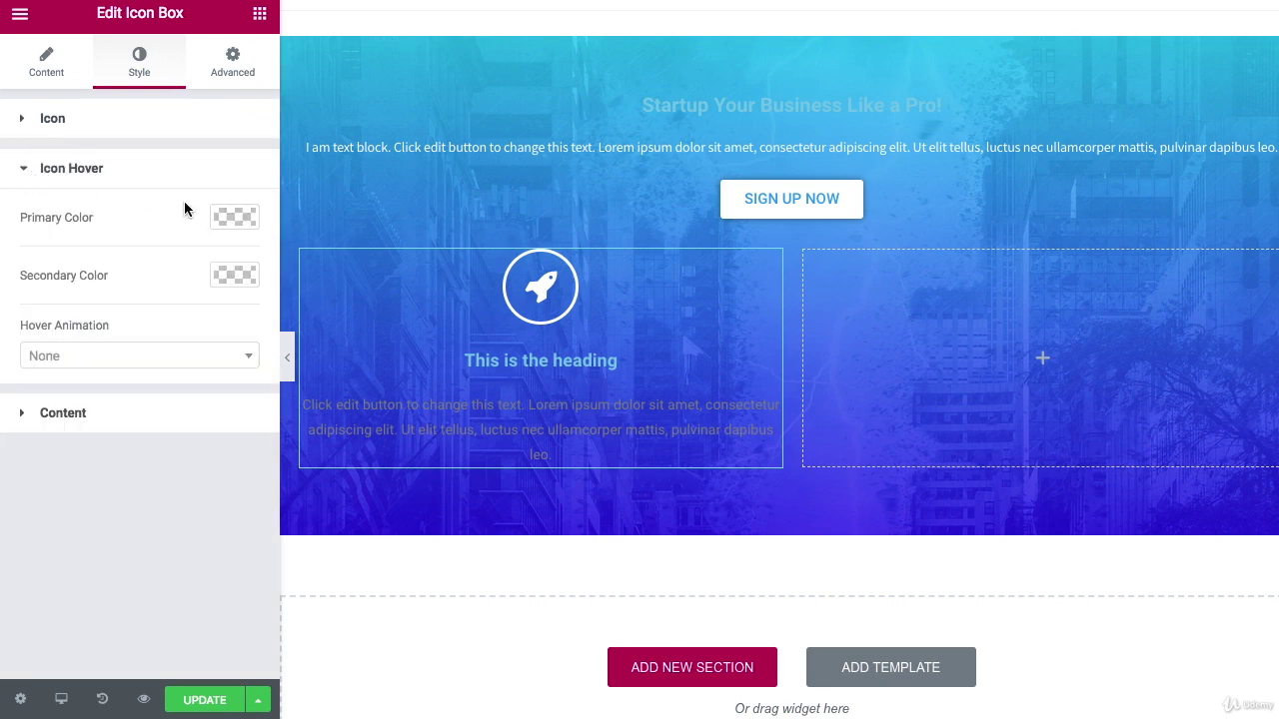
left_click(246, 220)
left_click(144, 438)
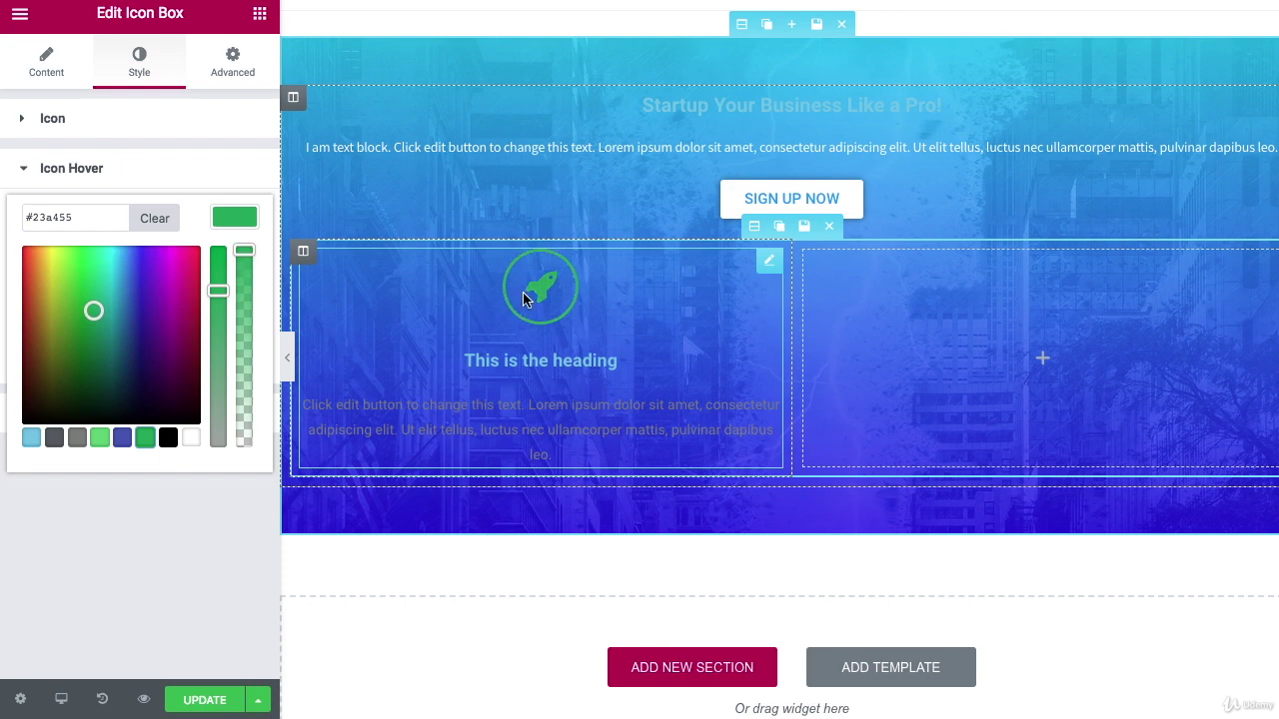
left_click(168, 438)
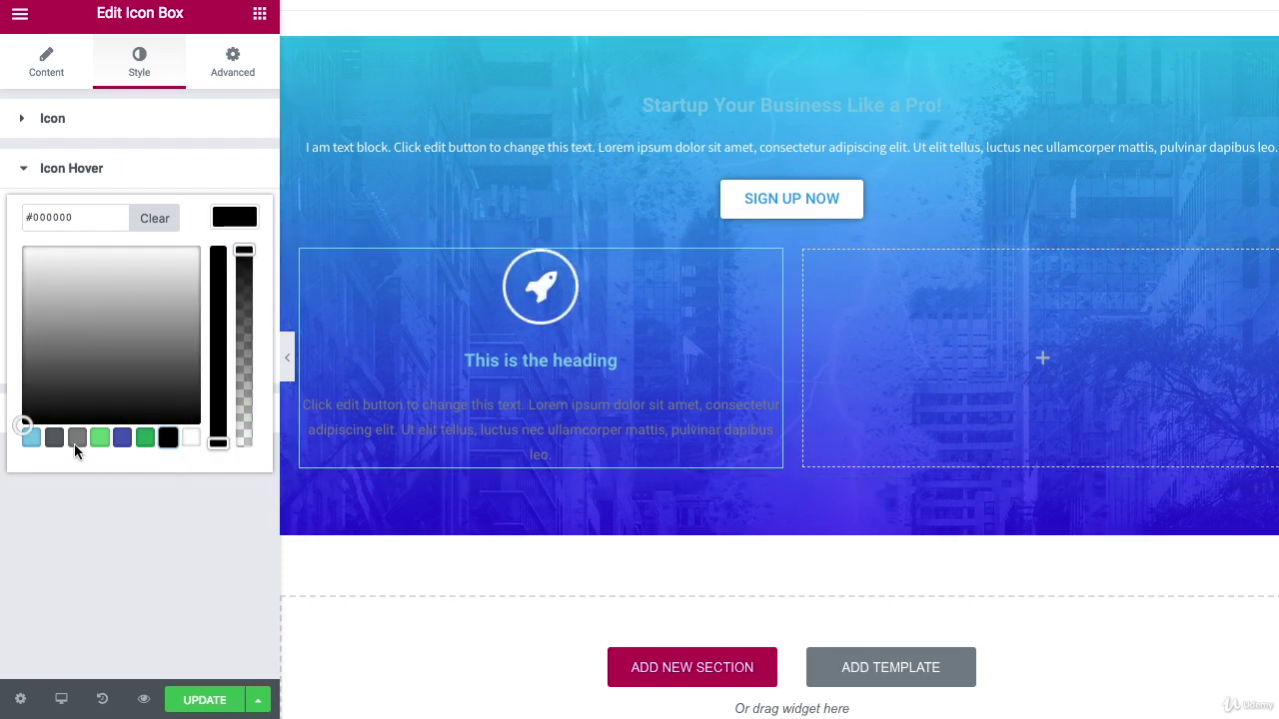
left_click(122, 438)
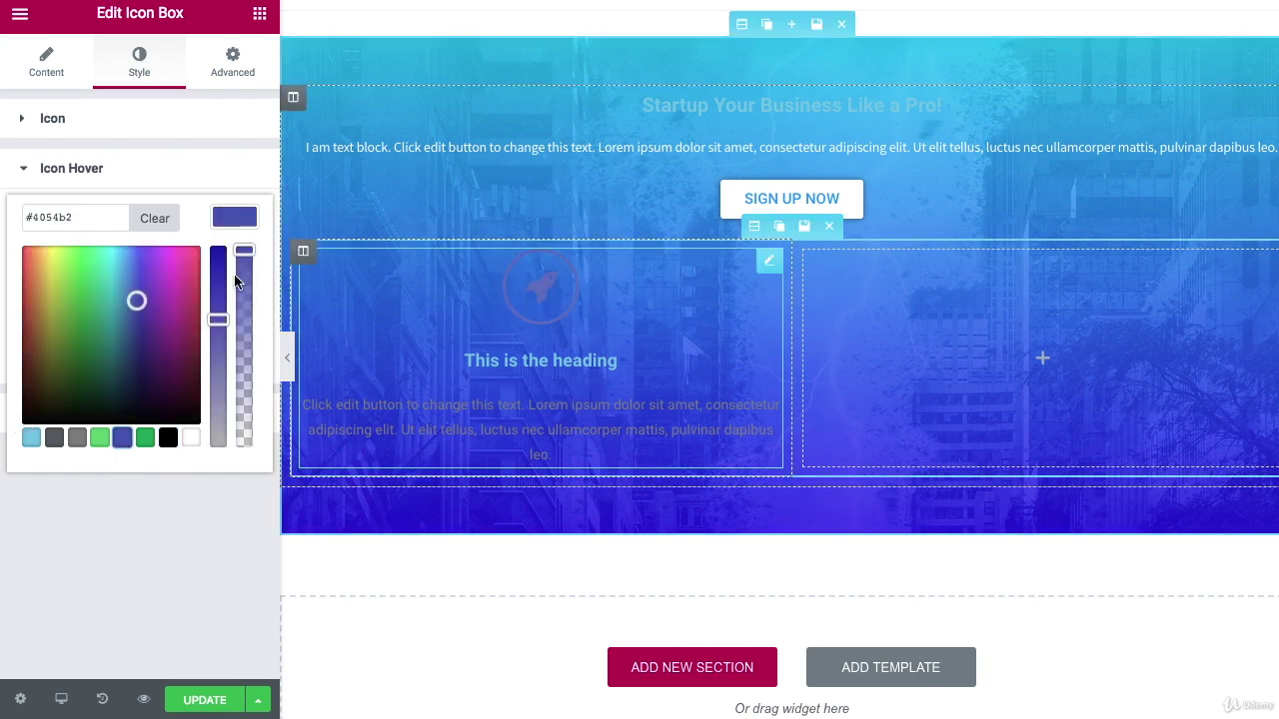
left_click(192, 138)
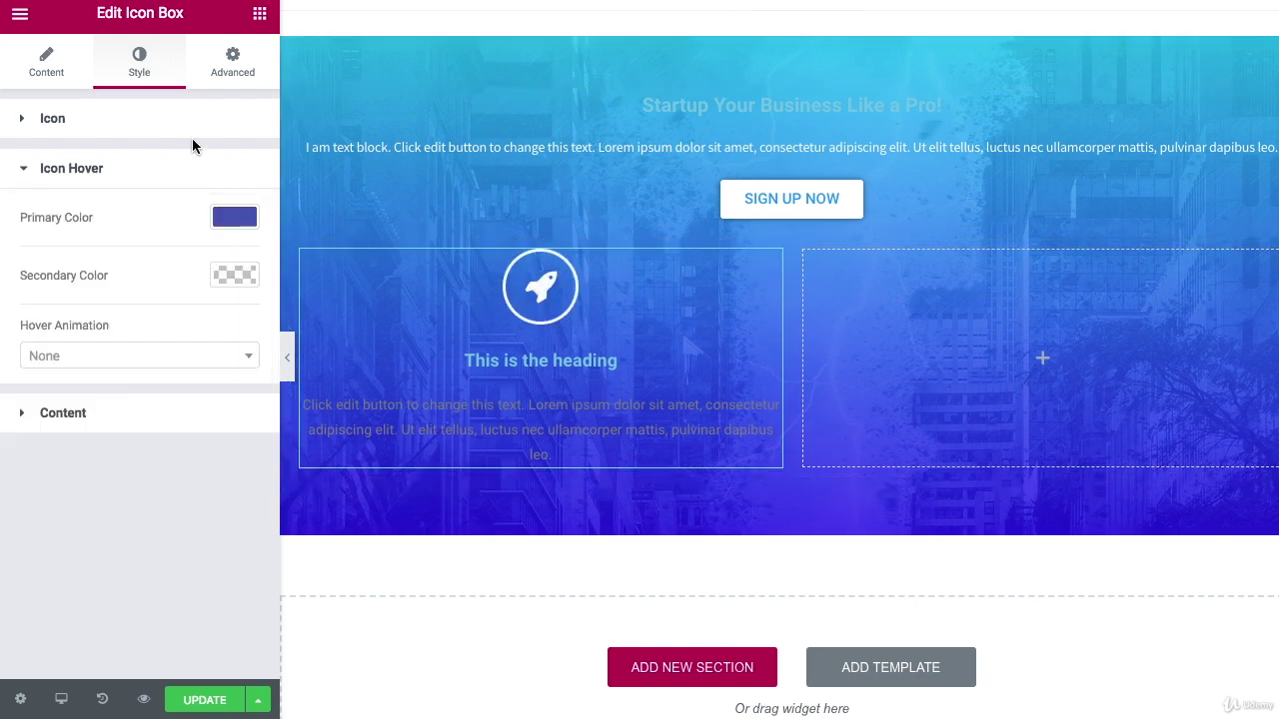
- Try the Grow hover animation on the rocket icon and set it to Pop
left_click(139, 357)
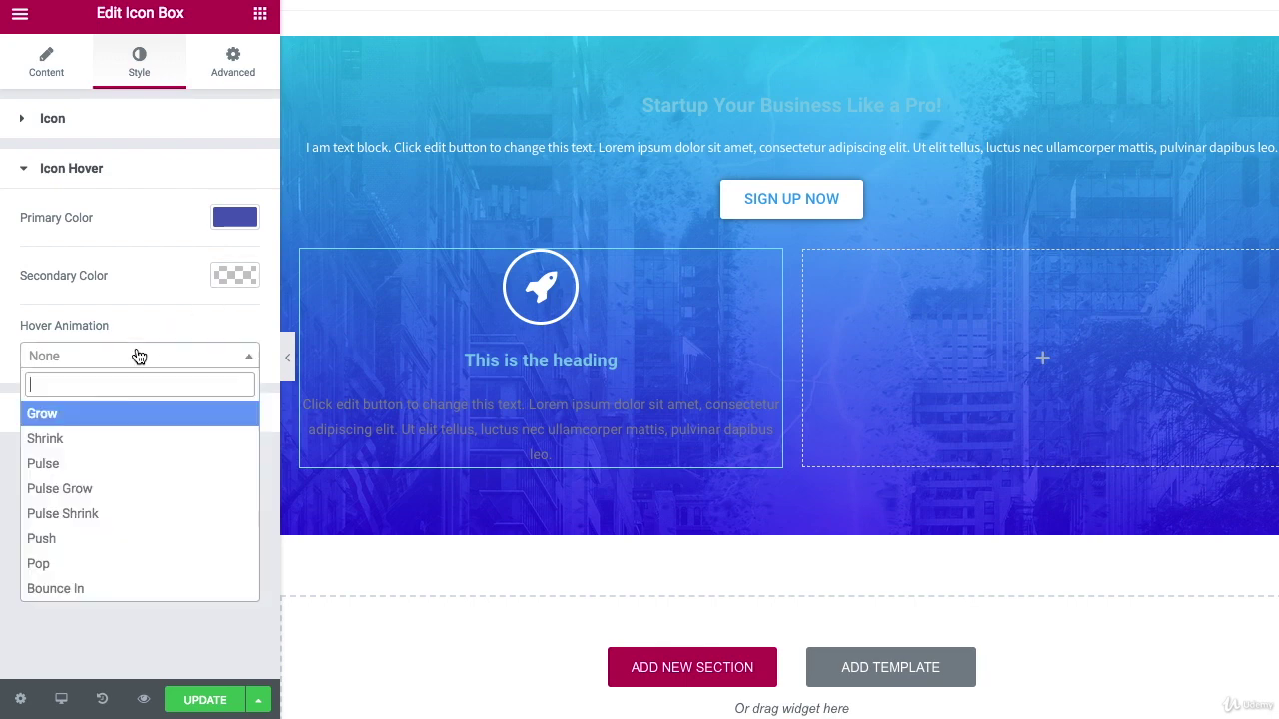
left_click(140, 416)
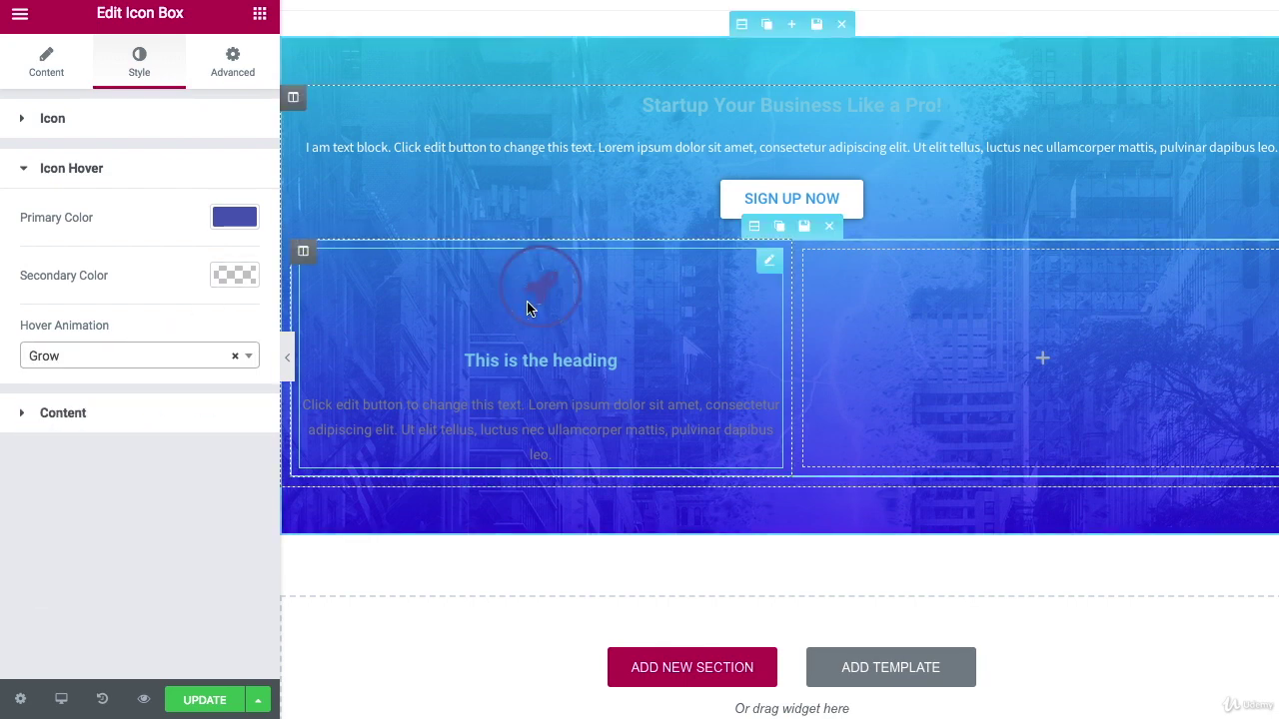
left_click(196, 362)
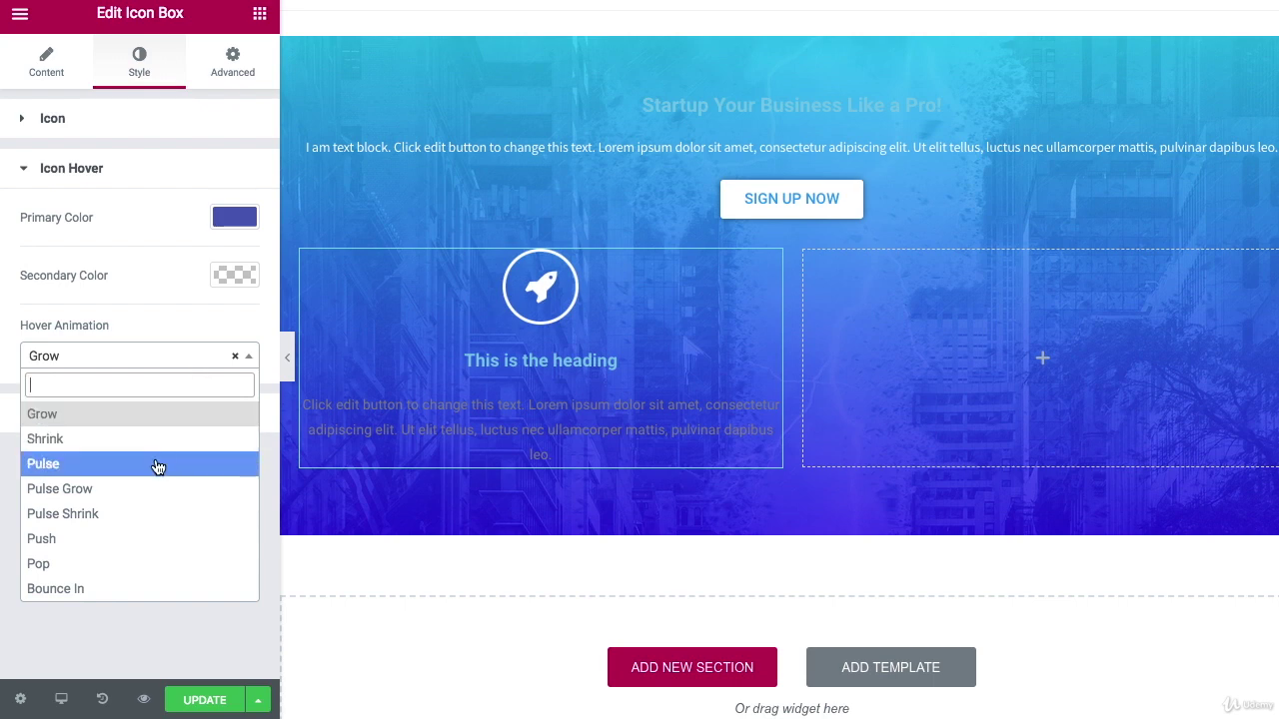
left_click(111, 566)
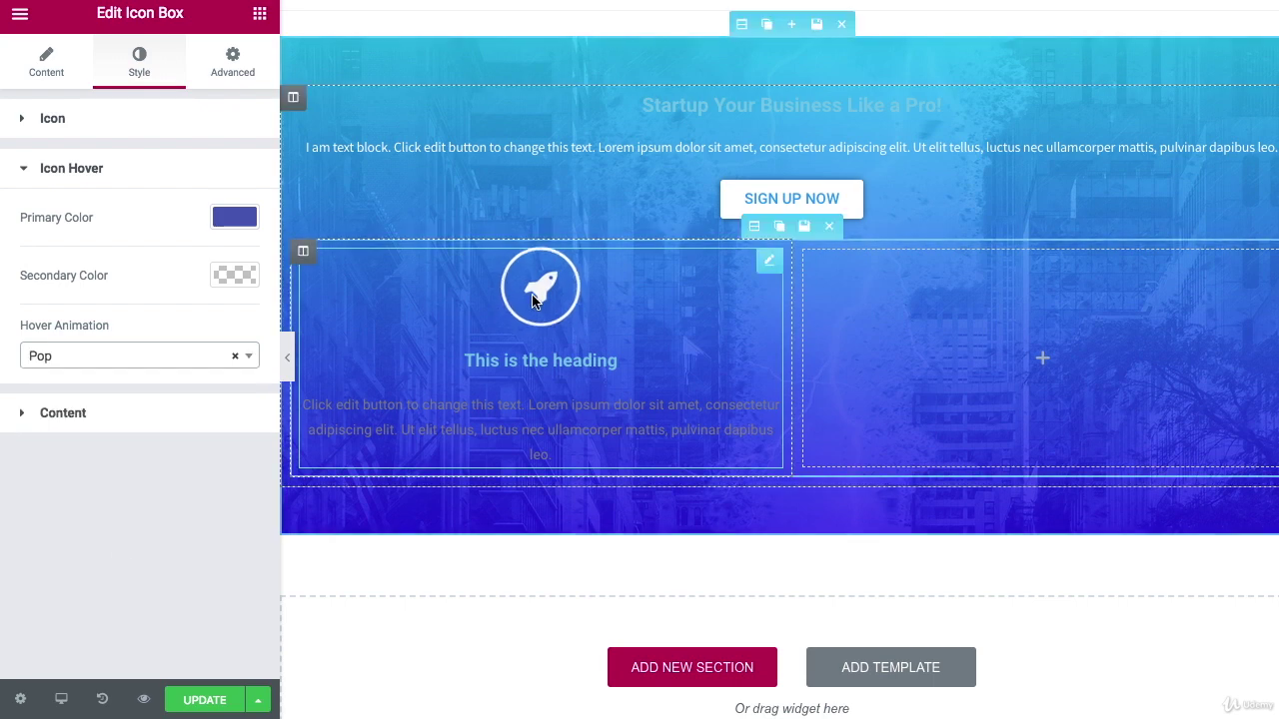
- Clear the rocket icon's hover animation so that it is set to None
left_click(148, 376)
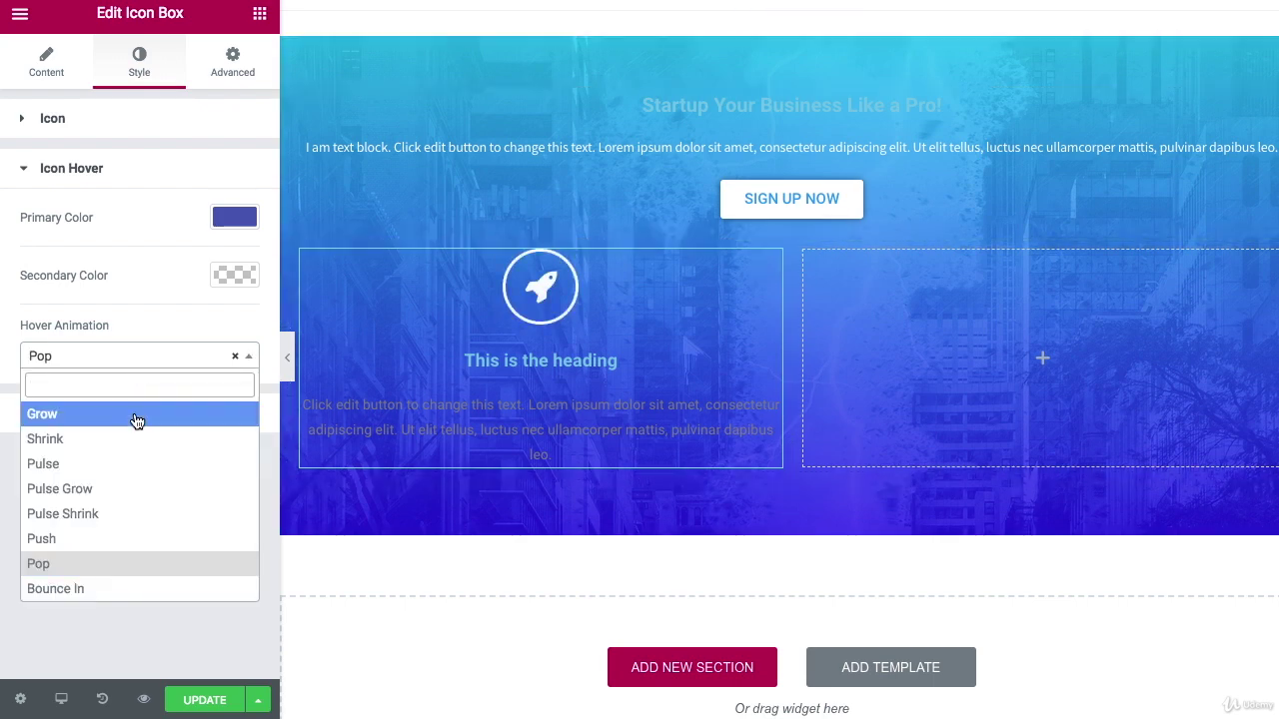
left_click(57, 416)
left_click(236, 358)
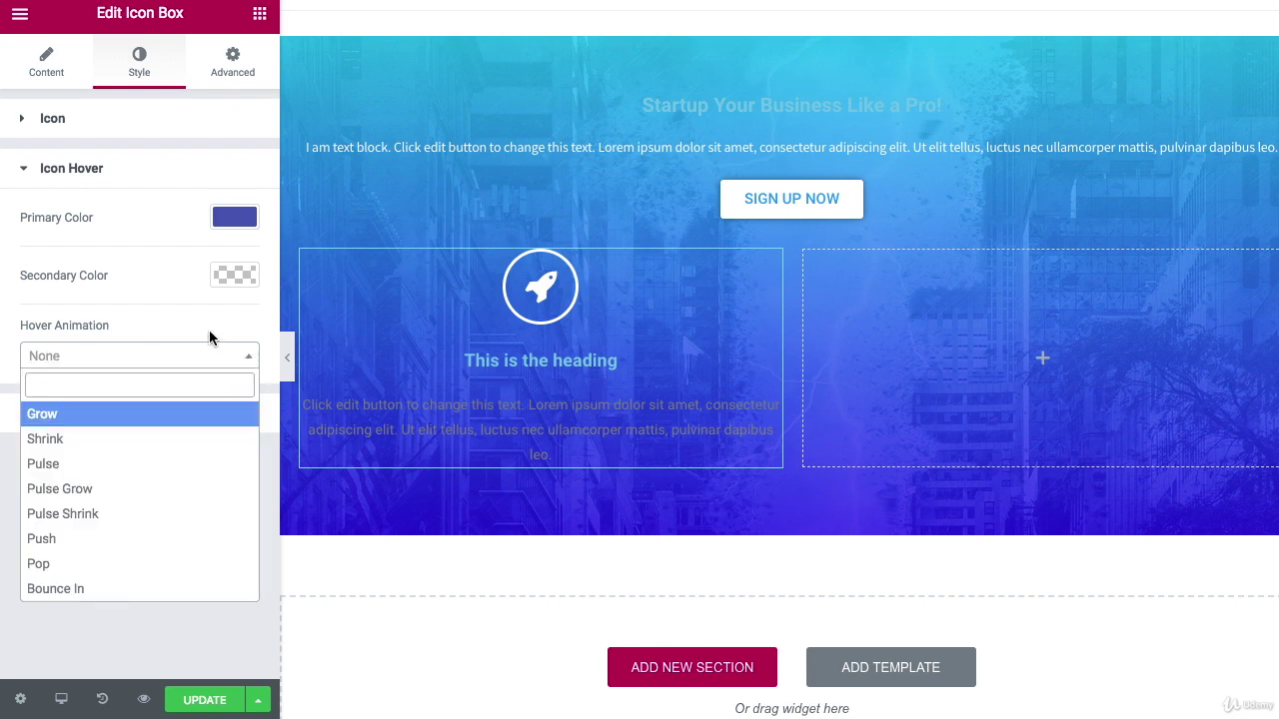
left_click(207, 333)
- Centre-align the icon box's content and set its title colour to white #ffffff
left_click(34, 412)
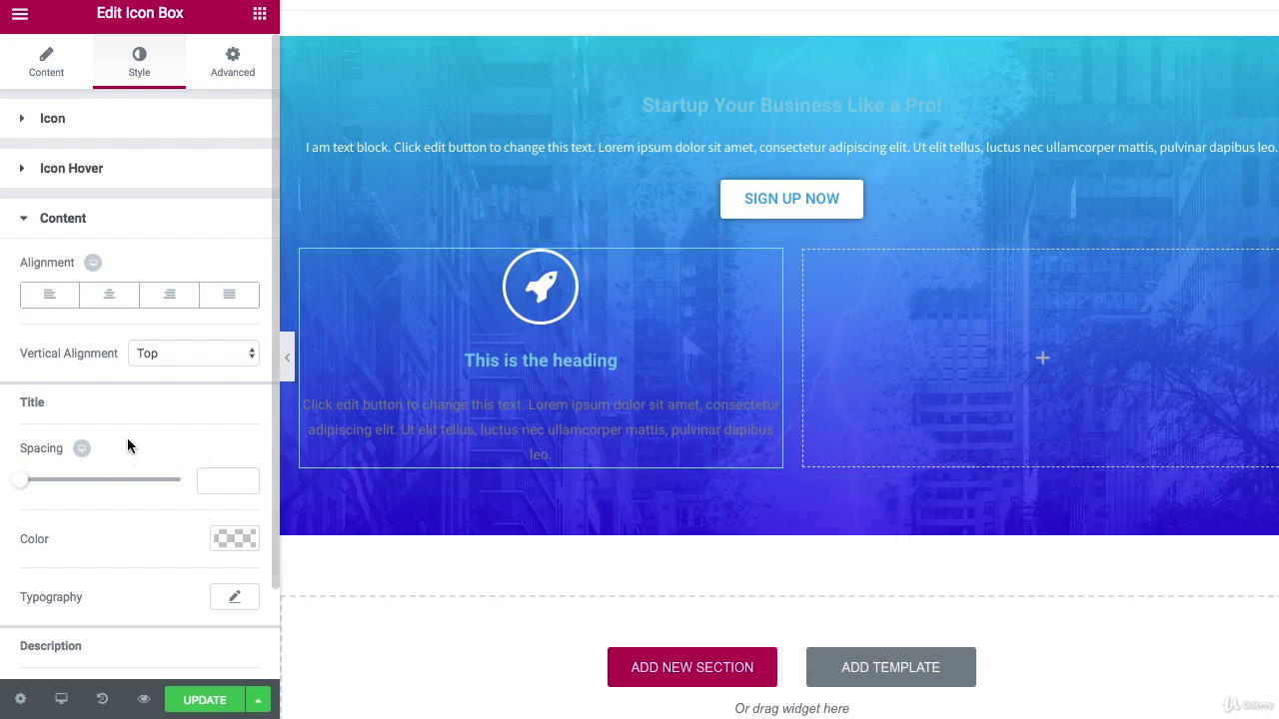
left_click(123, 305)
scroll(162, 456, "down", 1)
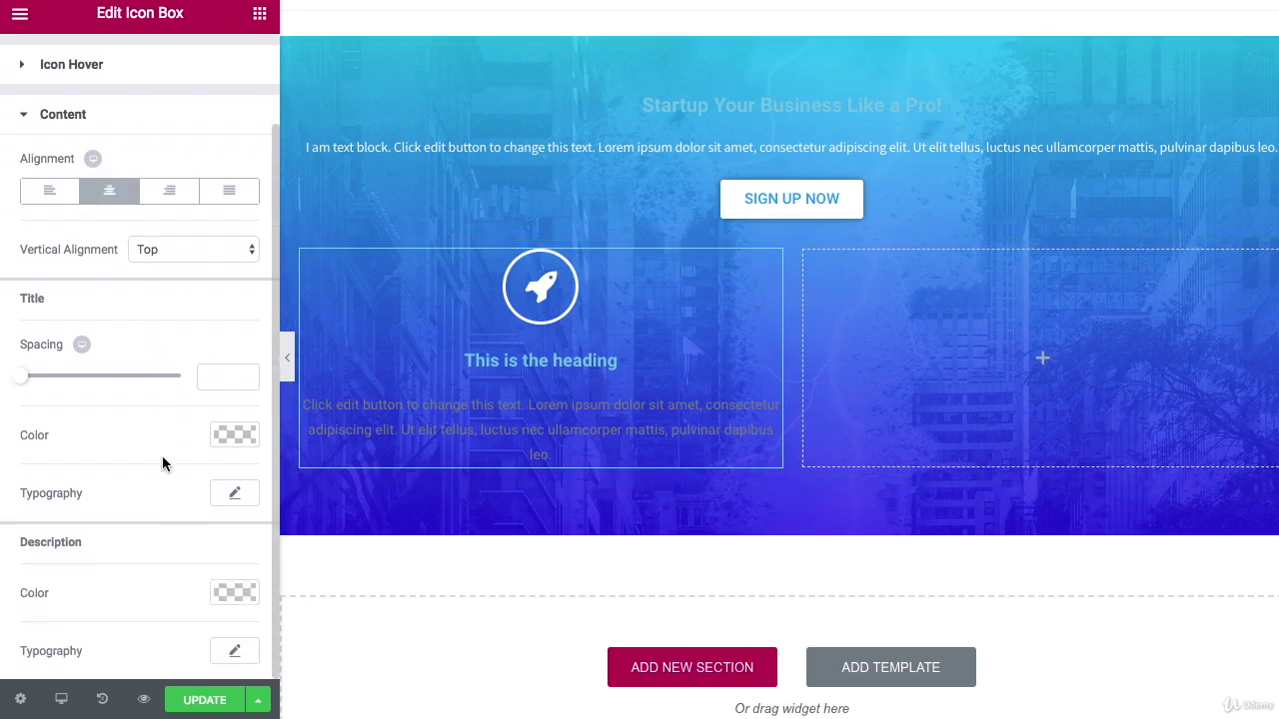
left_click(235, 436)
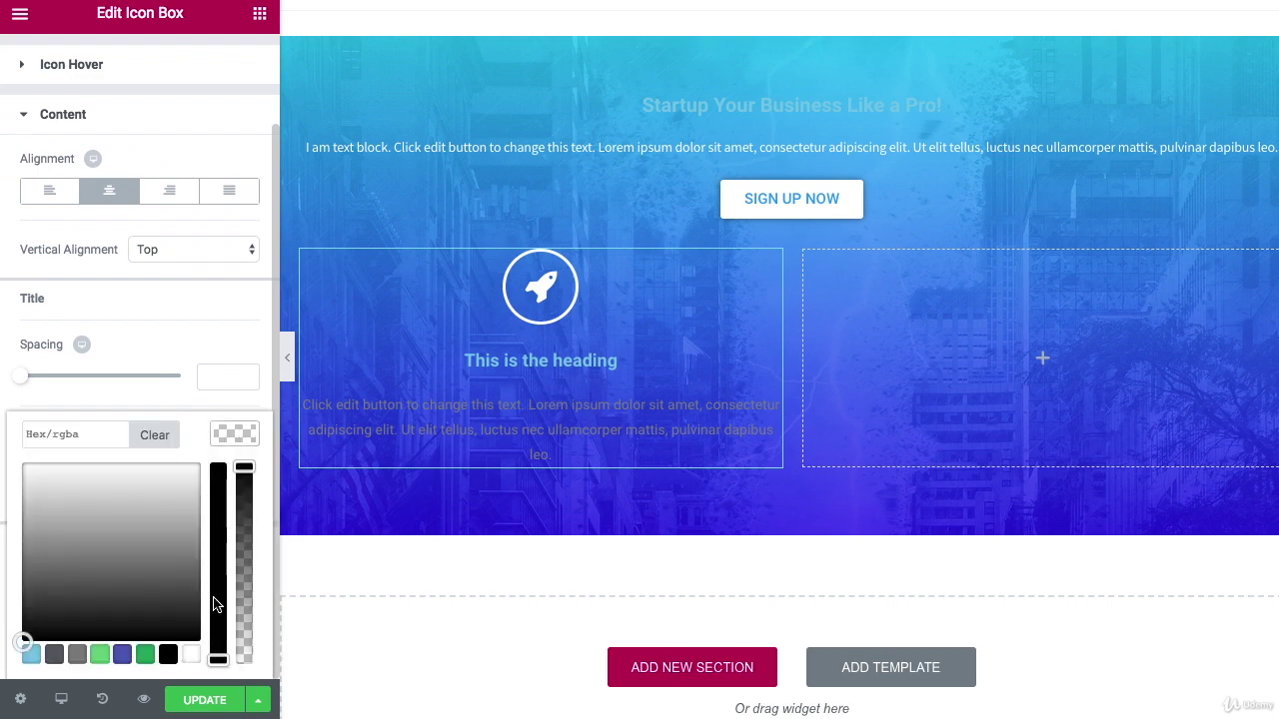
left_click(191, 654)
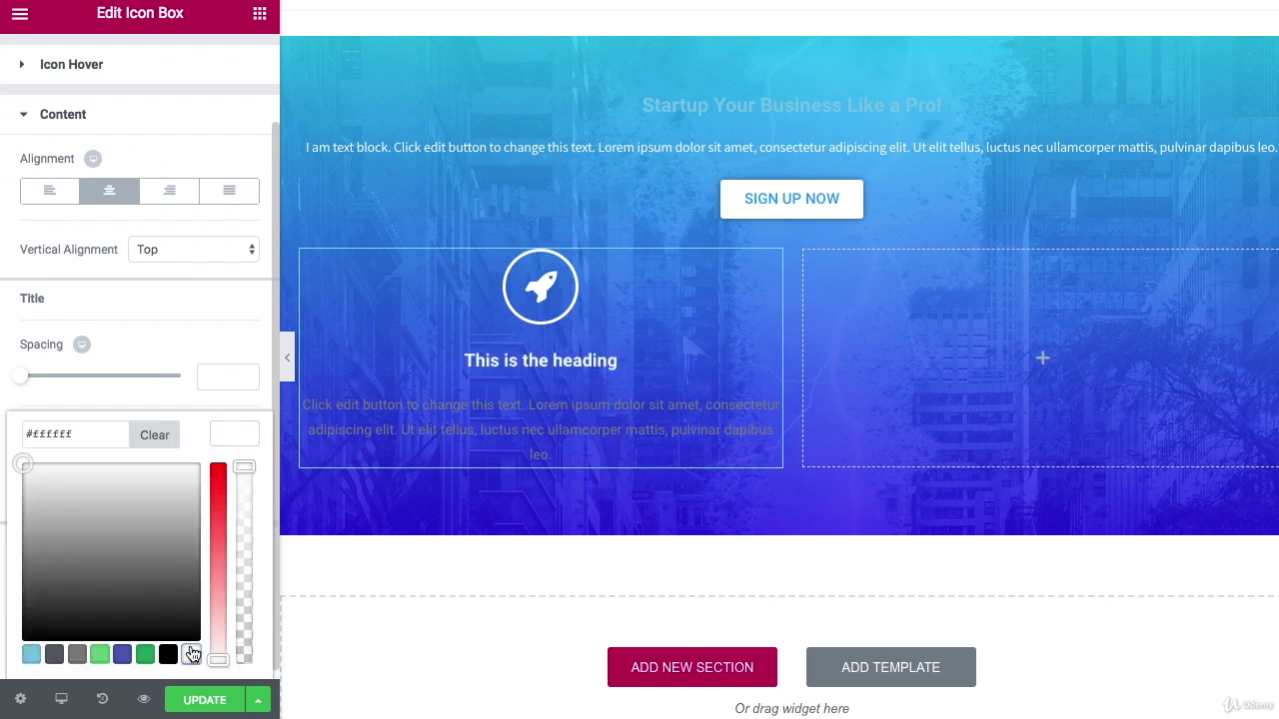
left_click(182, 336)
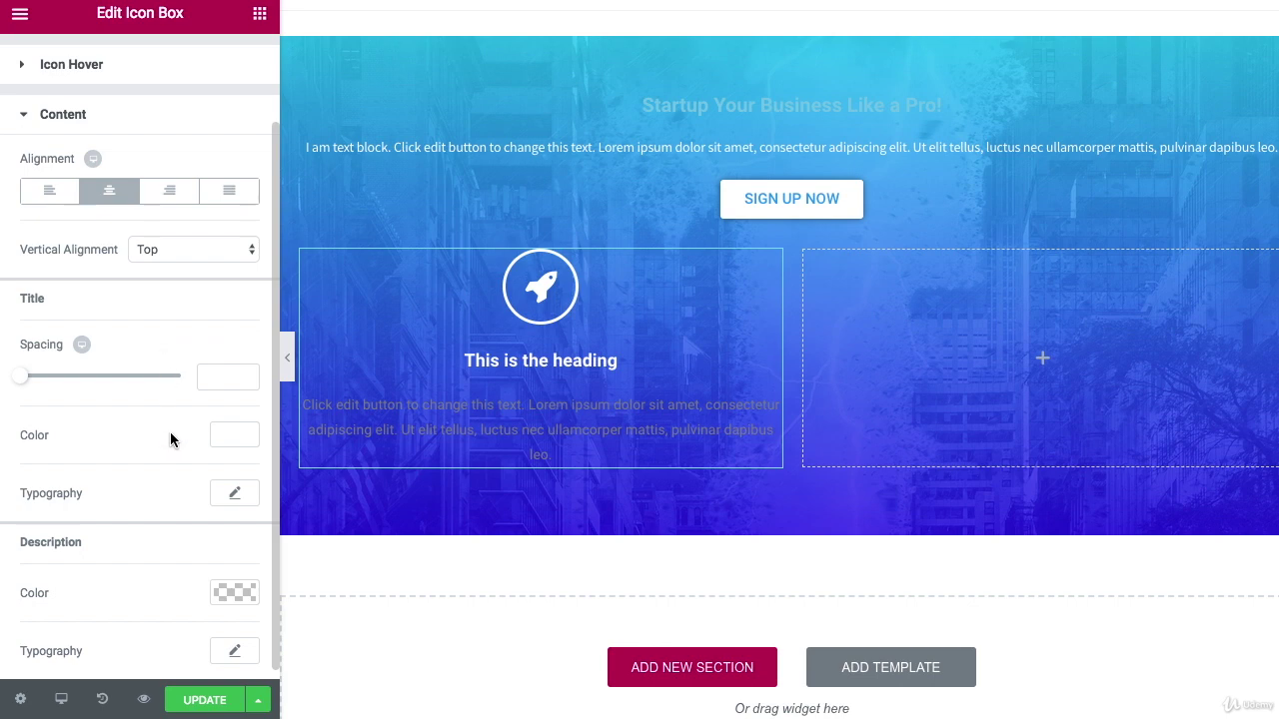
- Set the font family of the icon box's description to Source Sans Pro
left_click(235, 651)
scroll(163, 612, "down", 4)
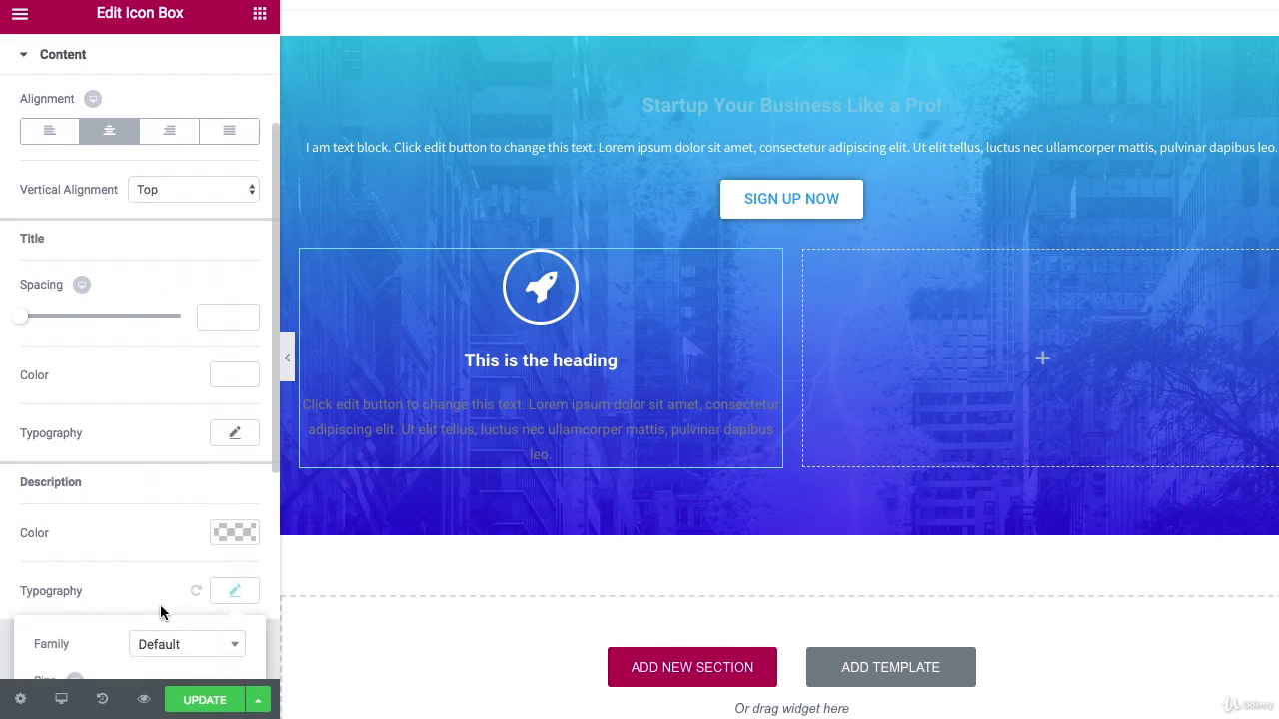
left_click(199, 354)
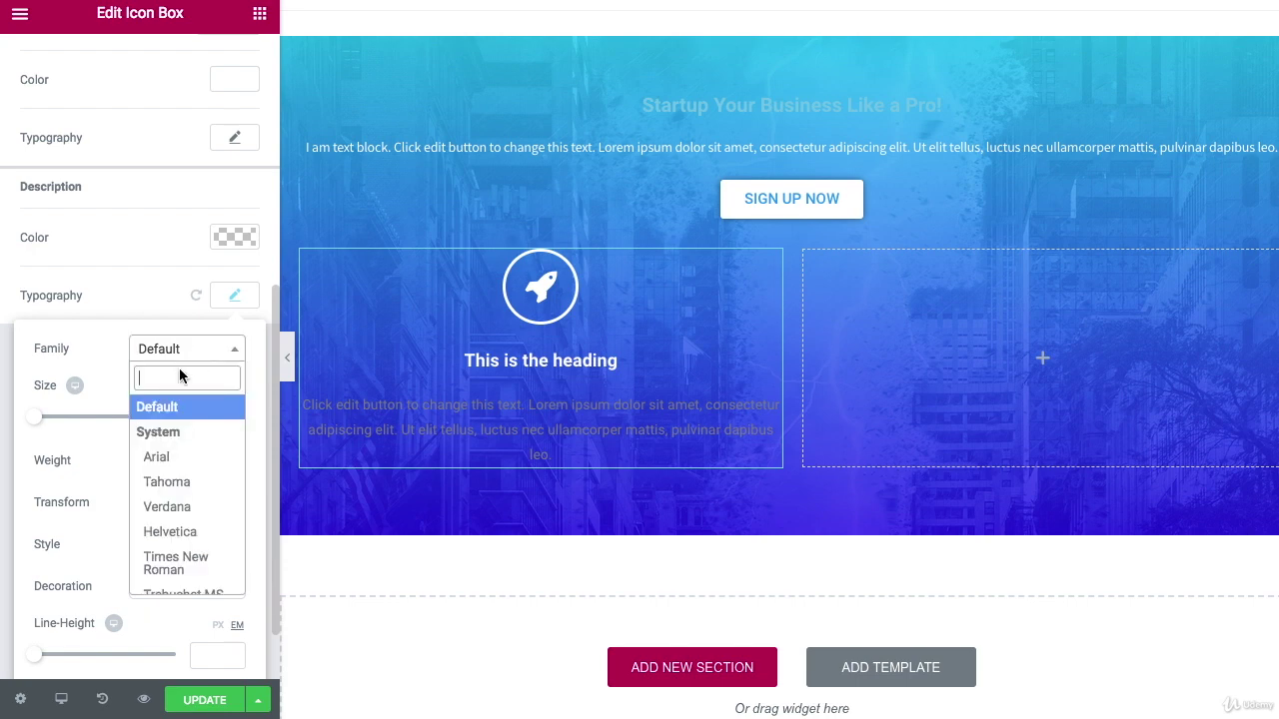
type("sour")
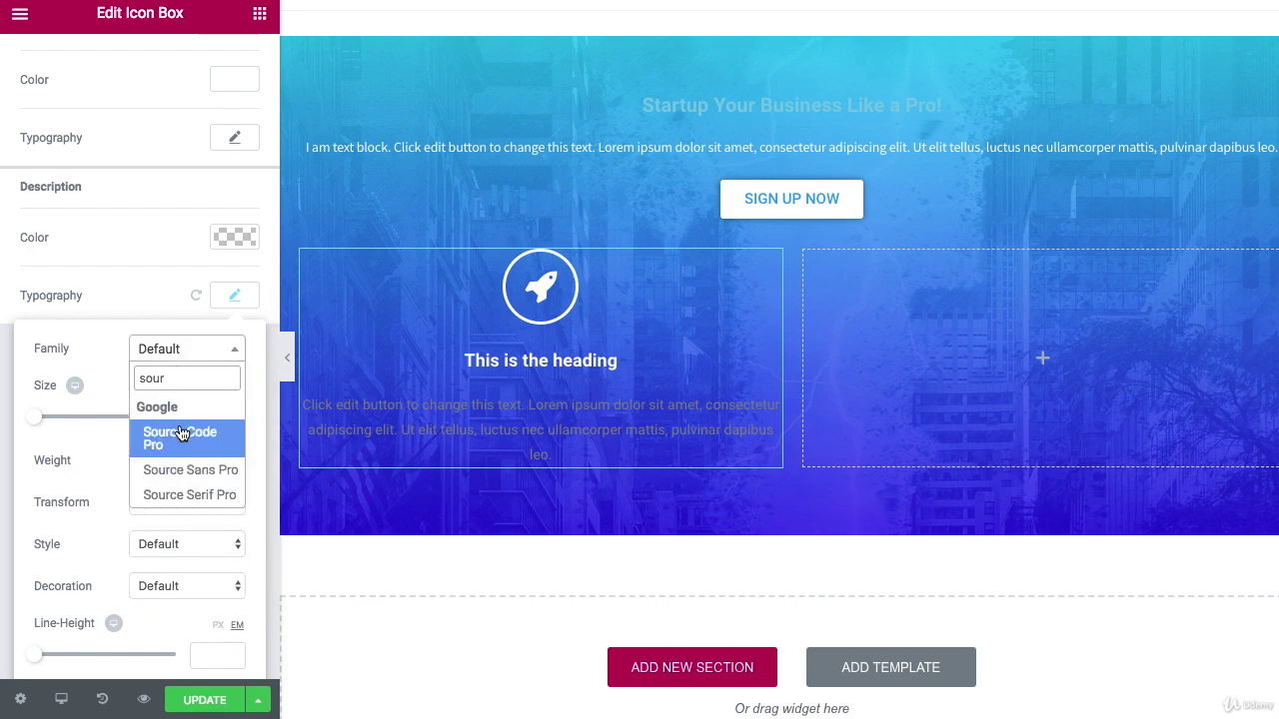
left_click(182, 468)
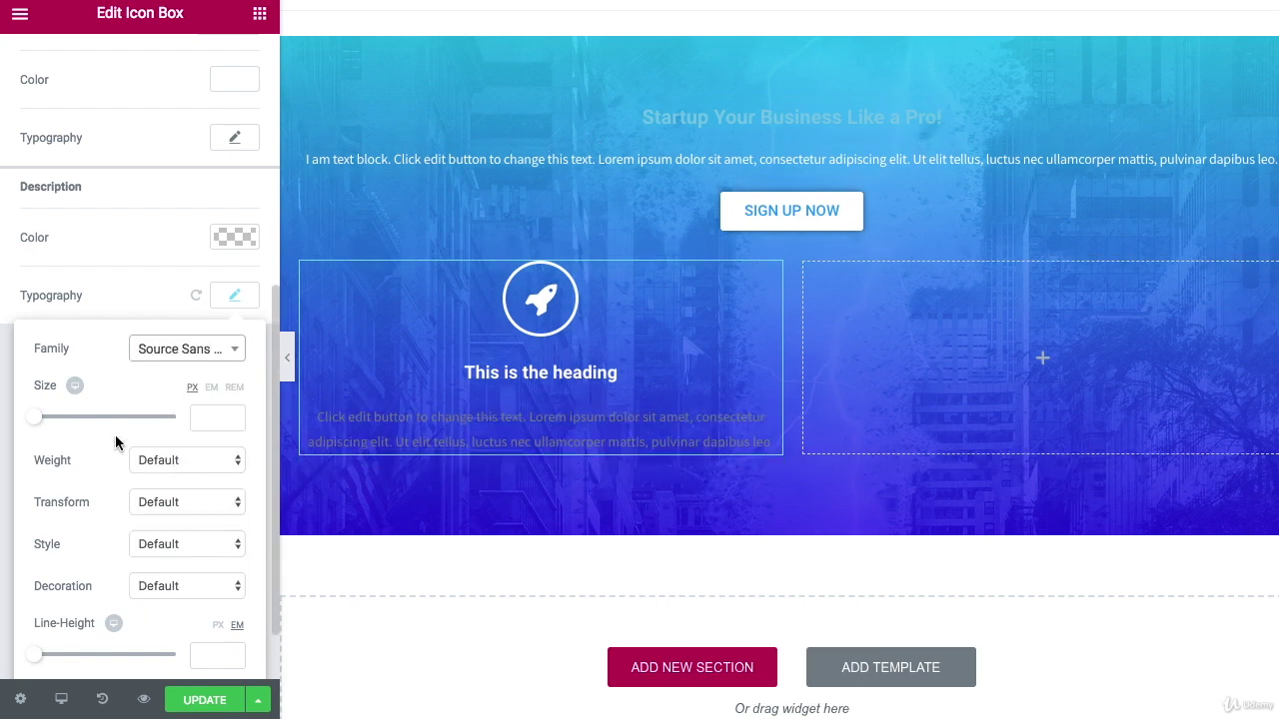
scroll(123, 446, "down", 1)
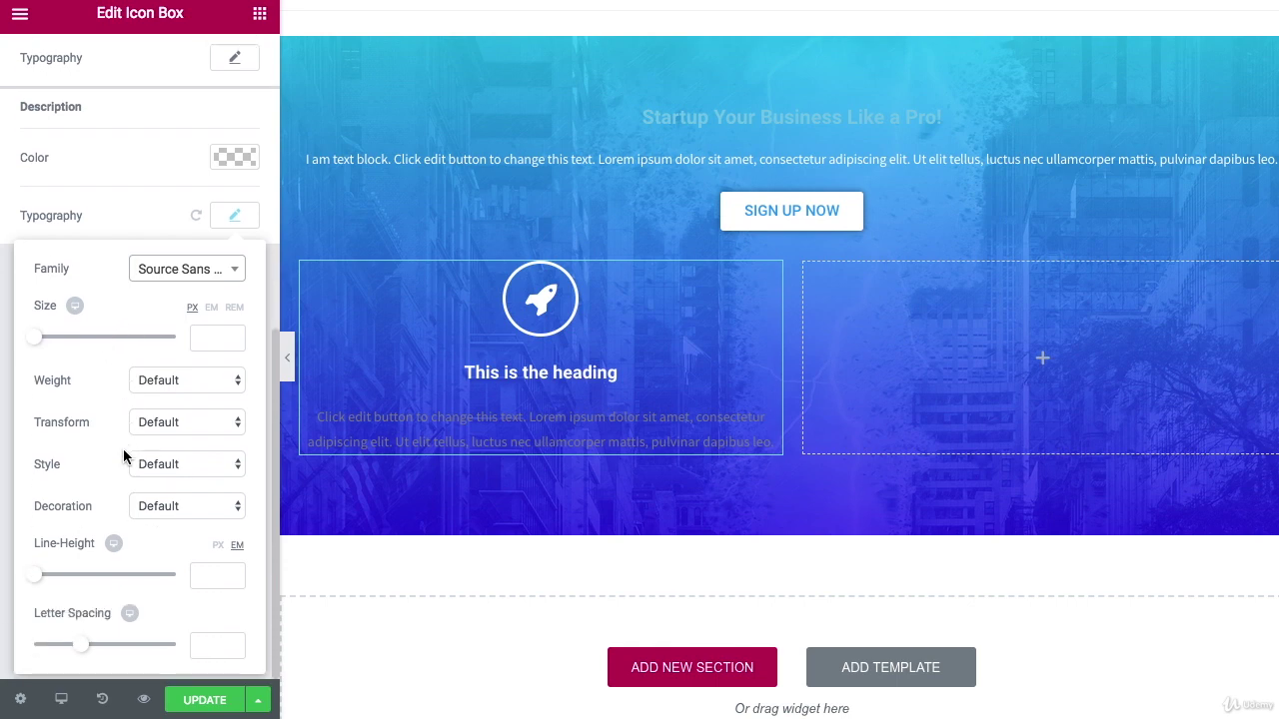
scroll(122, 448, "up", 1)
left_click(131, 295)
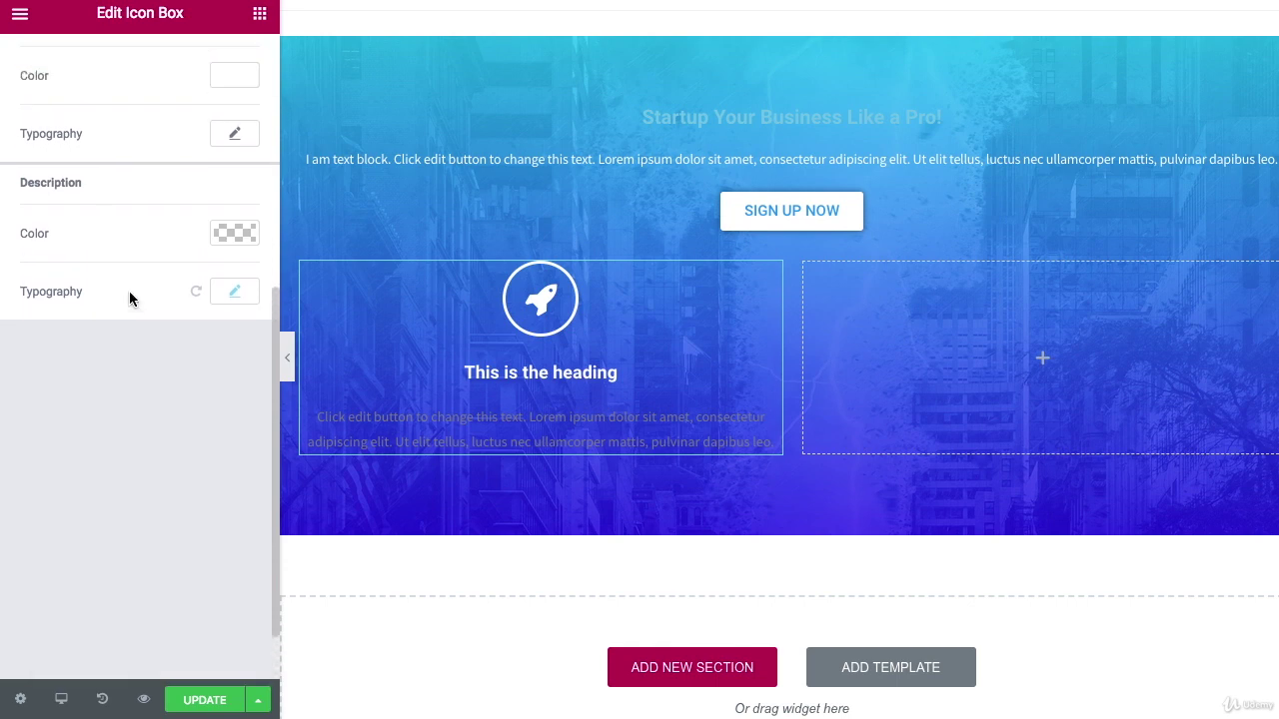
- Set the colour of the icon box's description to white #ffffff
left_click(237, 232)
left_click(192, 450)
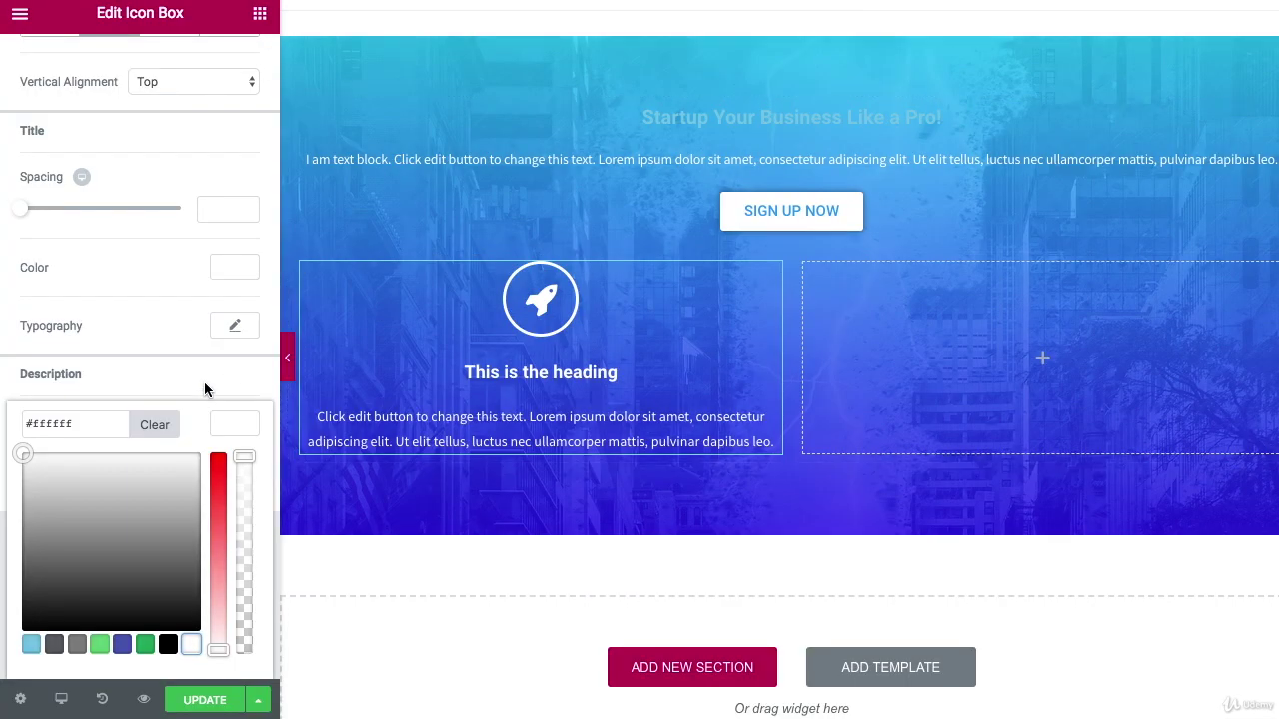
scroll(120, 111, "up", 1)
- Replace the icon box's title with "Successfully Launch"
scroll(121, 118, "up", 5)
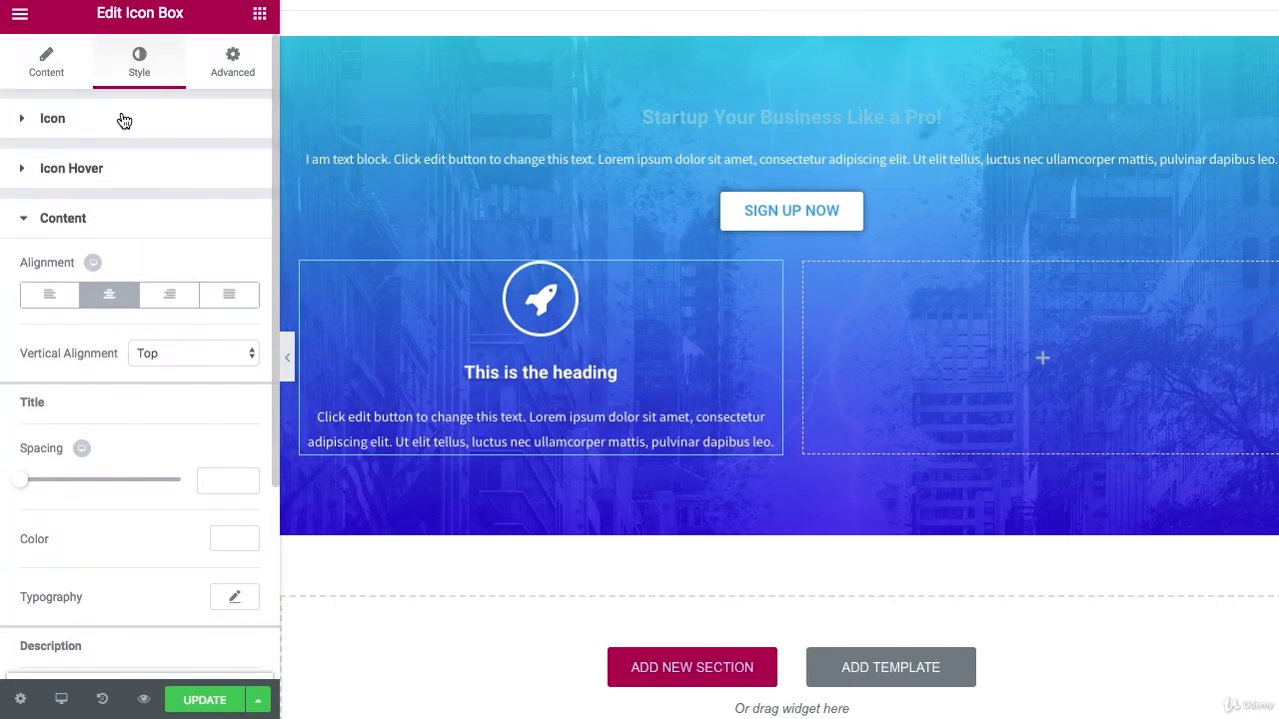
left_click(63, 78)
double_click(156, 369)
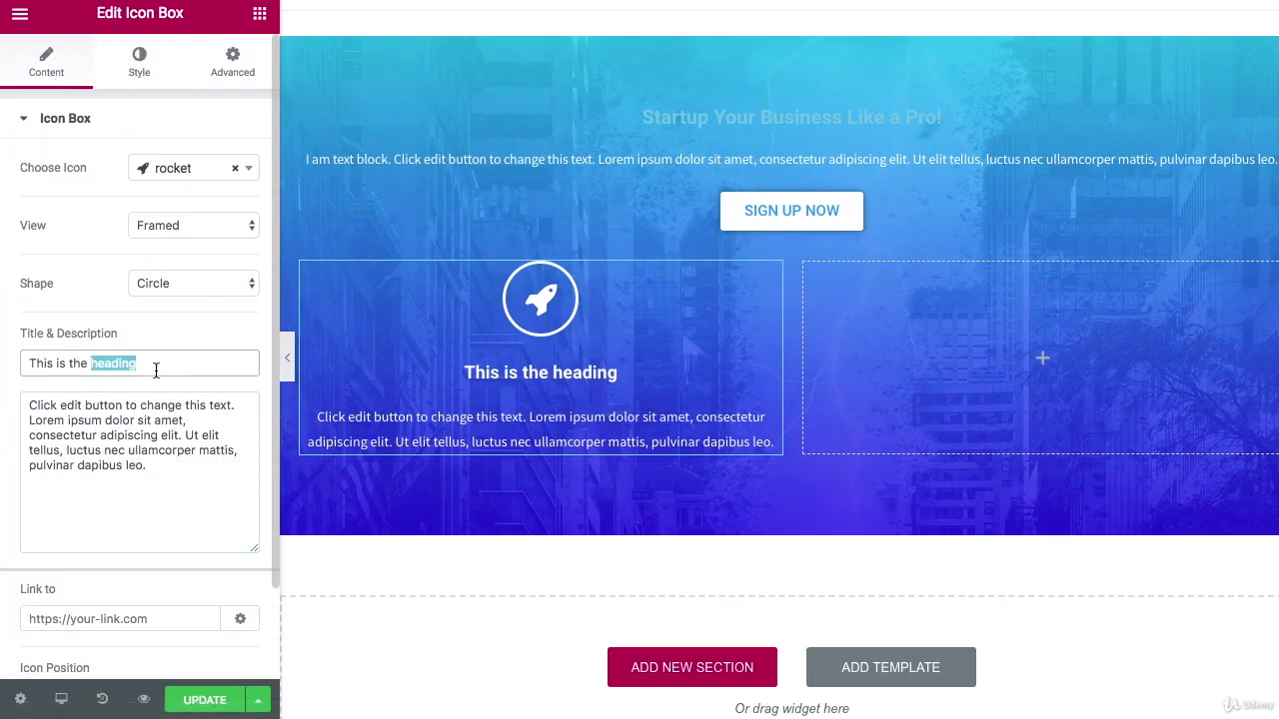
triple_click(155, 368)
type("Succ")
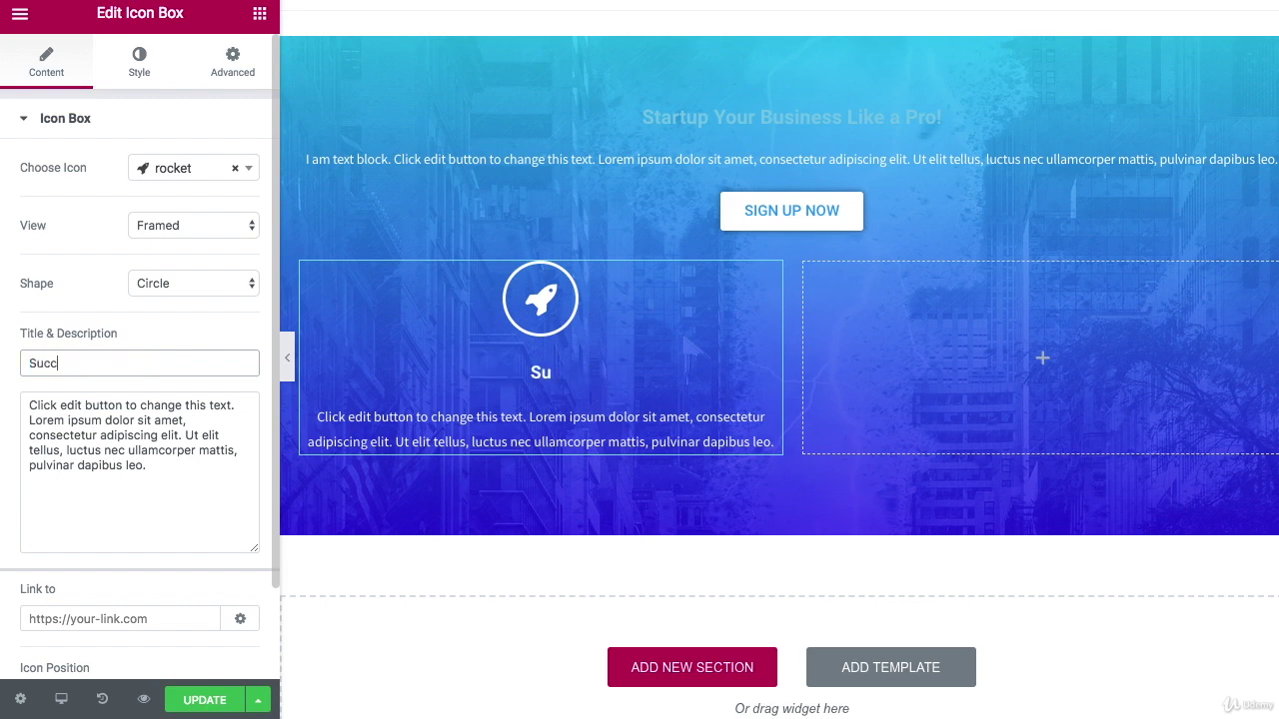
type("essfully Lau")
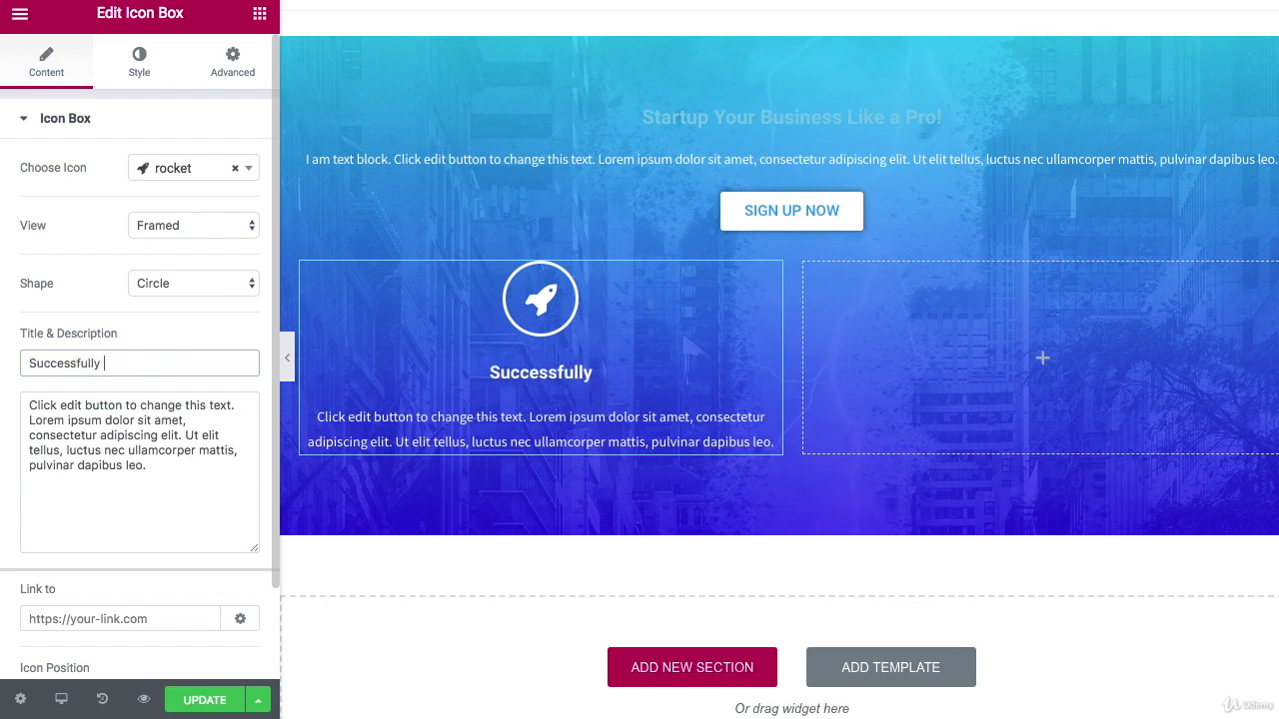
type("nched")
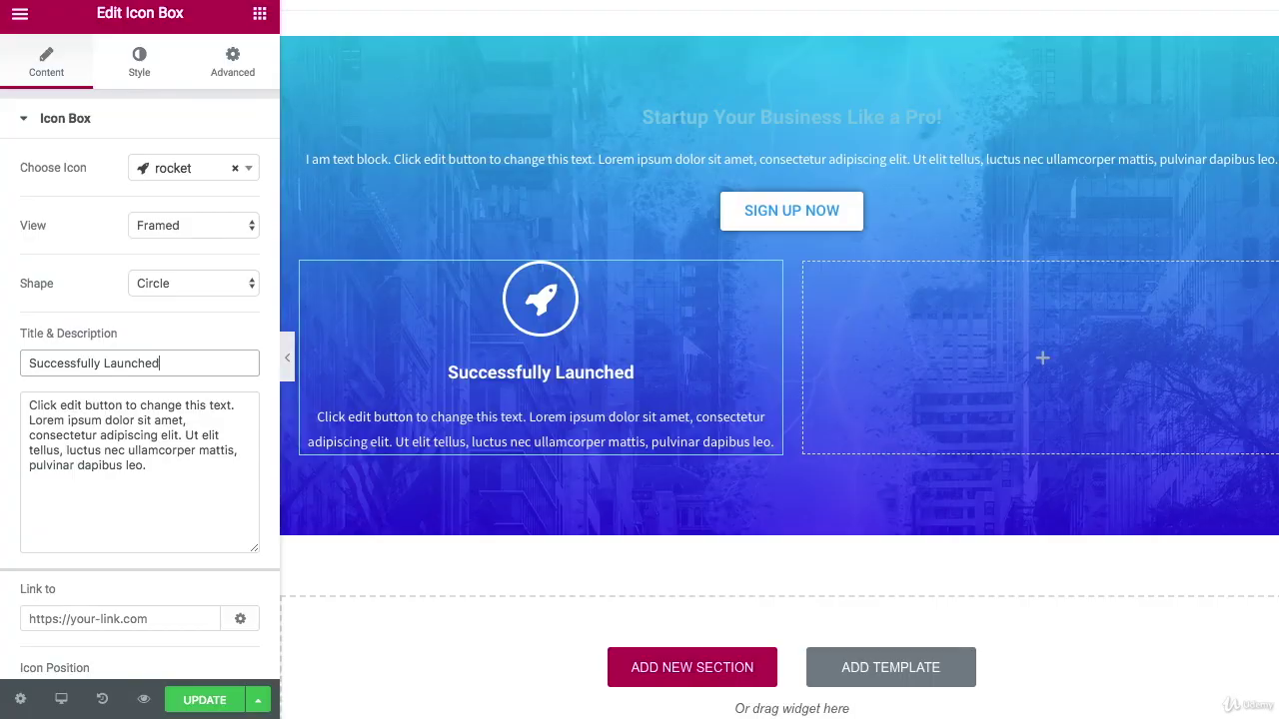
left_click(177, 362)
key("BackSpace")
key("BackSpace")
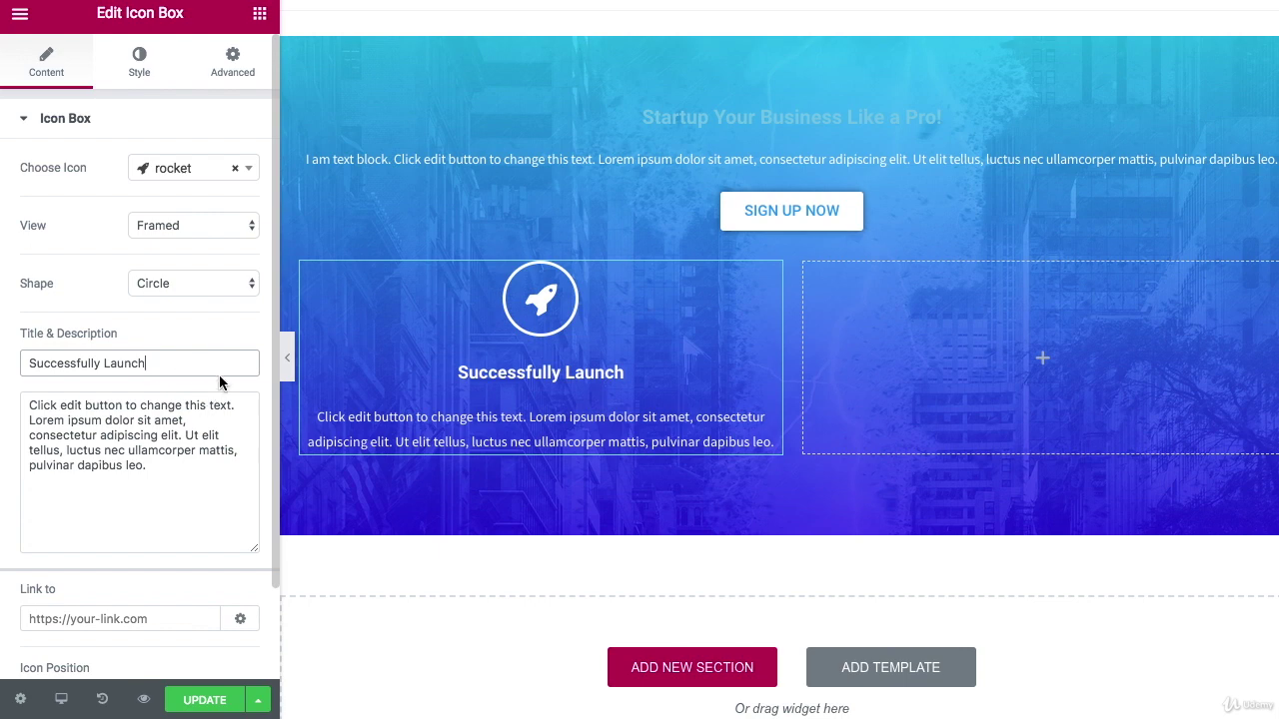
scroll(219, 375, "down", 1)
scroll(219, 374, "up", 1)
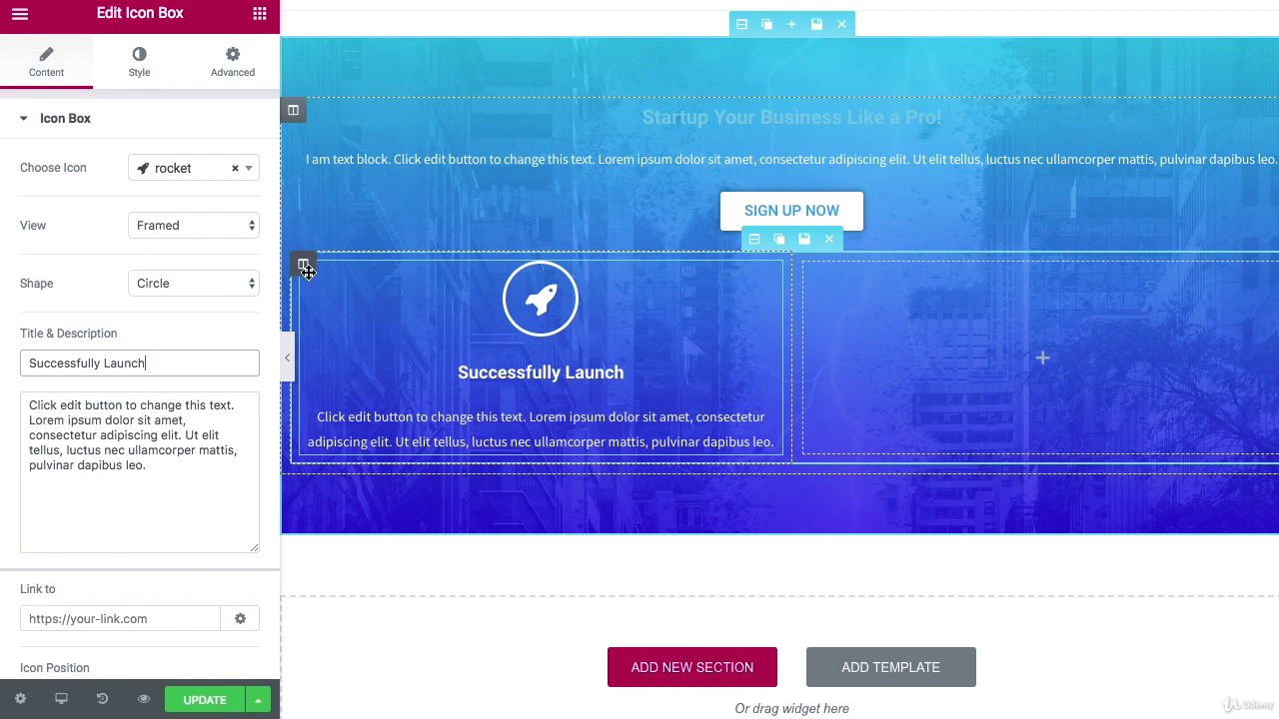
- Duplicate the rocket icon box's column twice and delete the empty column at the end of the row
mouse_move(307, 270)
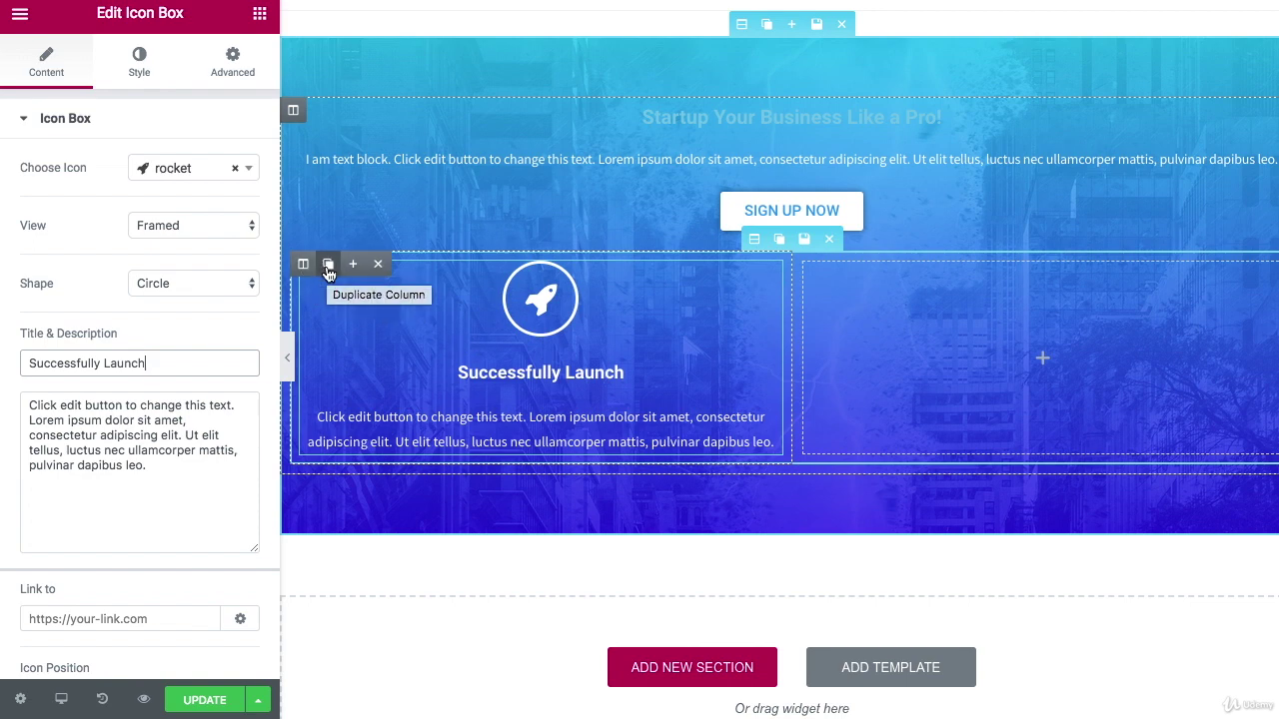
left_click(328, 265)
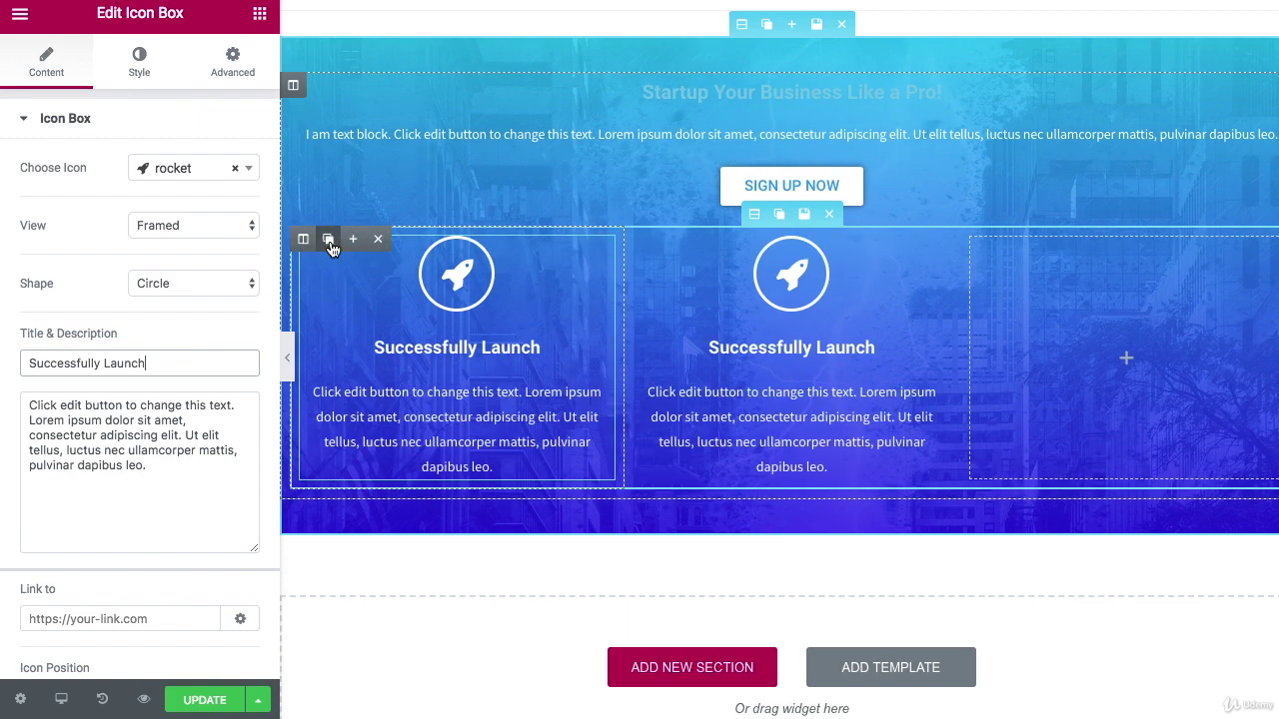
left_click(330, 245)
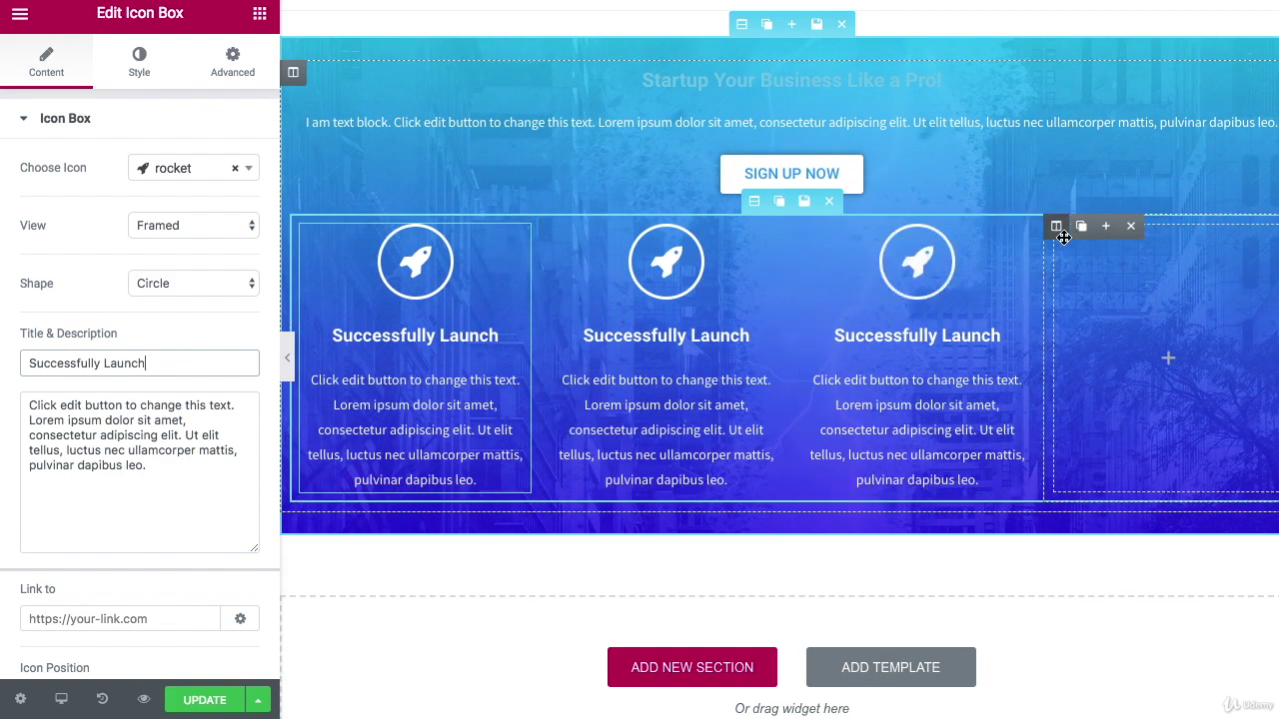
left_click(1132, 227)
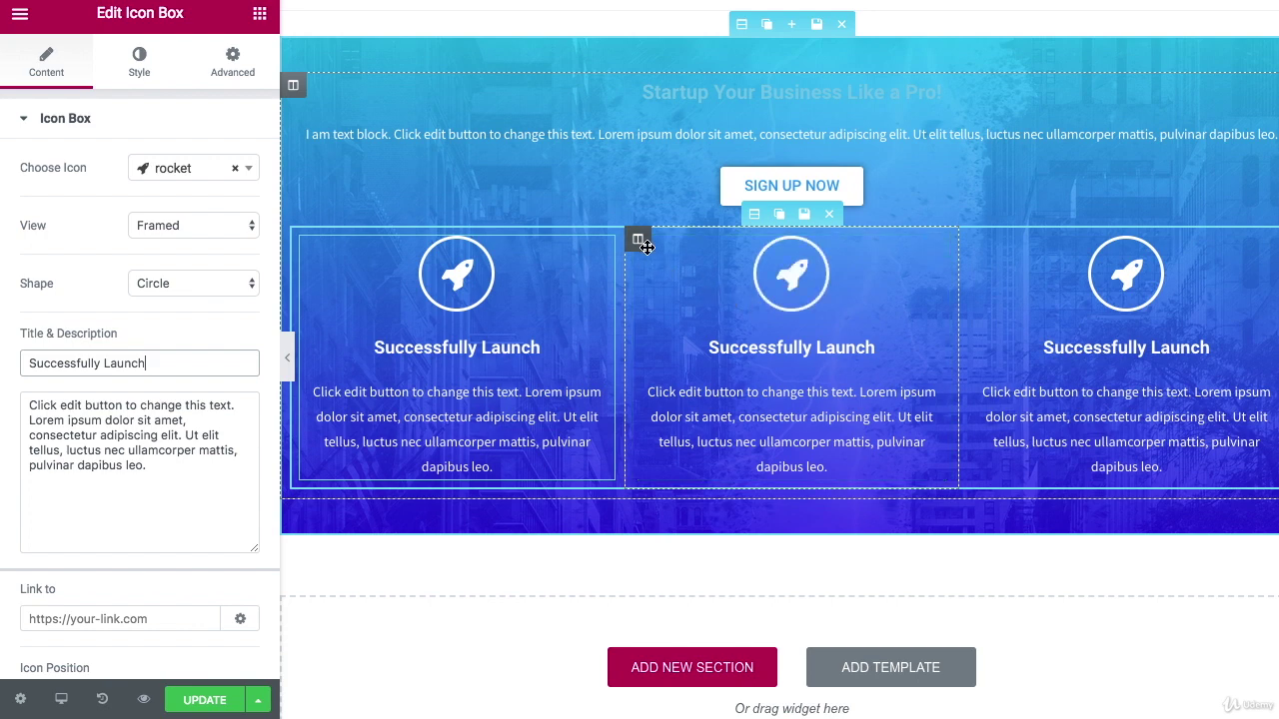
mouse_move(644, 245)
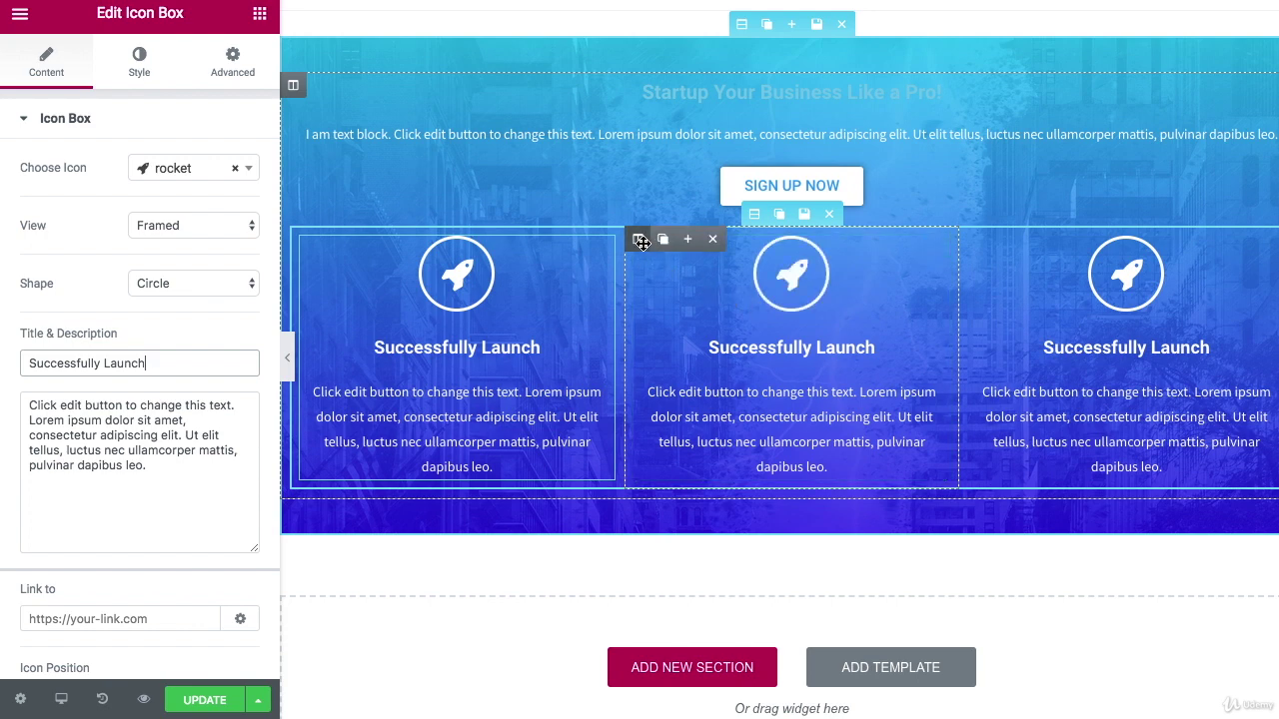
left_click(640, 241)
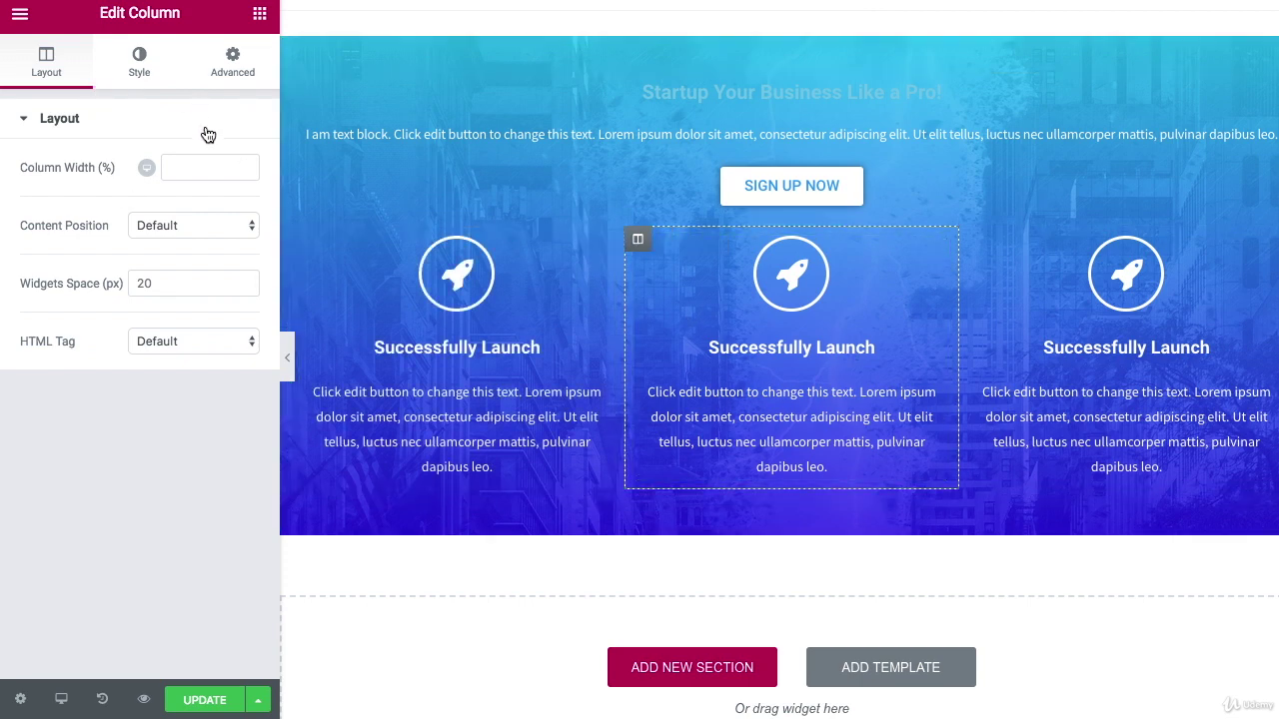
left_click(158, 82)
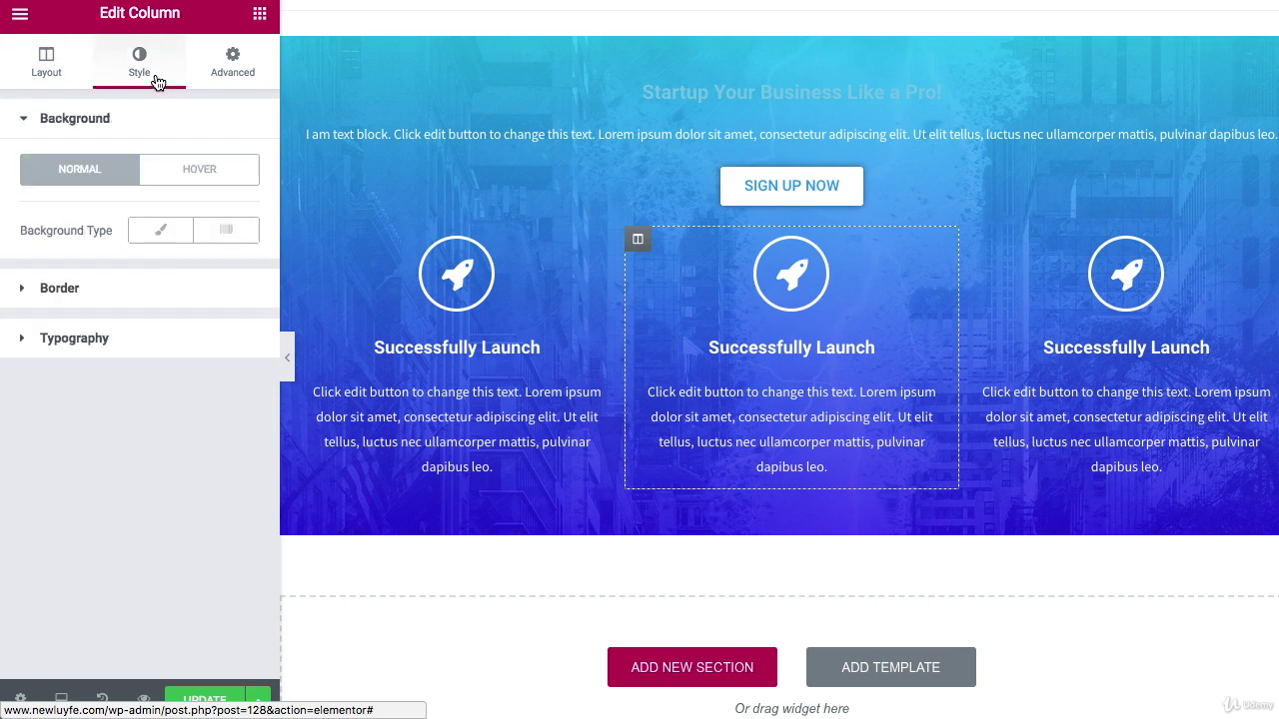
left_click(221, 80)
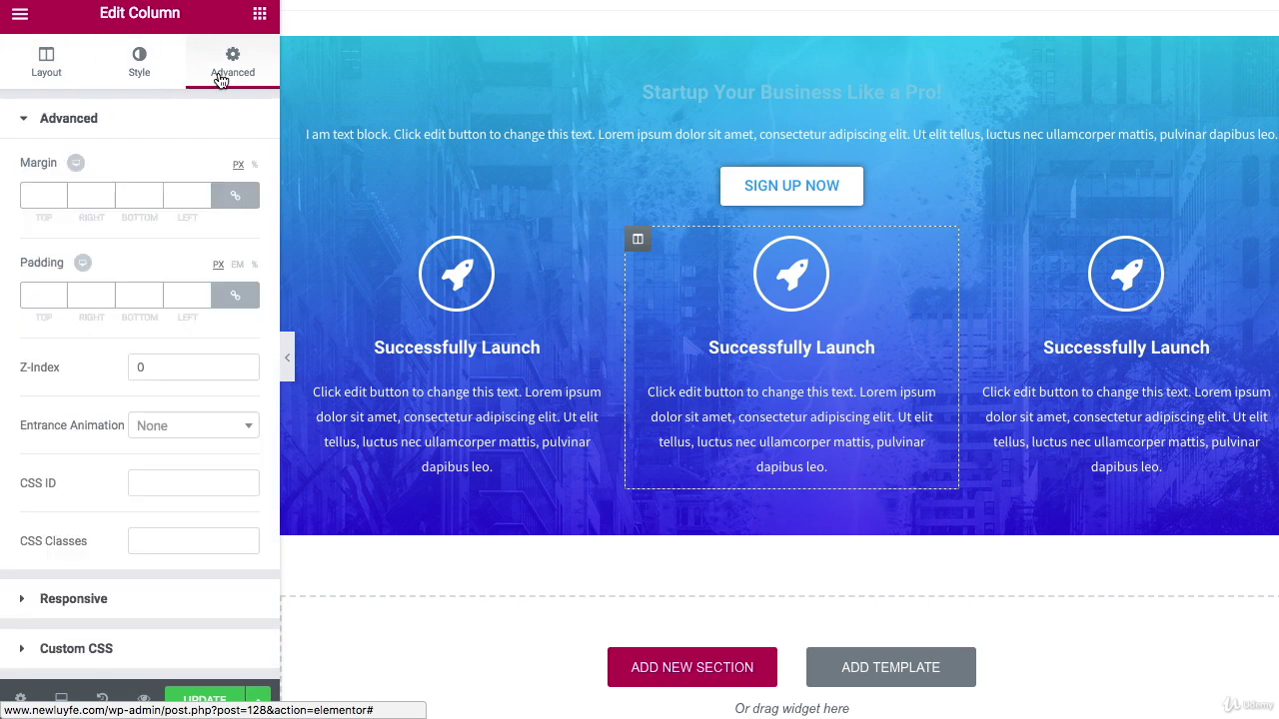
left_click(158, 83)
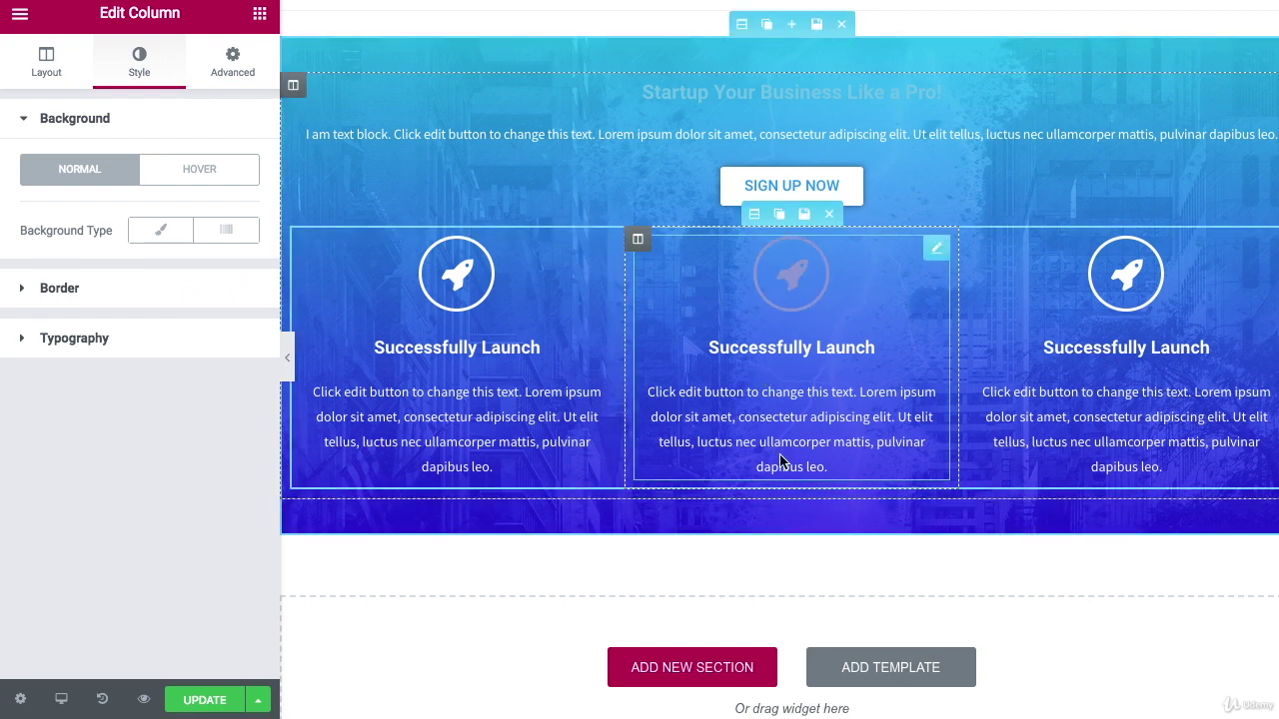
- Change the title of the middle column's icon box to "iOS Mobile App Live"
mouse_move(937, 254)
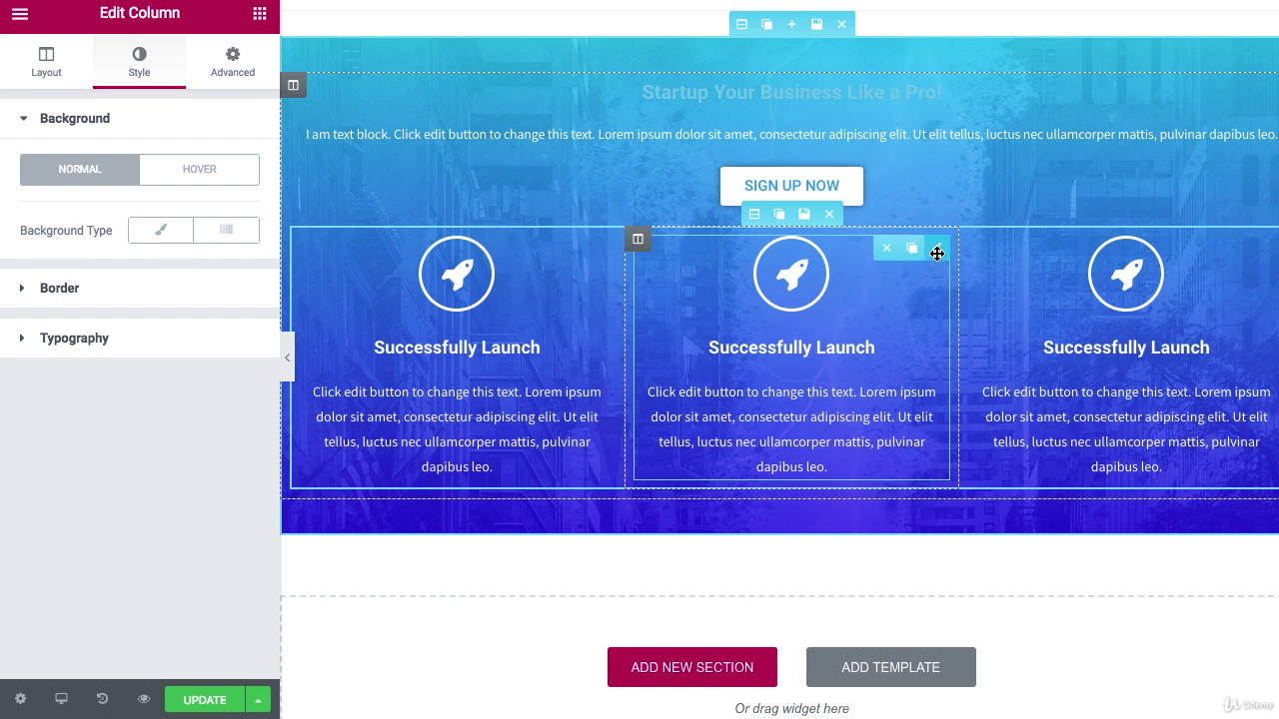
left_click(937, 251)
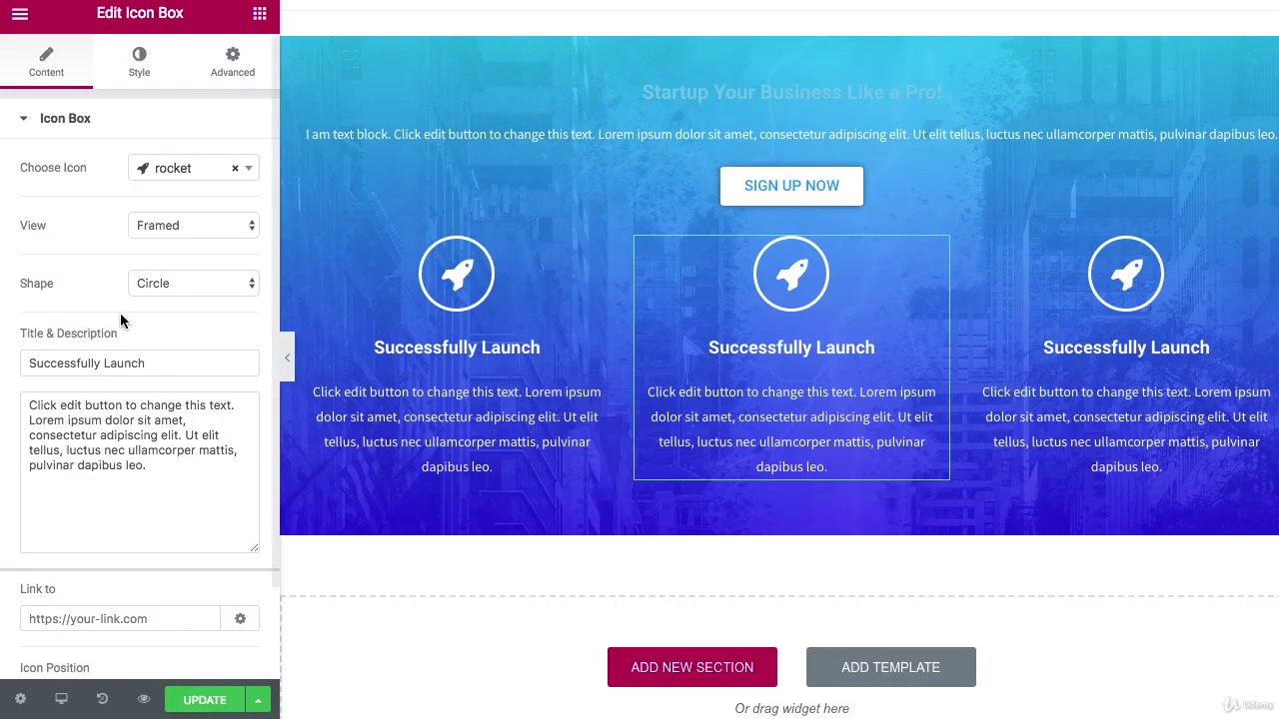
left_click(160, 362)
key("ctrl+a")
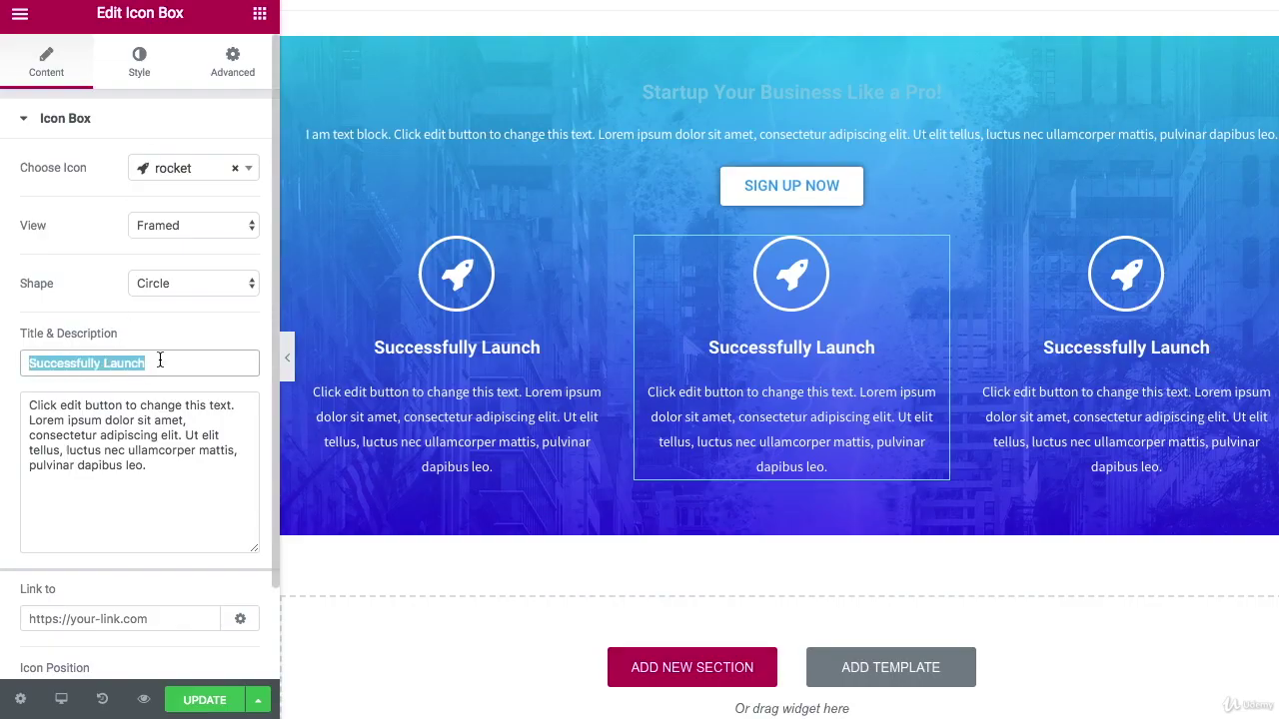
type("iOS ")
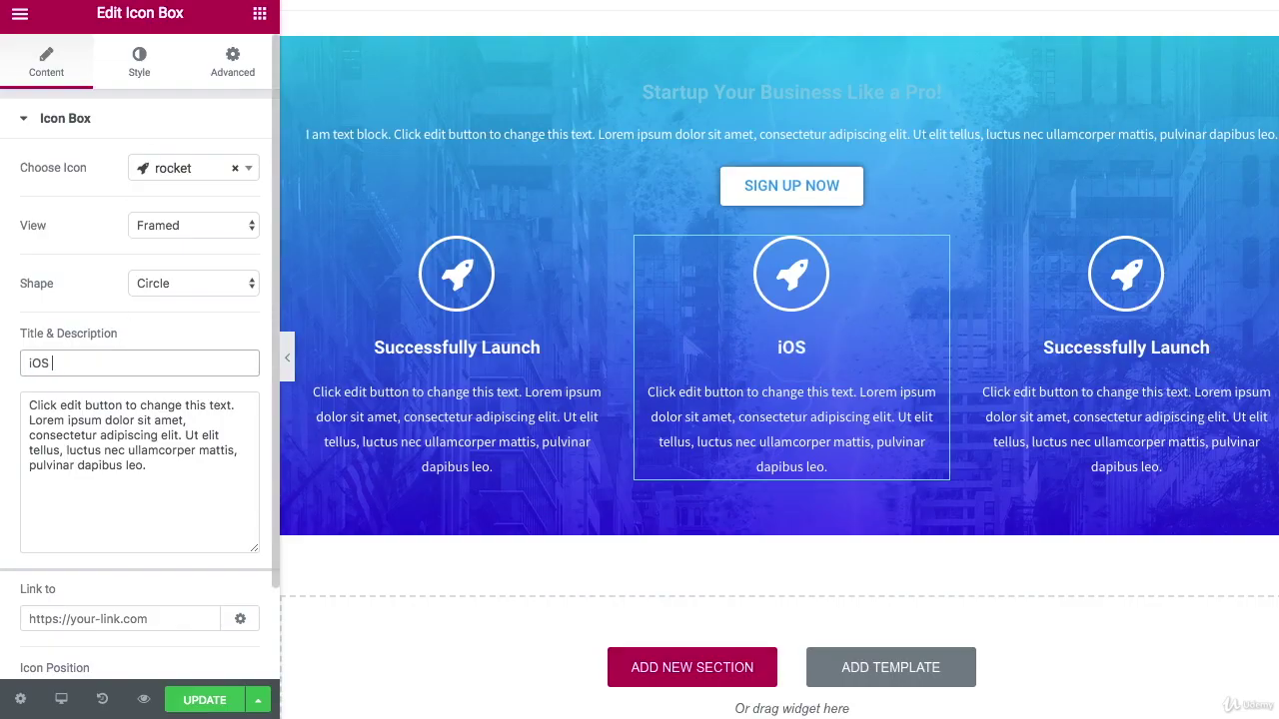
type("Mobile App Live")
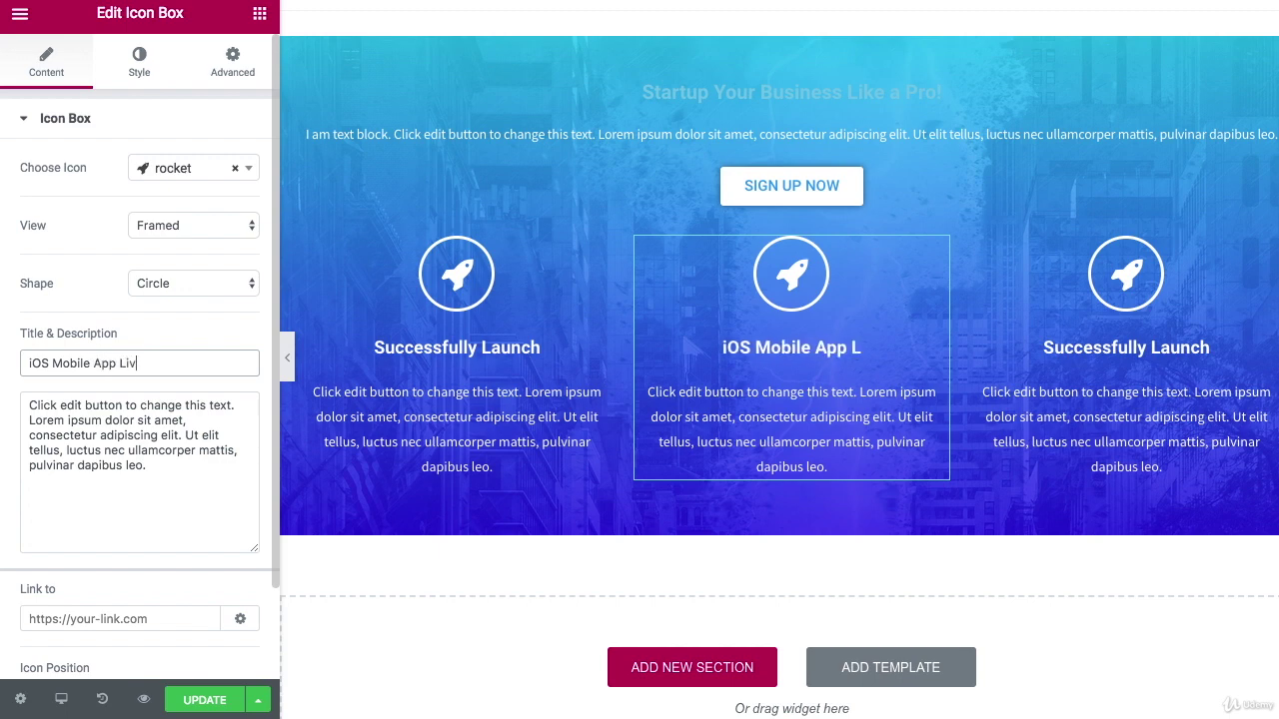
- Change the icon of the "iOS Mobile App Live" icon box to mobile-phone
left_click(196, 172)
type("phone")
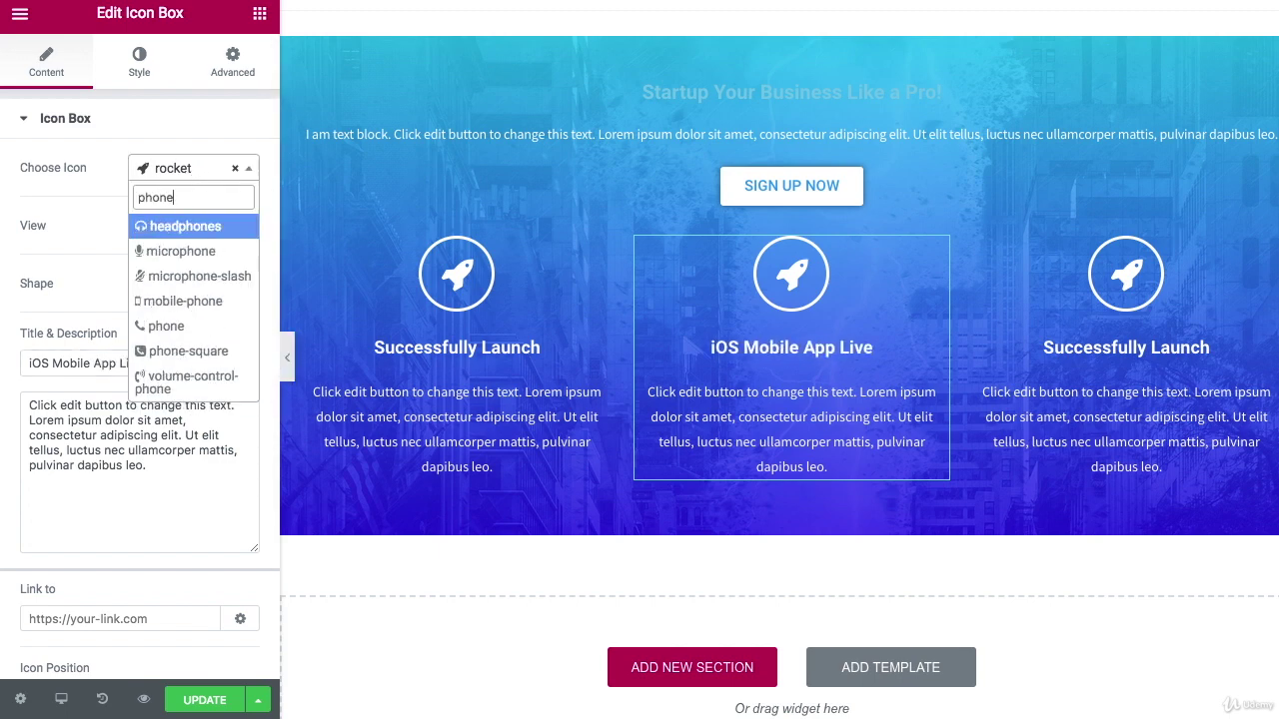
left_click(194, 301)
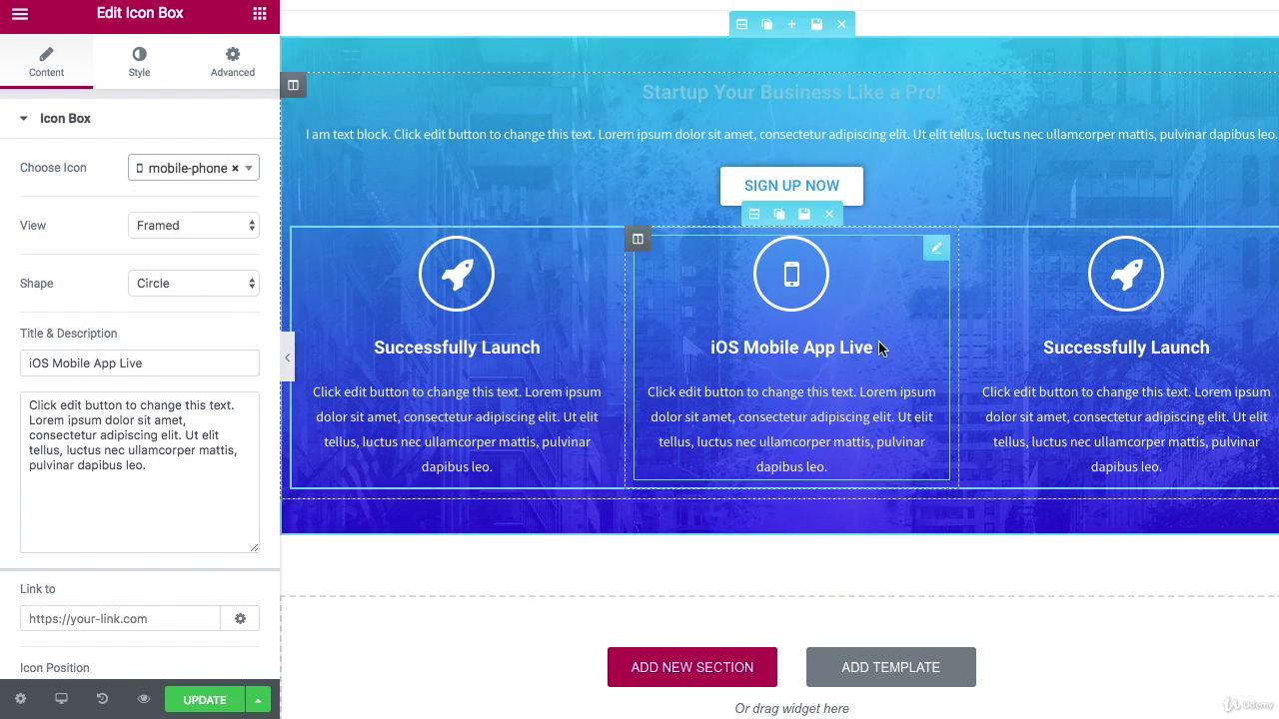
- Replace the title of the third column's icon box with "Crowdfund Completed"
left_click(1267, 247)
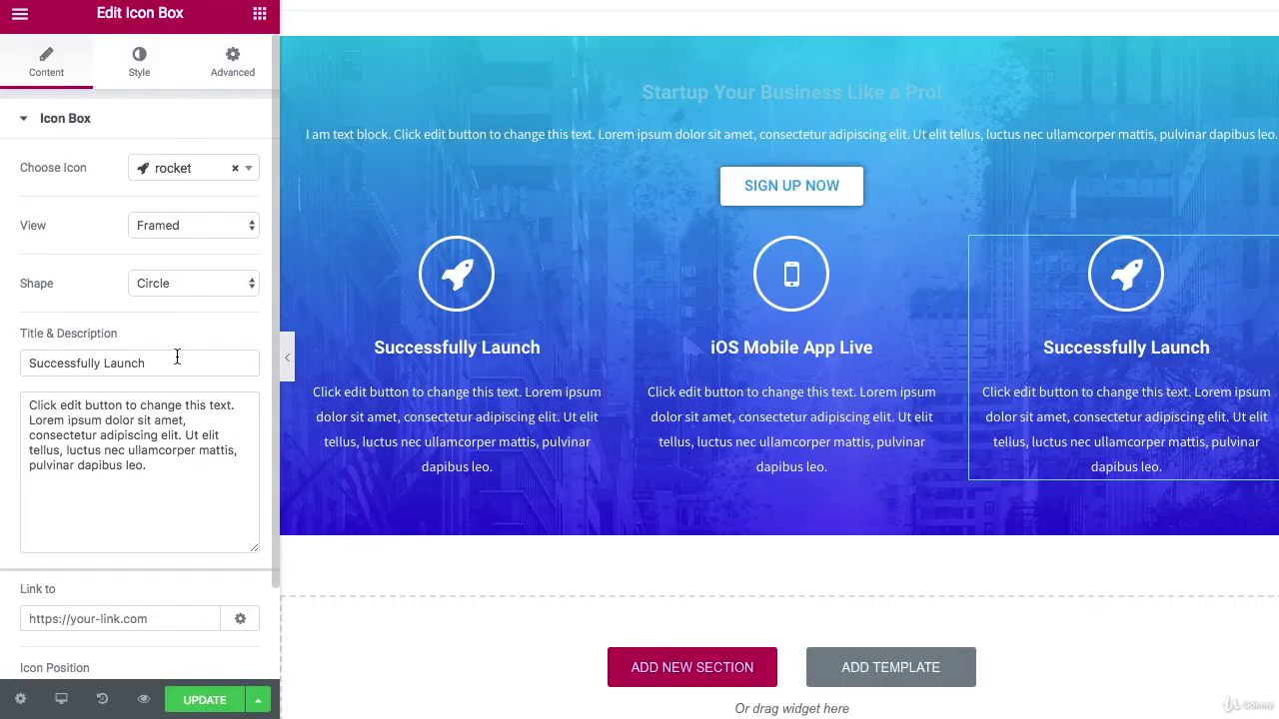
triple_click(177, 360)
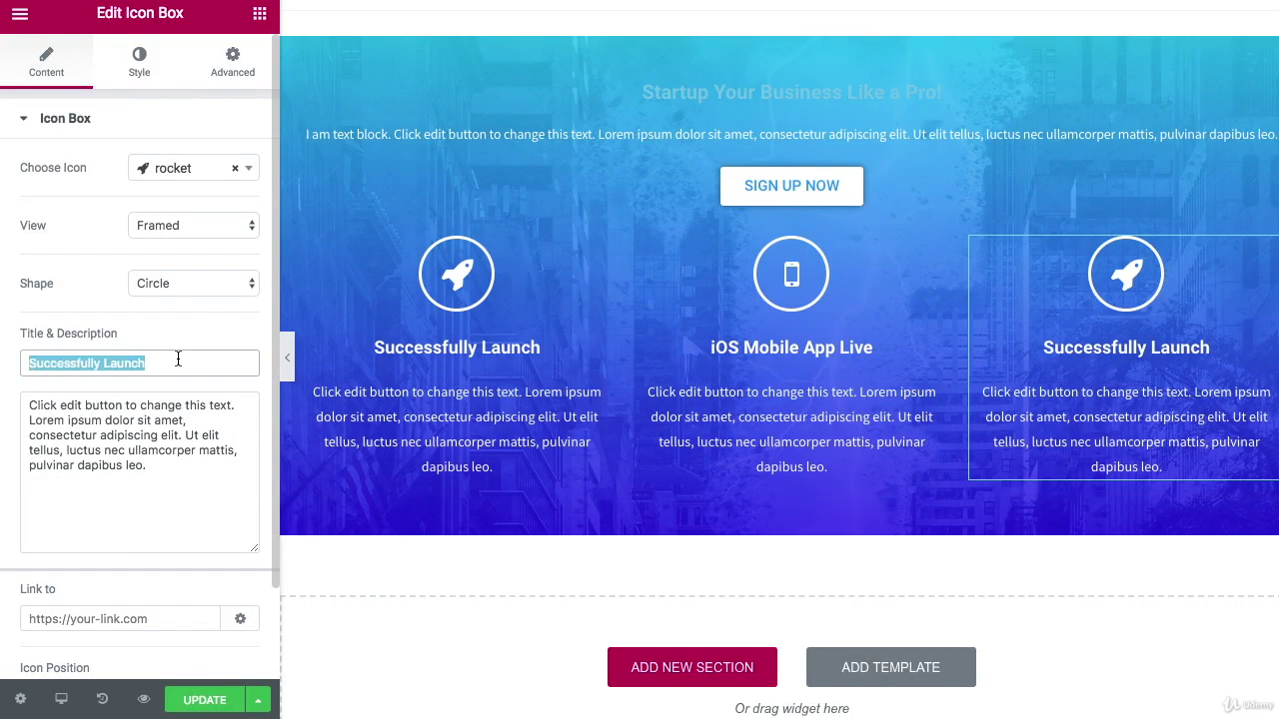
type("Crowdfund Comple")
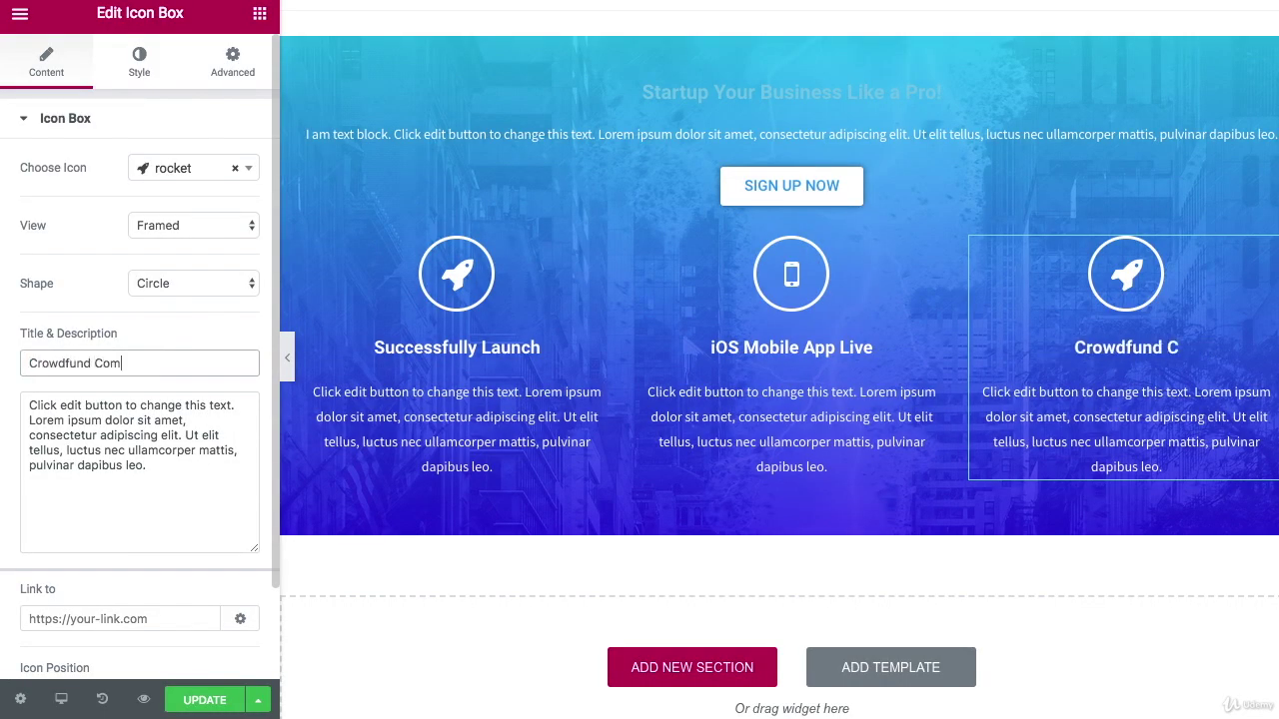
type("ted")
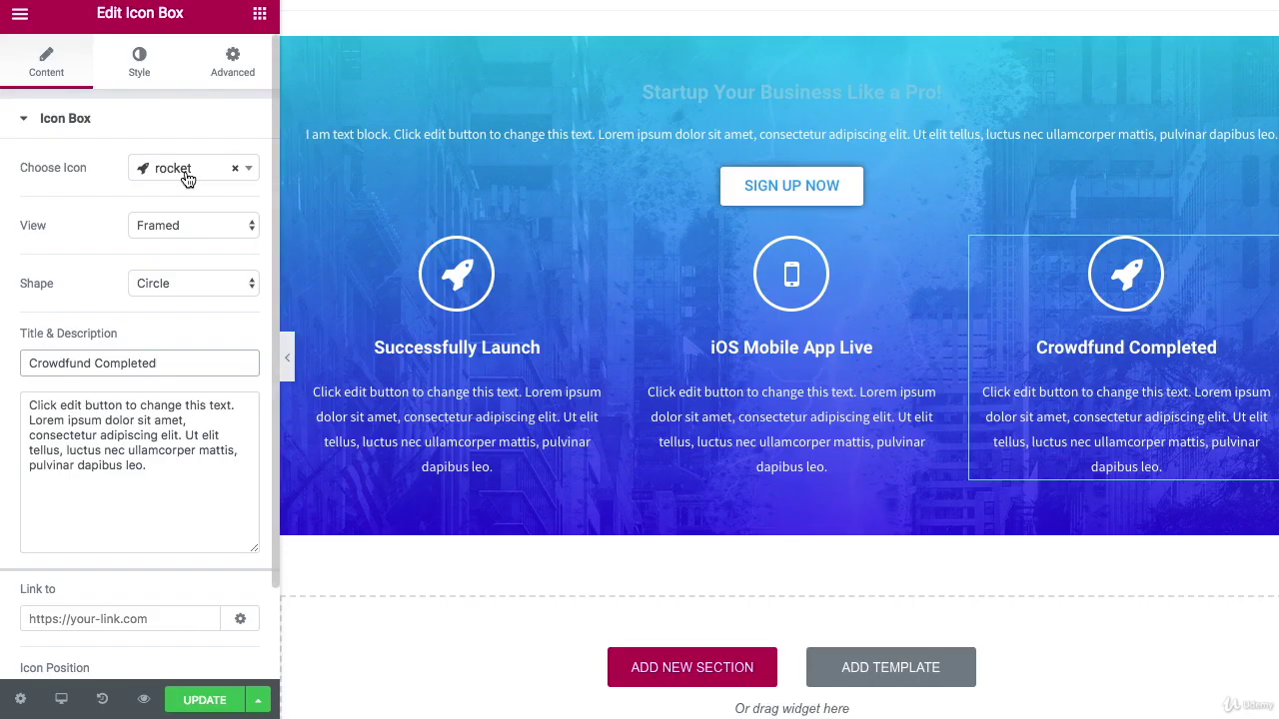
- Change the icon of the "Crowdfund Completed" icon box to money and preview the hero section at full width
left_click(187, 176)
type("mone")
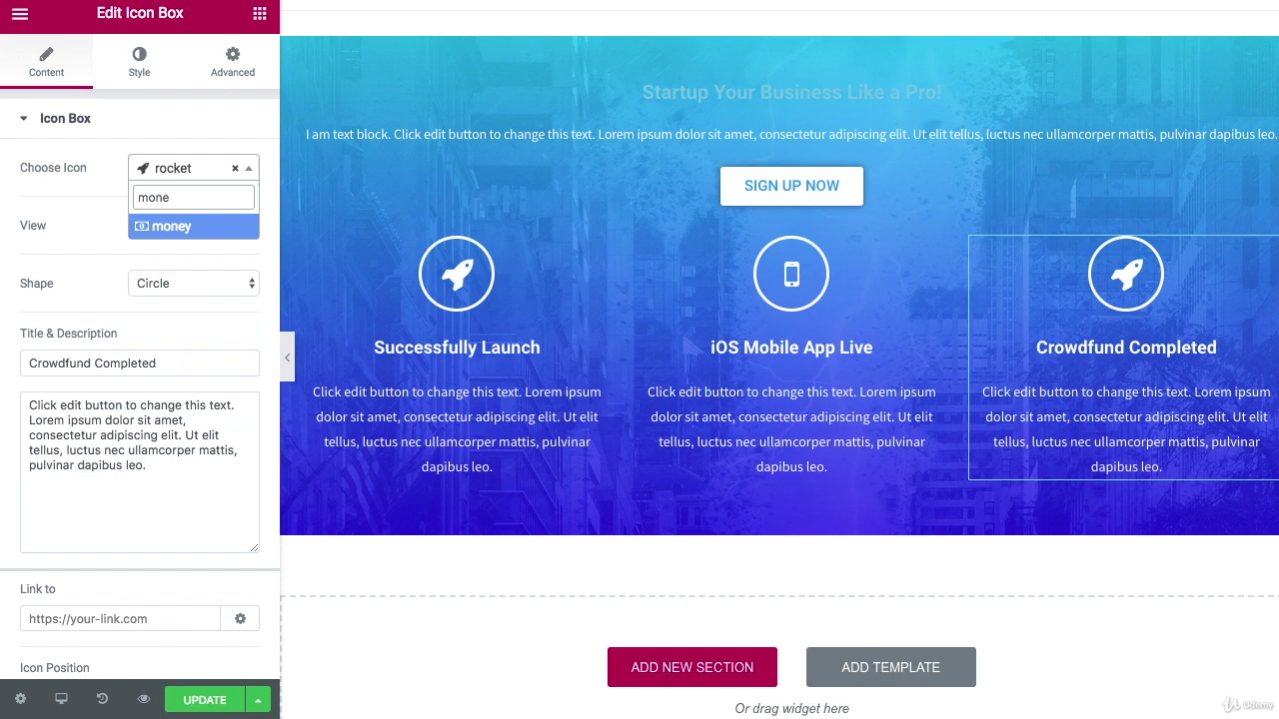
left_click(192, 228)
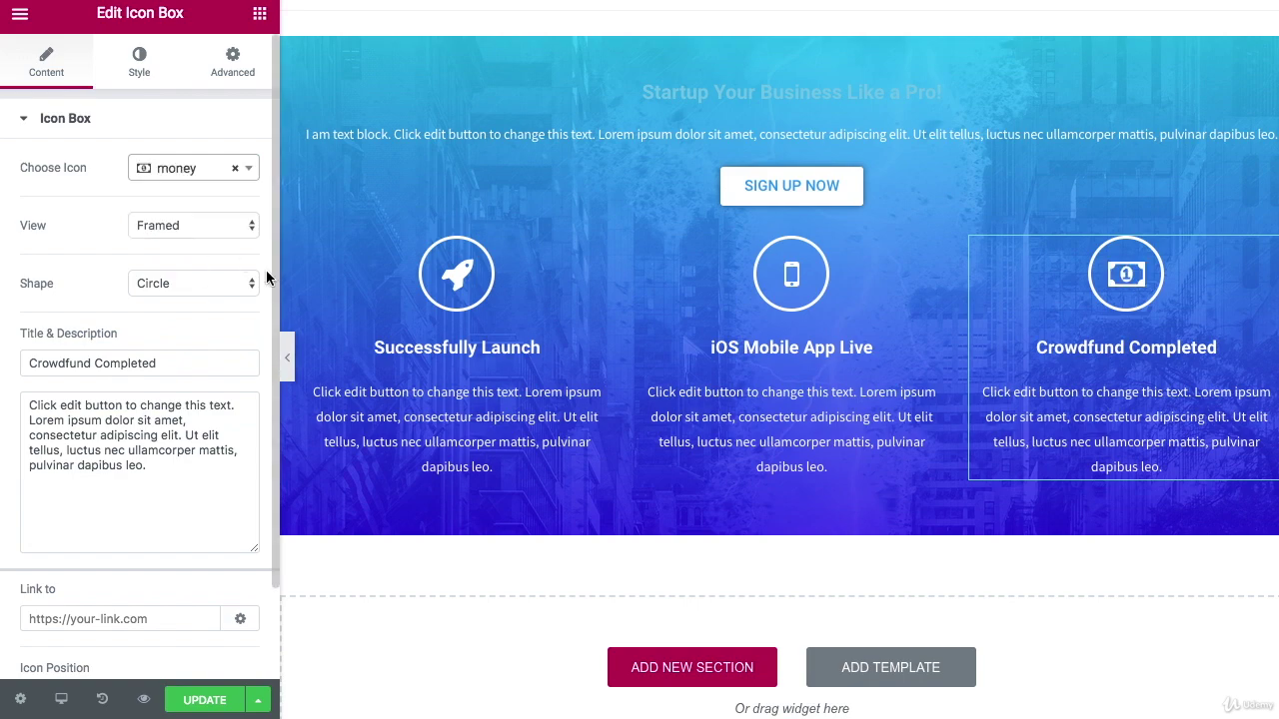
left_click(289, 357)
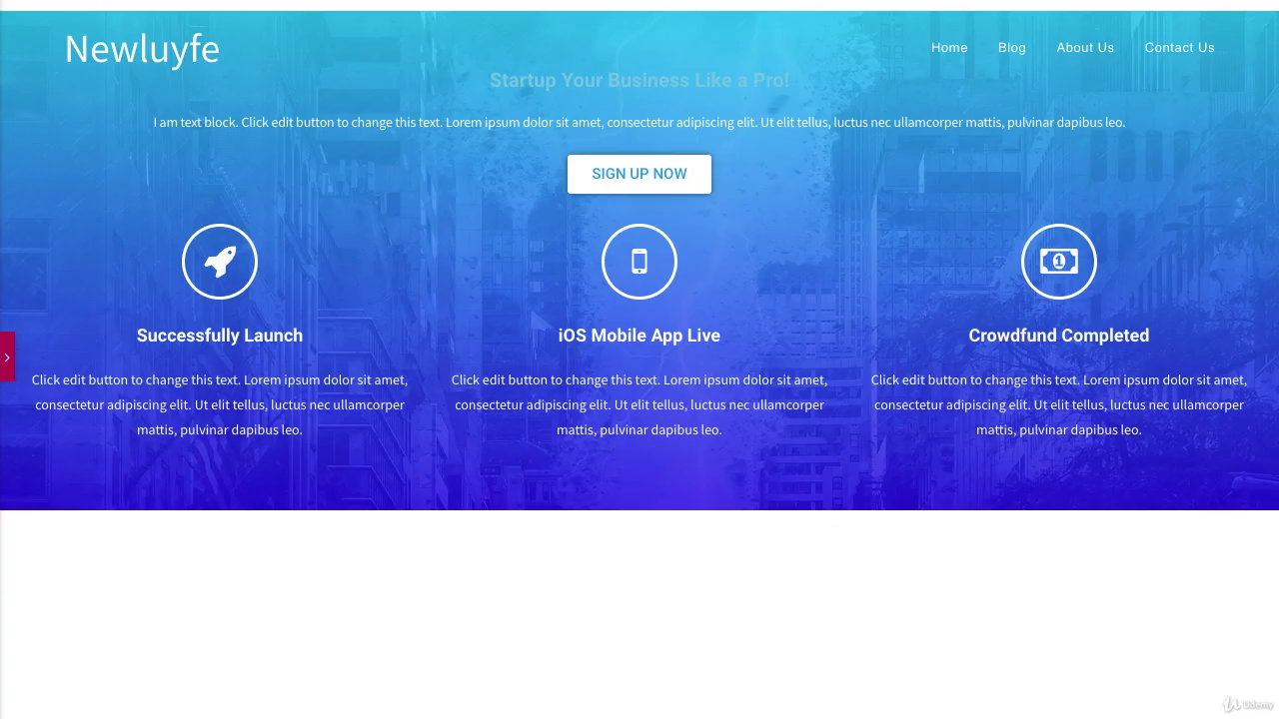
left_click(5, 350)
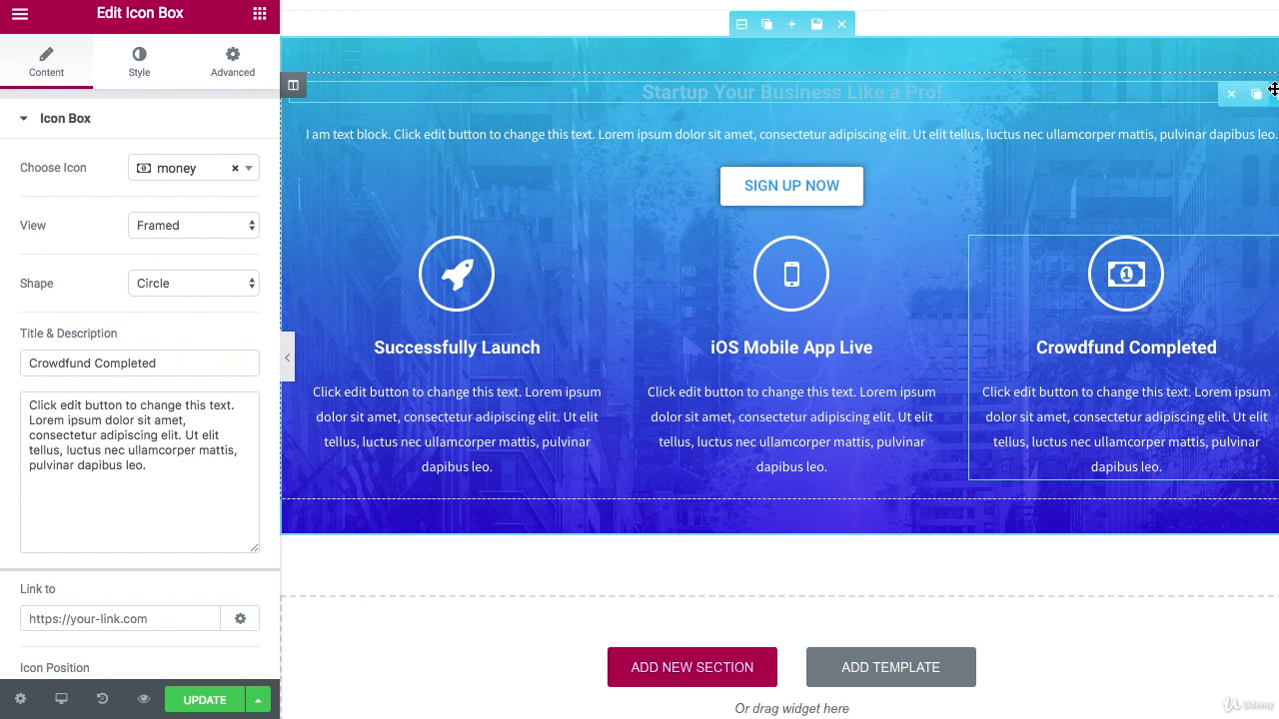
- Set the text colour of the "Startup Your Business Like a Pro!" heading to white #ffffff
left_click(1269, 92)
left_click(145, 88)
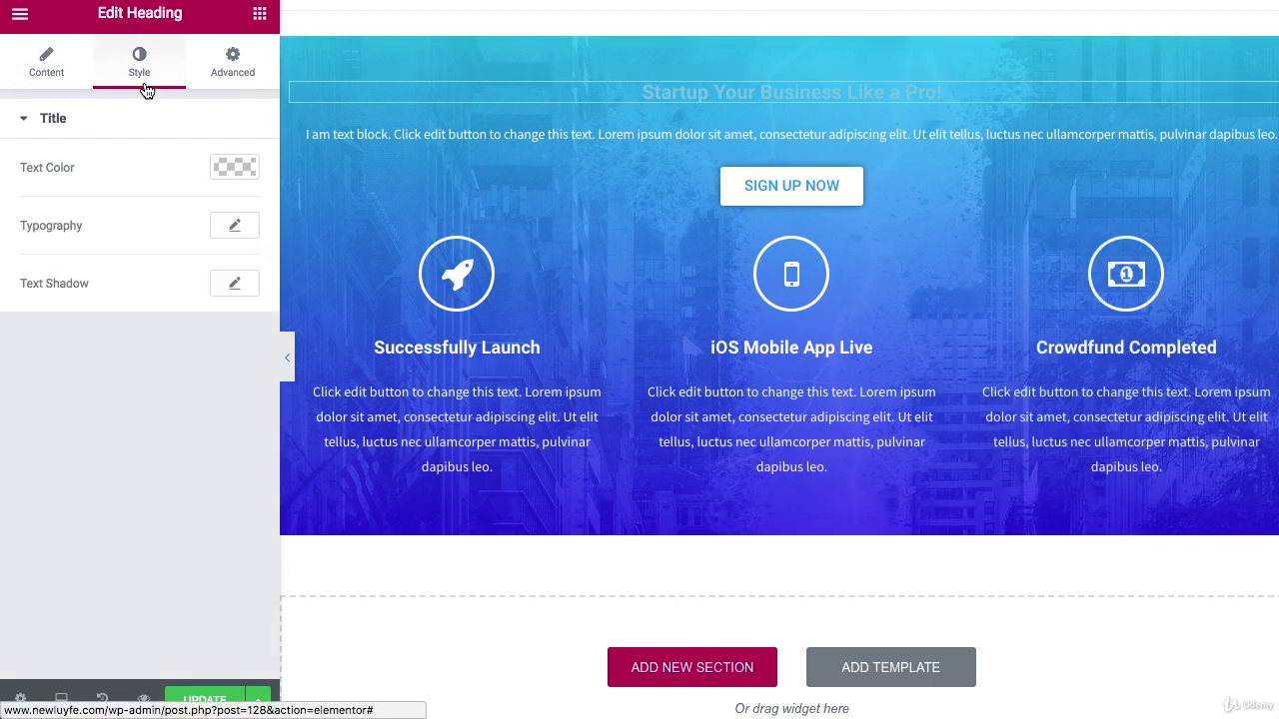
left_click(234, 167)
left_click(191, 389)
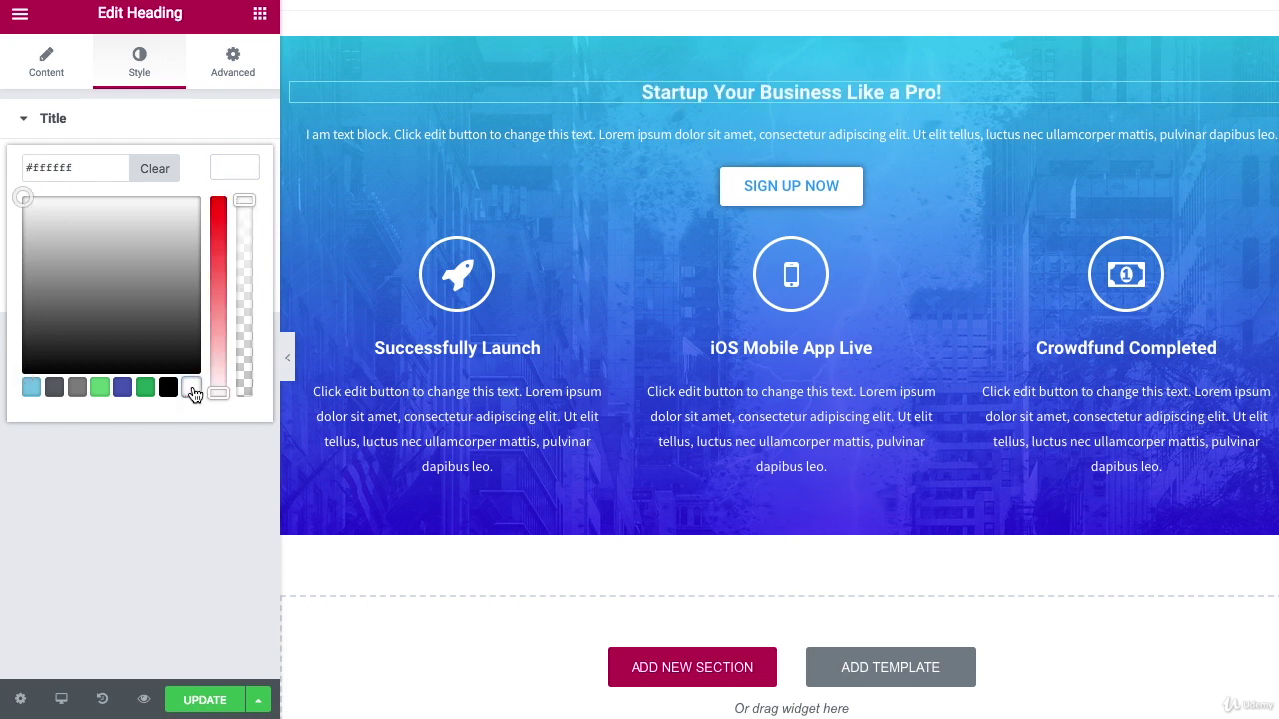
left_click(167, 108)
left_click(174, 120)
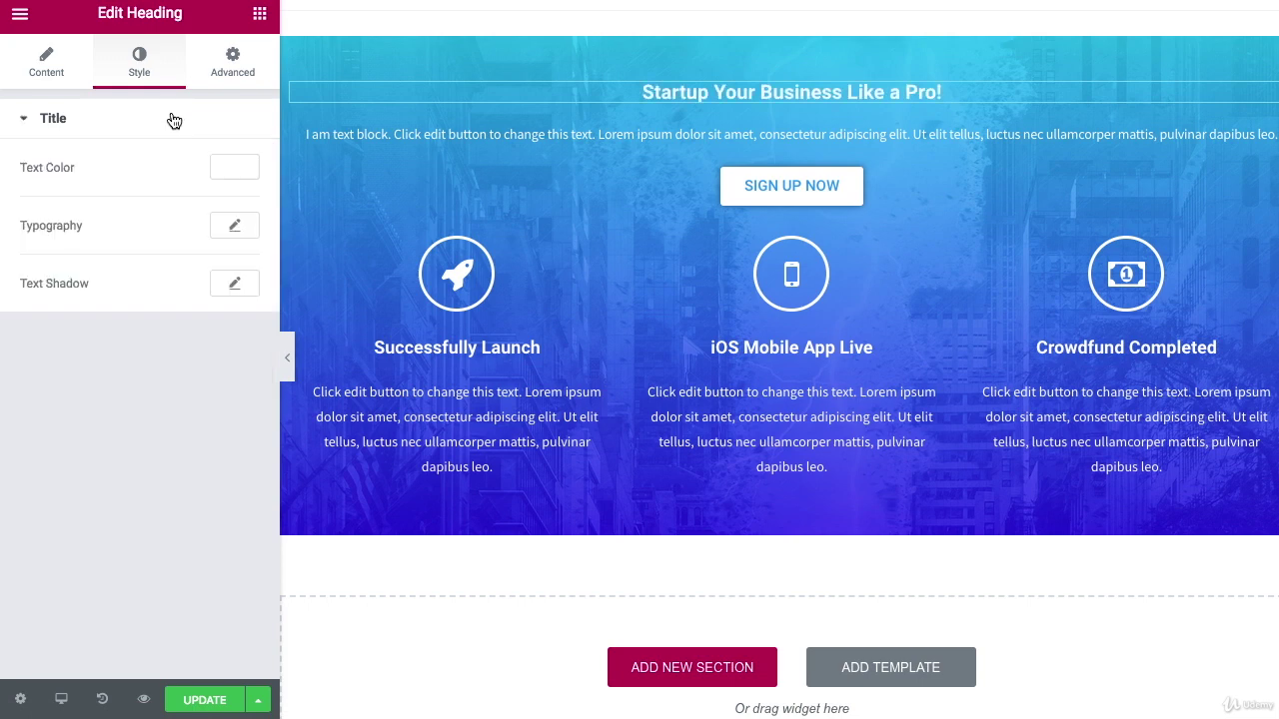
- Set the hero heading's font family to Source Sans Pro
left_click(238, 229)
left_click(206, 285)
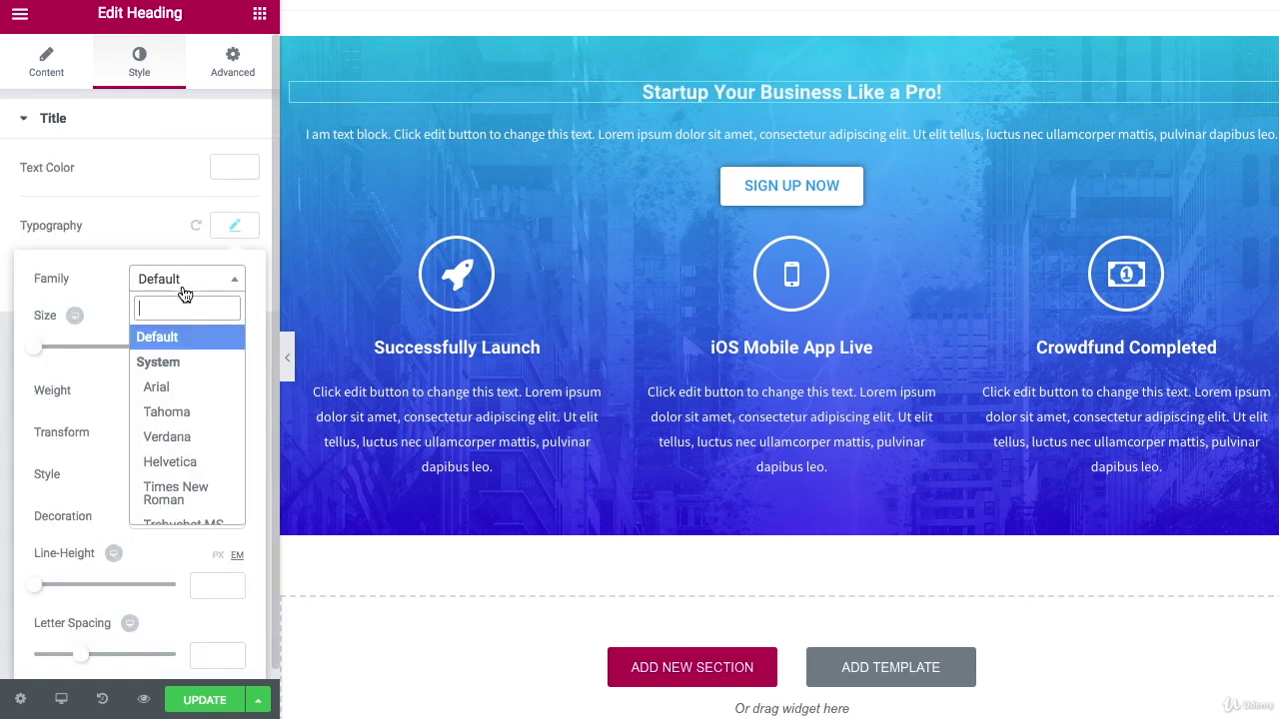
type("sour")
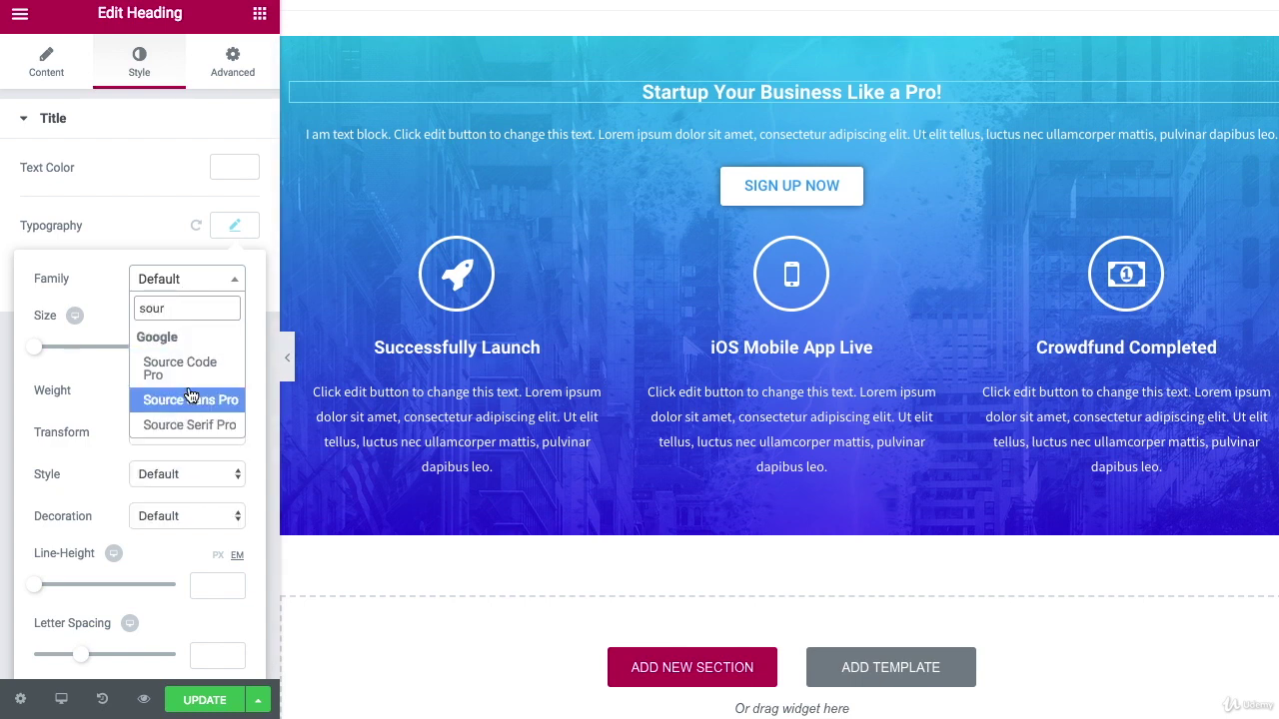
left_click(190, 398)
left_click(152, 244)
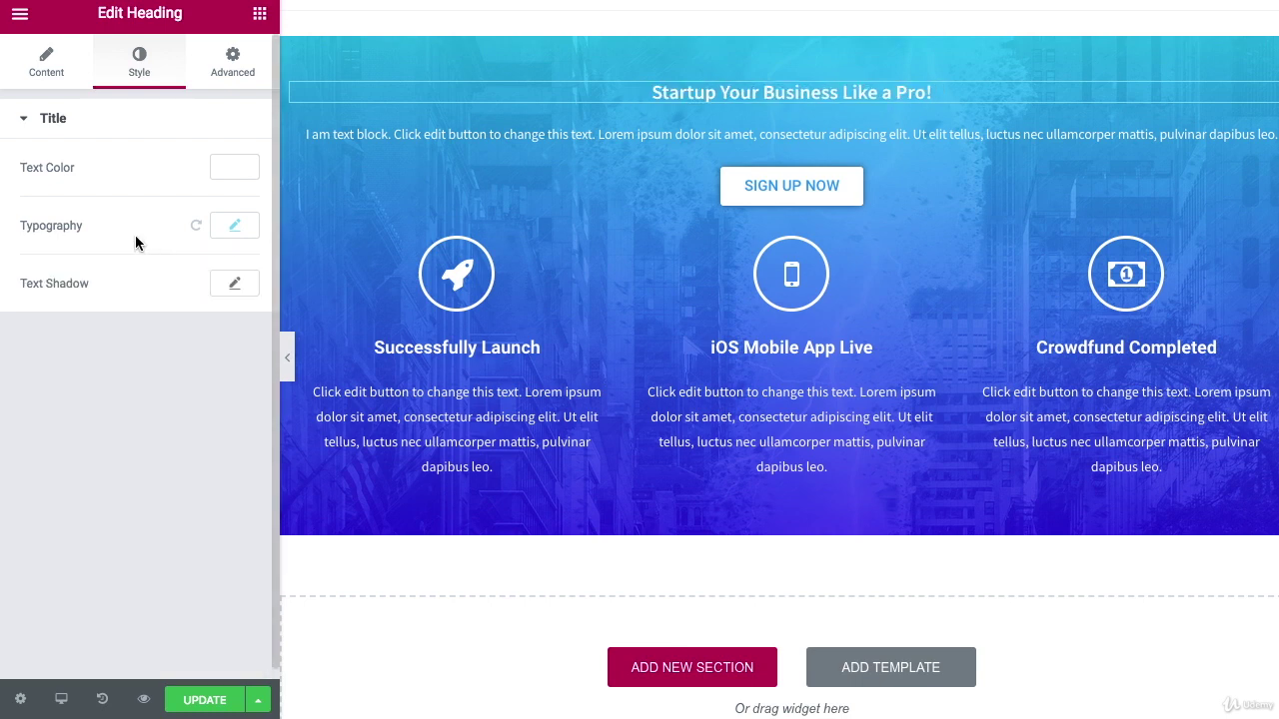
- Set the hero heading's font size to 58 px and its weight to 300, and preview the page
left_click(223, 232)
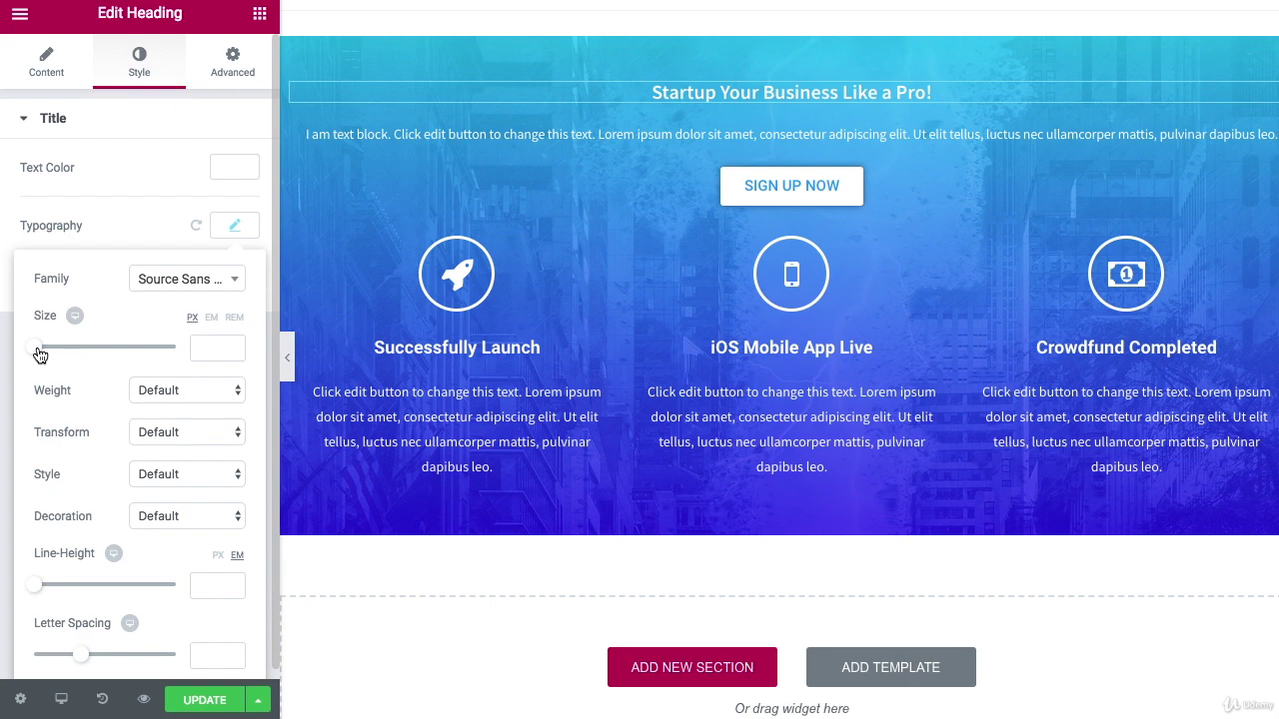
left_click_drag(38, 354, 76, 355)
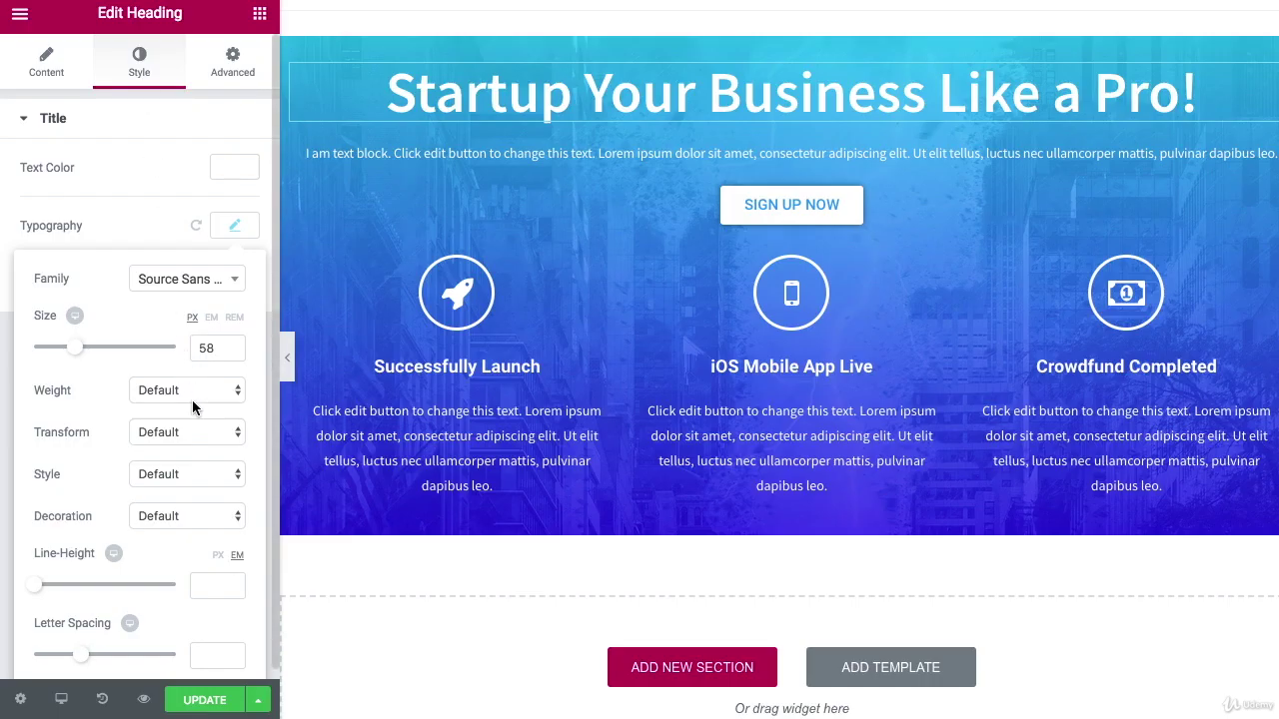
left_click(191, 398)
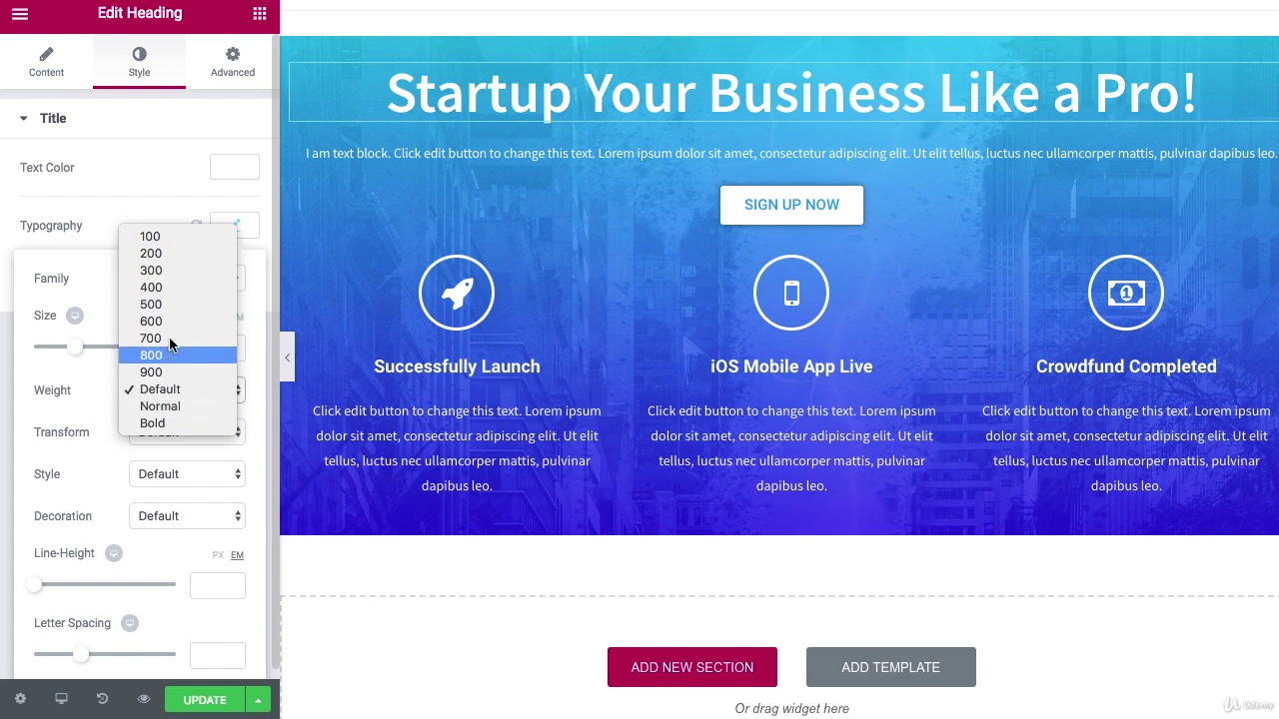
left_click(174, 272)
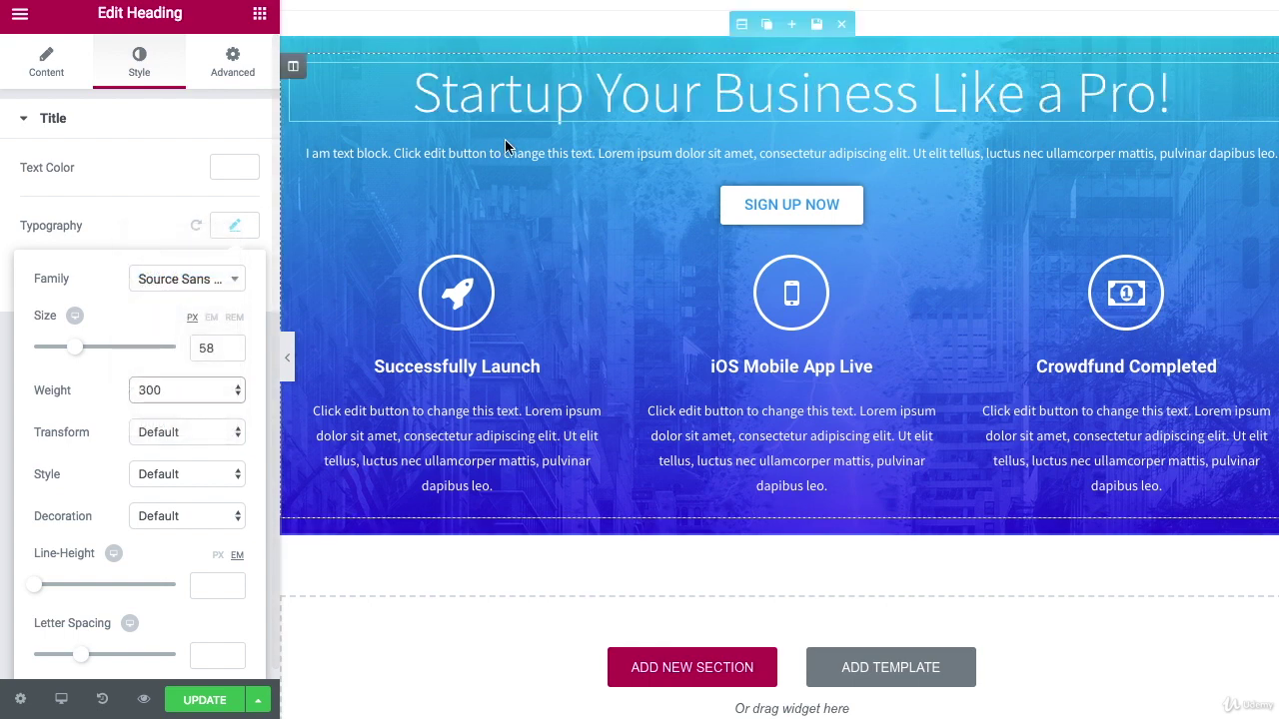
left_click(293, 355)
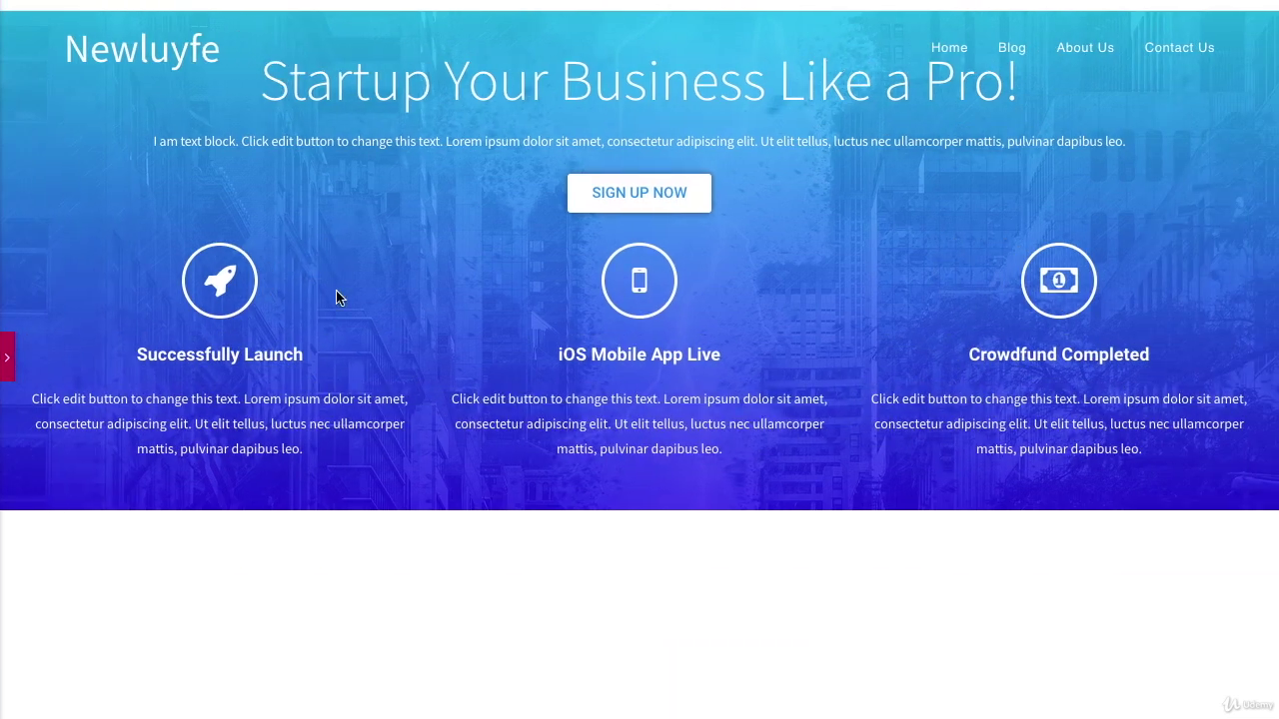
left_click(5, 357)
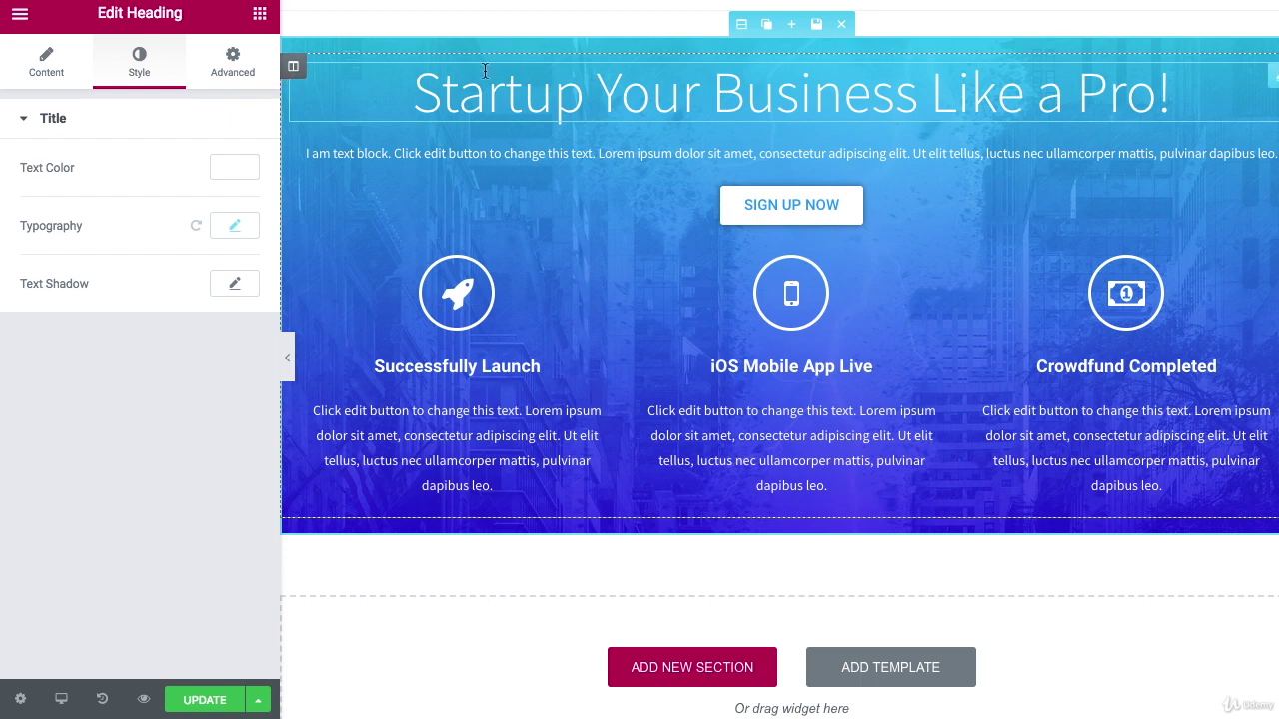
- Raise the hero heading's margin to 15 px on all four sides
left_click(240, 55)
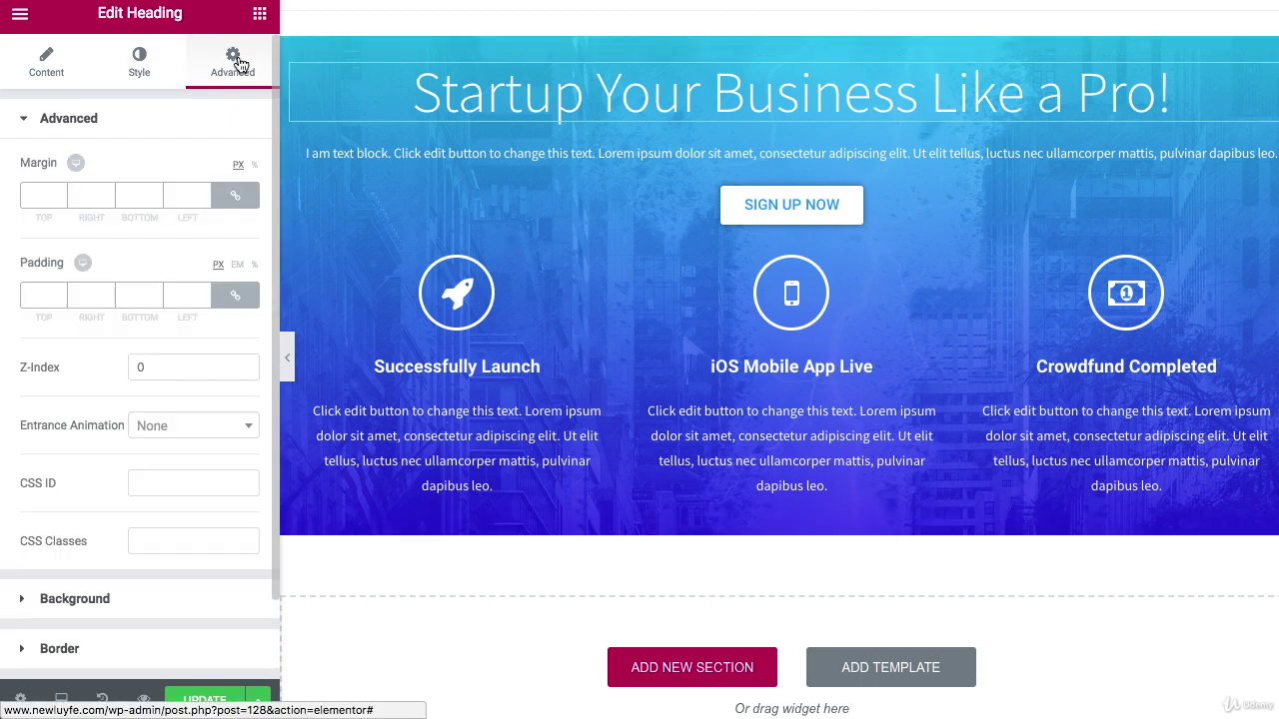
left_click(60, 191)
left_click(60, 192)
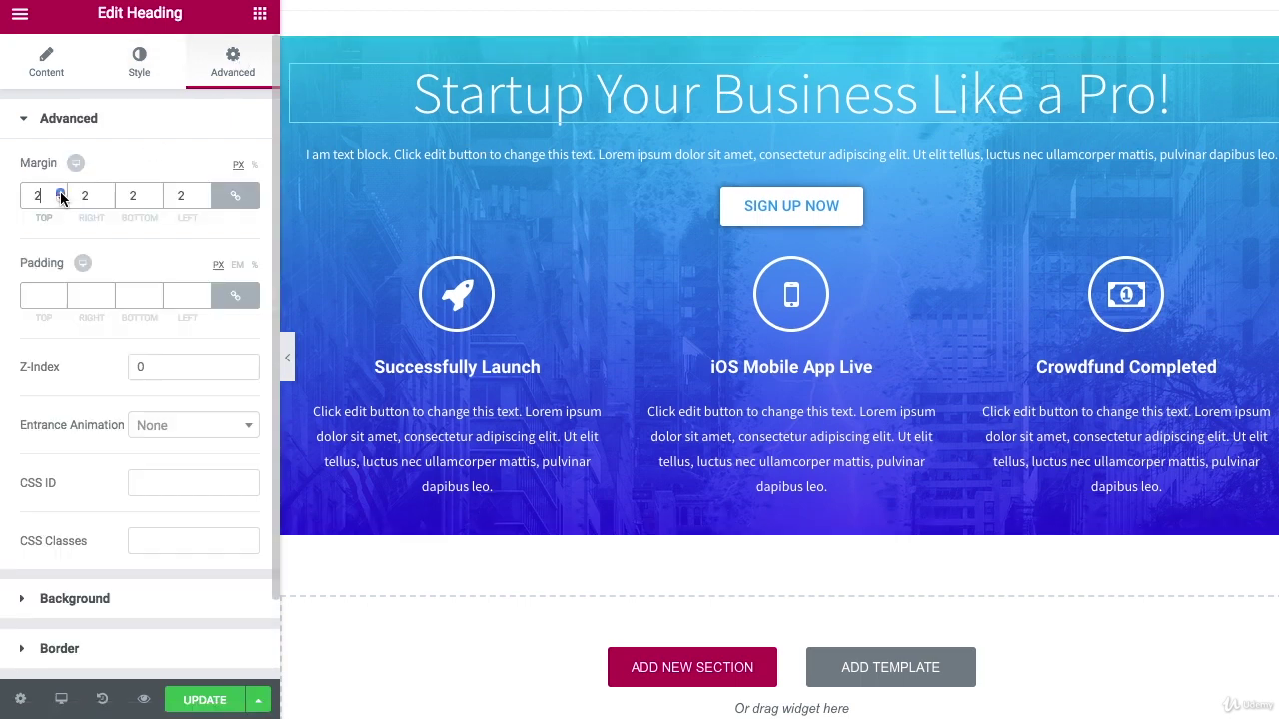
left_click(60, 191)
left_click(60, 192)
left_click(60, 191)
left_click(60, 192)
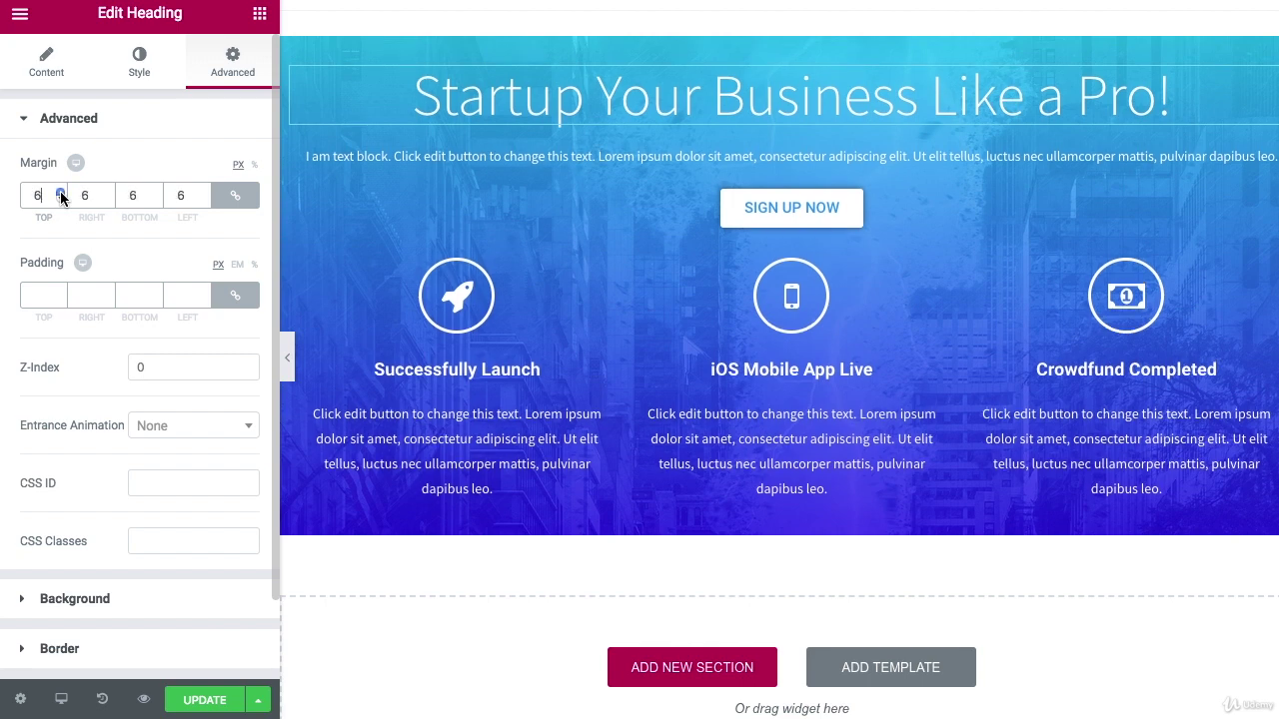
left_click(60, 191)
left_click(60, 192)
left_click(60, 192)
left_click(59, 192)
left_click(59, 192)
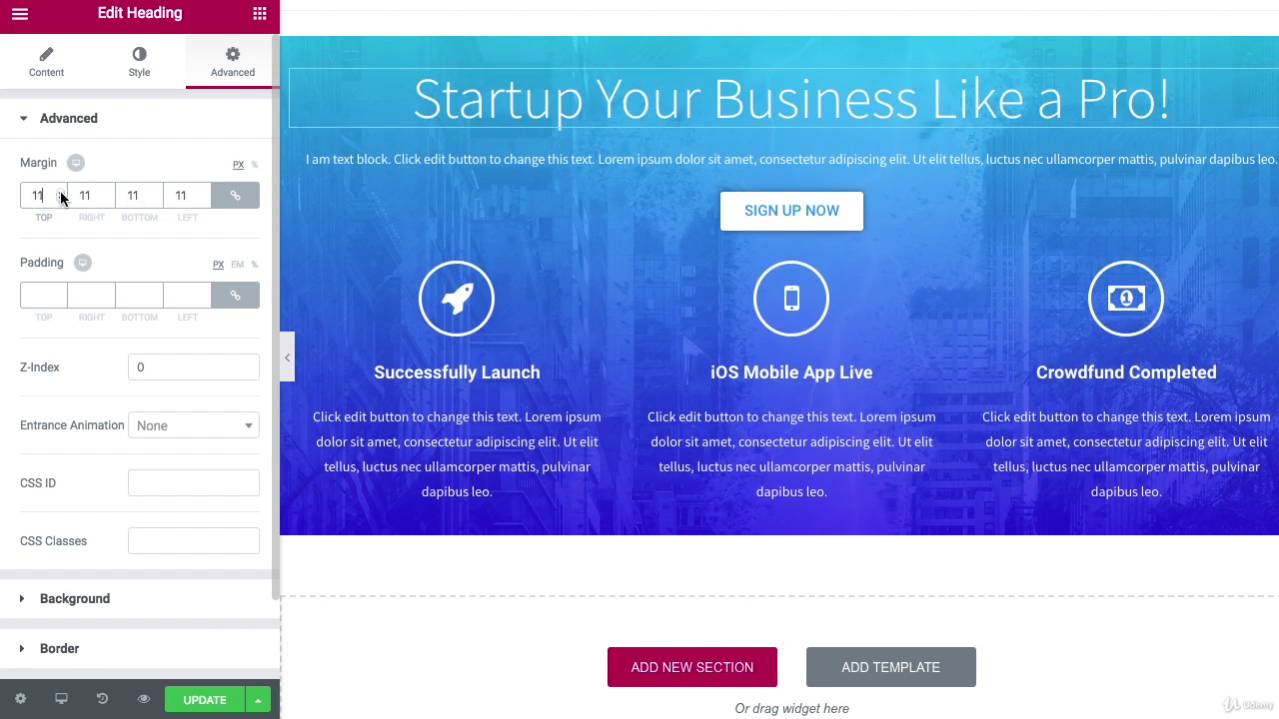
left_click(60, 192)
left_click(60, 192)
left_click(60, 192)
left_click(60, 192)
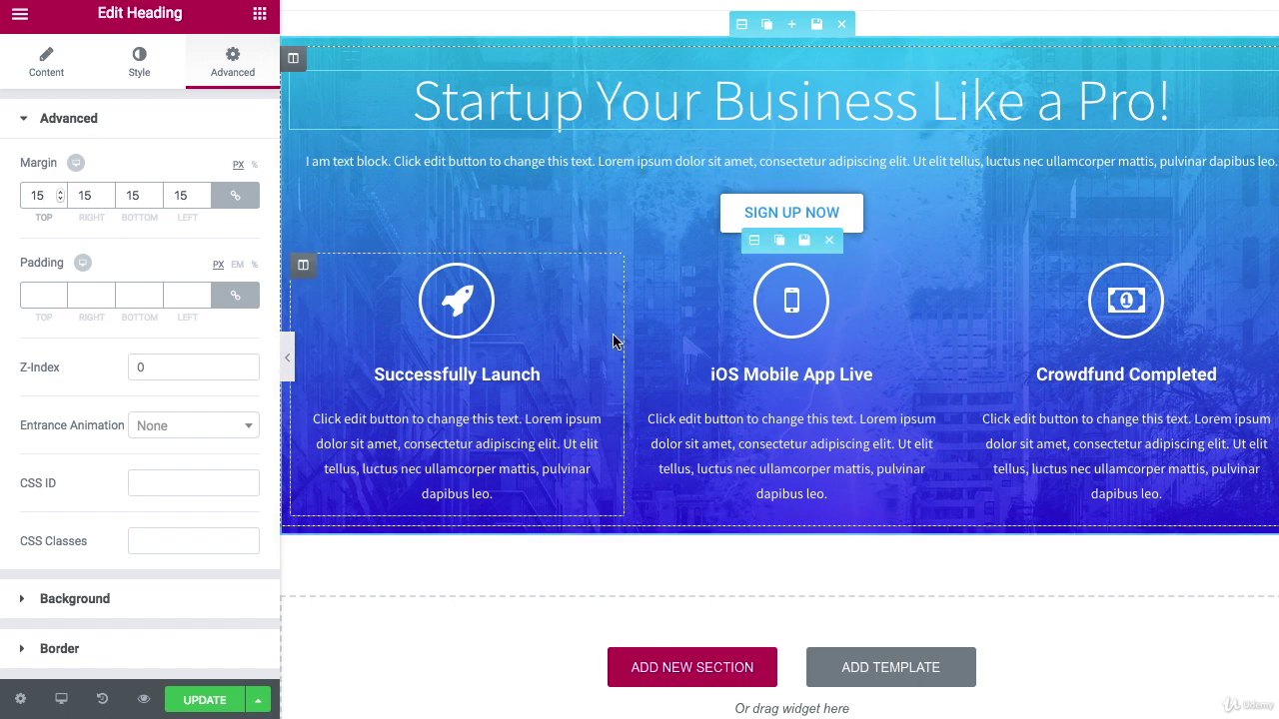
- Try a larger padding around the hero heading and return it to 0 px on all sides
left_click(62, 292)
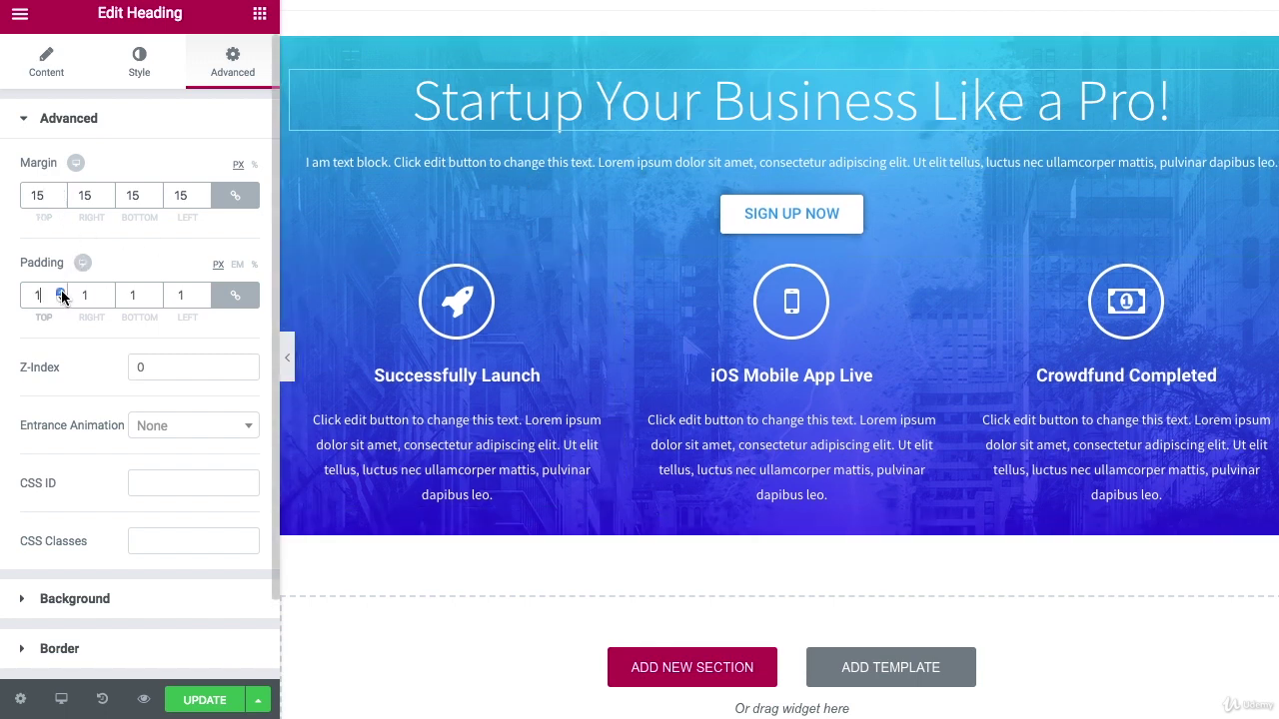
left_click(62, 291)
left_click(62, 292)
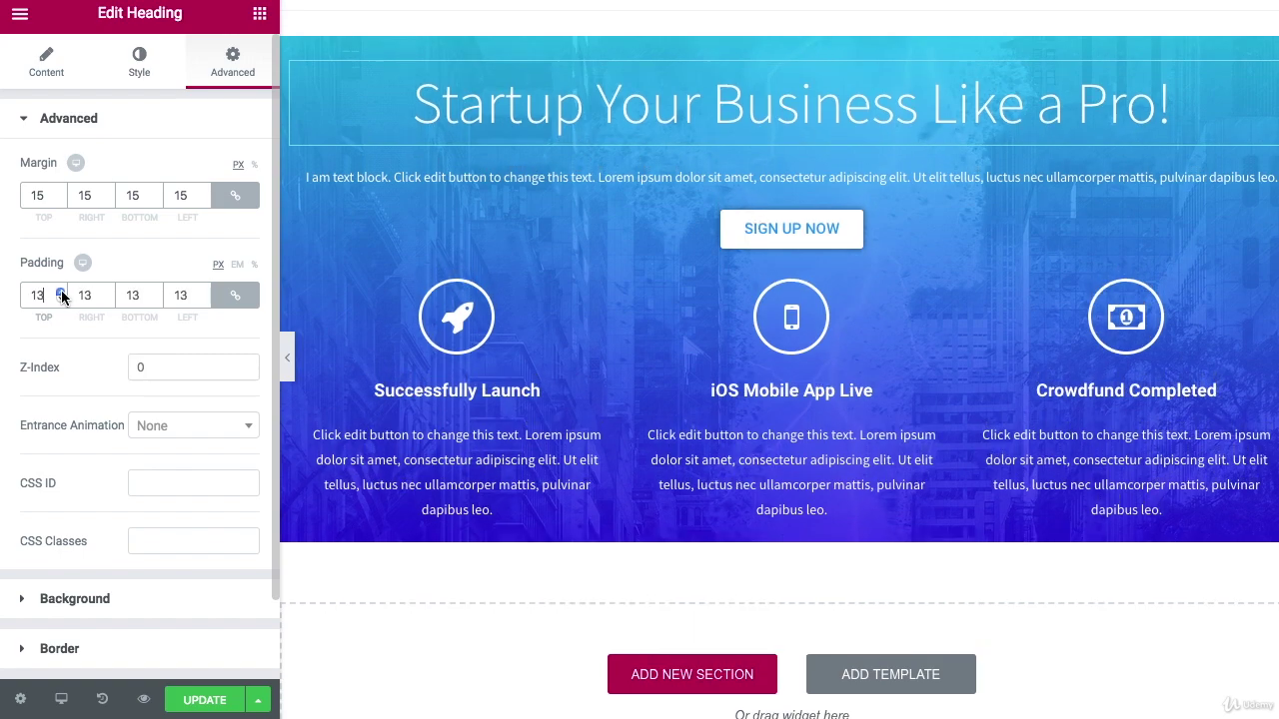
left_click(62, 292)
left_click(62, 291)
left_click(62, 292)
left_click(62, 291)
left_click(62, 291)
left_click_drag(61, 289, 61, 297)
left_click(61, 297)
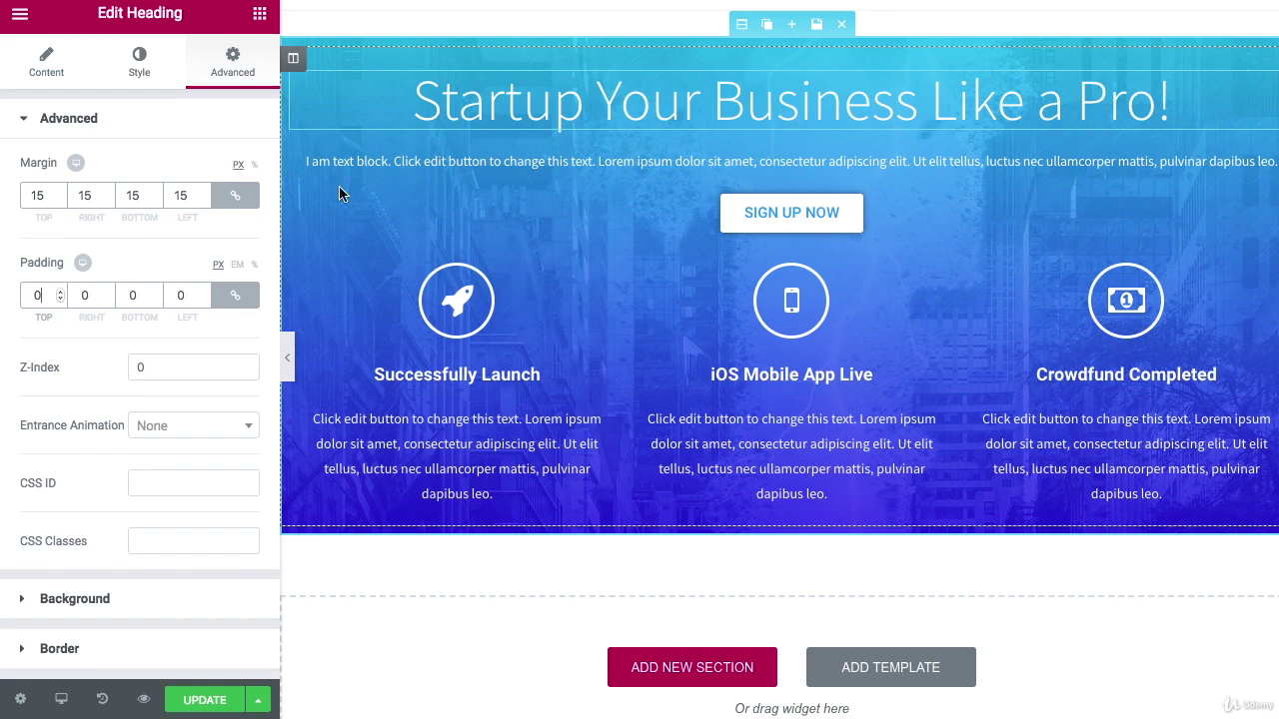
- Raise the hero heading's margin to 90 px on all four sides, comparing the preview with the finished reference page
left_click_drag(61, 191, 60, 191)
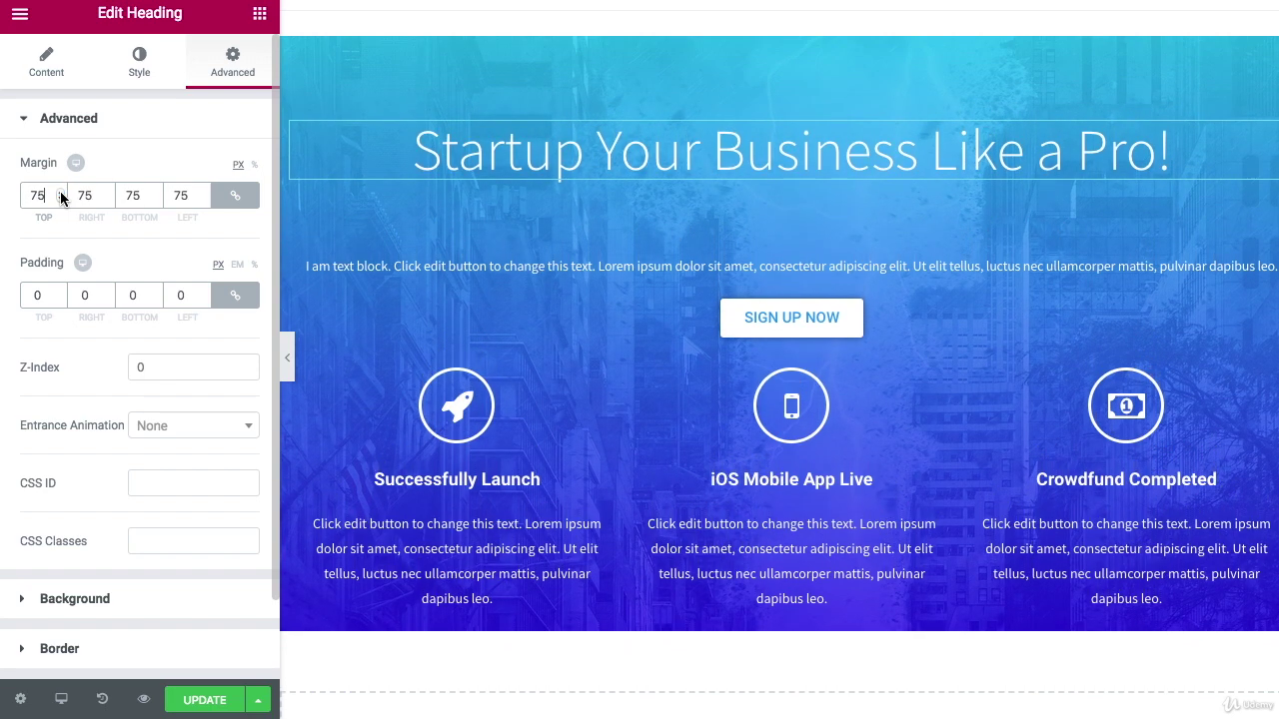
left_click(287, 355)
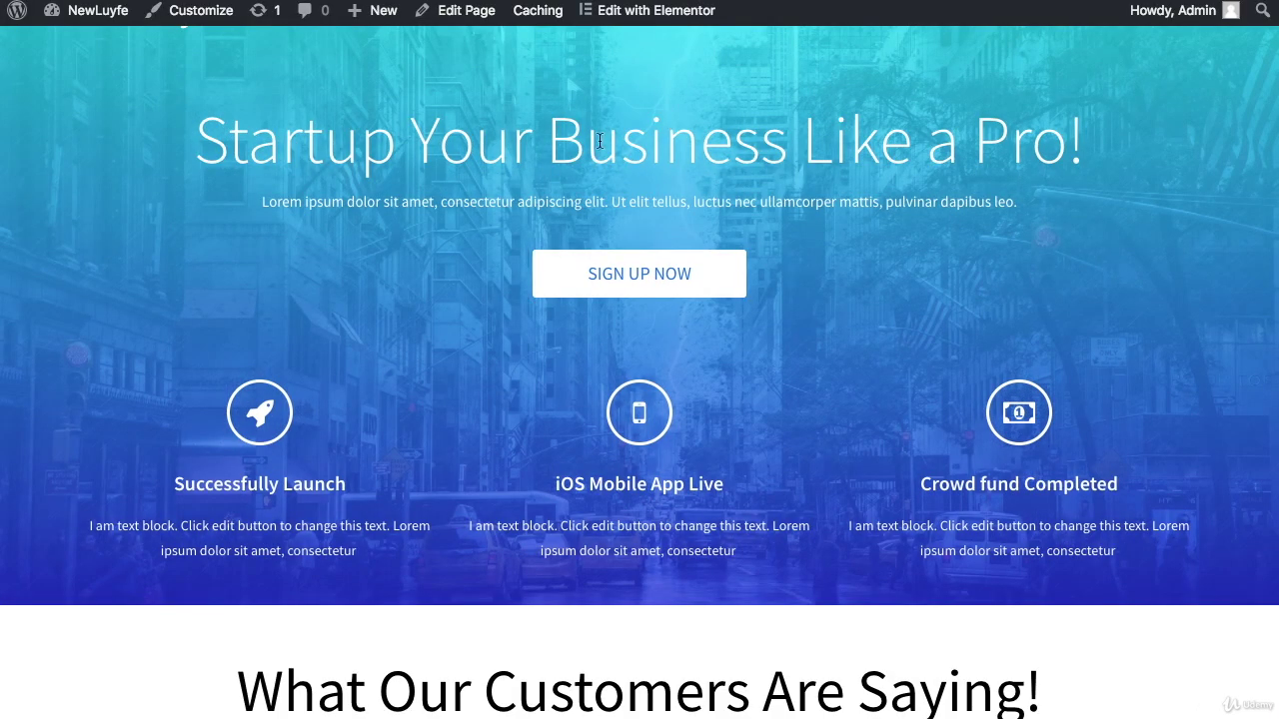
scroll(600, 140, "up", 2)
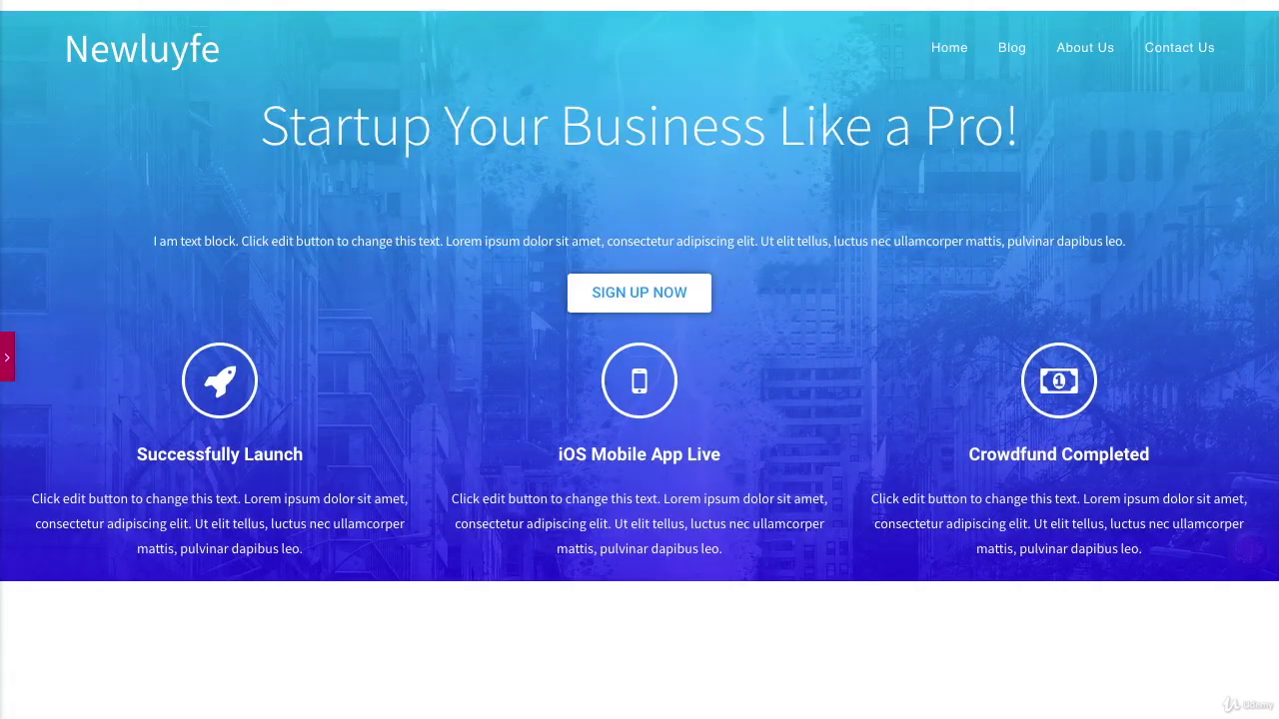
left_click(7, 364)
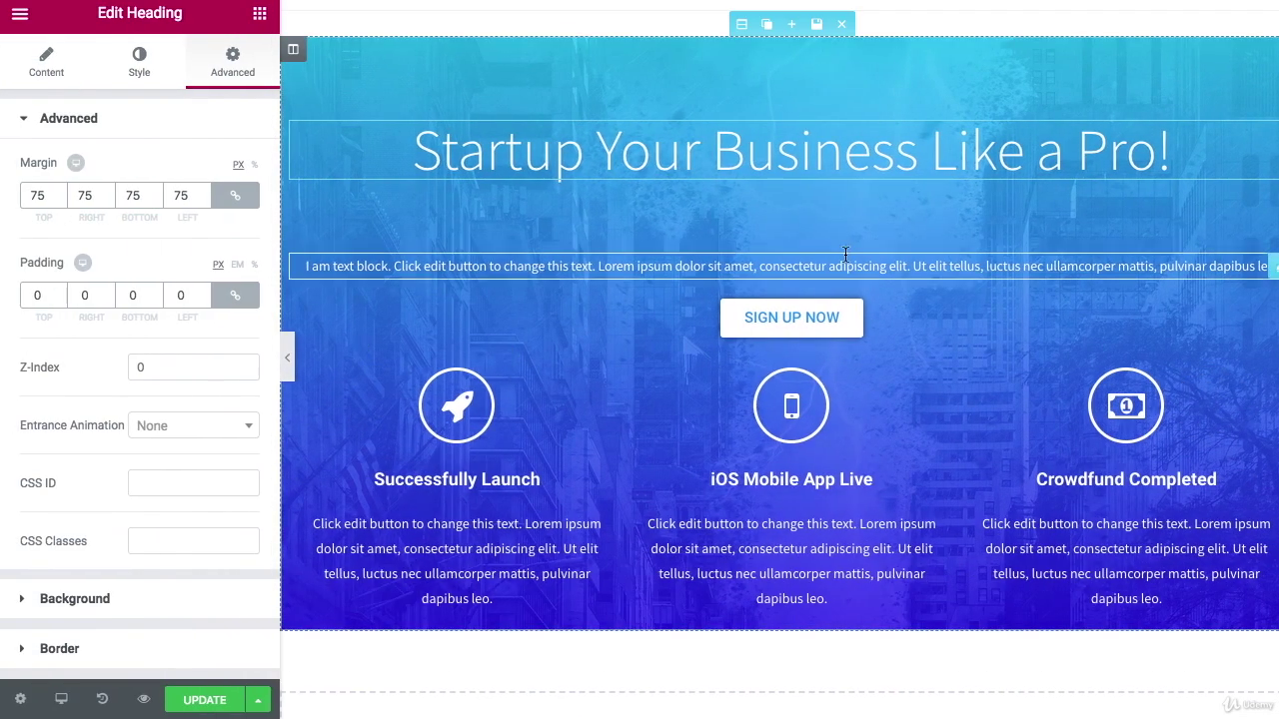
scroll(62, 190, "up", 11)
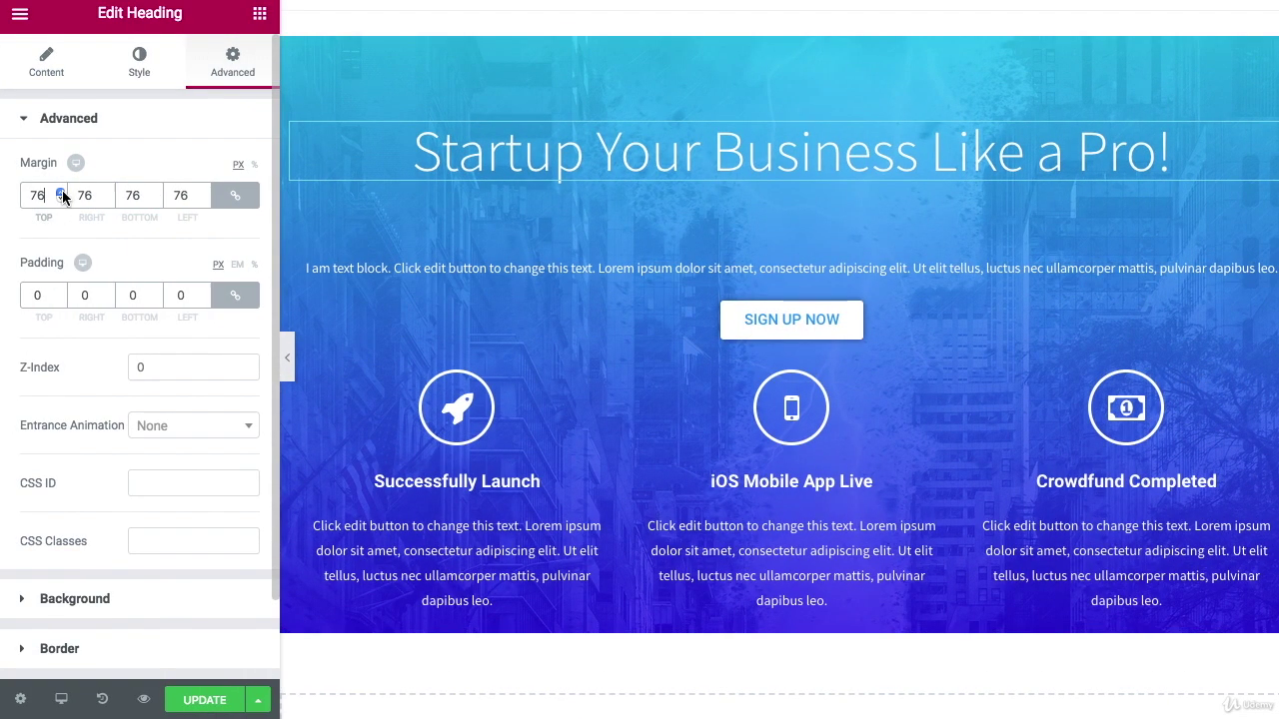
scroll(62, 195, "up", 4)
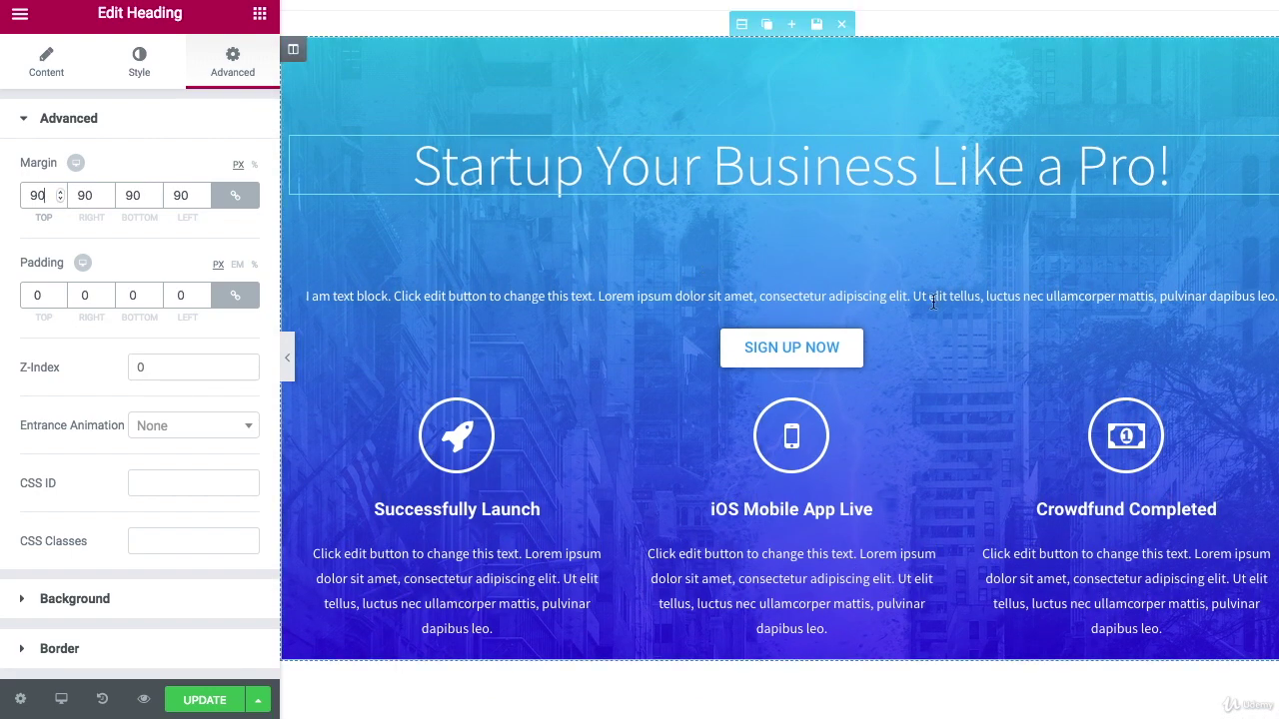
- Try a negative margin of -15 px on all sides of the hero text block and return it to 0 px
left_click(1269, 296)
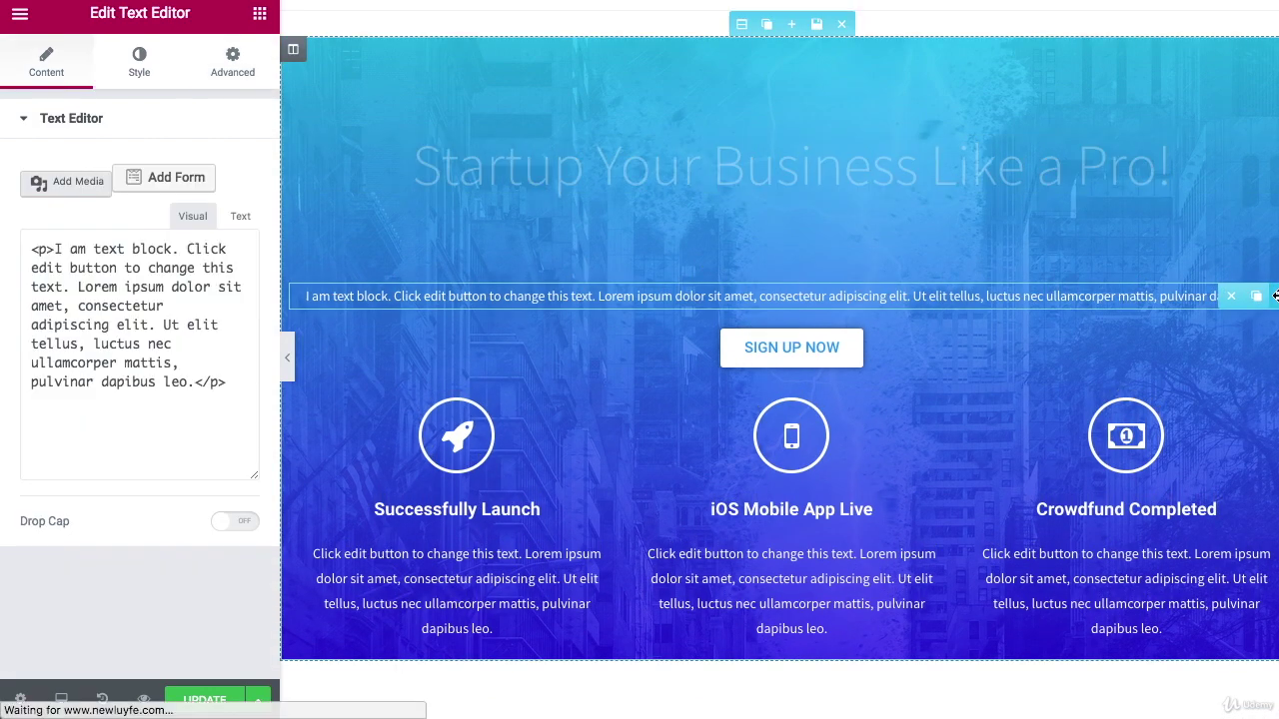
left_click(240, 66)
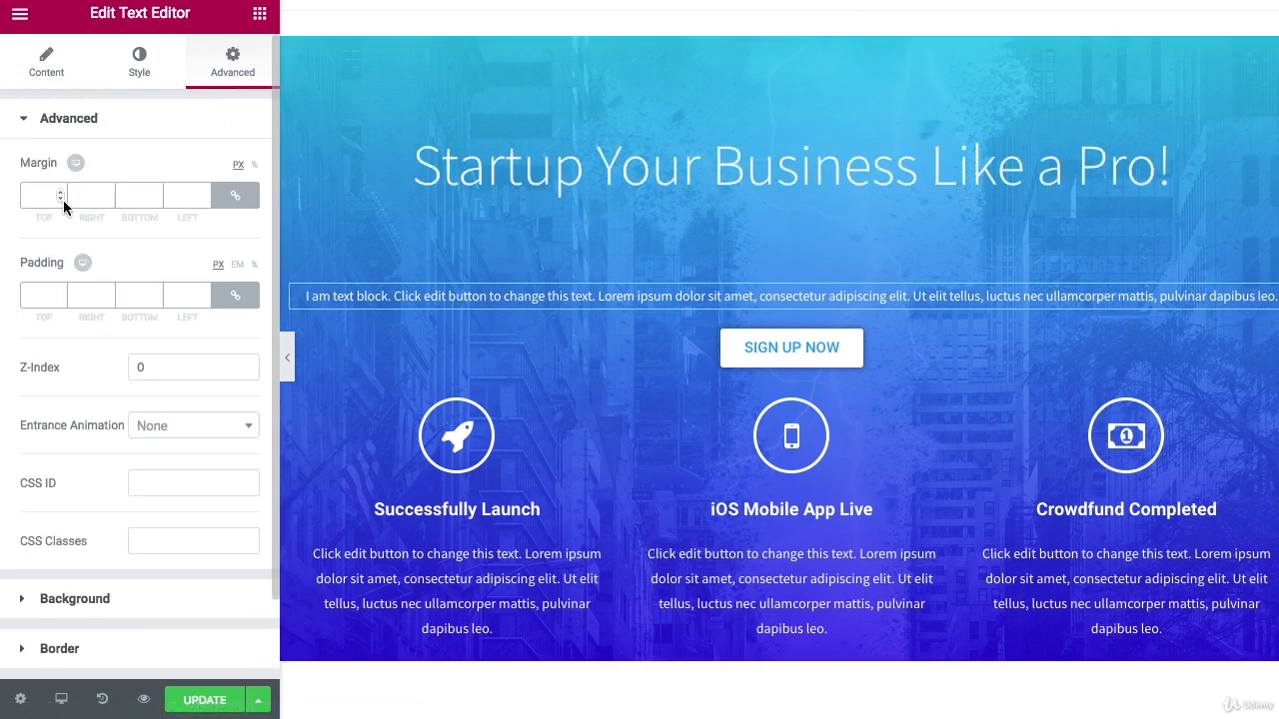
left_click(155, 198)
left_click(155, 197)
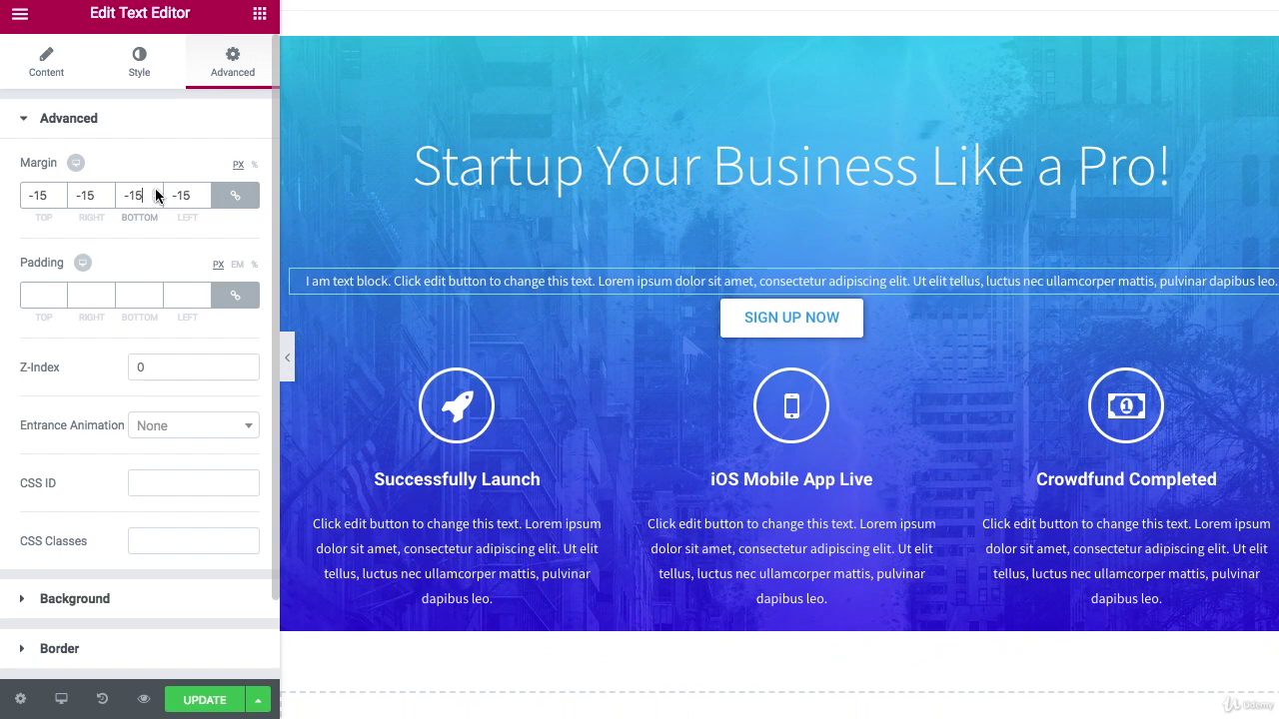
left_click(154, 189)
left_click(155, 190)
left_click(155, 190)
left_click(155, 190)
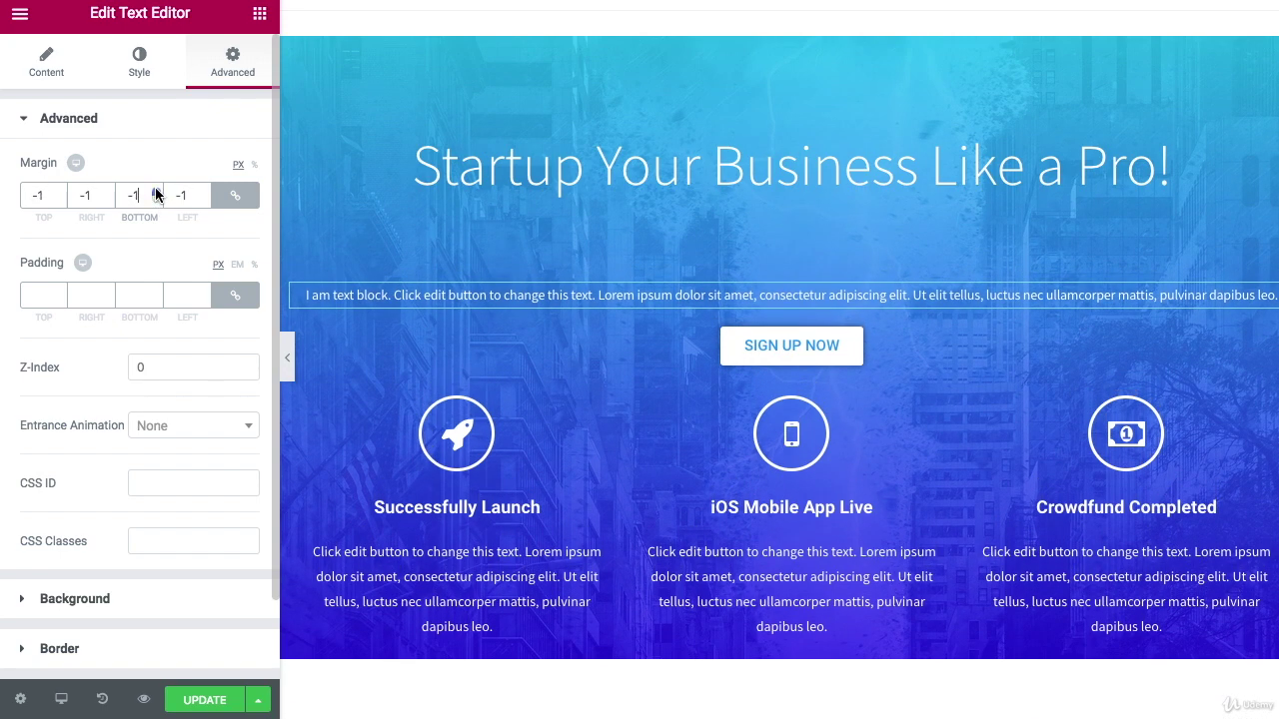
left_click(154, 190)
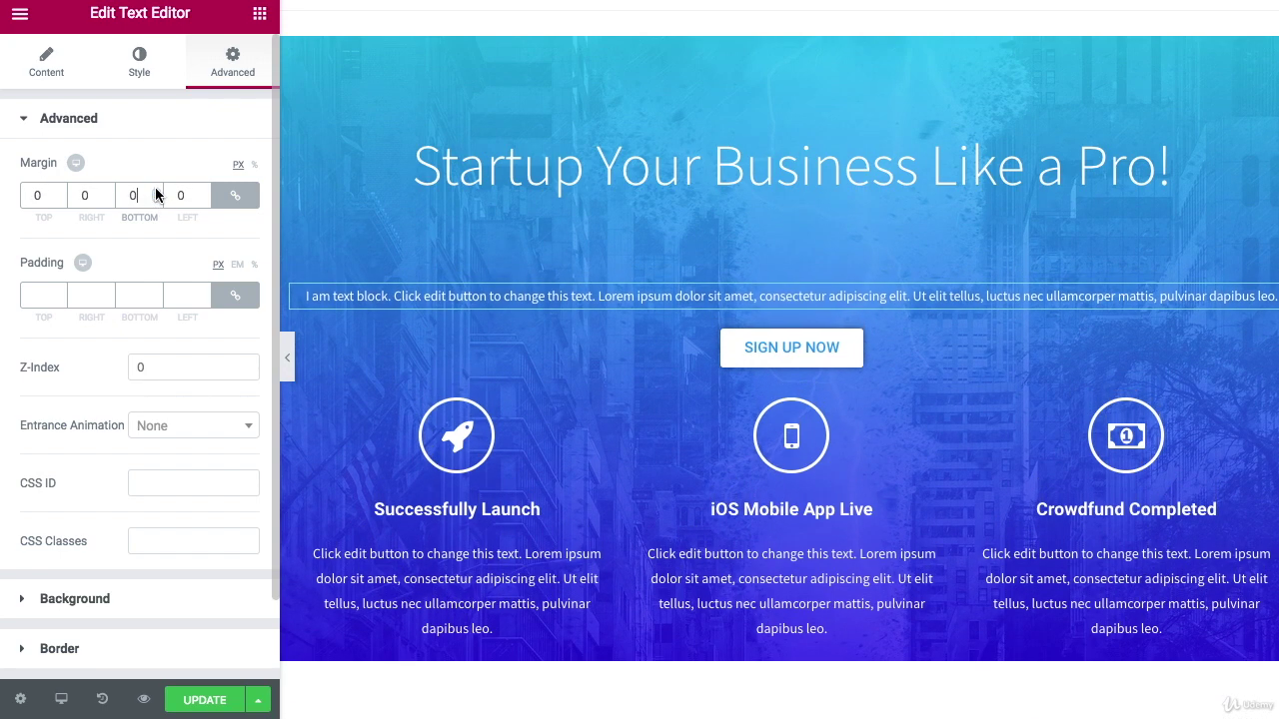
- Unlink the hero text block's margin values and set the top margin to -59 px and the bottom margin to -1 px
left_click(229, 202)
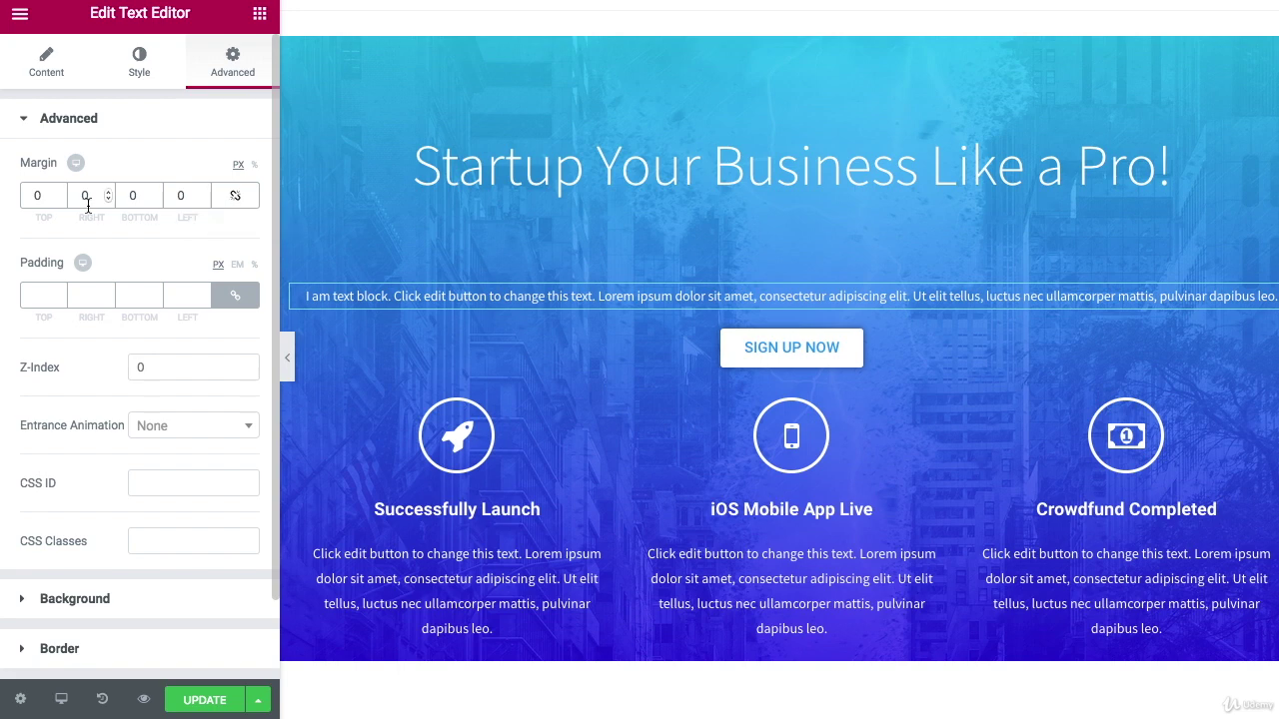
left_click(156, 199)
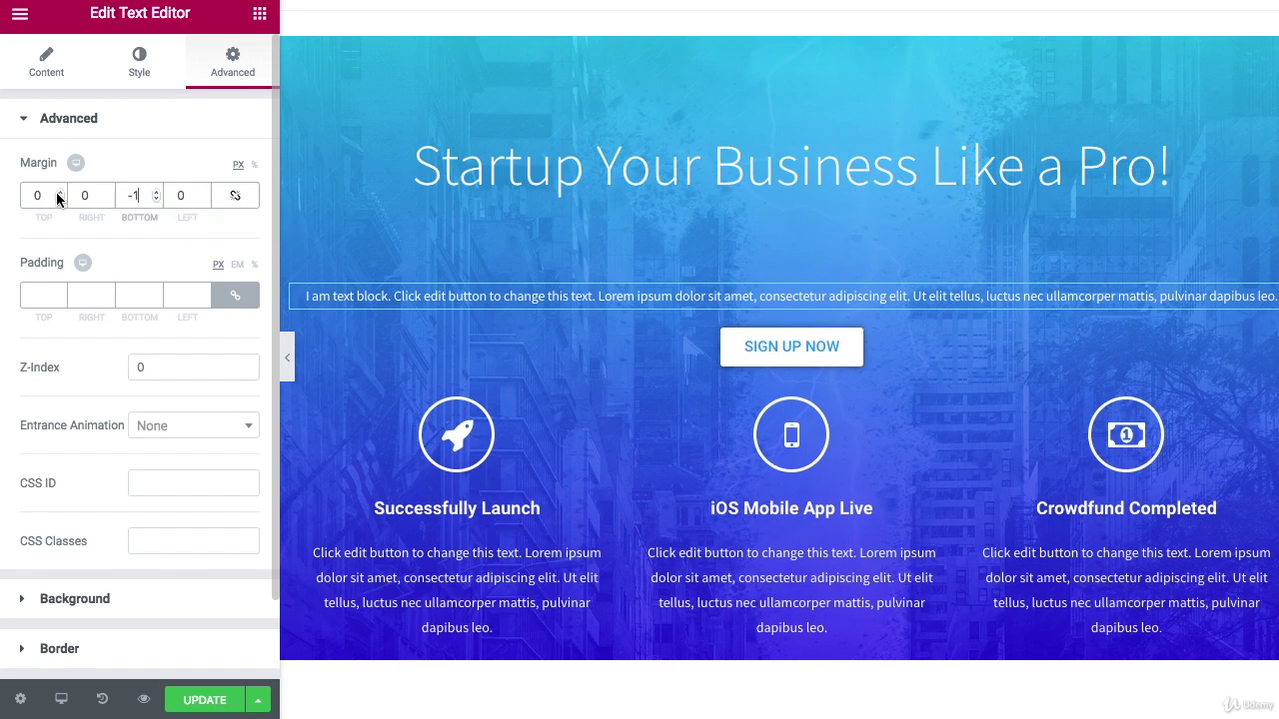
left_click_drag(60, 197, 61, 197)
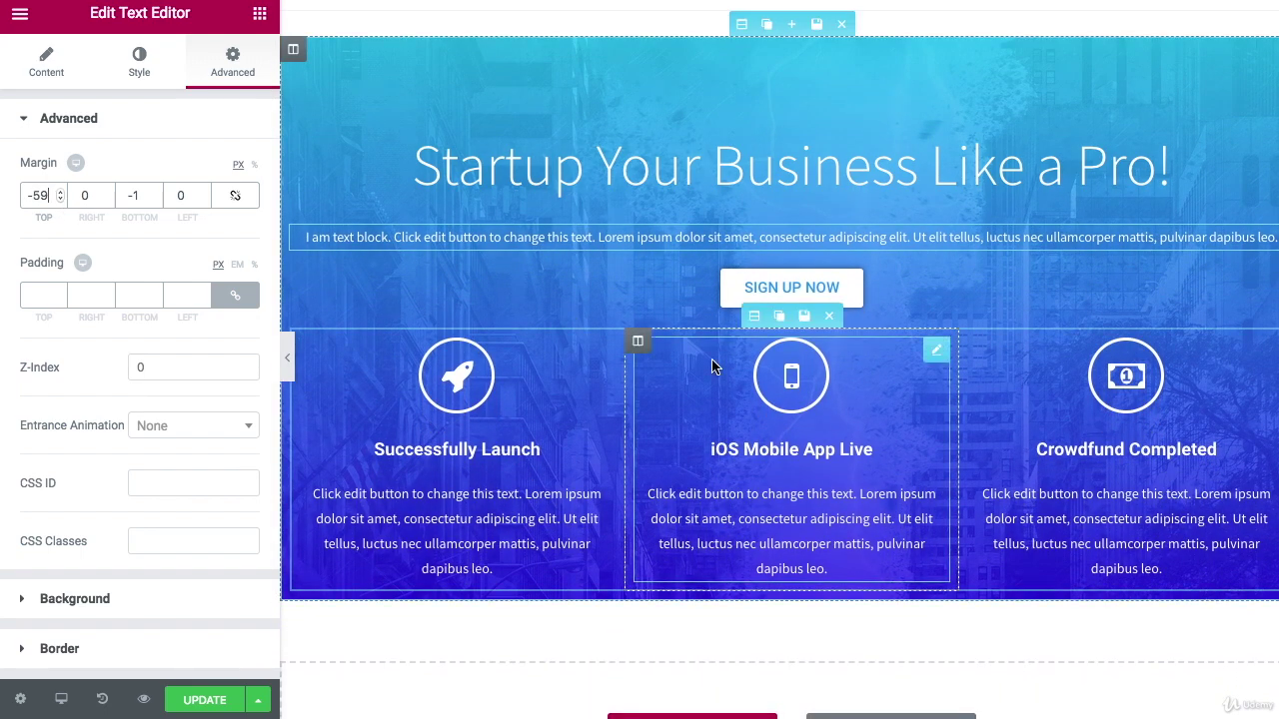
- Try a uniform padding on the three-column inner section and return it to 0 px on all sides
left_click(753, 318)
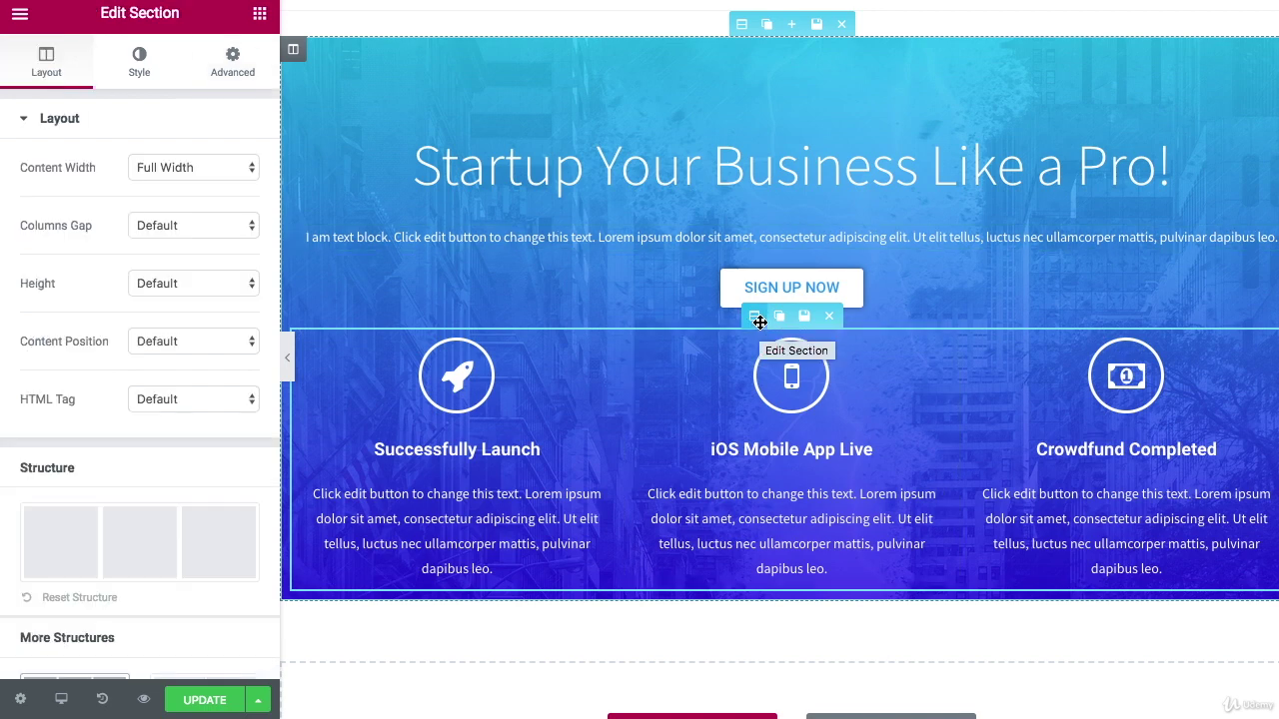
left_click(235, 60)
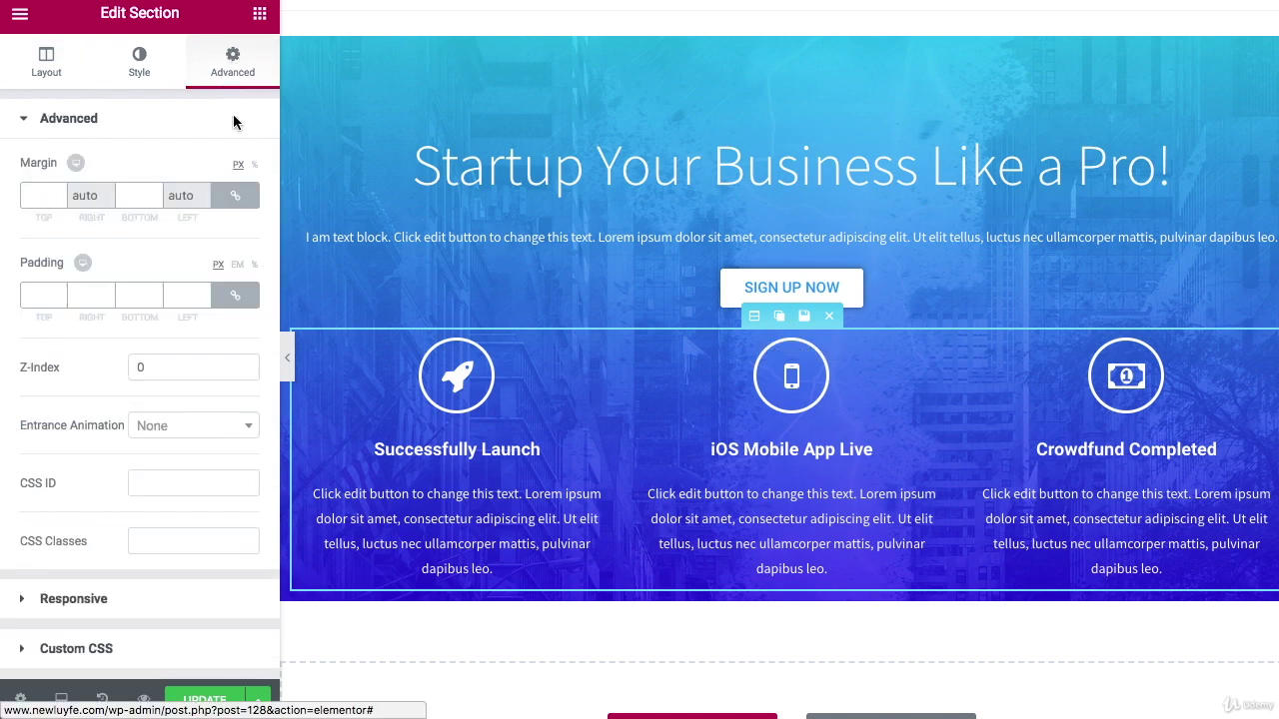
left_click(58, 295)
key("Up")
key("Up")
key("Up")
key("Up")
key("Up")
key("Up")
key("Up")
key("Up")
key("Up")
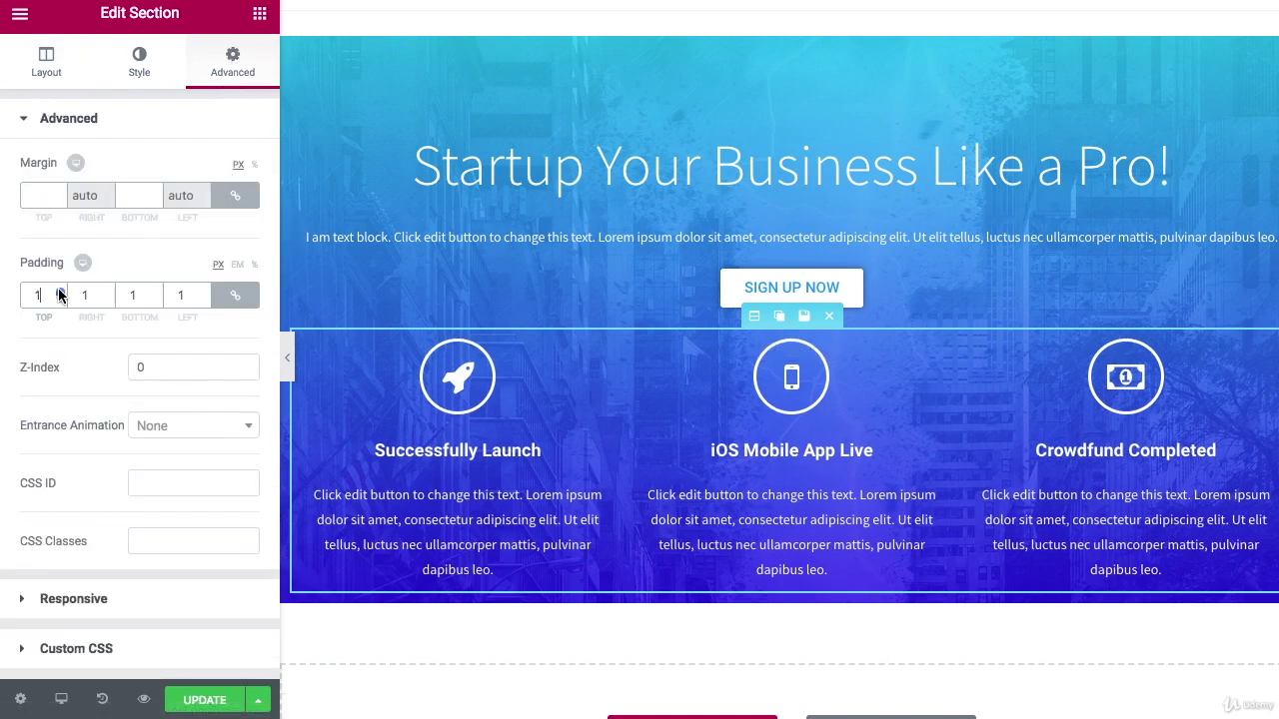
key("Down")
key("Down")
key("Down")
key("Down")
key("Down")
key("Down")
key("Down")
key("Down")
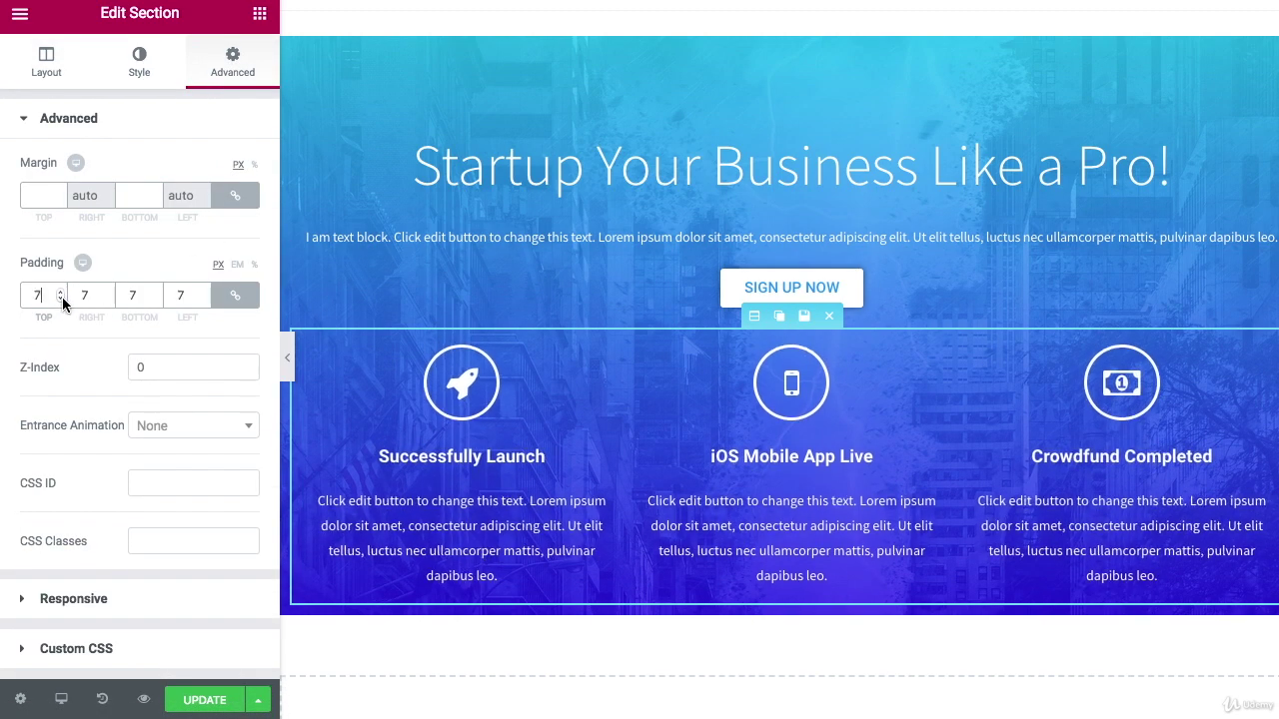
key("Down")
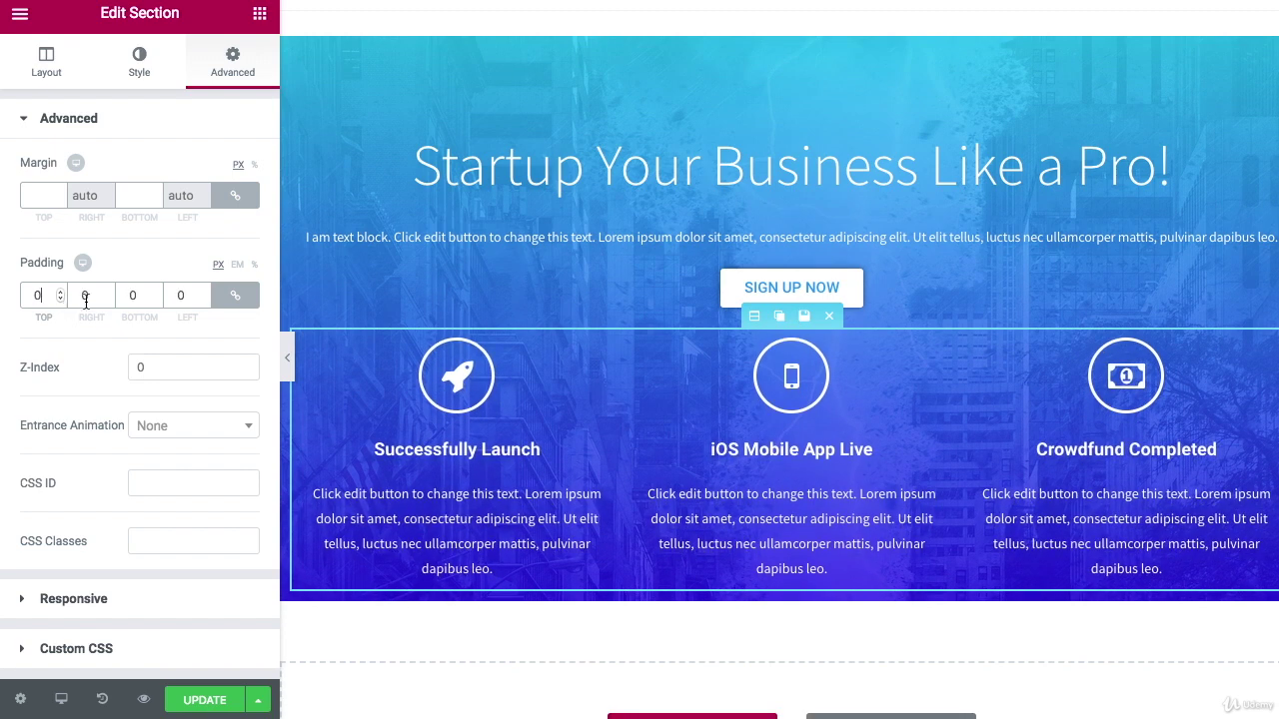
- Unlink the three-column inner section's padding values and set its top padding to 30 px
left_click(234, 295)
left_click(59, 292)
key("Up")
key("Up")
key("Up")
key("Up")
key("Up")
key("Up")
key("Up")
key("Up")
key("Up")
key("Up")
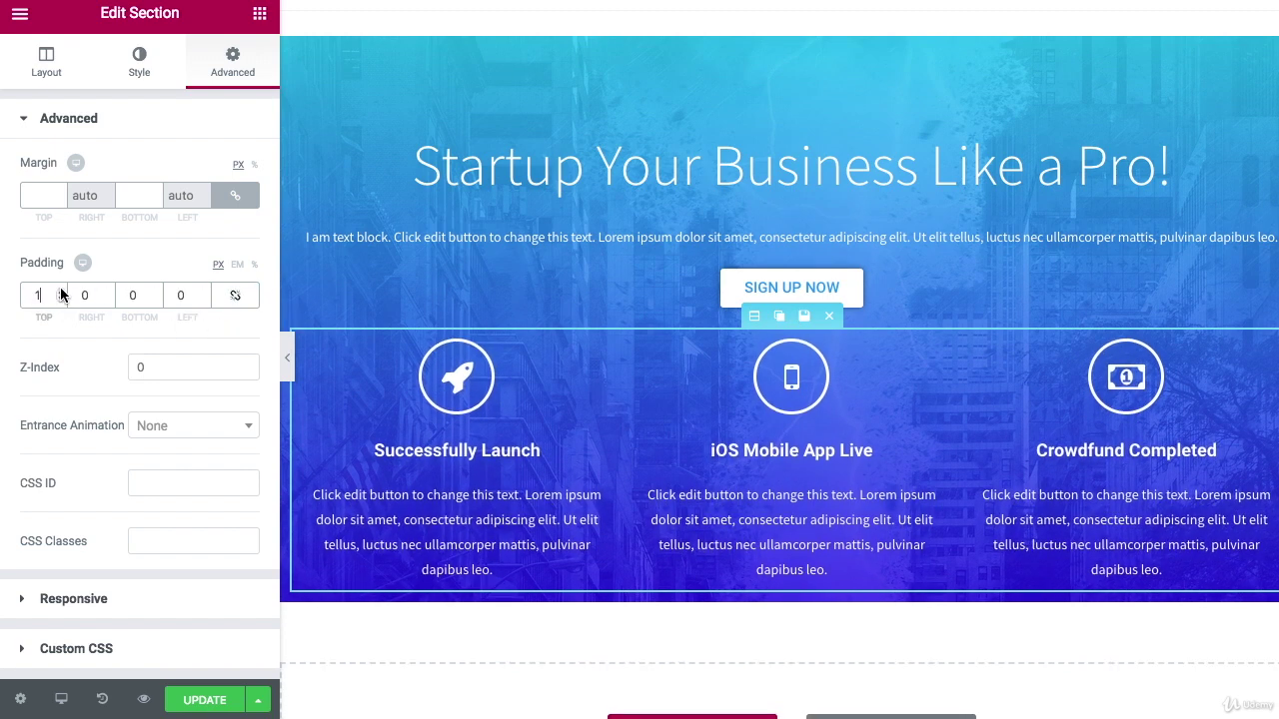
key("Up")
key("Up")
key("Up")
key("Up")
key("Up")
key("Up")
key("Up")
key("Up")
key("Up")
key("Up")
key("Up")
key("Up")
key("Up")
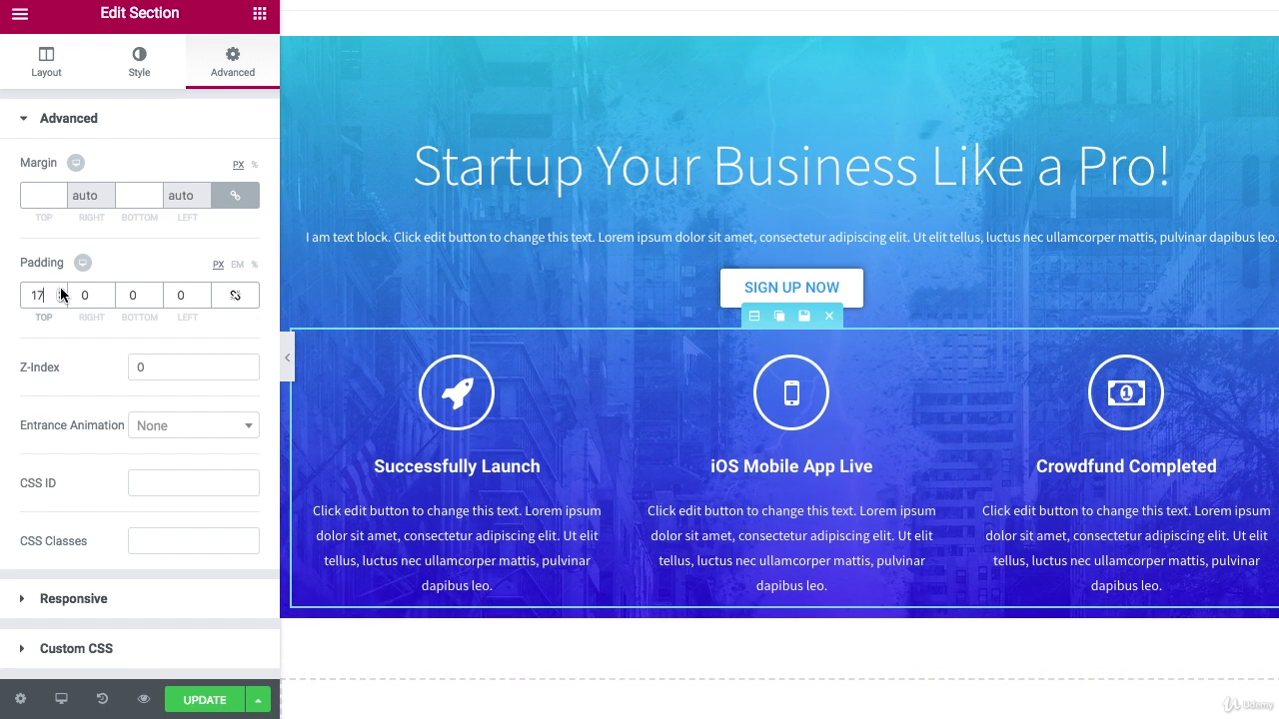
key("Up")
key("Up")
key("Up")
key("Up")
key("Up")
key("Up")
key("Up")
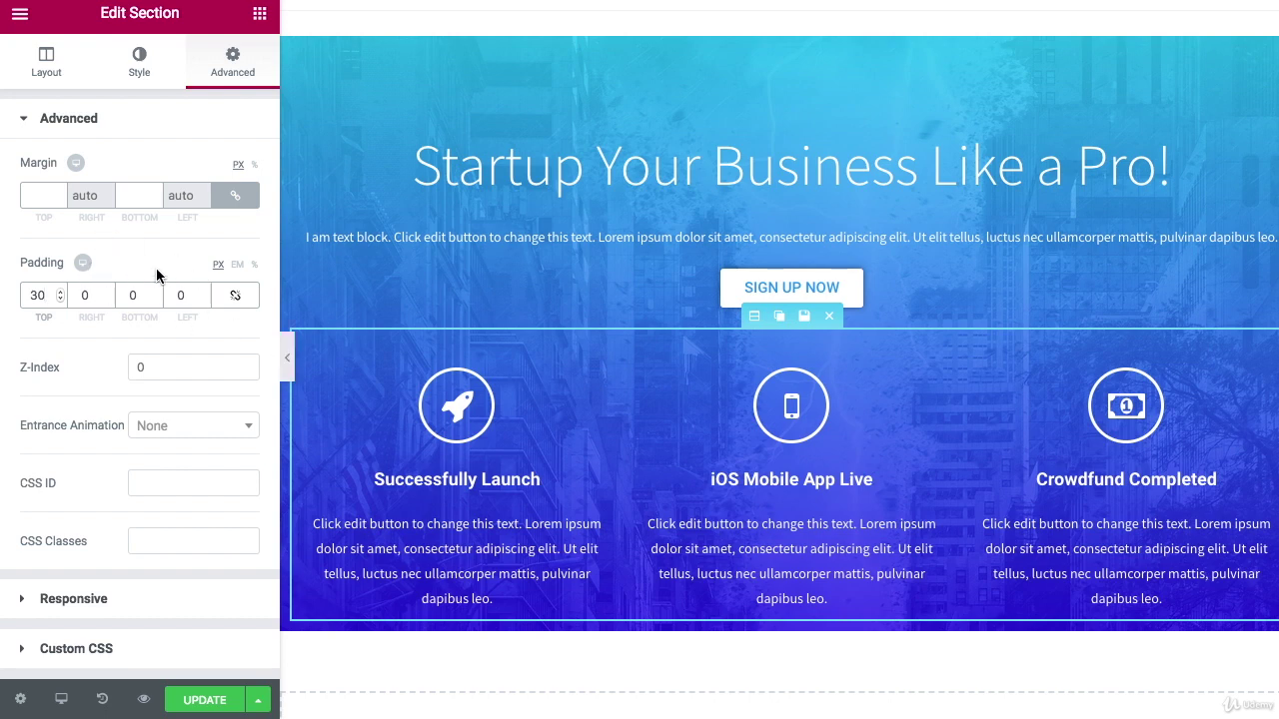
- Compare the hero preview with the reference page and set the three-column inner section's bottom padding to 25 px
left_click(288, 364)
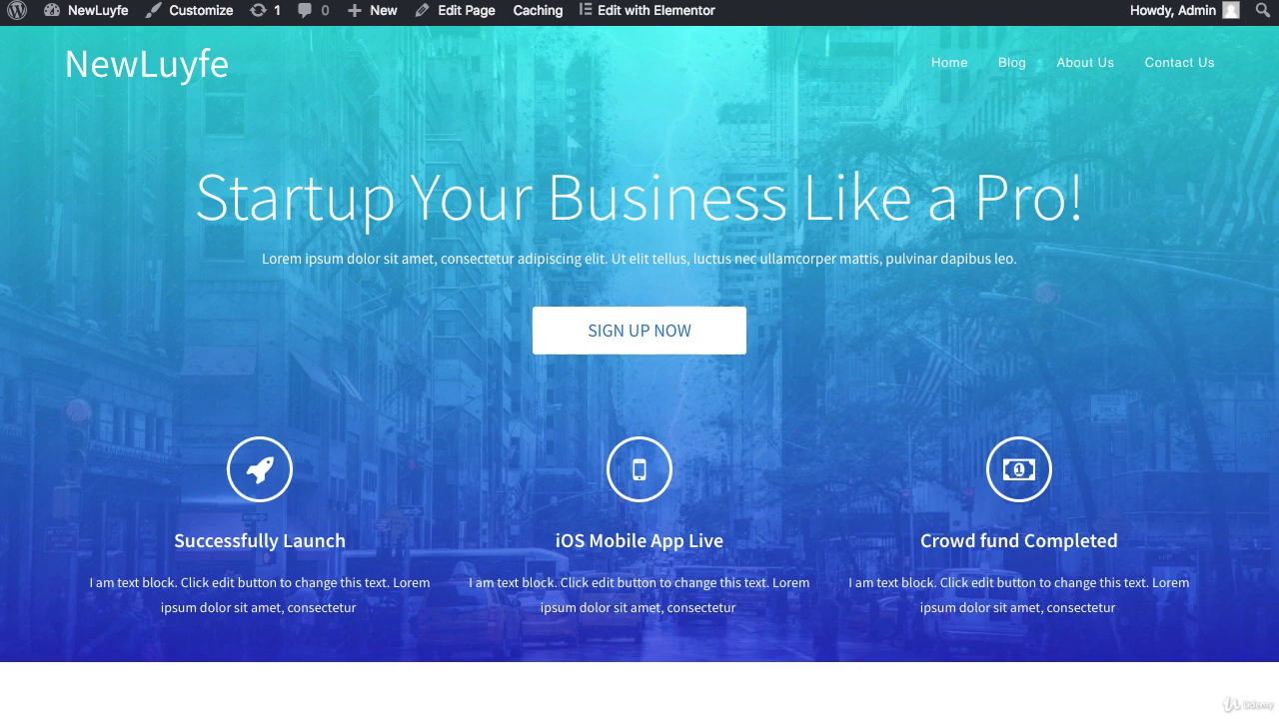
scroll(409, 200, "down", 3)
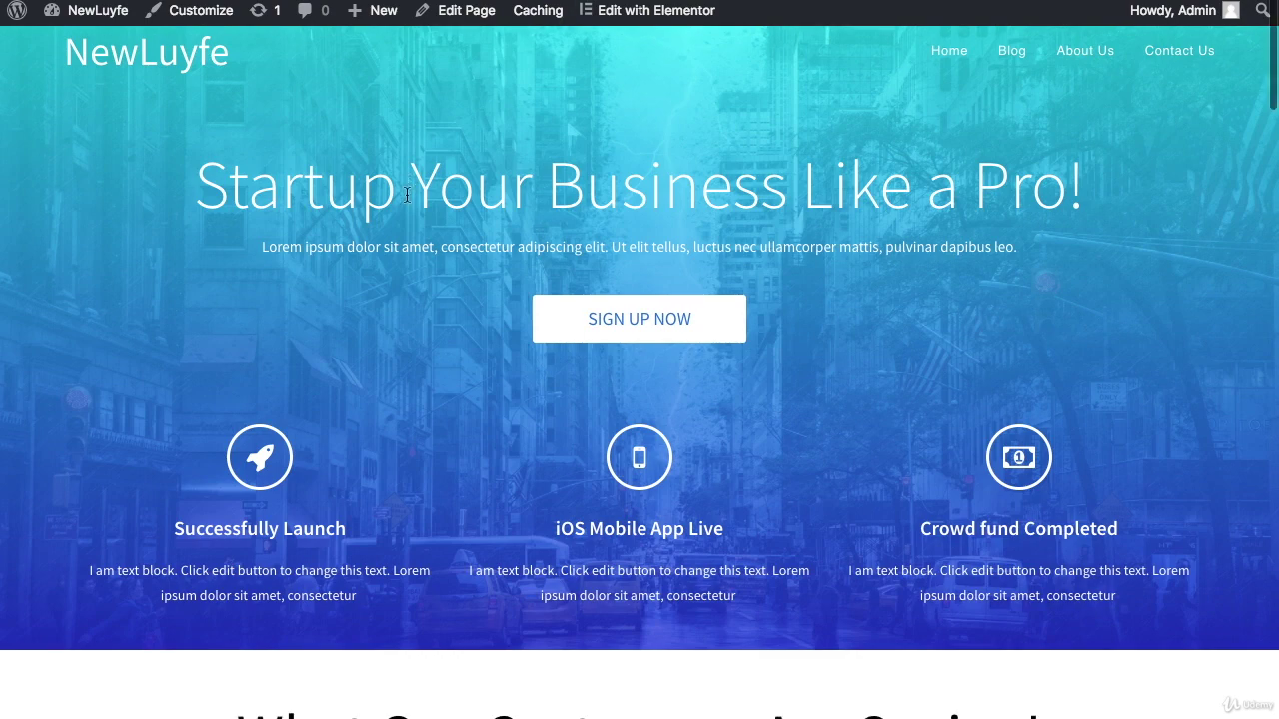
scroll(406, 194, "up", 3)
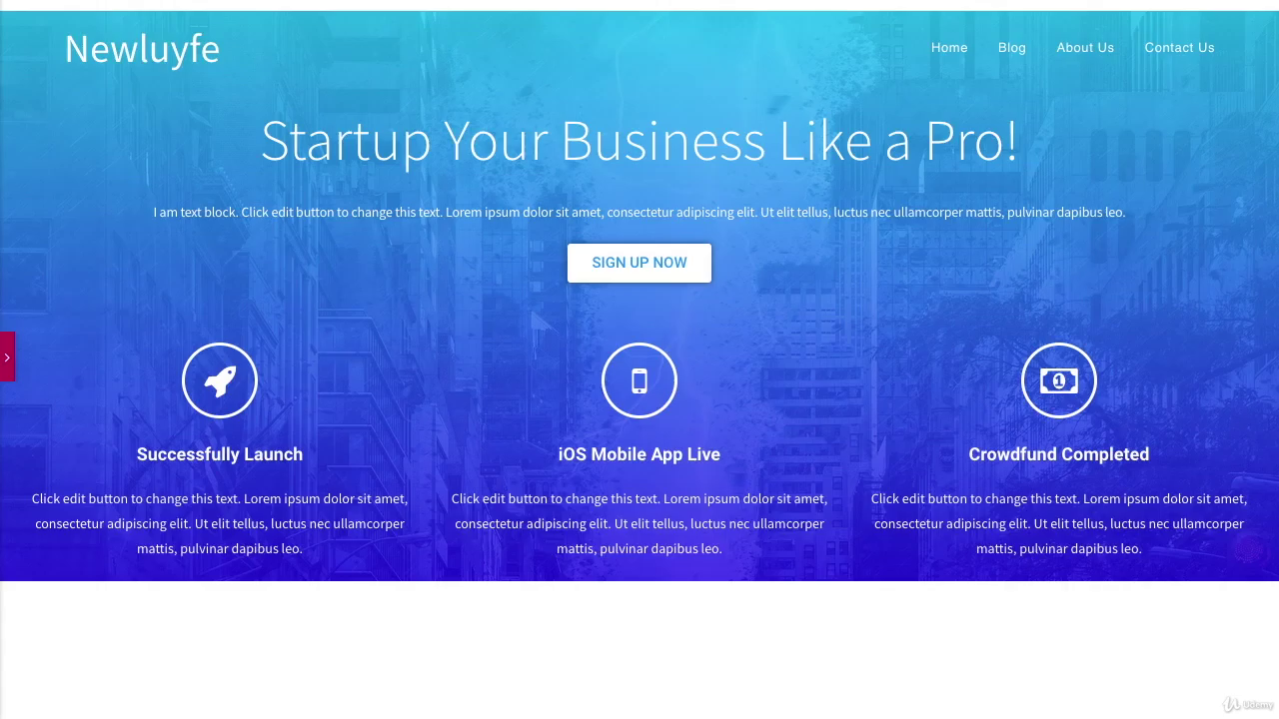
left_click(7, 370)
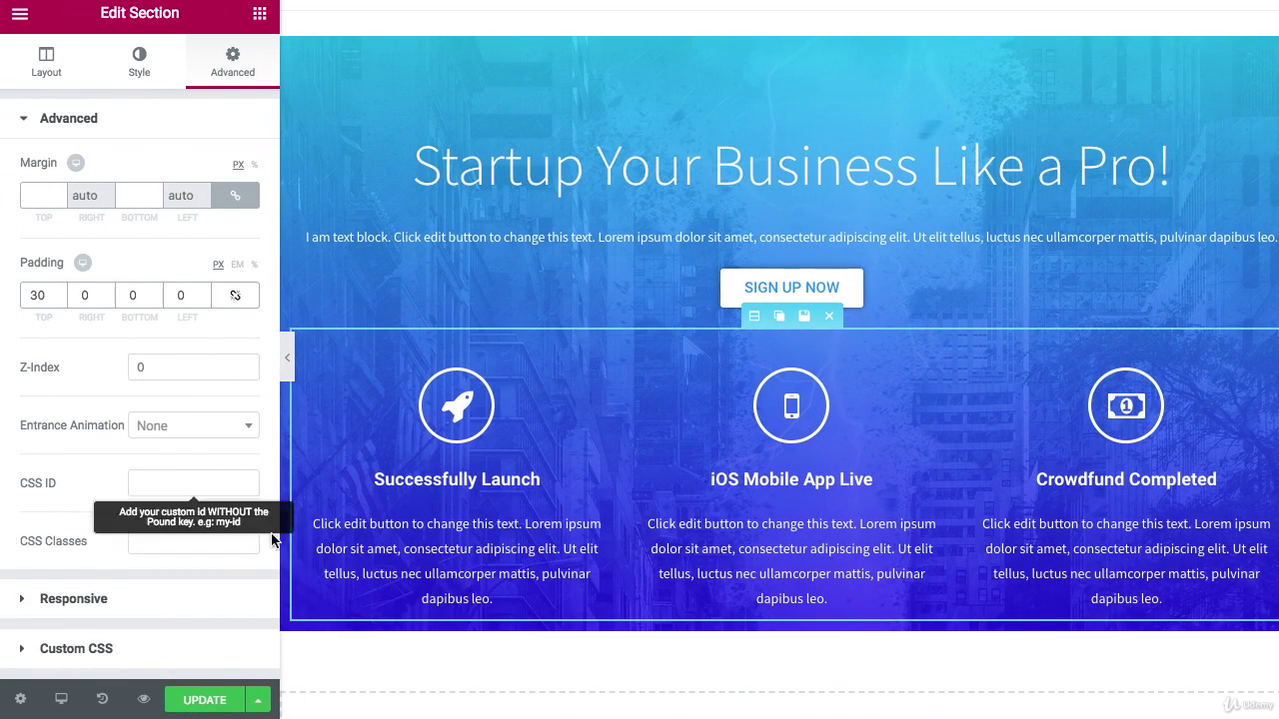
left_click(156, 288)
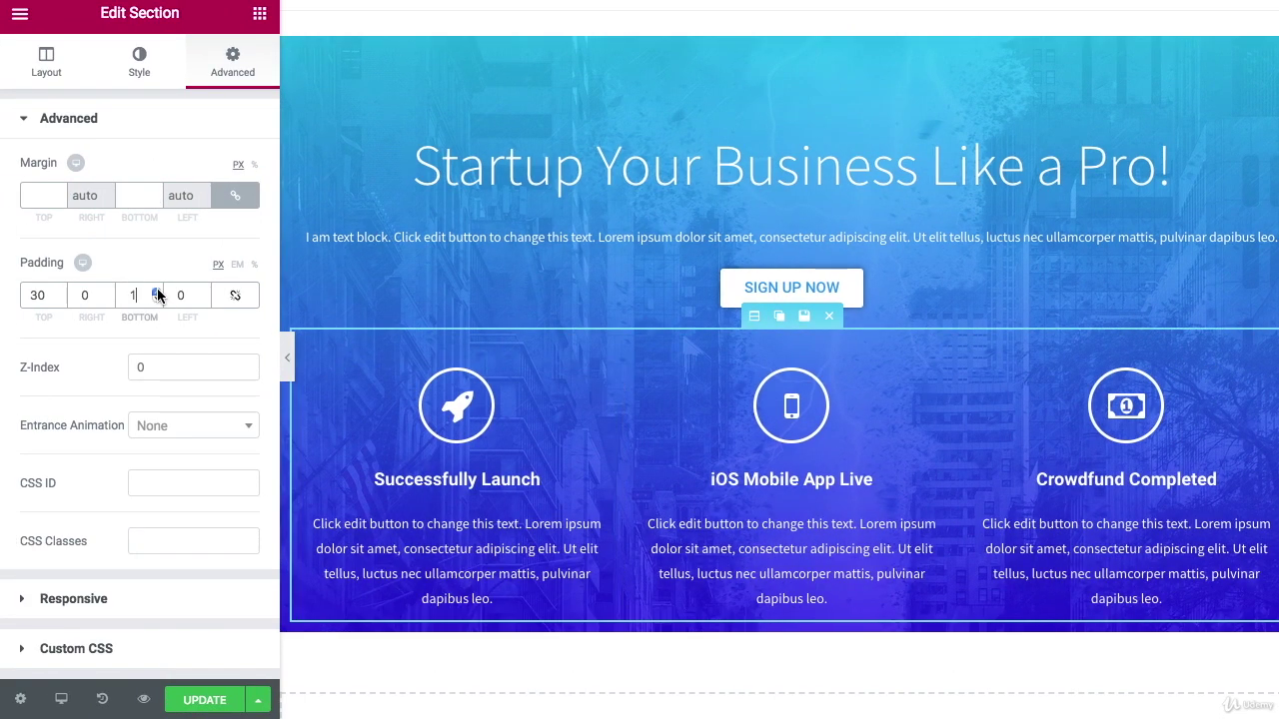
left_click(157, 288)
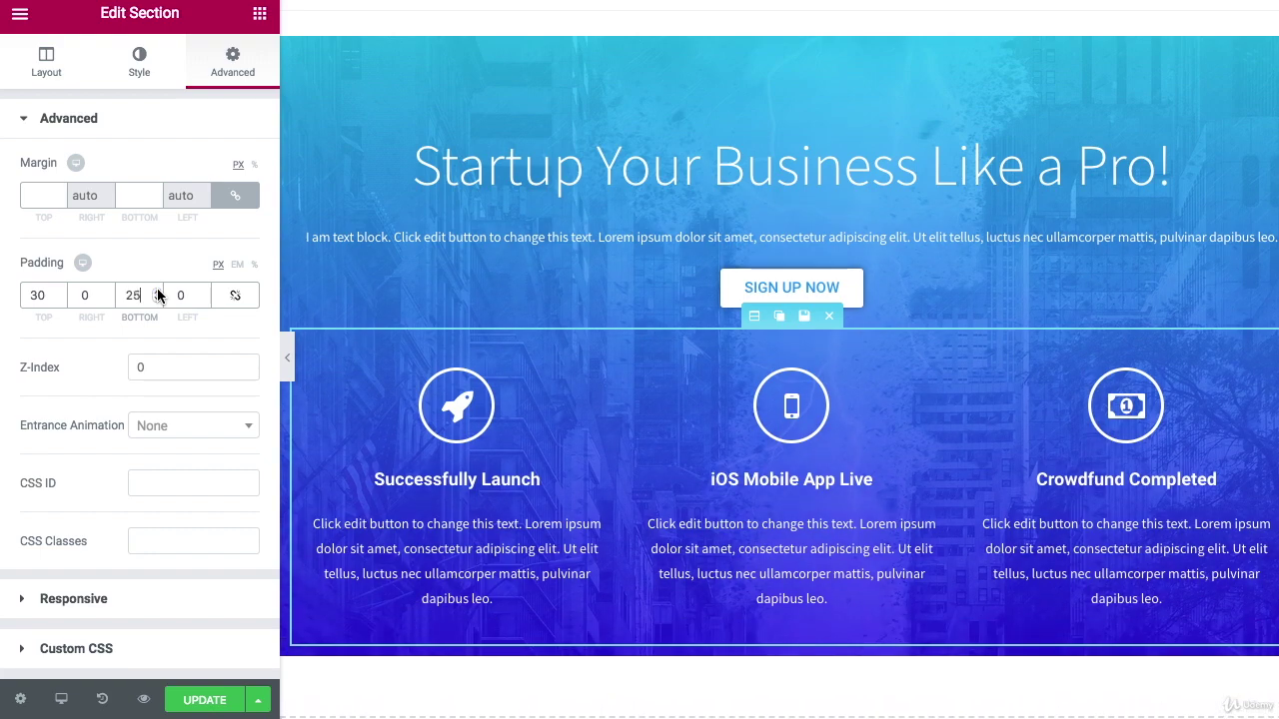
left_click(286, 357)
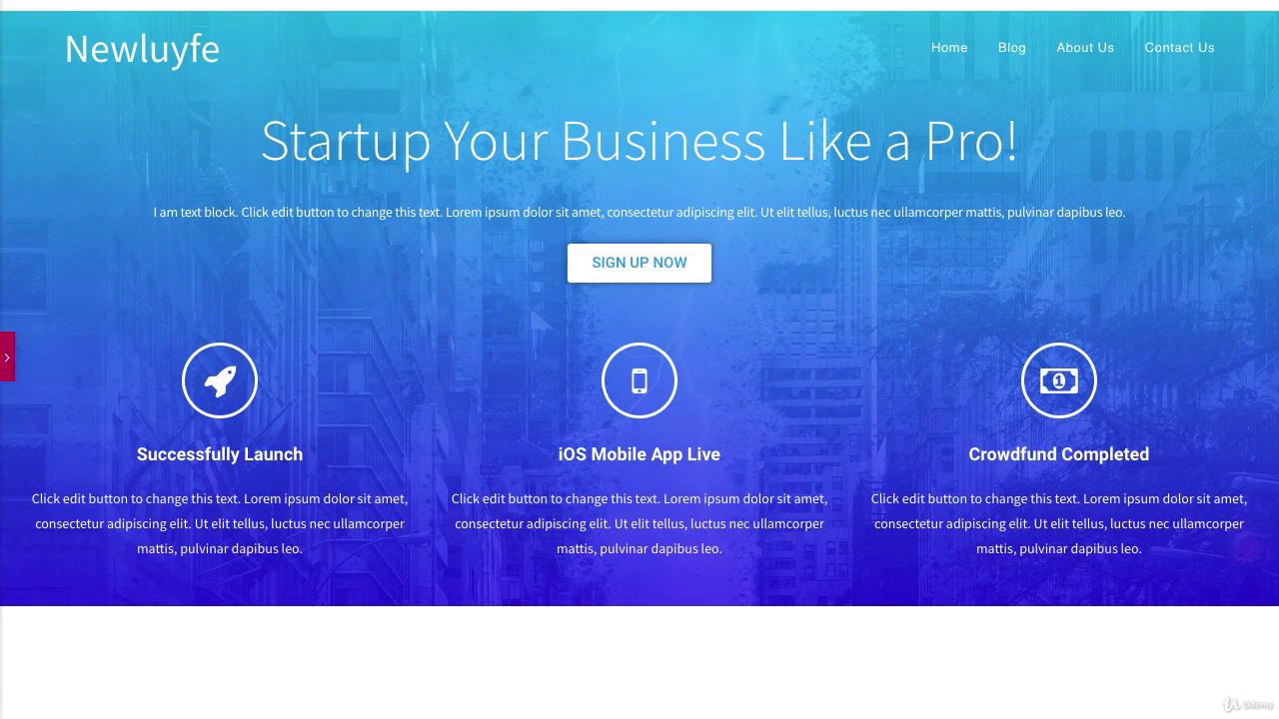
left_click(7, 354)
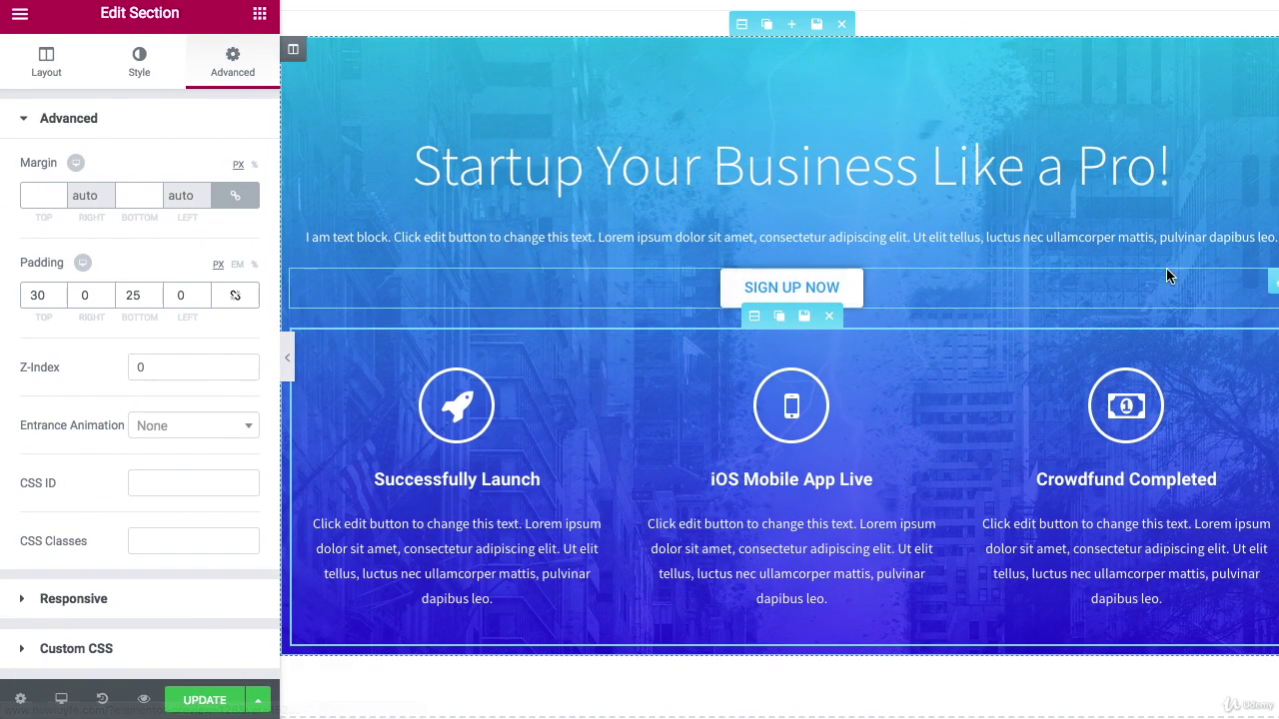
- Unlink the SIGN UP NOW button's padding values and set its top and bottom padding to 6 px
left_click(1273, 282)
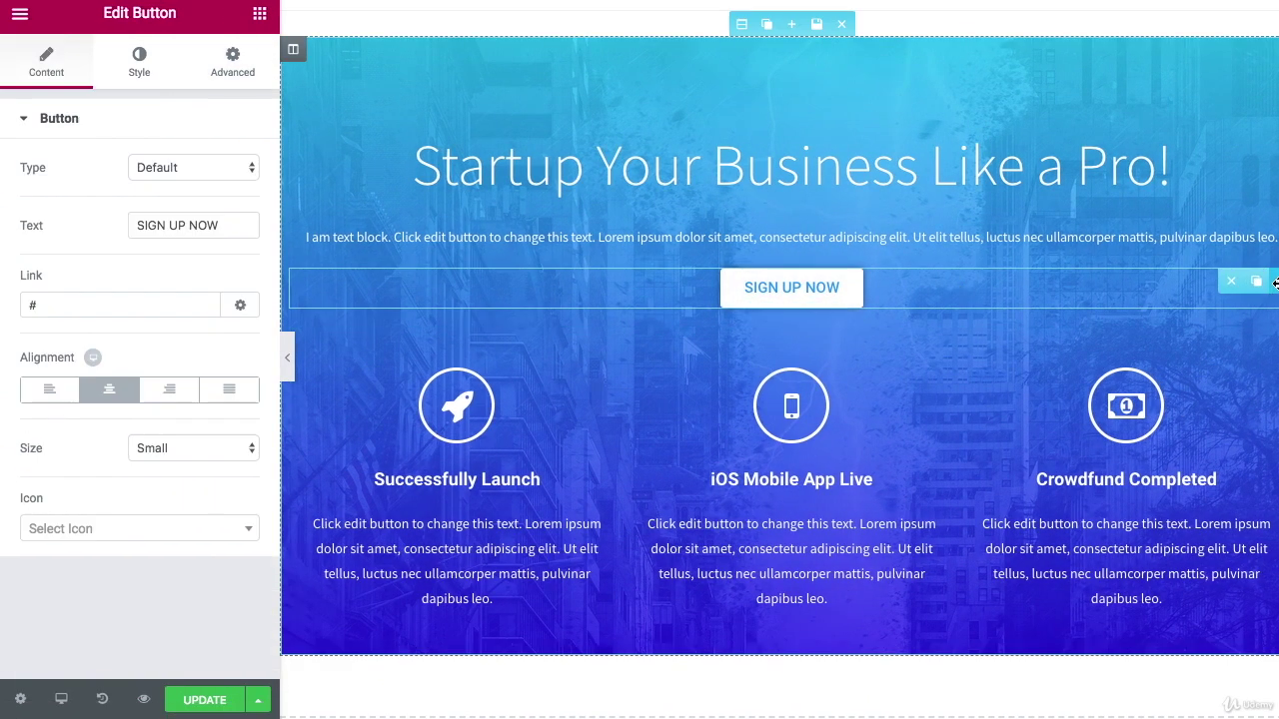
left_click(138, 58)
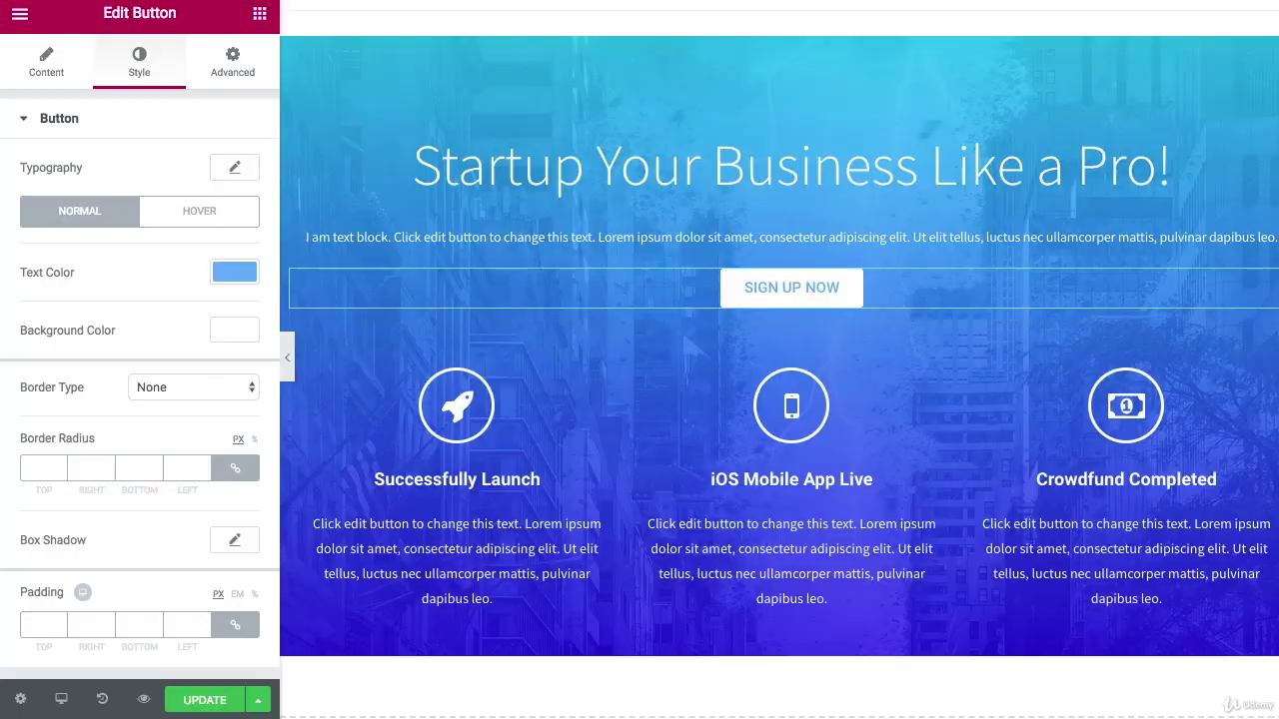
left_click(235, 627)
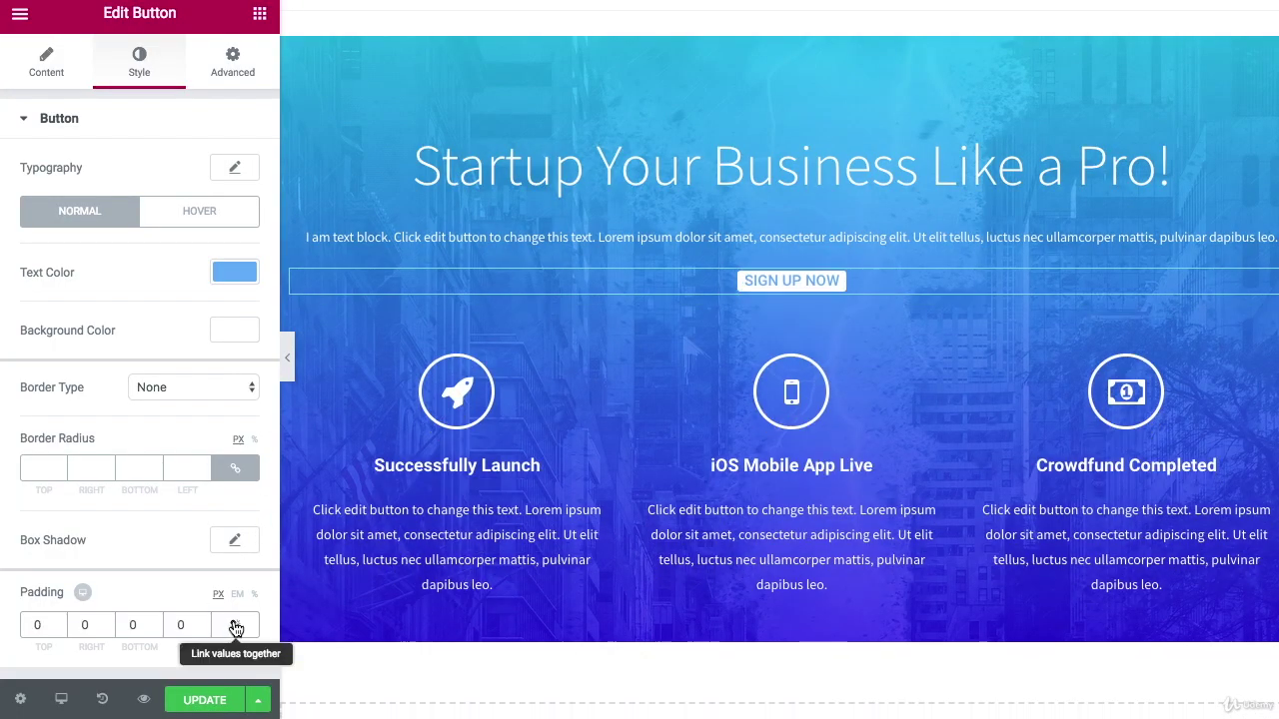
left_click(61, 621)
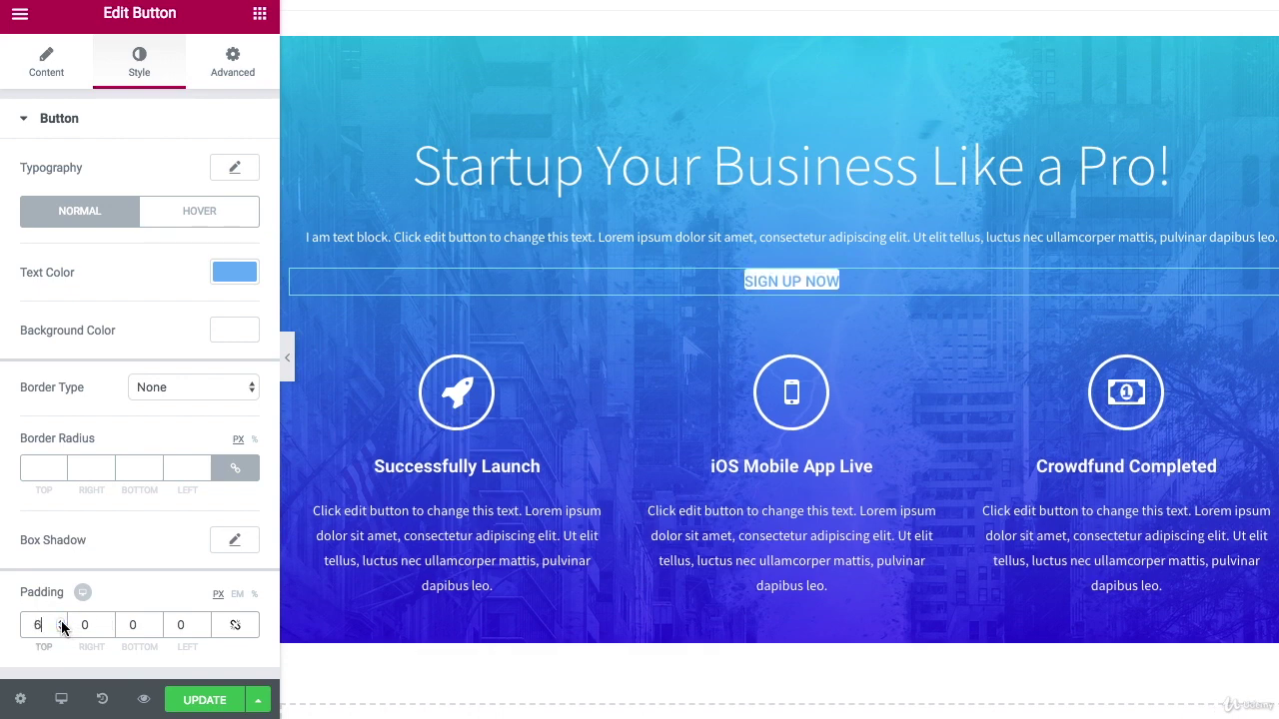
left_click(156, 629)
left_click(156, 628)
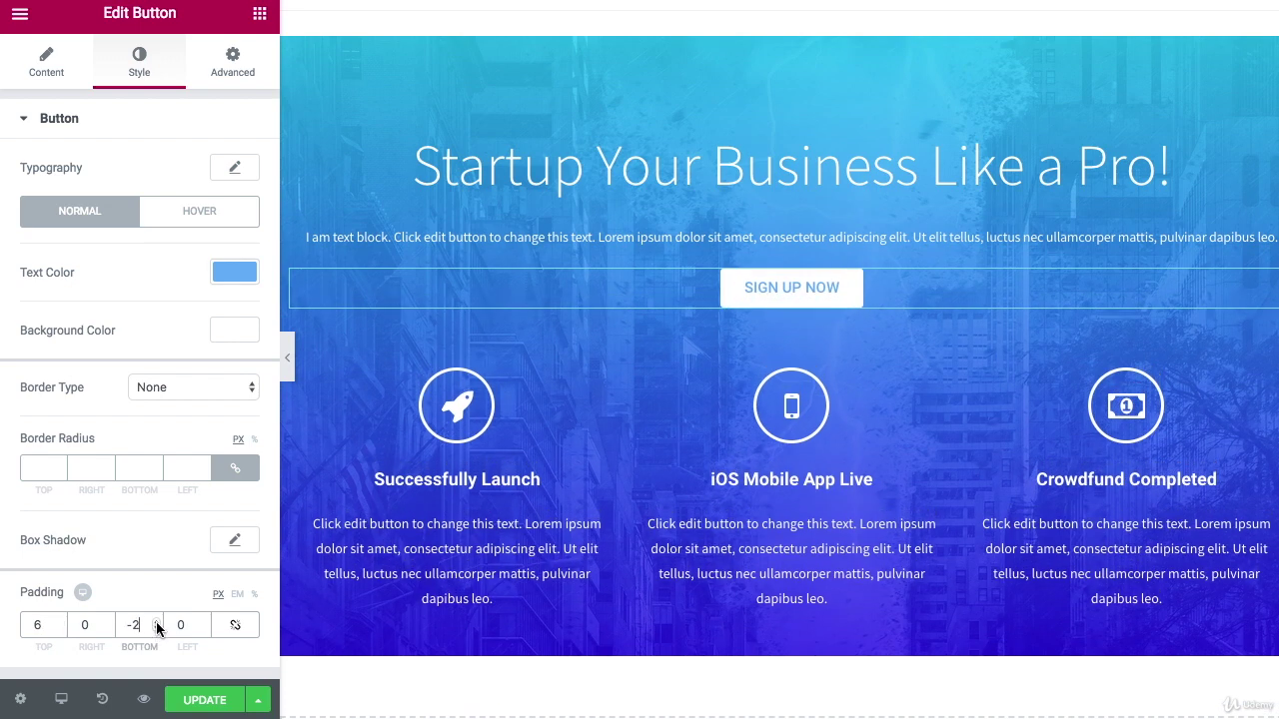
left_click(156, 626)
left_click(156, 627)
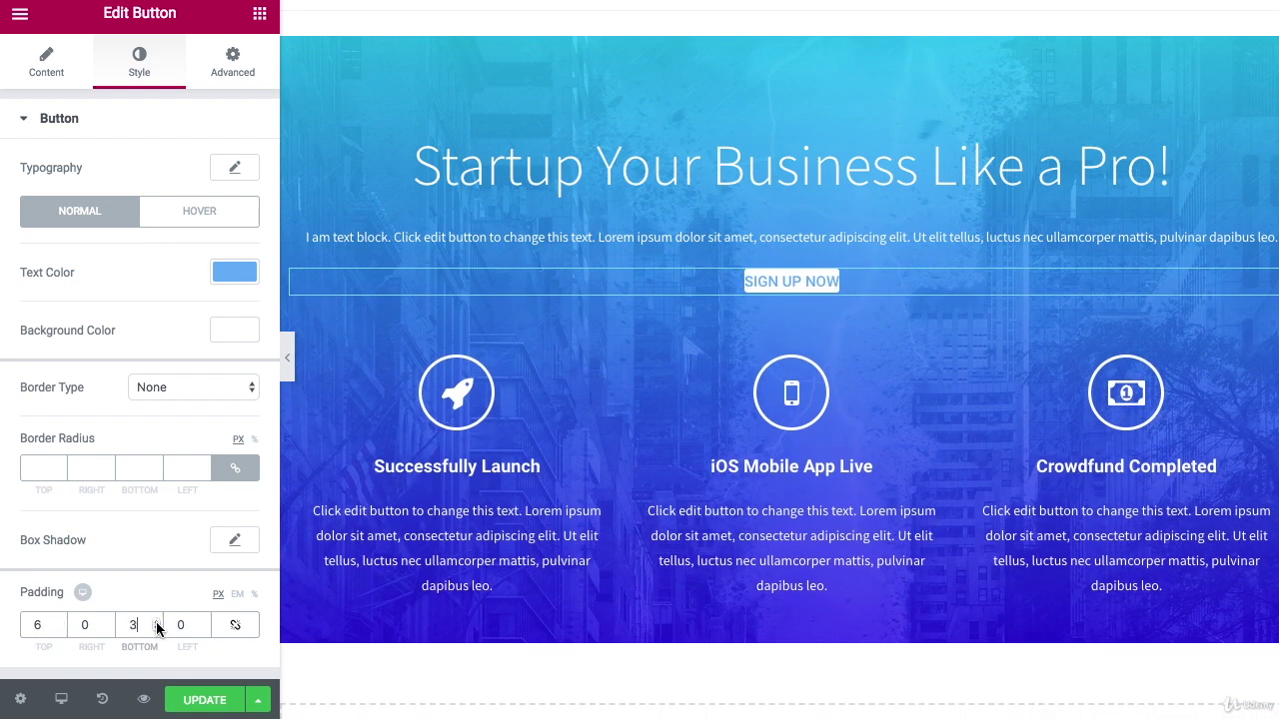
left_click(156, 621)
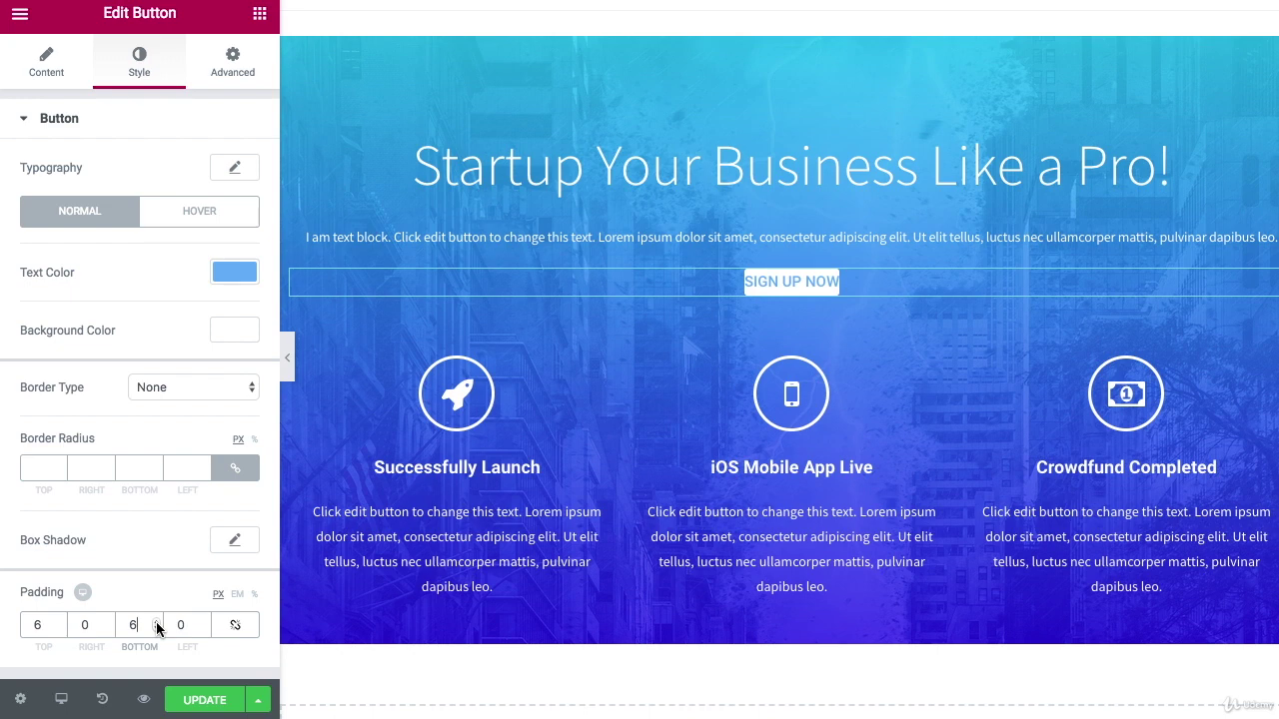
- Increase the SIGN UP NOW button's left padding to 20 px
left_click(205, 622)
left_click(206, 621)
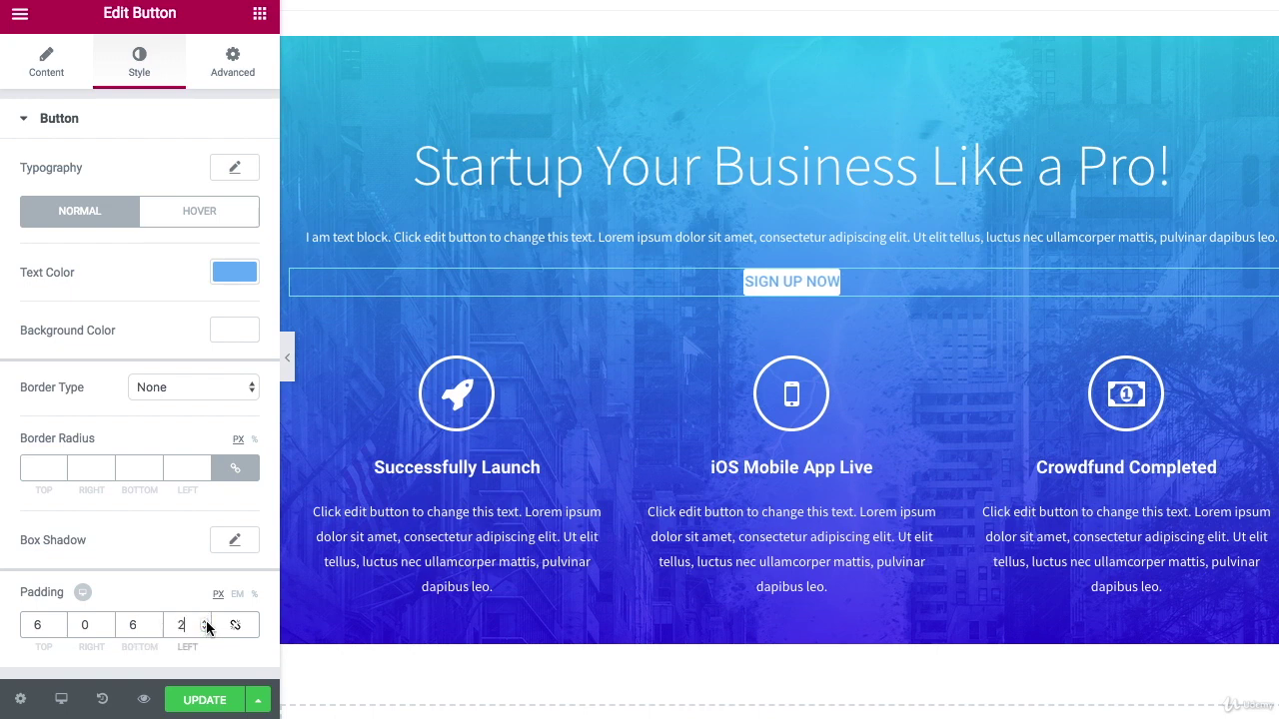
left_click(205, 622)
left_click(206, 621)
left_click(206, 622)
left_click(206, 621)
left_click(206, 622)
left_click(206, 622)
left_click(206, 622)
left_click(206, 622)
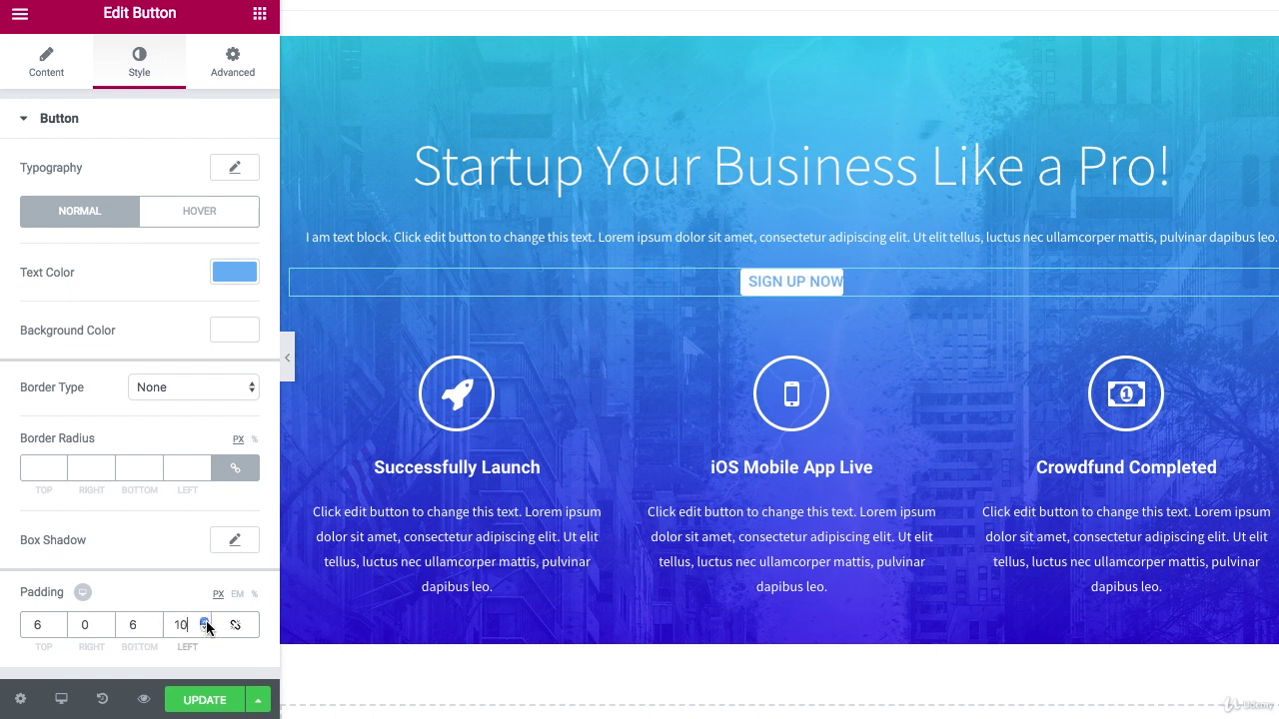
left_click(205, 621)
left_click(206, 621)
left_click(206, 622)
left_click(206, 621)
left_click(205, 622)
left_click(206, 621)
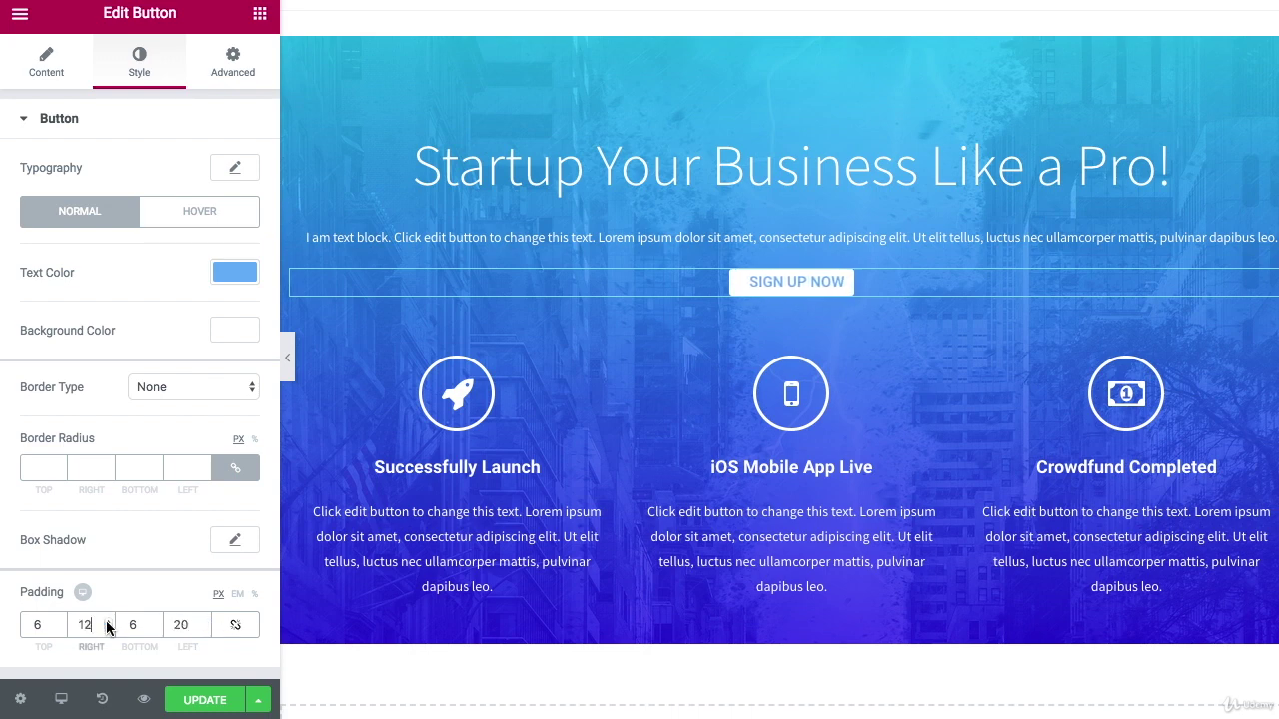
- Set the SIGN UP NOW button's padding to 12 px top and bottom and 40 px right and left, and preview the full-width hero
left_click(107, 621)
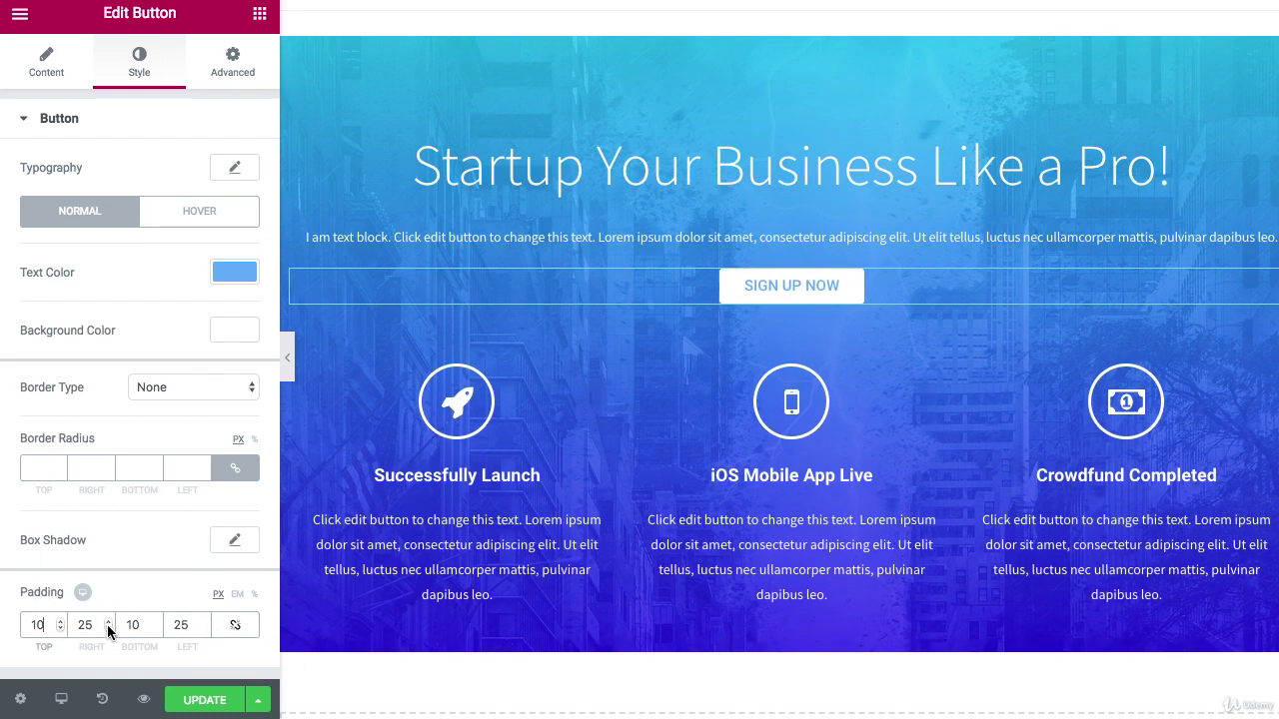
left_click(205, 622)
left_click(205, 621)
left_click(206, 621)
left_click(206, 622)
left_click(206, 622)
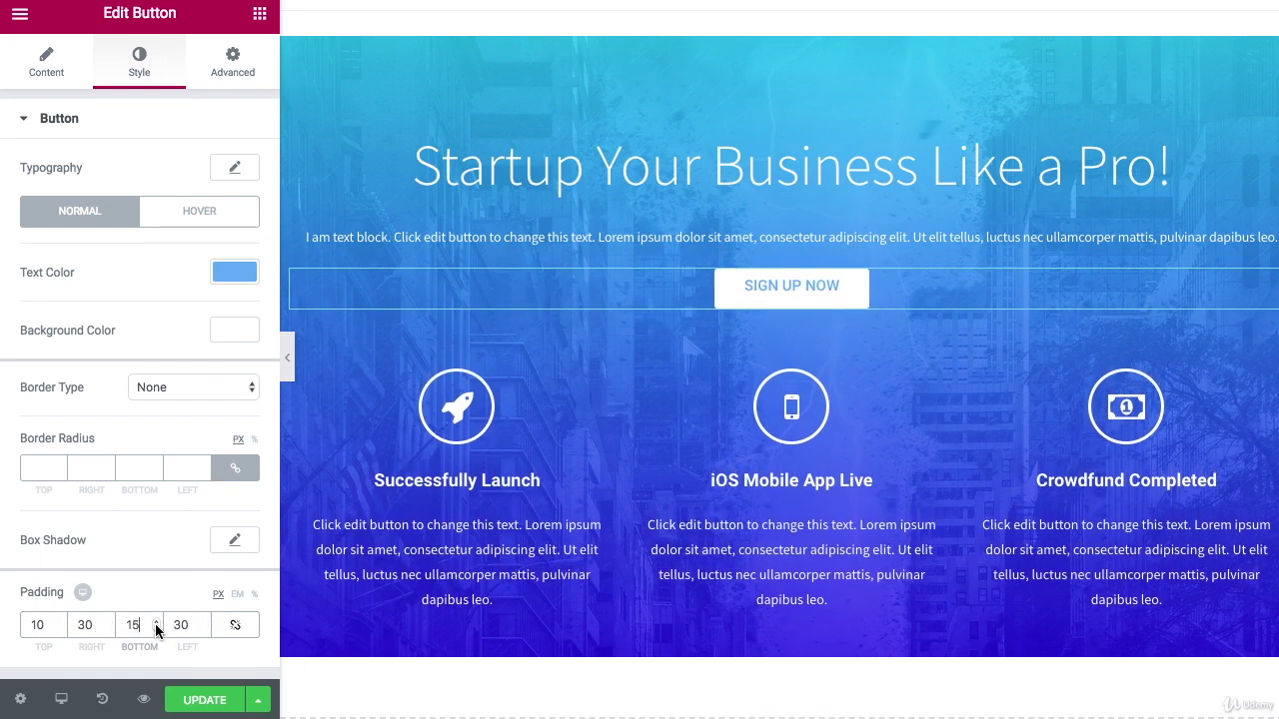
left_click(108, 622)
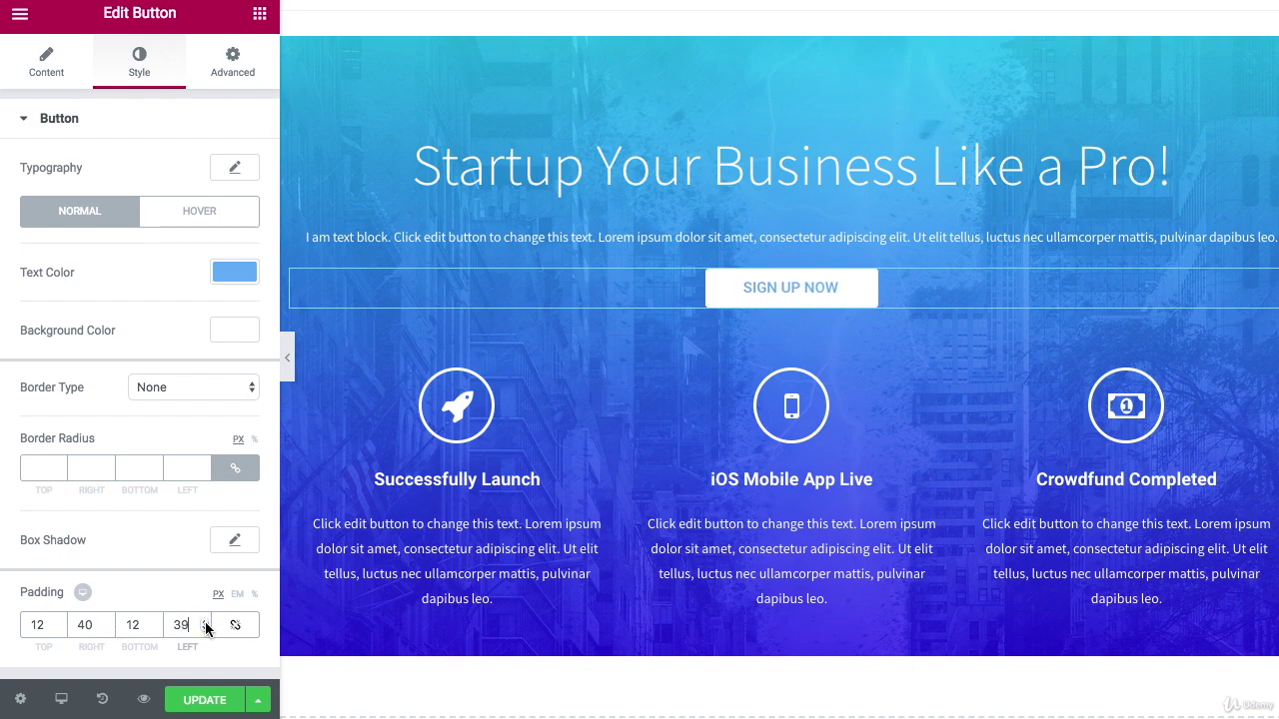
left_click(205, 621)
left_click(206, 622)
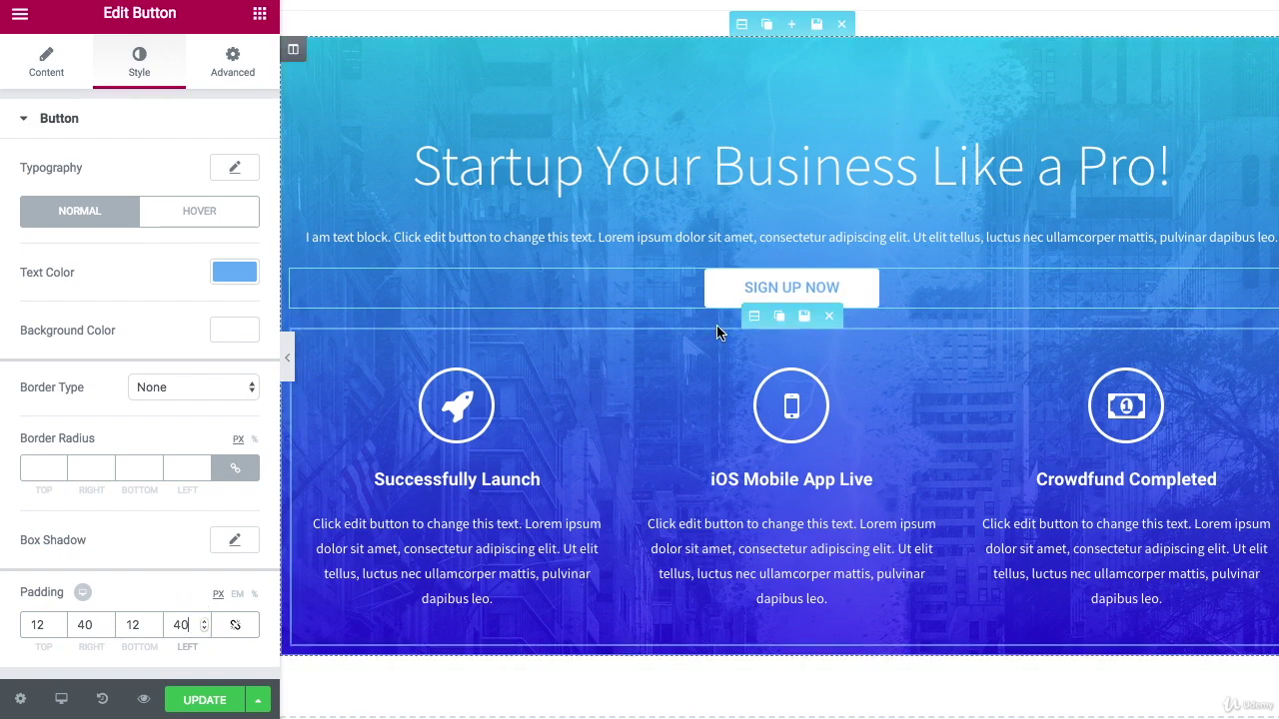
left_click(287, 358)
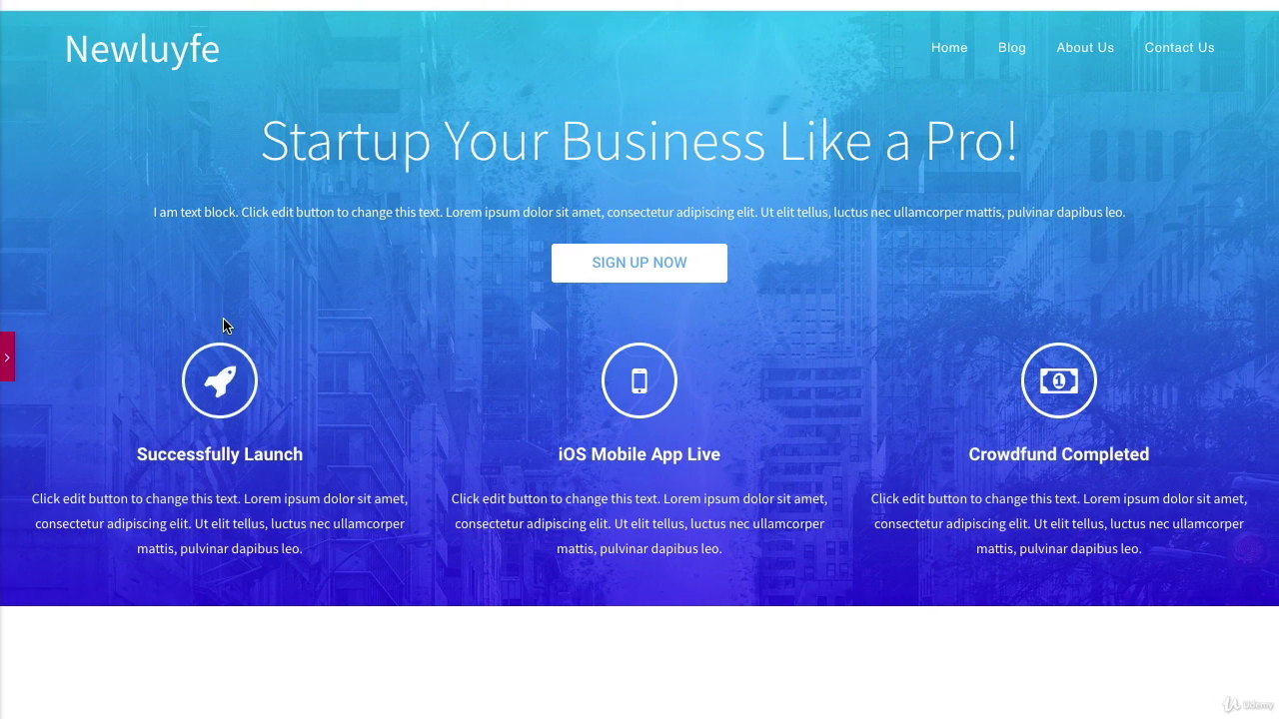
left_click(8, 360)
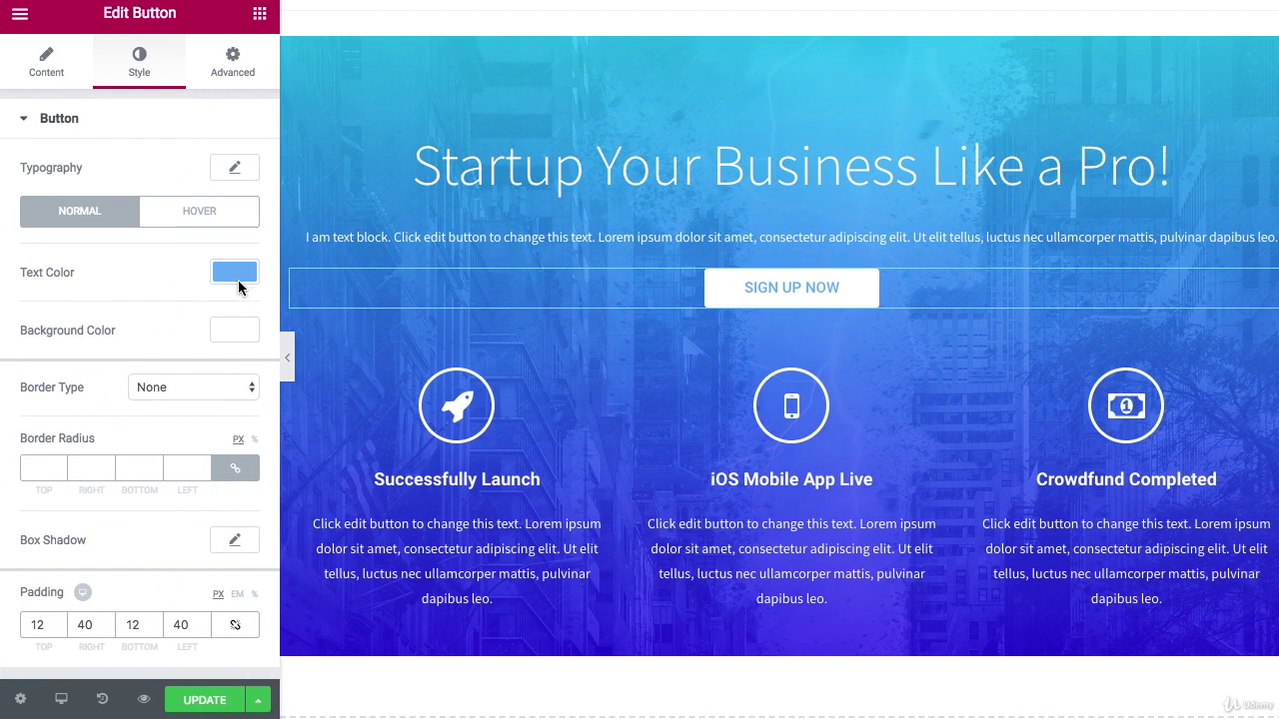
- Set the hero section's background image position to Center Center and preview the full-width page
left_click(741, 24)
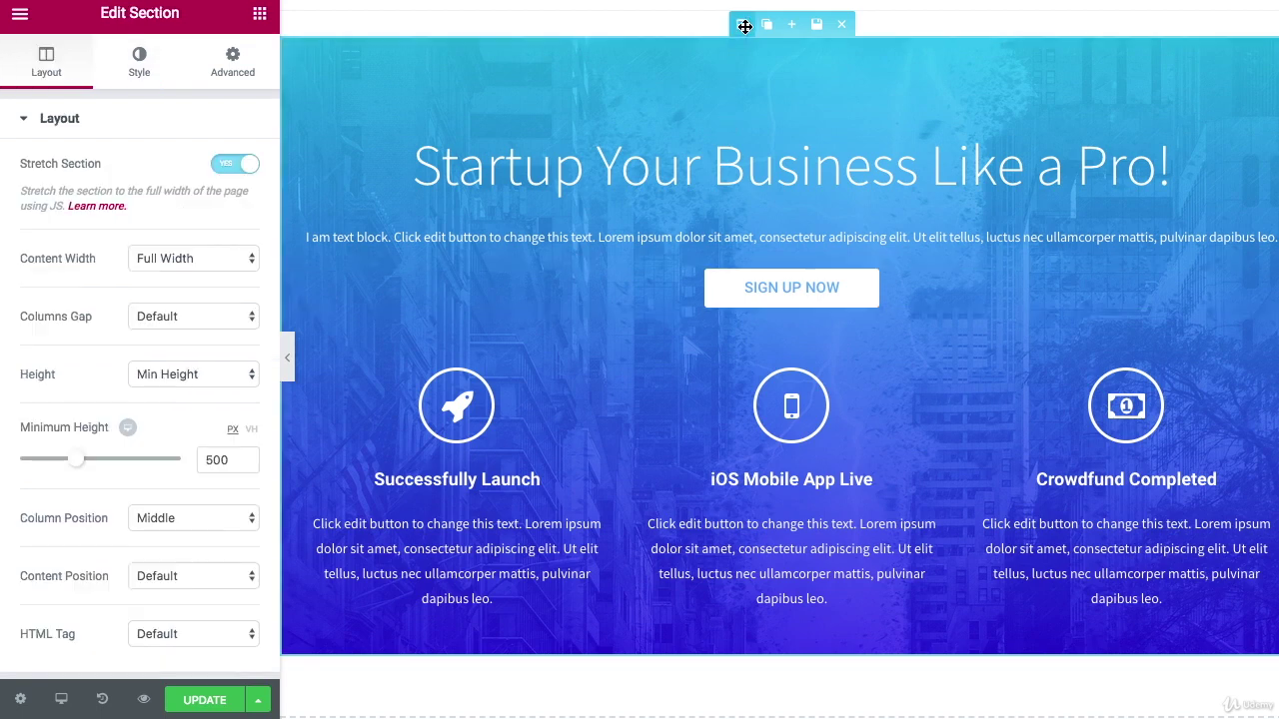
left_click(157, 86)
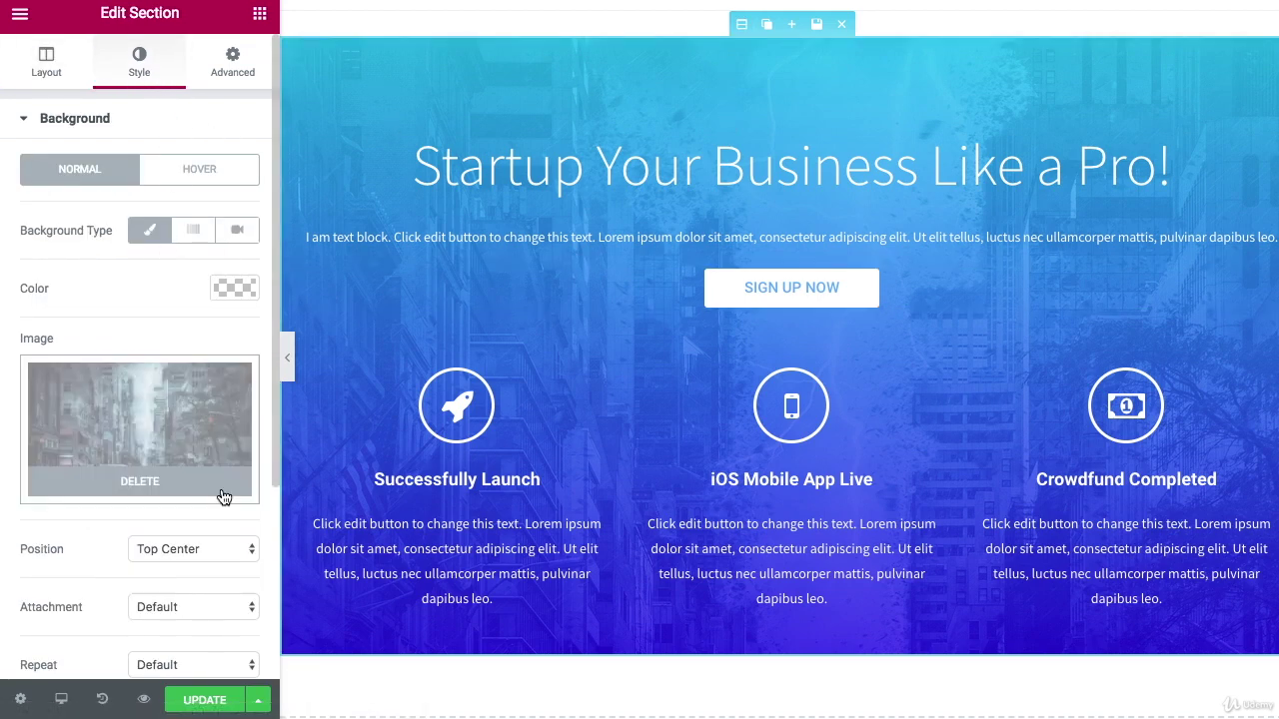
scroll(220, 483, "down", 1)
left_click(221, 449)
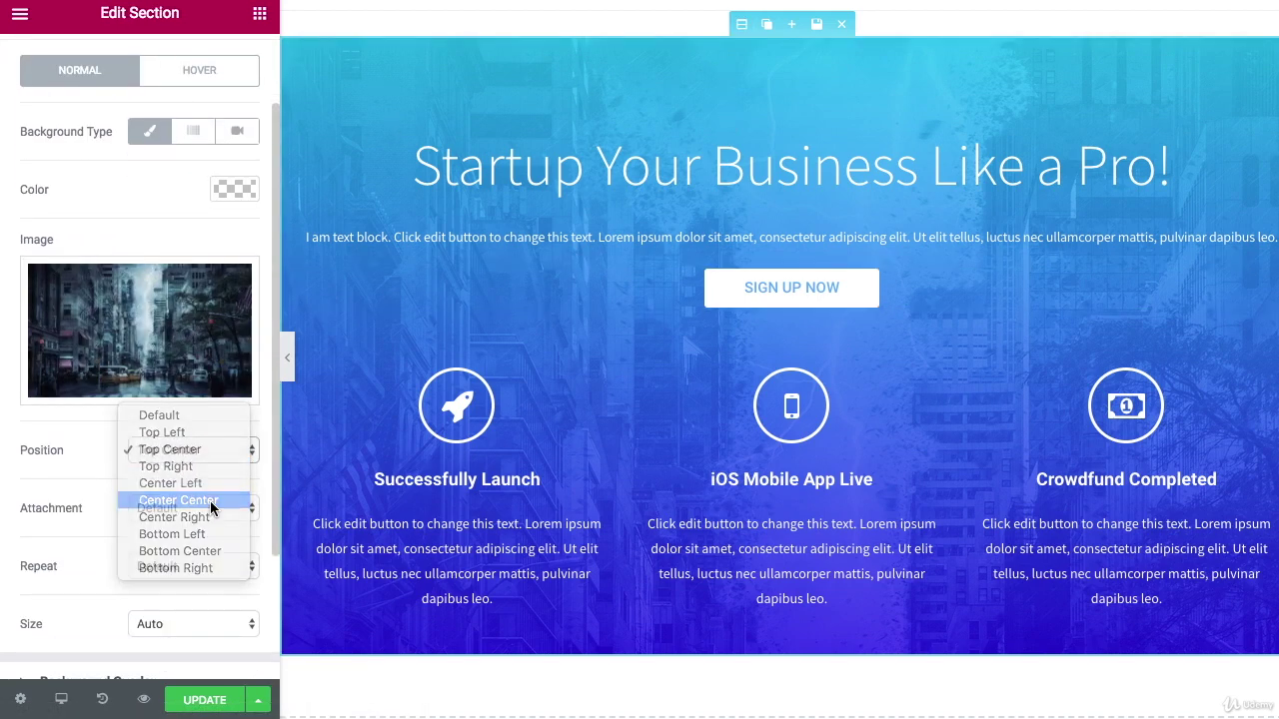
left_click(212, 501)
left_click(287, 359)
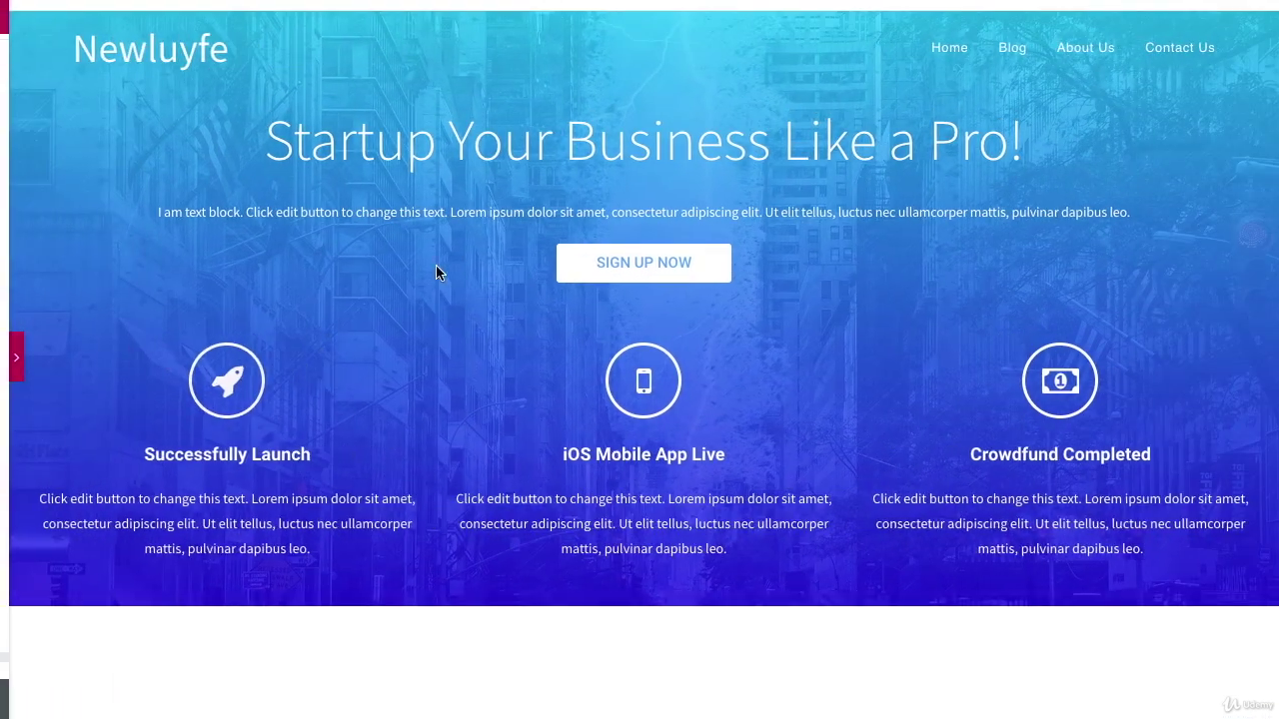